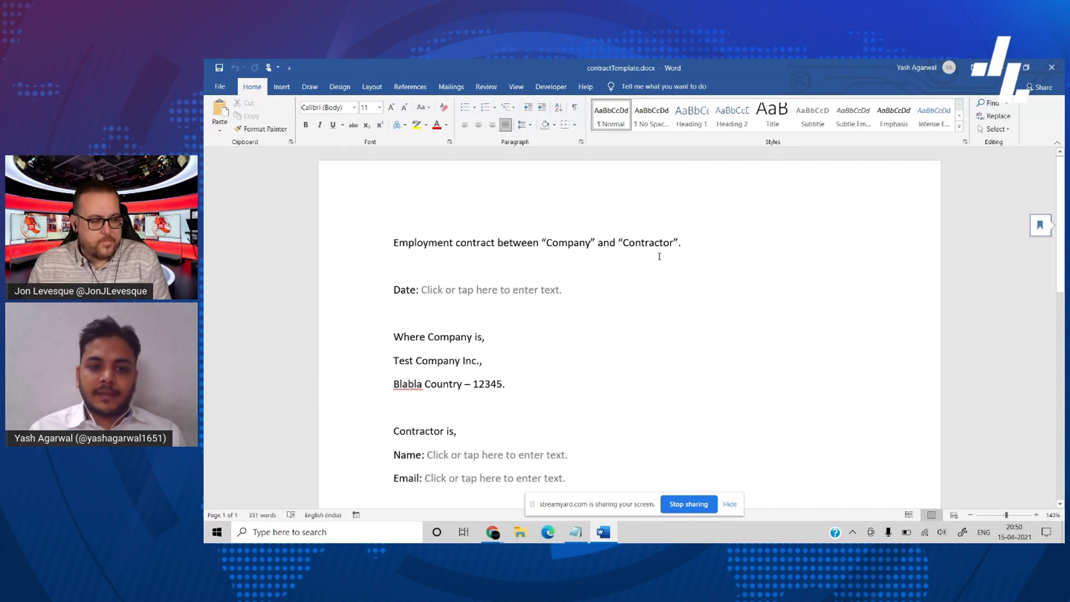
- Review contractTemplate.docx's Date, Name, Email and Place fields with the Developer tab showing, then minimize Word
scroll(499, 242, "down", 3)
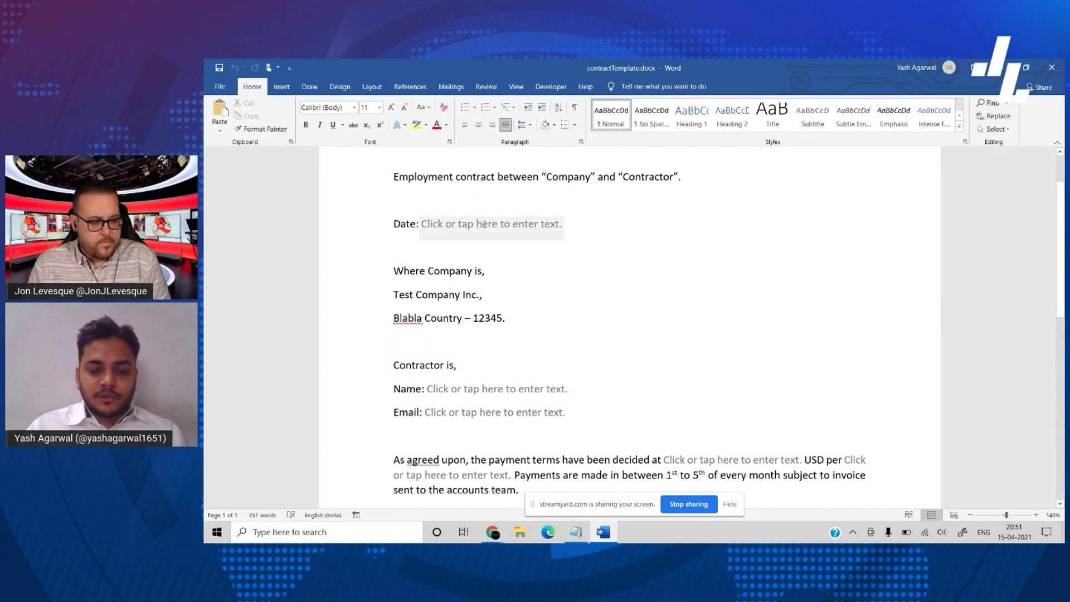
left_click(551, 86)
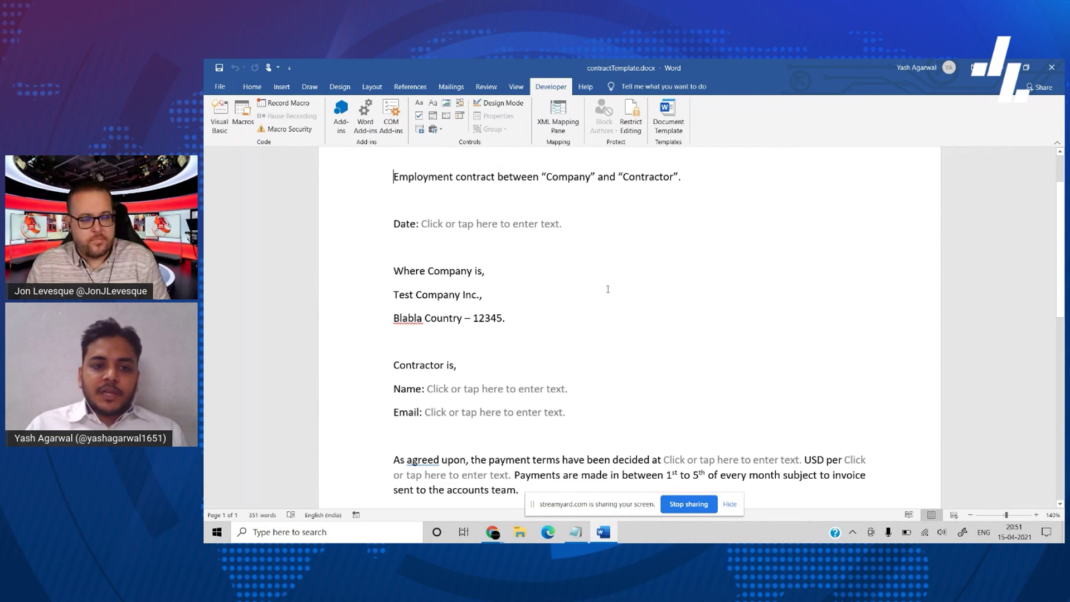
scroll(575, 315, "down", 1)
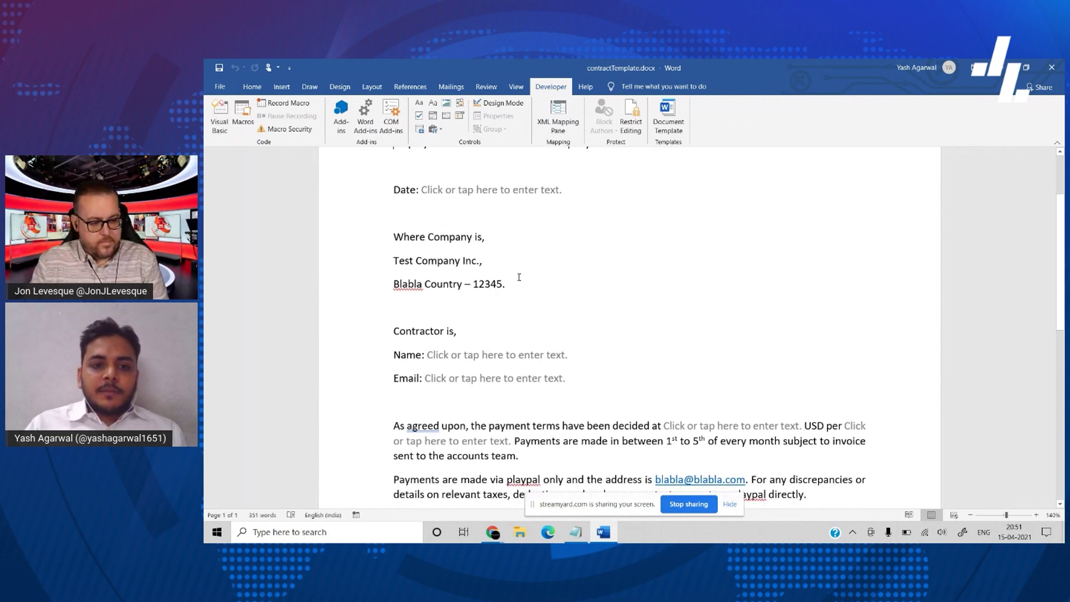
scroll(522, 289, "down", 3)
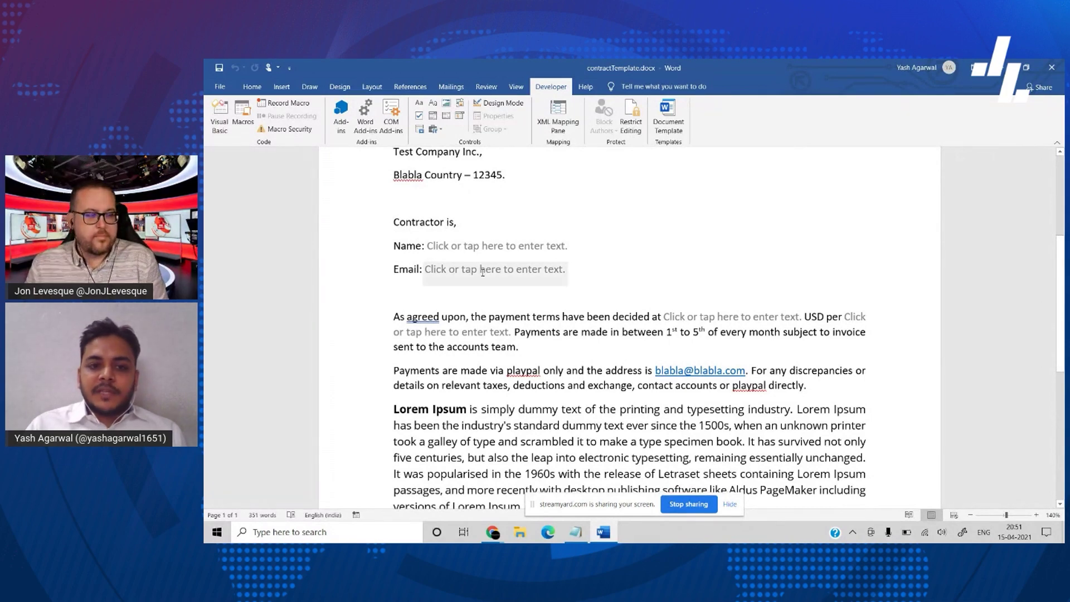
scroll(515, 294, "down", 3)
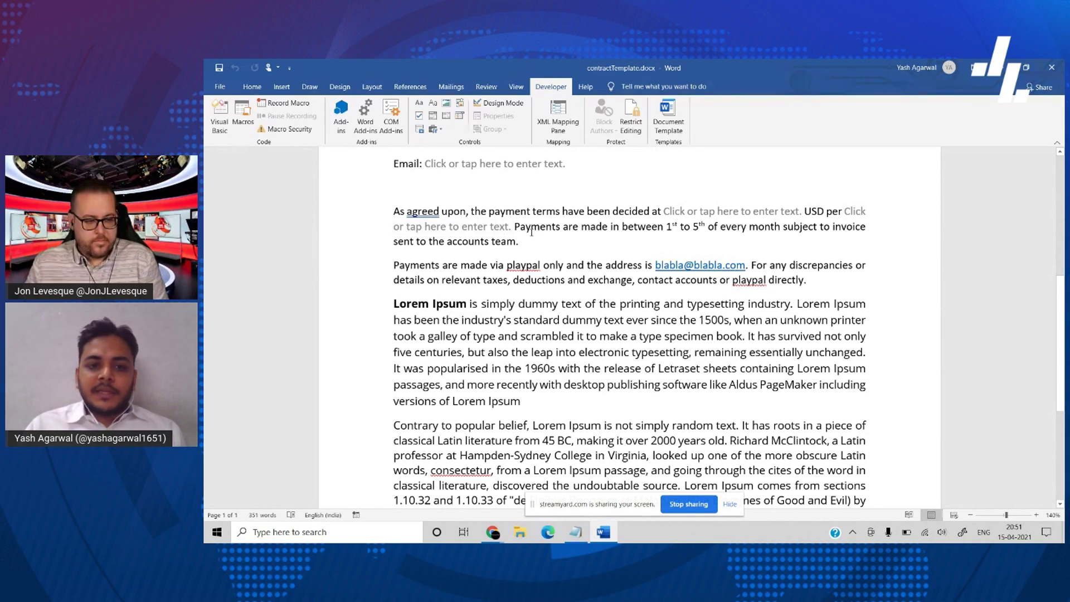
scroll(524, 369, "down", 3)
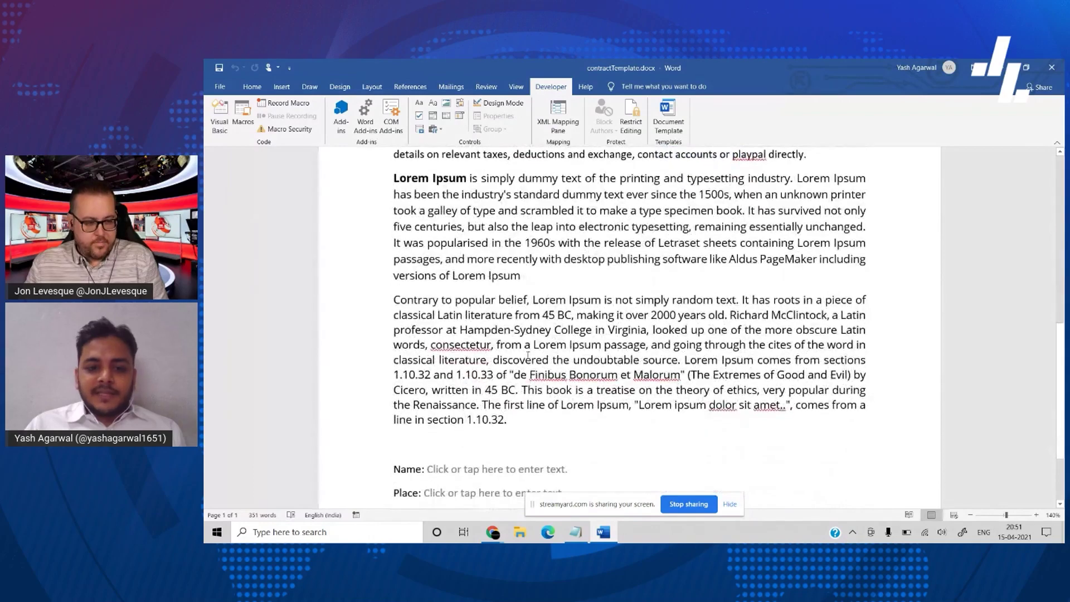
scroll(569, 359, "down", 3)
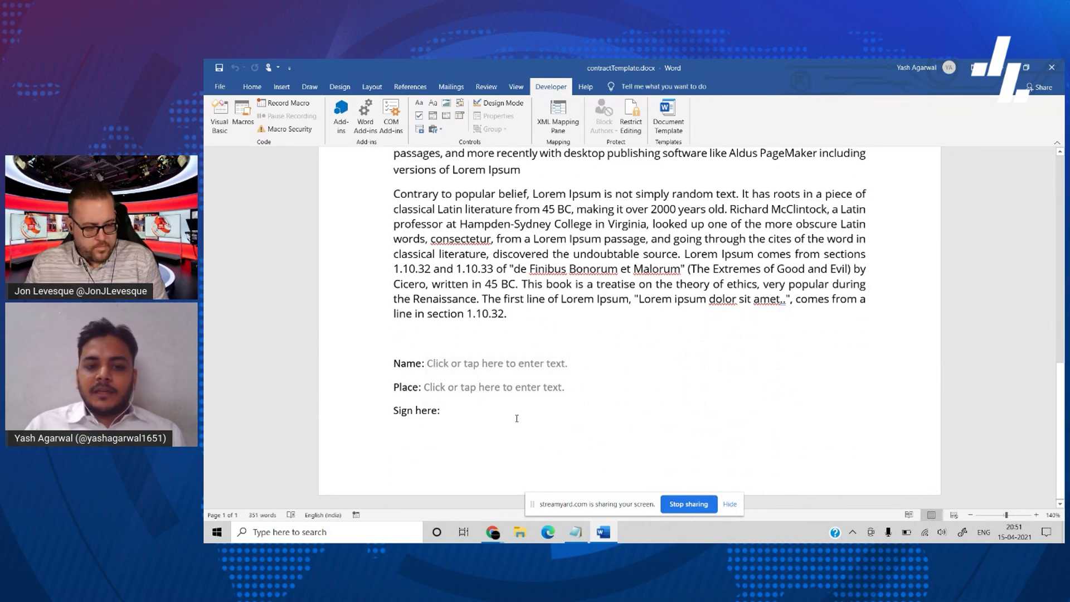
scroll(520, 418, "up", 15)
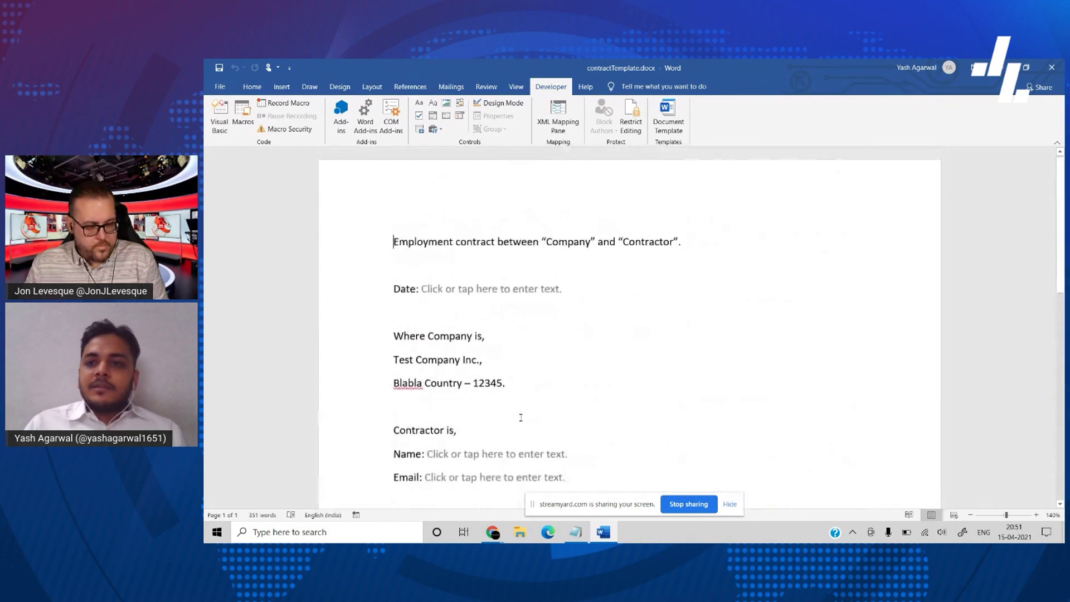
left_click(1002, 69)
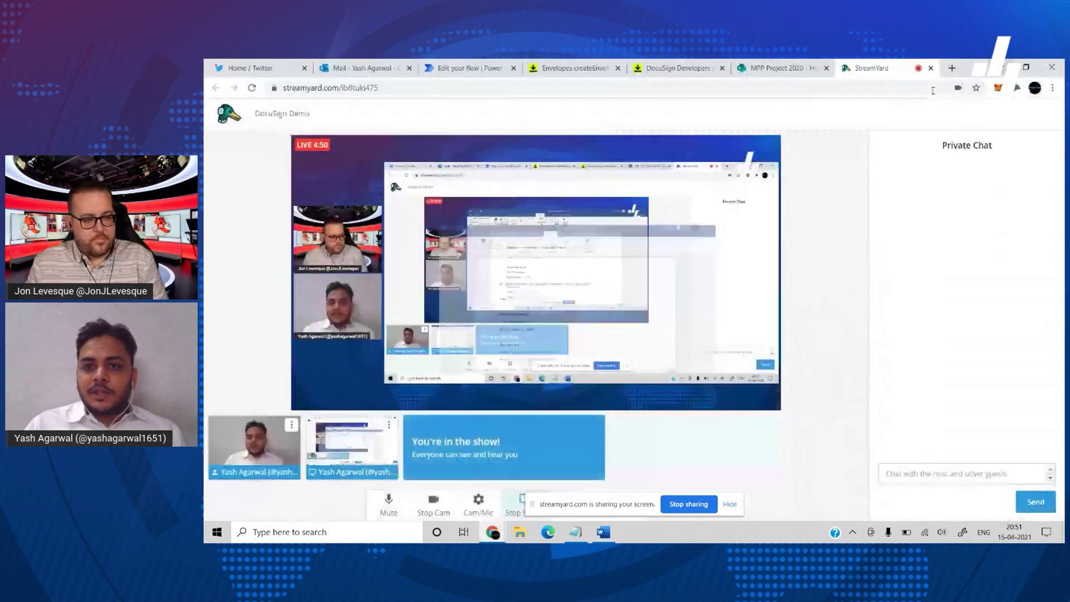
- Open the MPP Project 2020 site's Documents library and its Contracts folder holding contractTemplate.docx
left_click(777, 69)
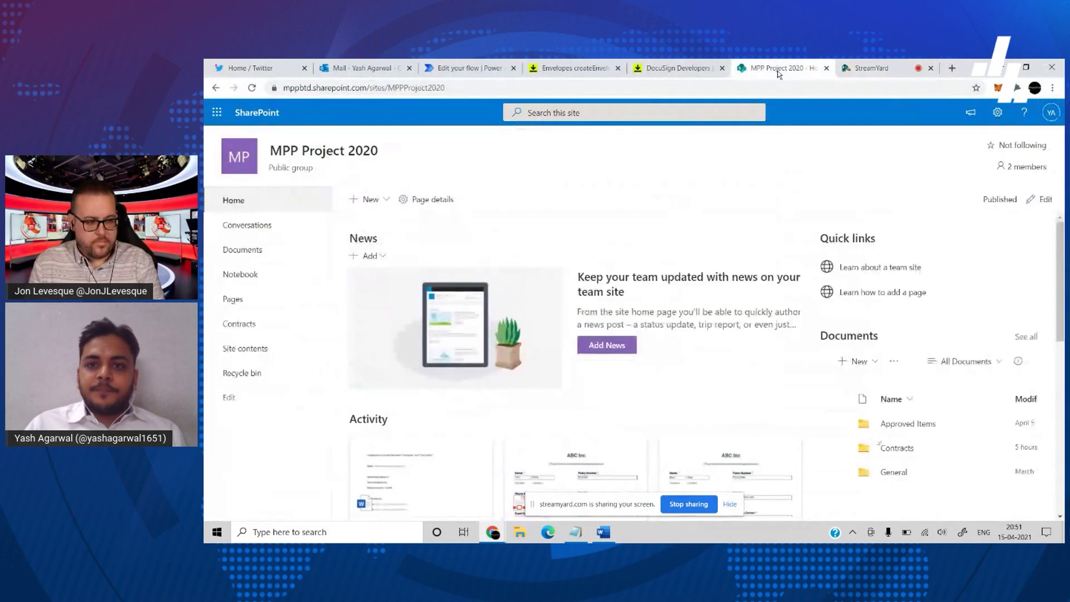
left_click(264, 248)
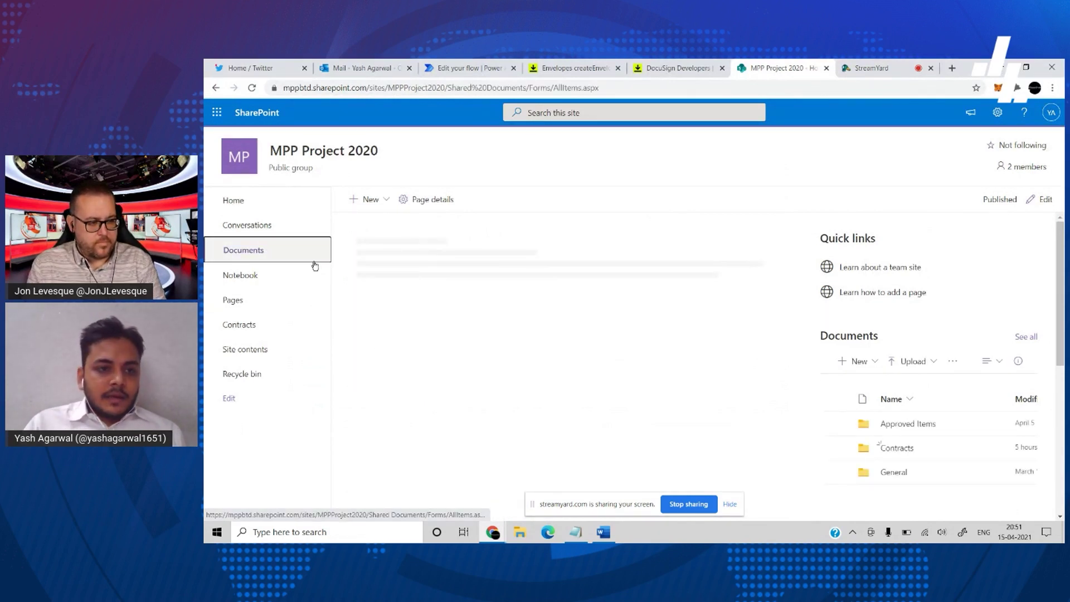
left_click(894, 449)
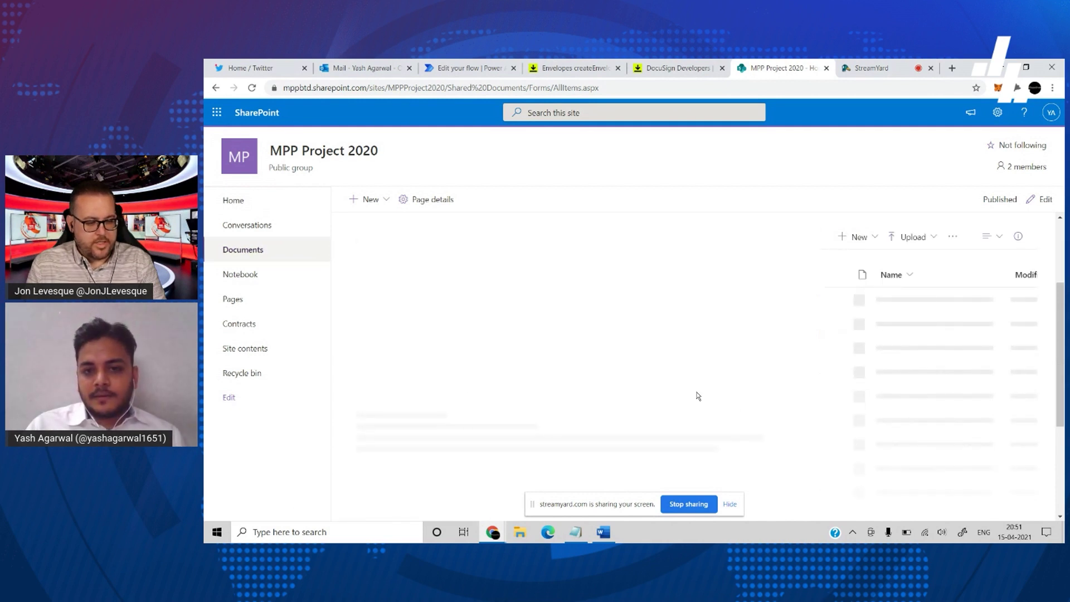
left_click(251, 88)
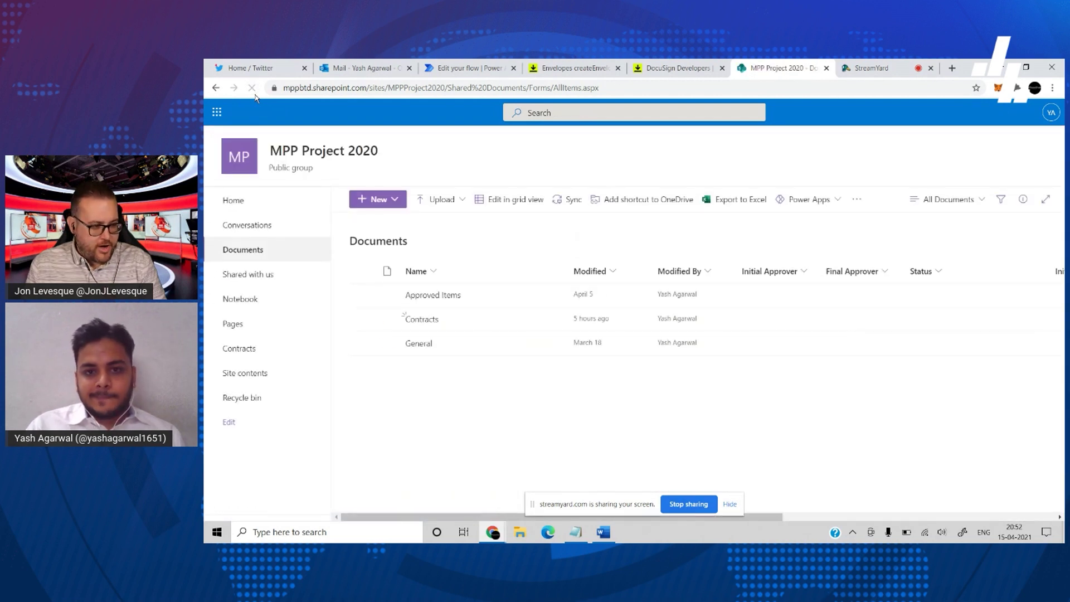
left_click(422, 319)
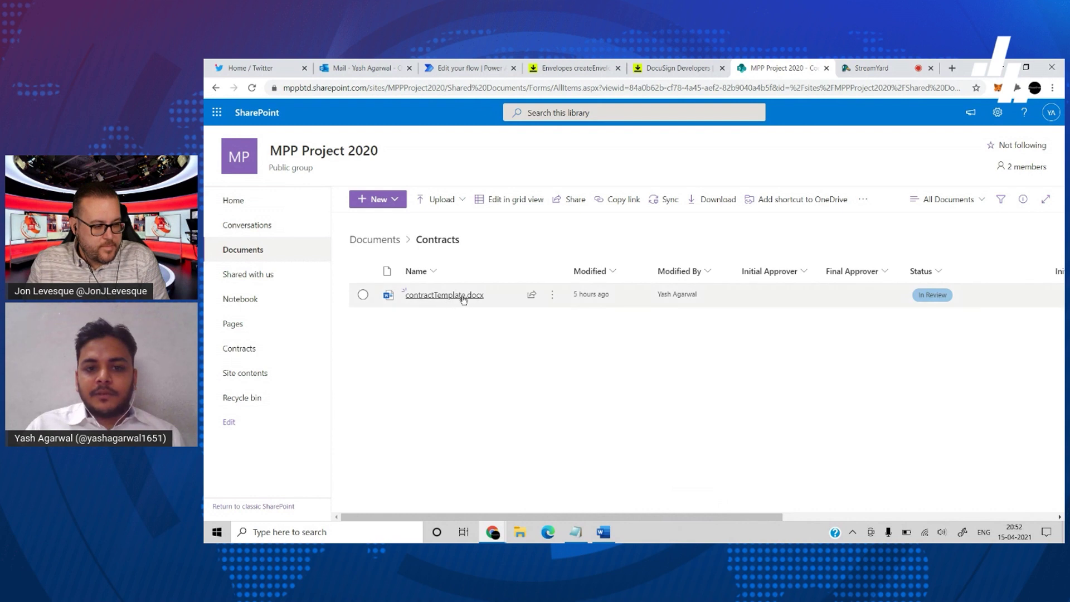
mouse_move(451, 295)
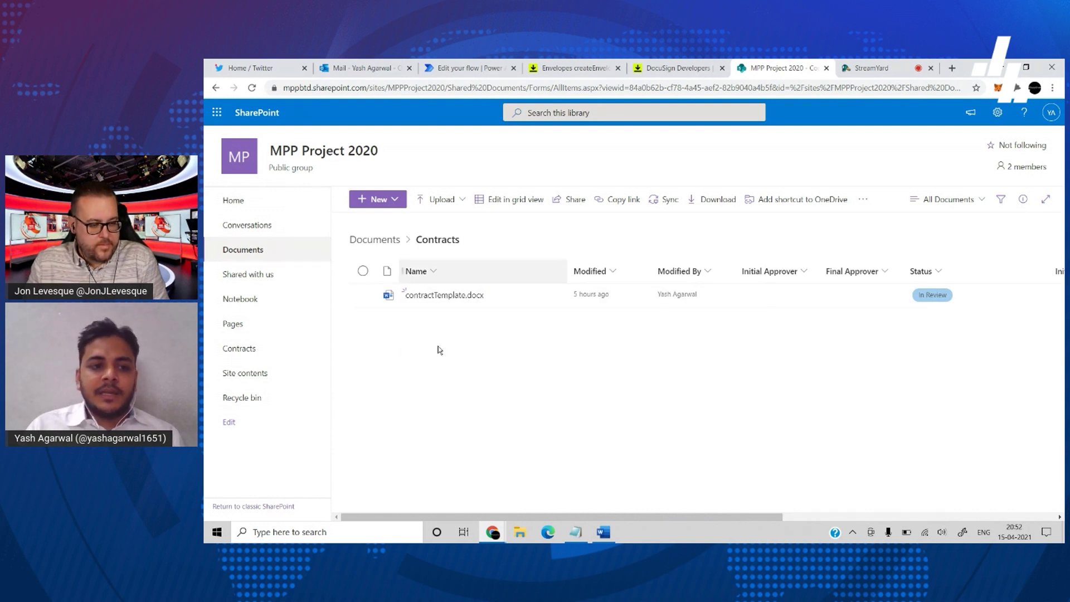
left_click(252, 350)
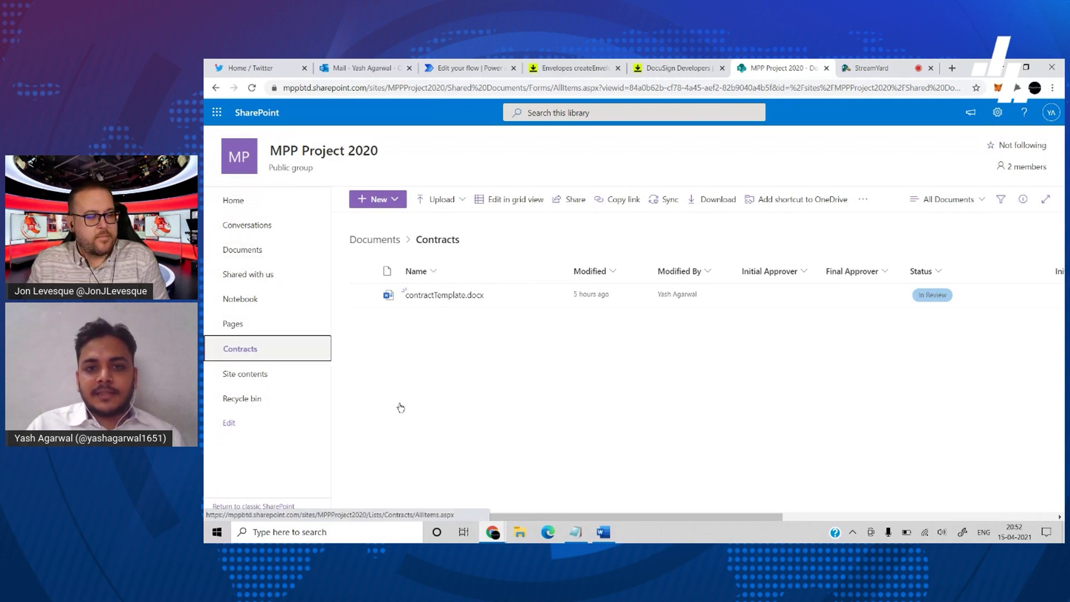
- Open the Contracts list and view the Contractor Type column's choices, cancelling without changes
left_click(285, 350)
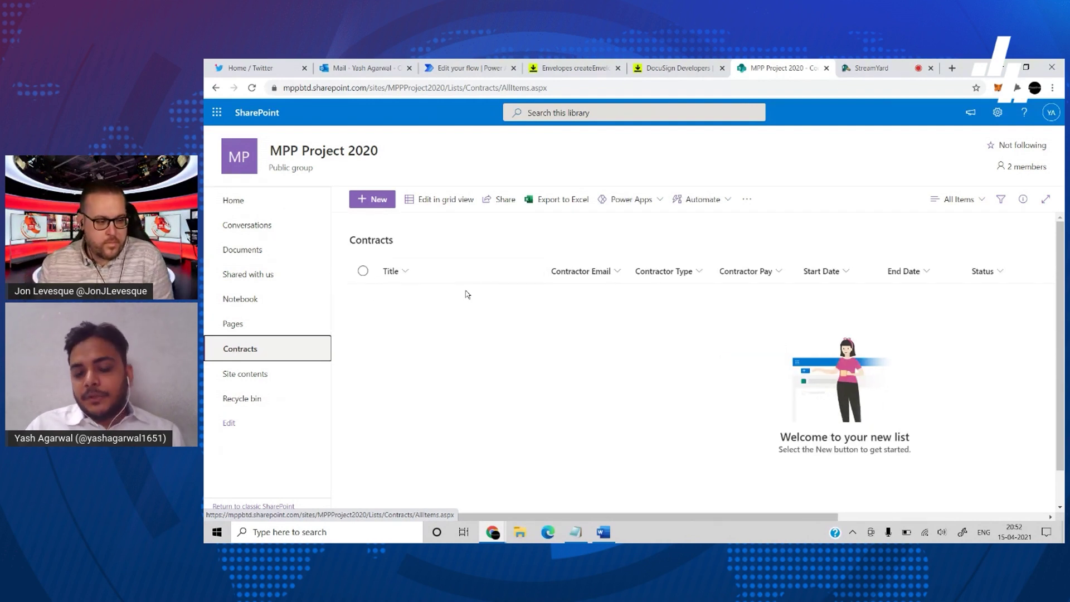
scroll(471, 290, "right", 2)
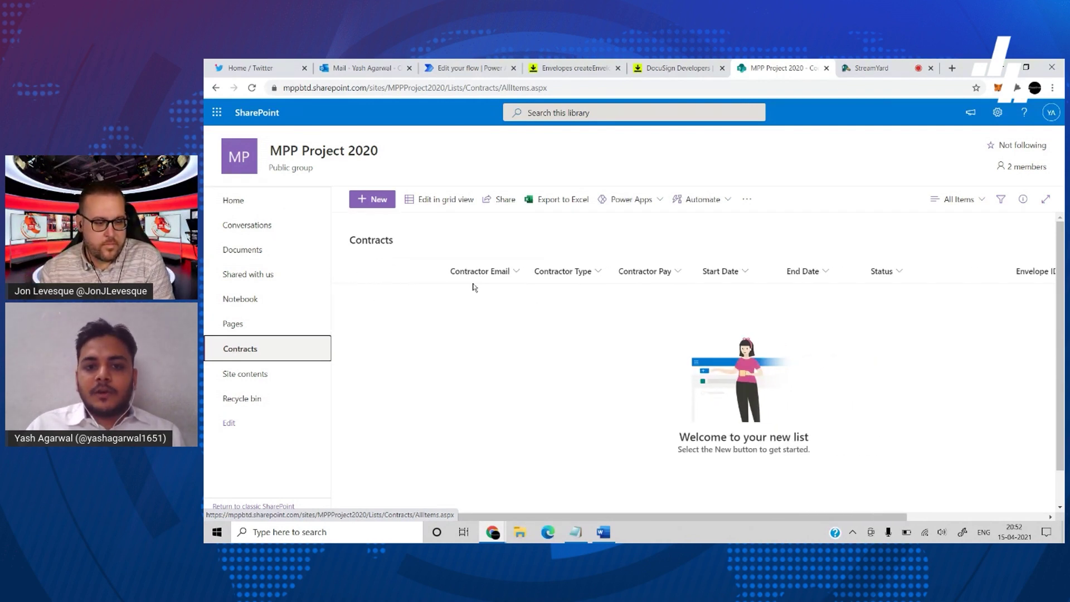
left_click(588, 275)
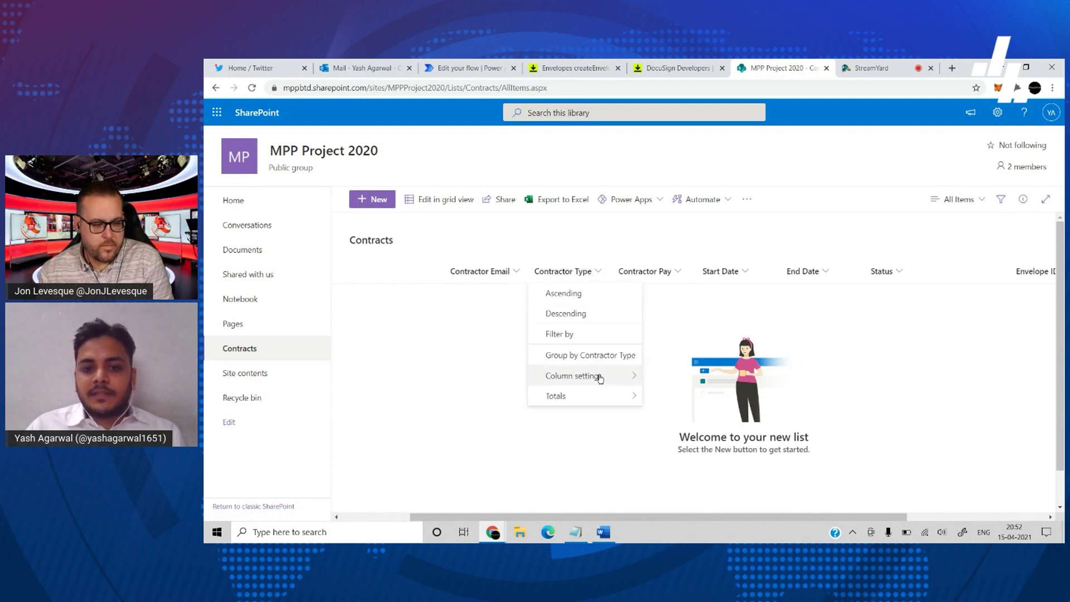
mouse_move(629, 376)
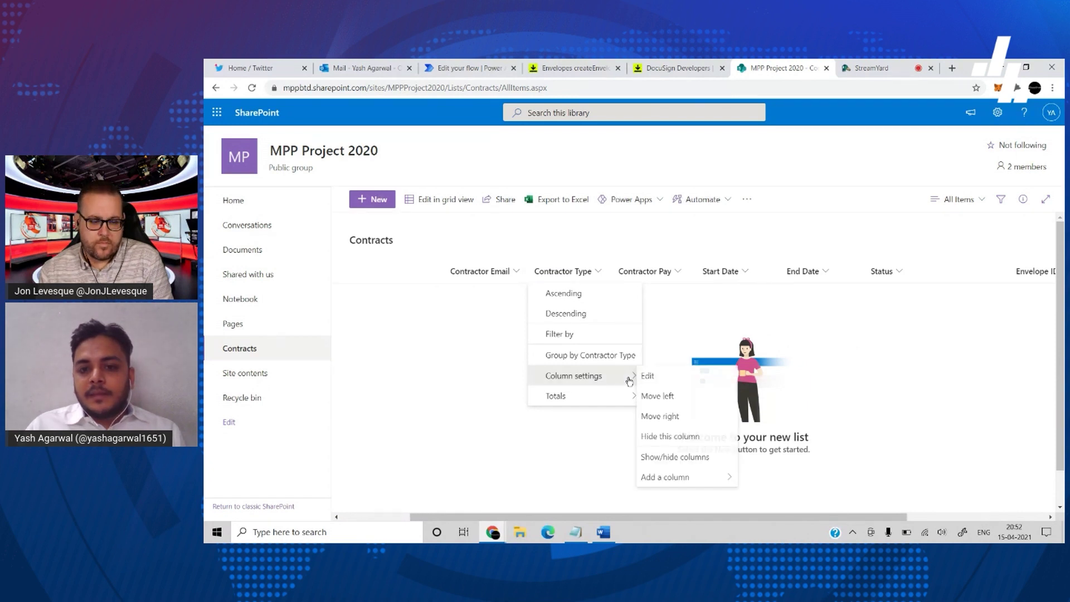
left_click(666, 371)
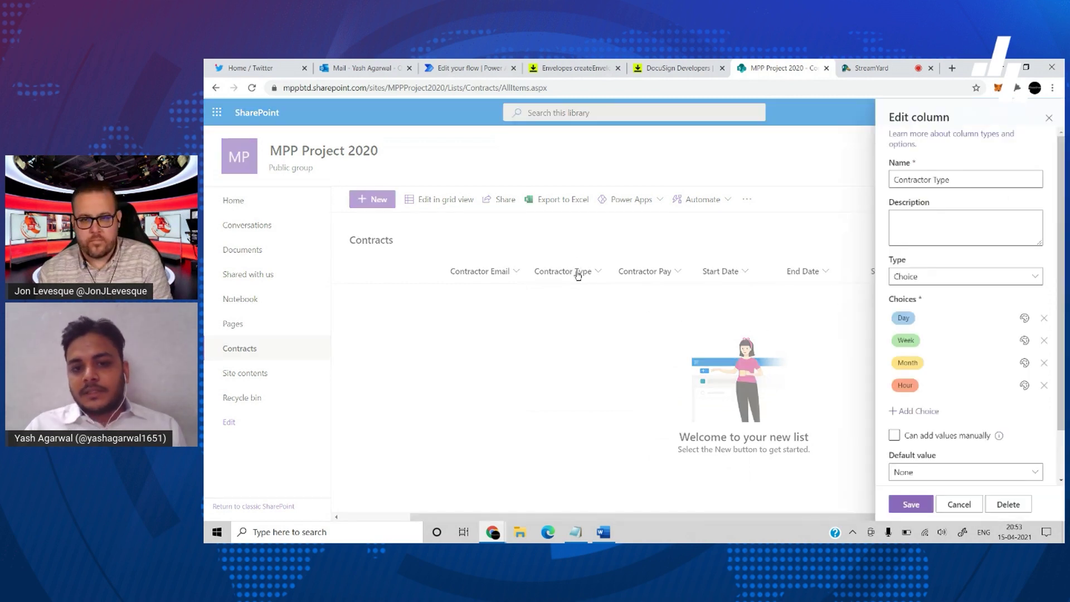
left_click(957, 504)
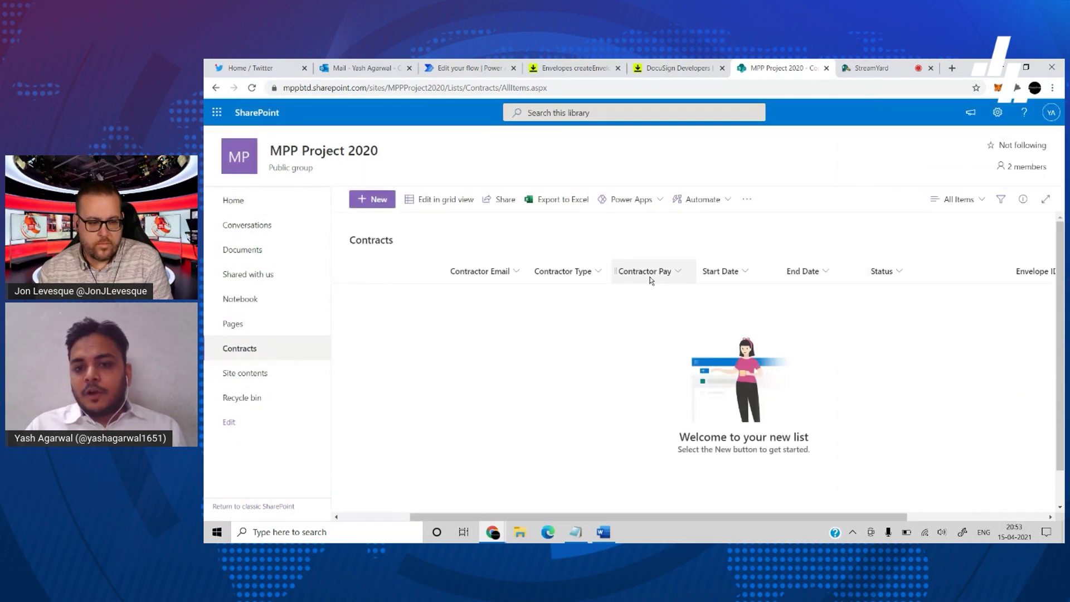
- Scroll across the list's columns from Title through Contractor Pay, Start Date, End Date and Status
scroll(733, 286, "right", 2)
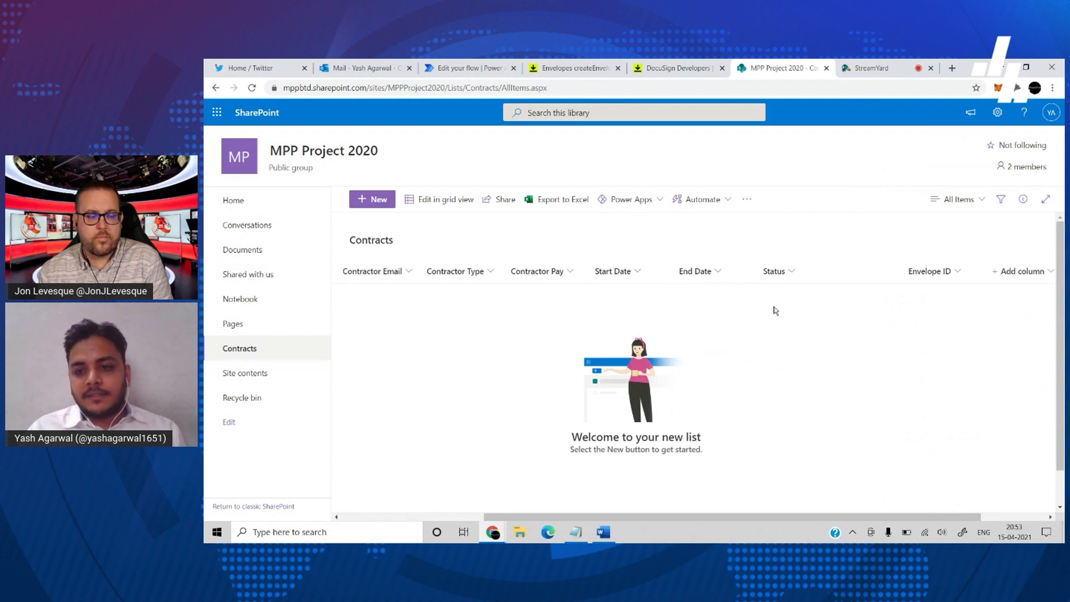
scroll(774, 309, "right", 2)
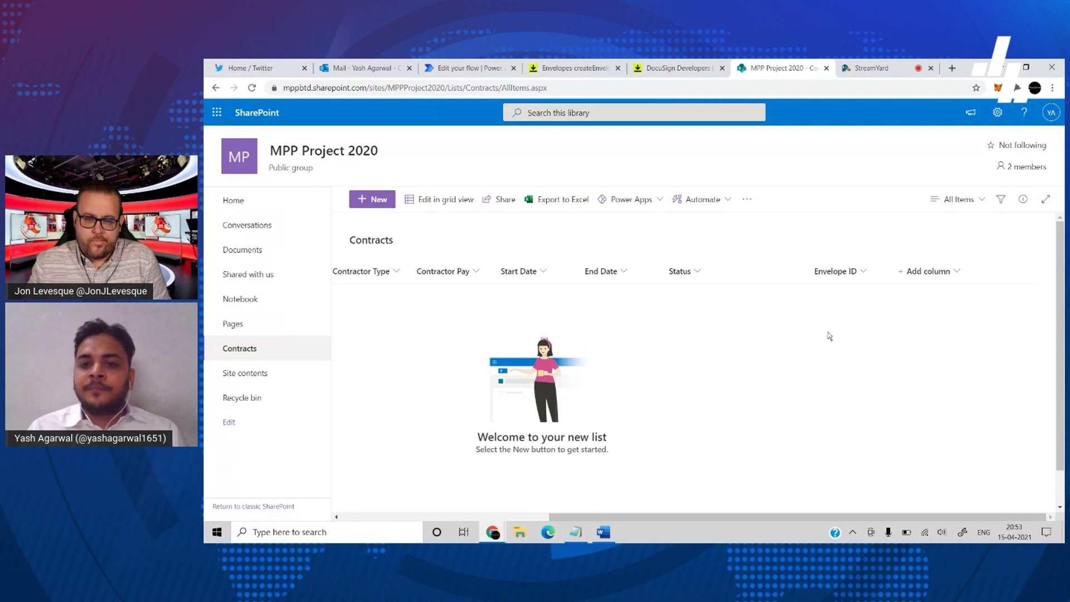
scroll(693, 335, "left", 5)
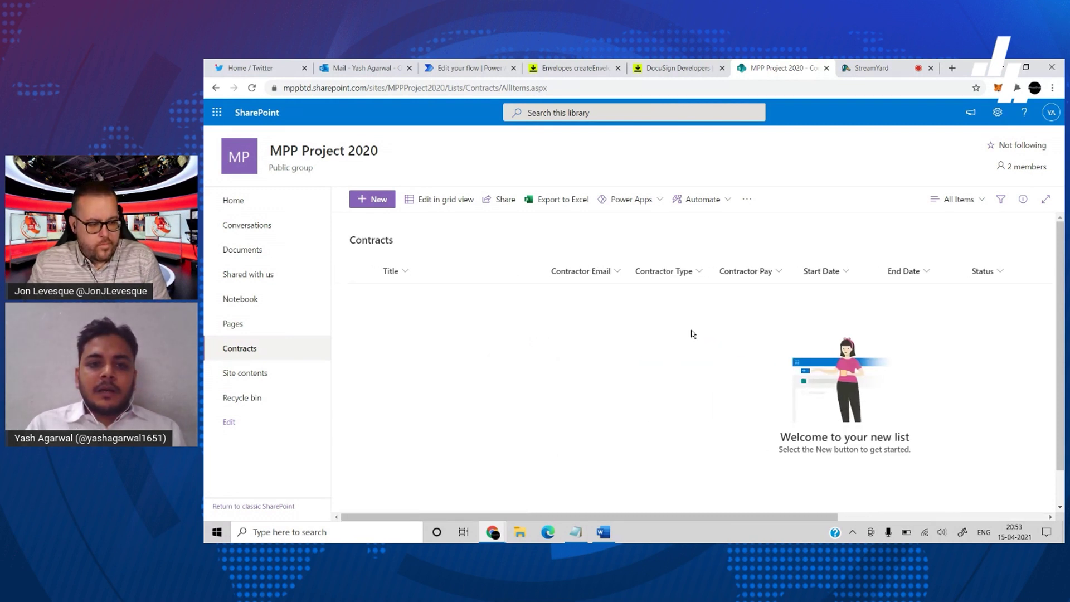
scroll(693, 335, "right", 5)
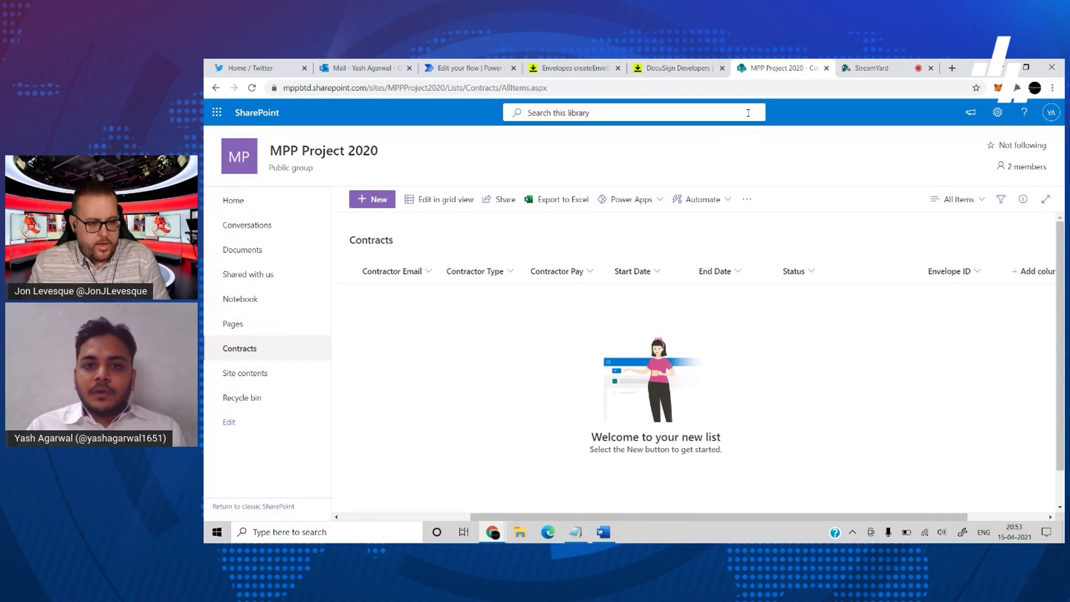
- Switch to the DocuSign Developer site and go to the Apps and Keys page
left_click(646, 71)
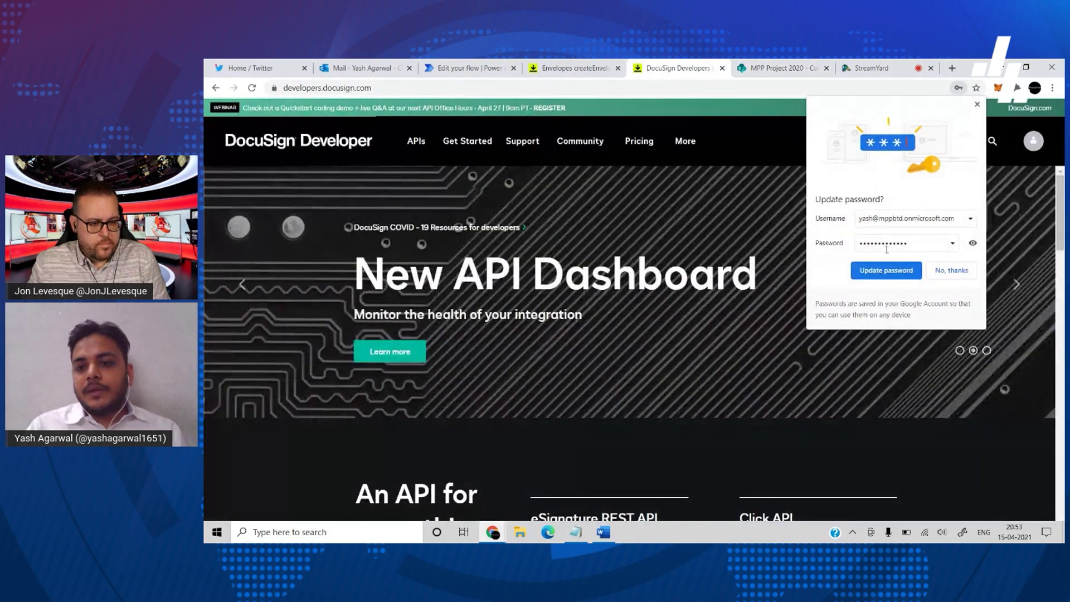
left_click(947, 272)
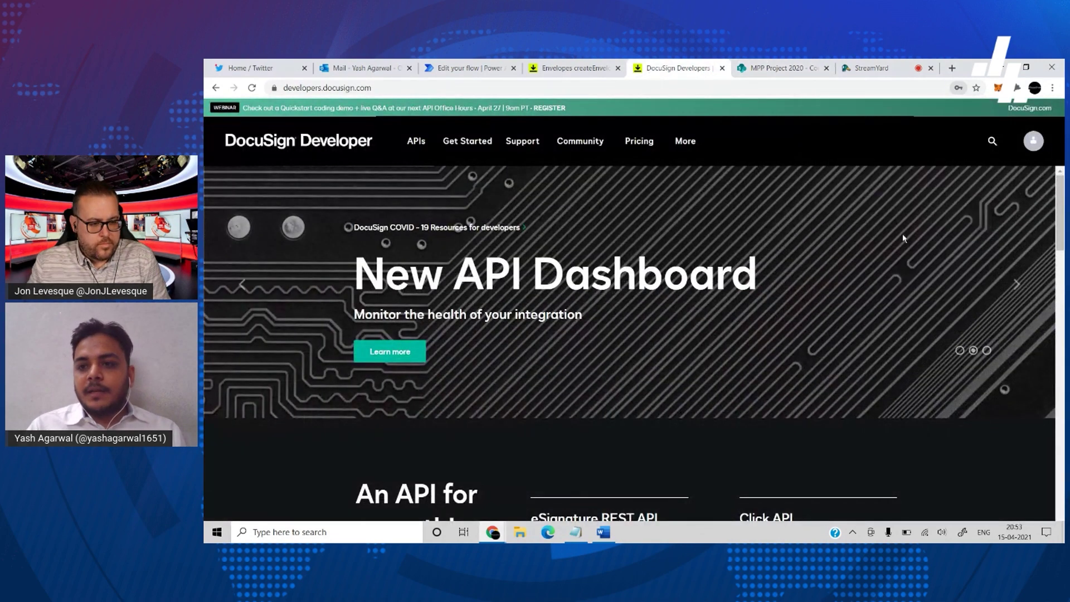
left_click(1032, 146)
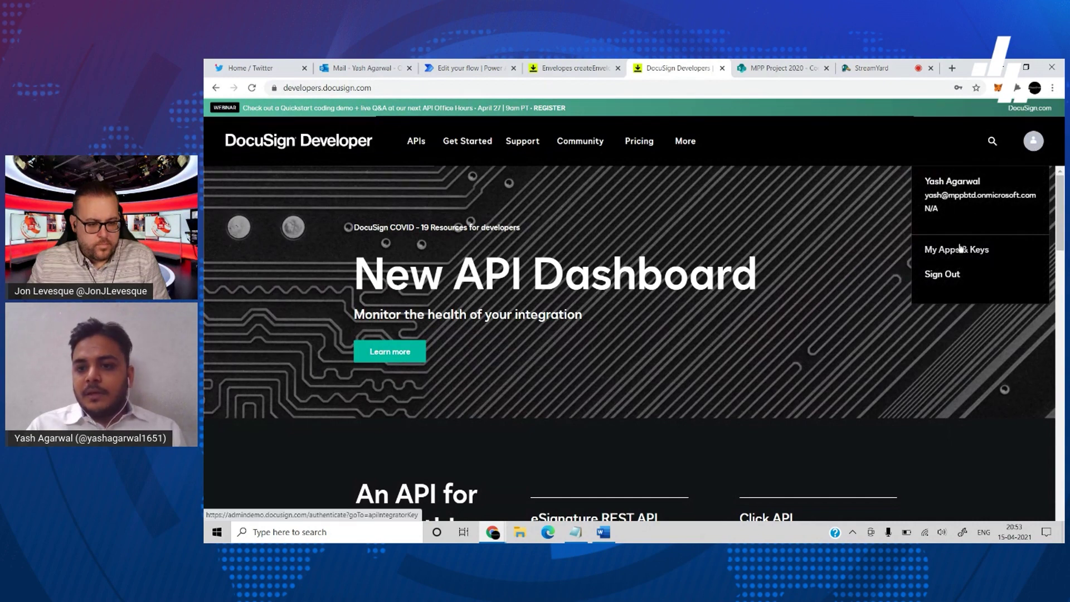
left_click(957, 249)
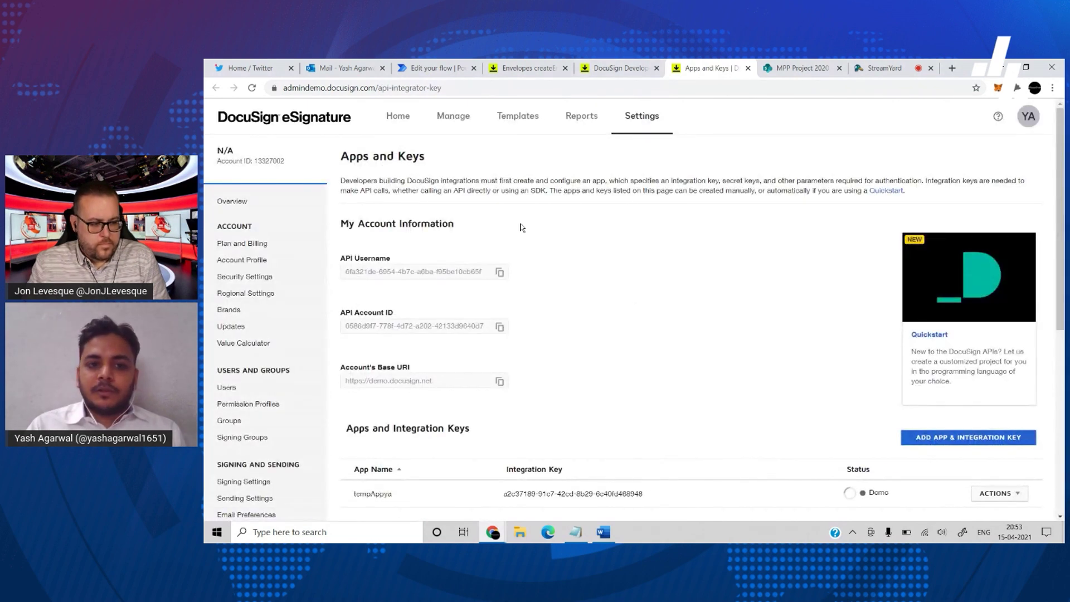
- Scroll through My Account Information, the tempAppya integration key and API Dashboard, then back to the top
scroll(560, 245, "down", 1)
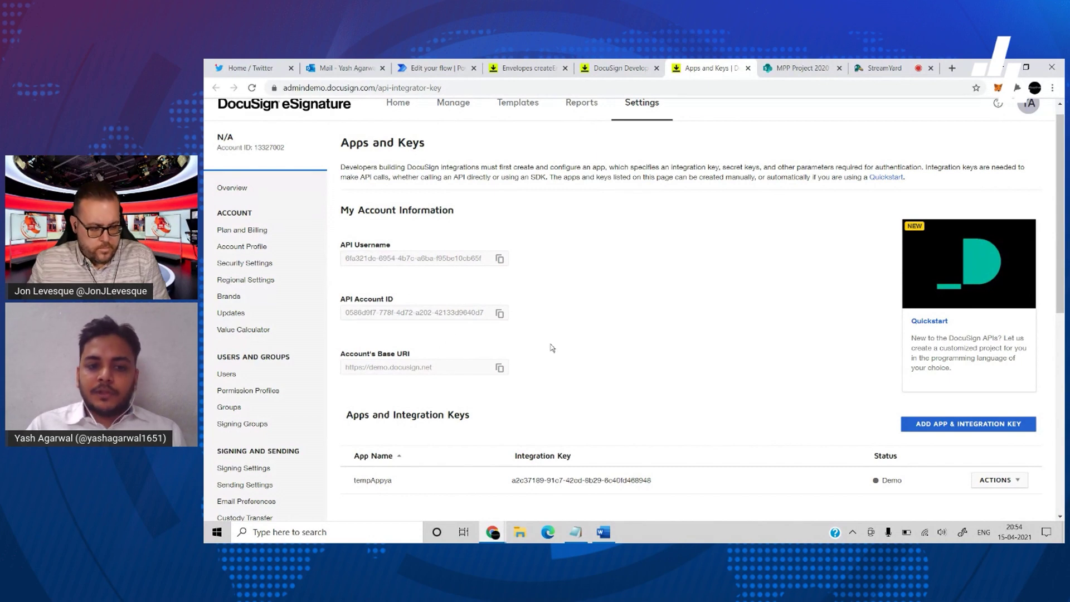
scroll(552, 348, "down", 2)
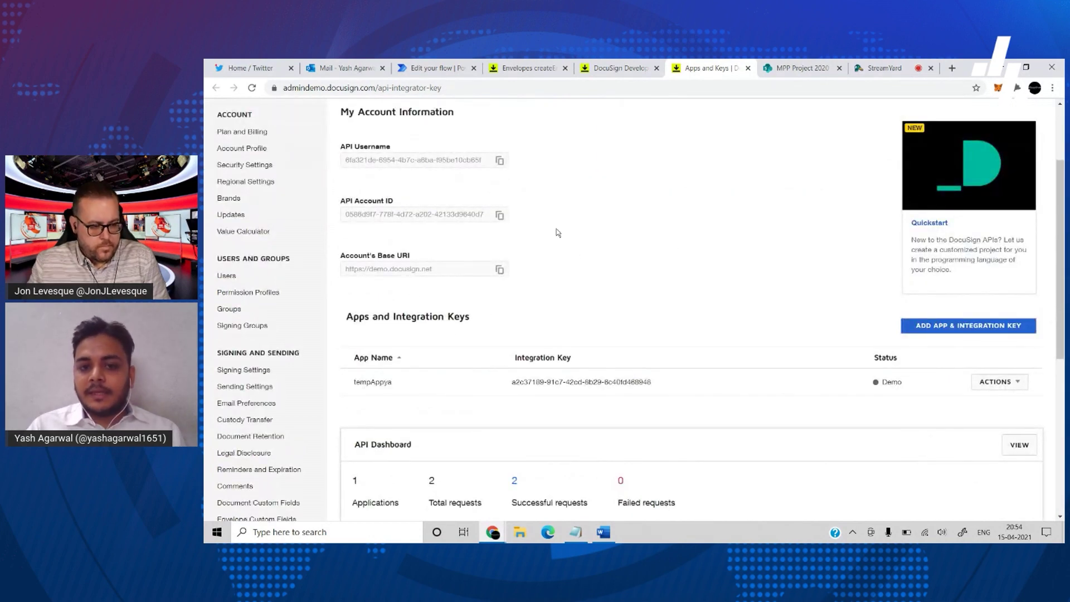
scroll(635, 210, "down", 2)
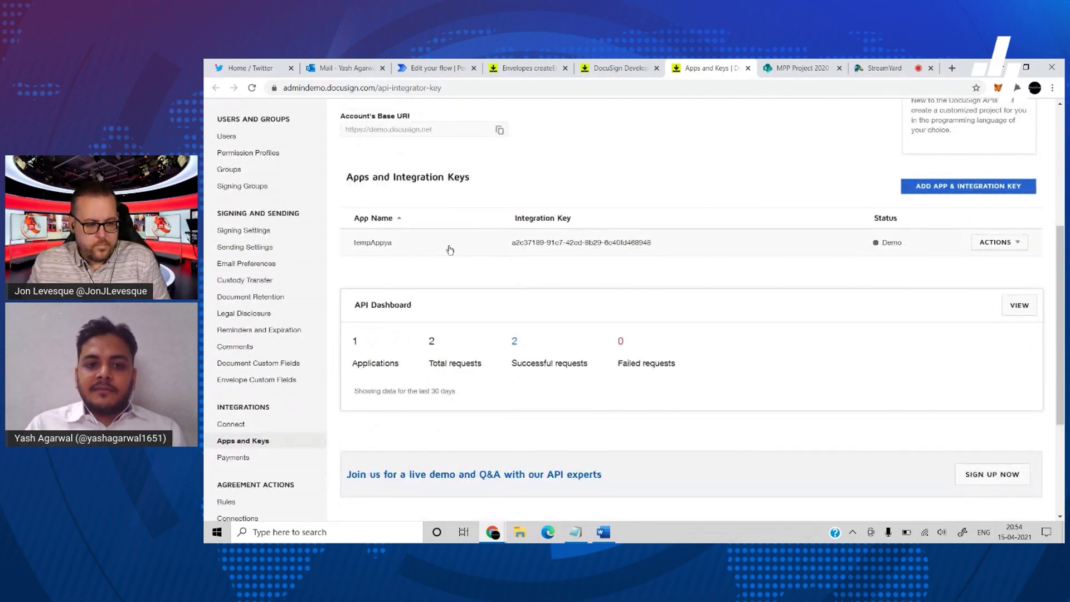
scroll(527, 315, "down", 2)
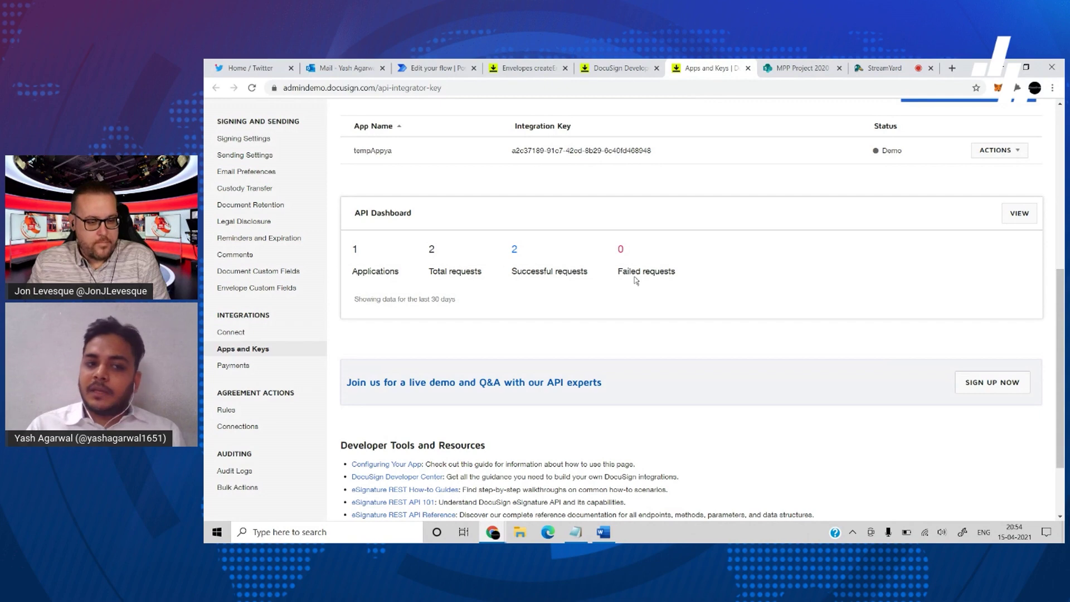
scroll(636, 280, "up", 3)
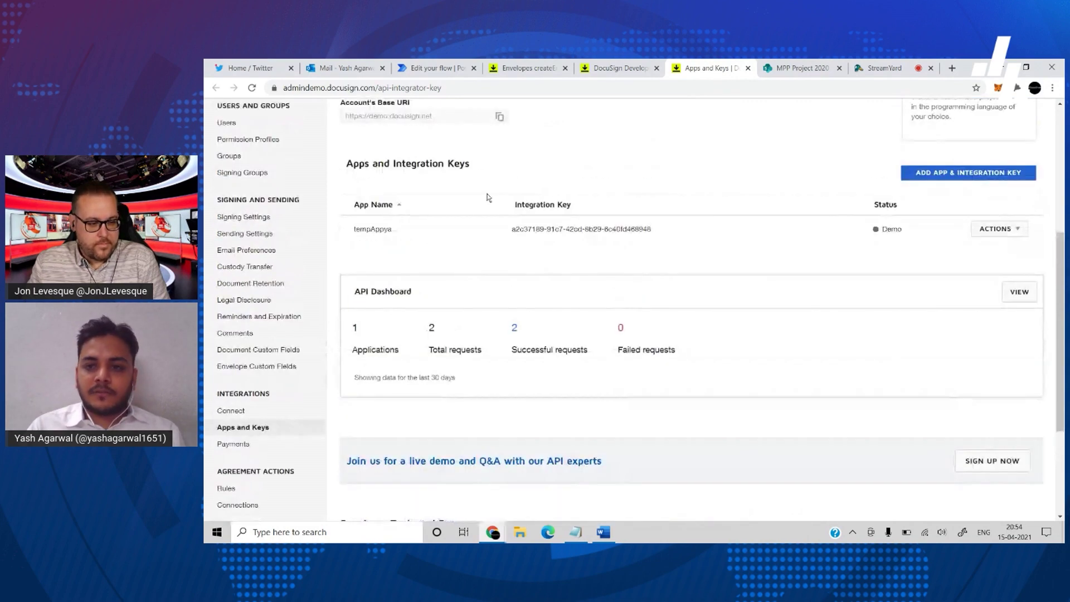
scroll(555, 284, "up", 2)
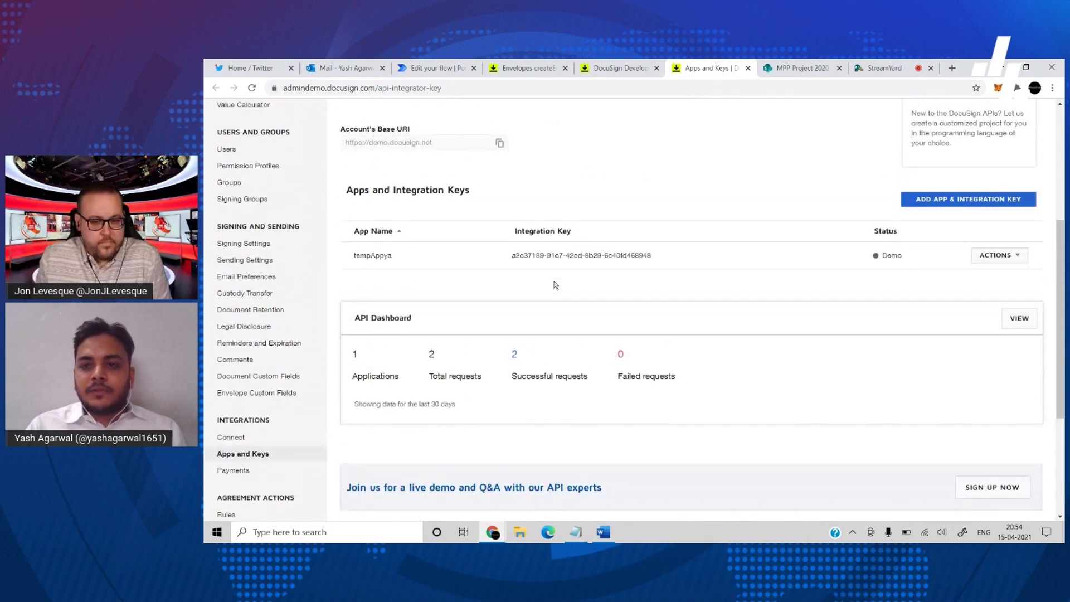
scroll(555, 285, "up", 2)
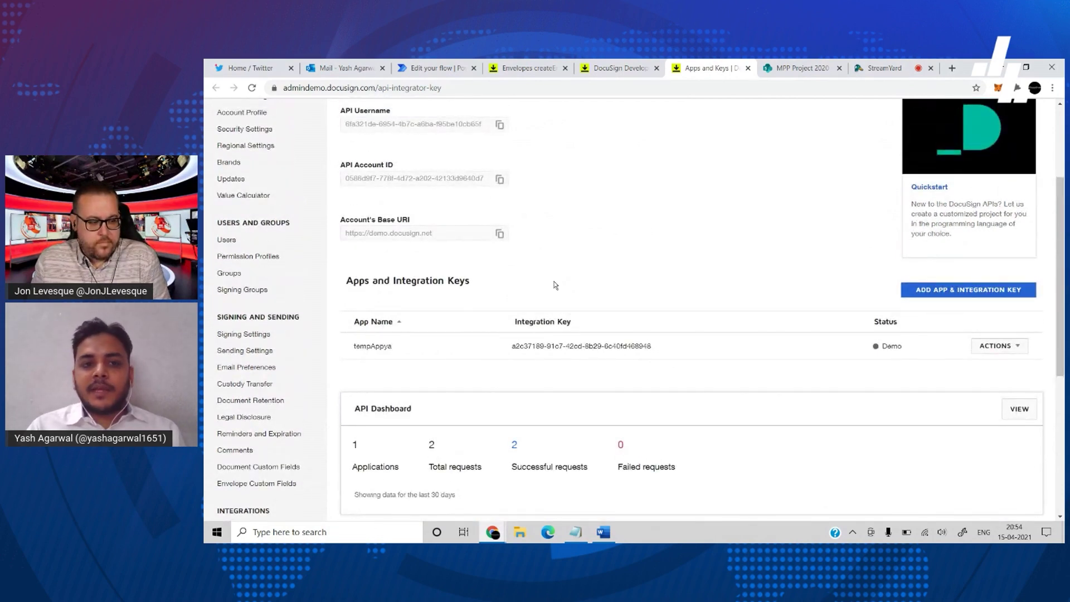
scroll(556, 285, "up", 3)
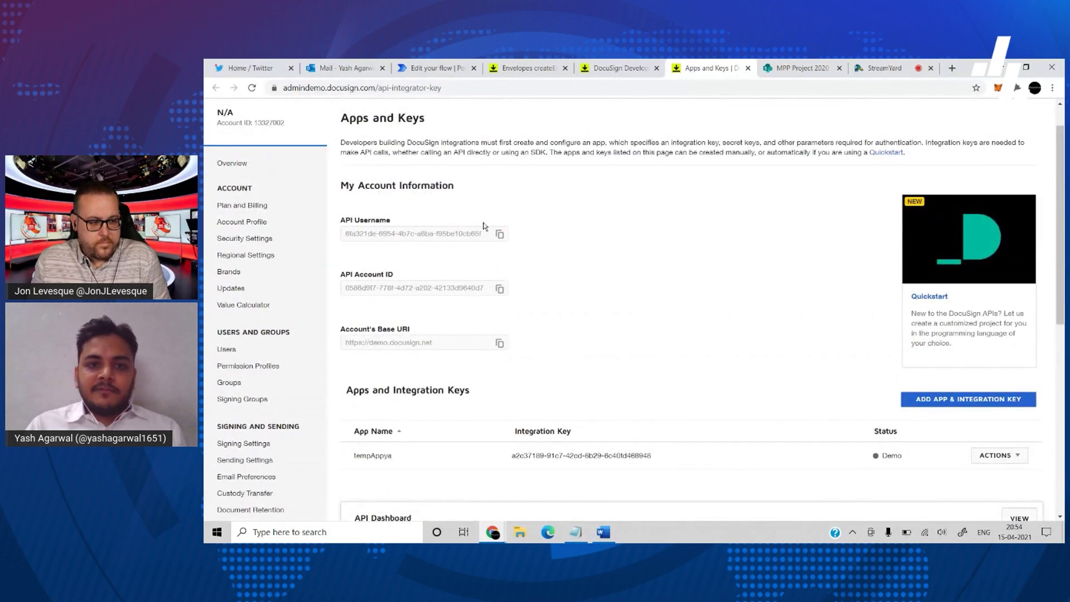
- Open the Envelopes: create API reference and select its POST endpoint path
left_click(506, 69)
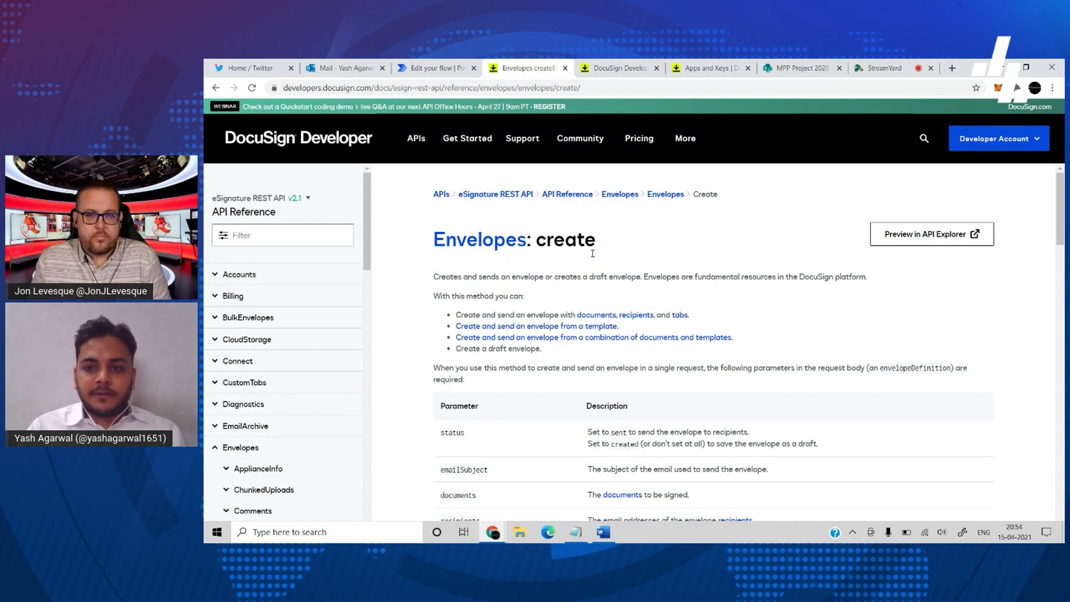
scroll(681, 273, "down", 8)
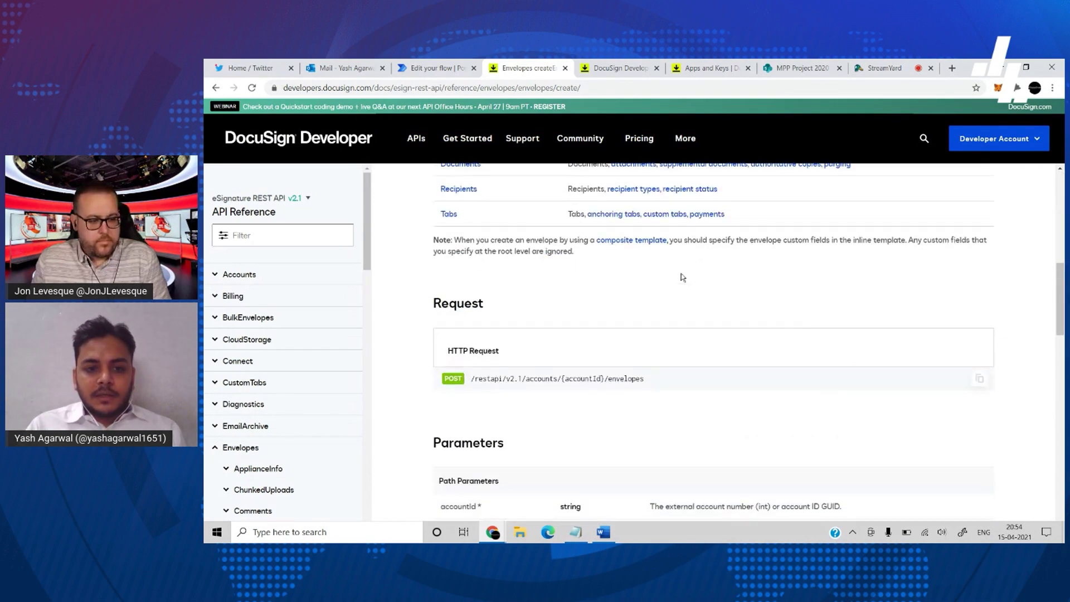
left_click_drag(644, 332, 497, 332)
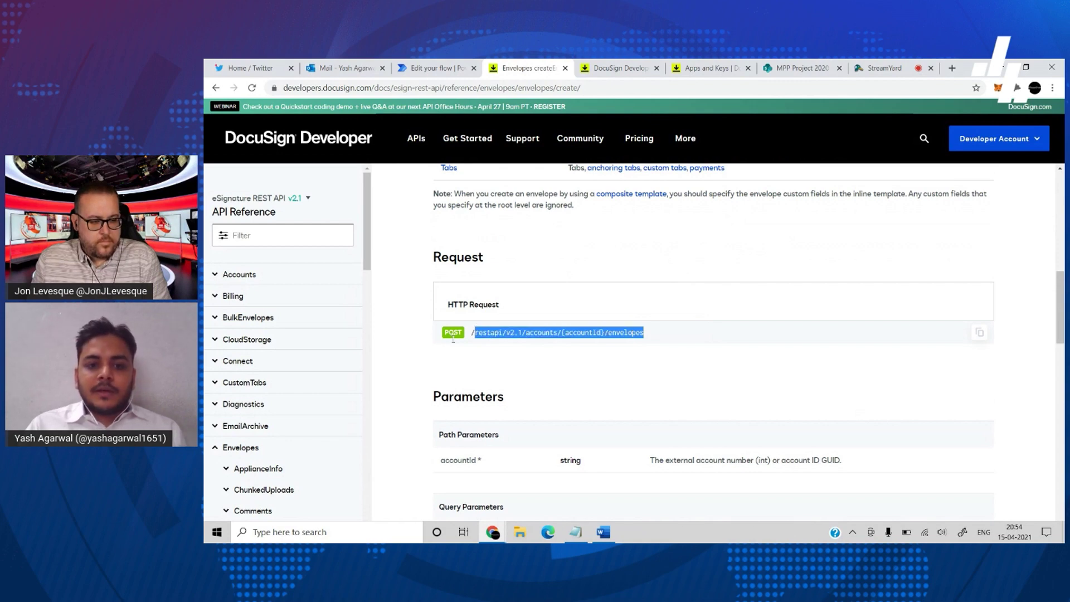
scroll(575, 371, "down", 3)
scroll(574, 370, "down", 10)
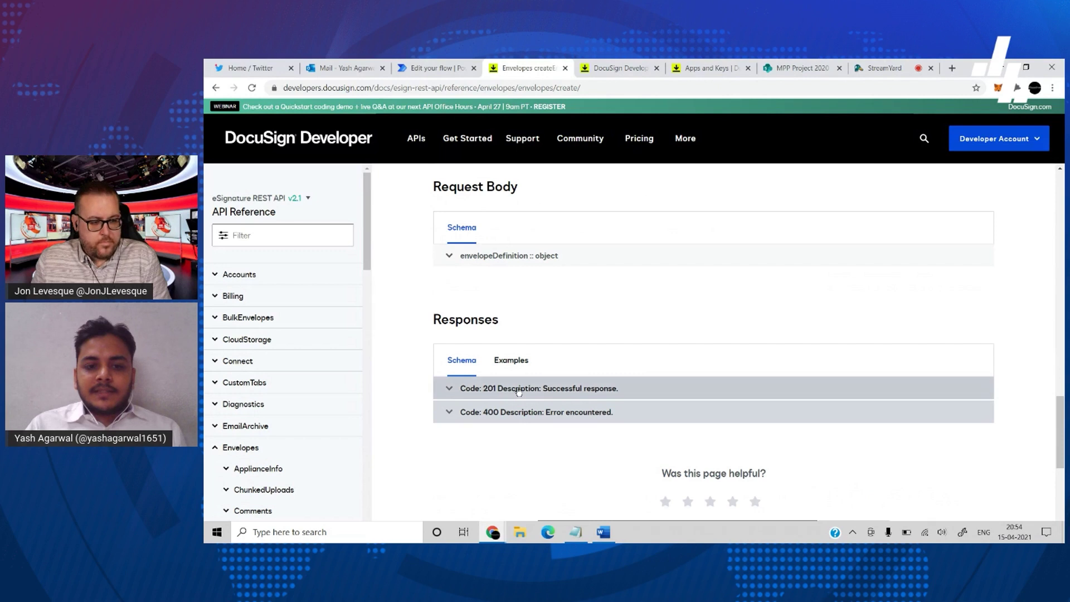
scroll(519, 392, "down", 1)
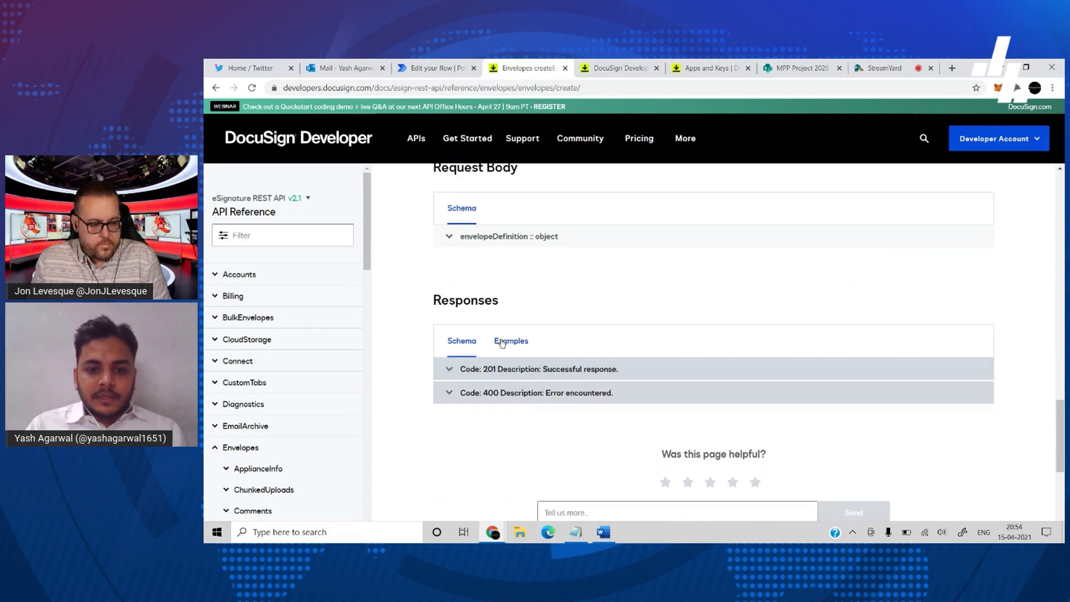
- Review the single-document signature request example, then return to Power Automate's new flow dialog
left_click(502, 343)
scroll(502, 345, "down", 1)
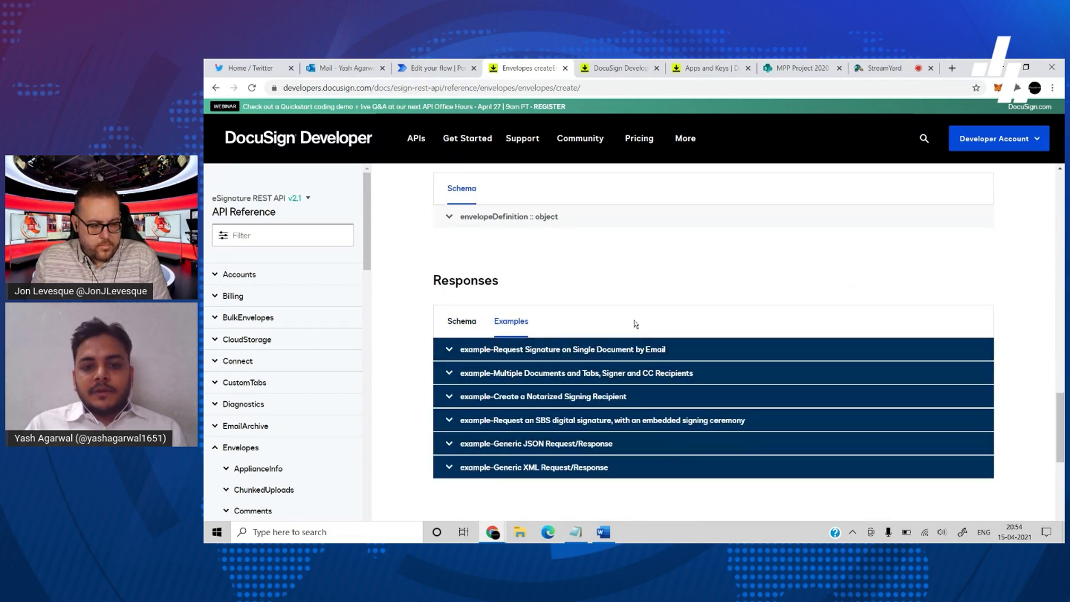
left_click(539, 353)
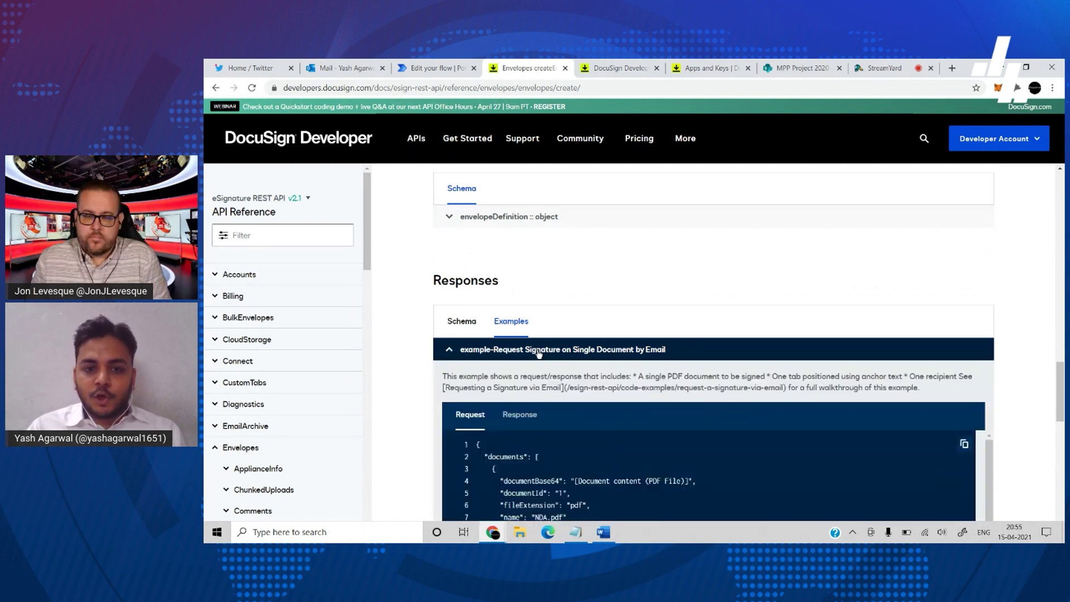
scroll(618, 316, "down", 4)
scroll(576, 276, "down", 7)
scroll(573, 311, "down", 1)
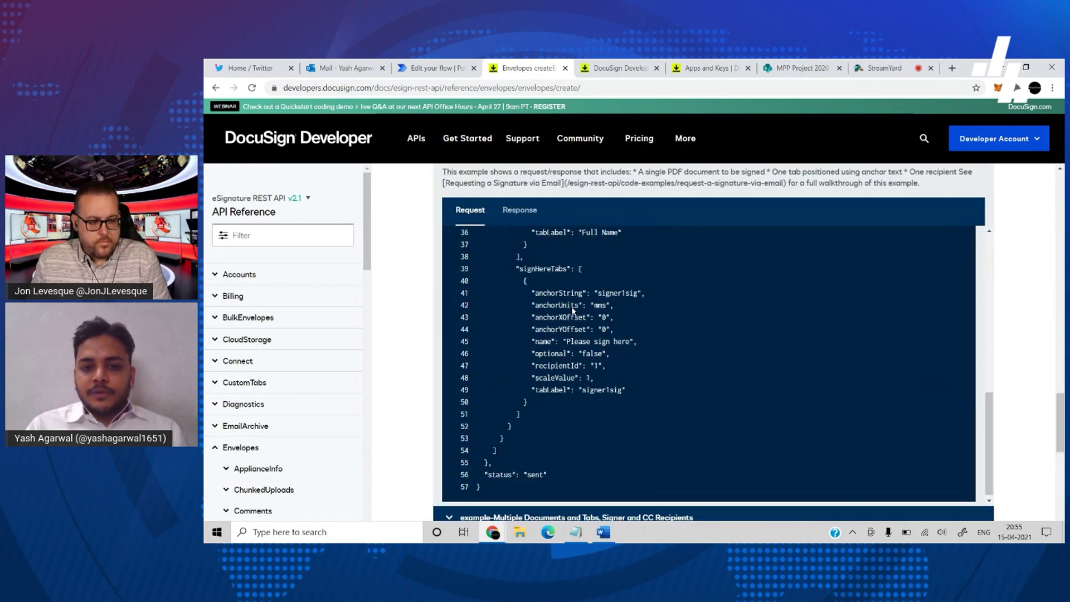
scroll(573, 312, "up", 10)
scroll(573, 312, "up", 4)
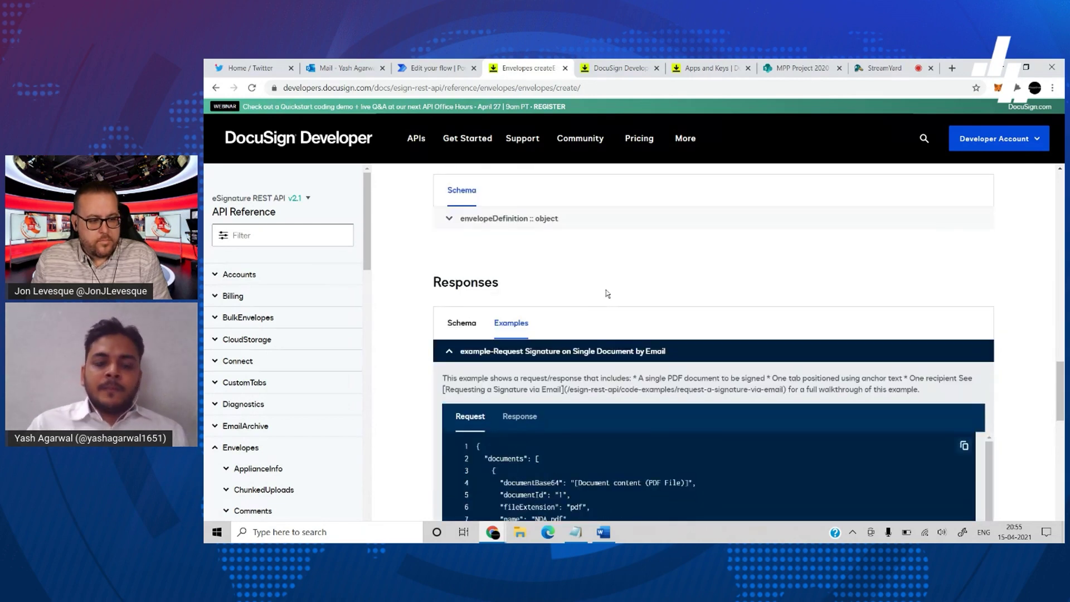
scroll(607, 293, "up", 4)
scroll(606, 291, "up", 4)
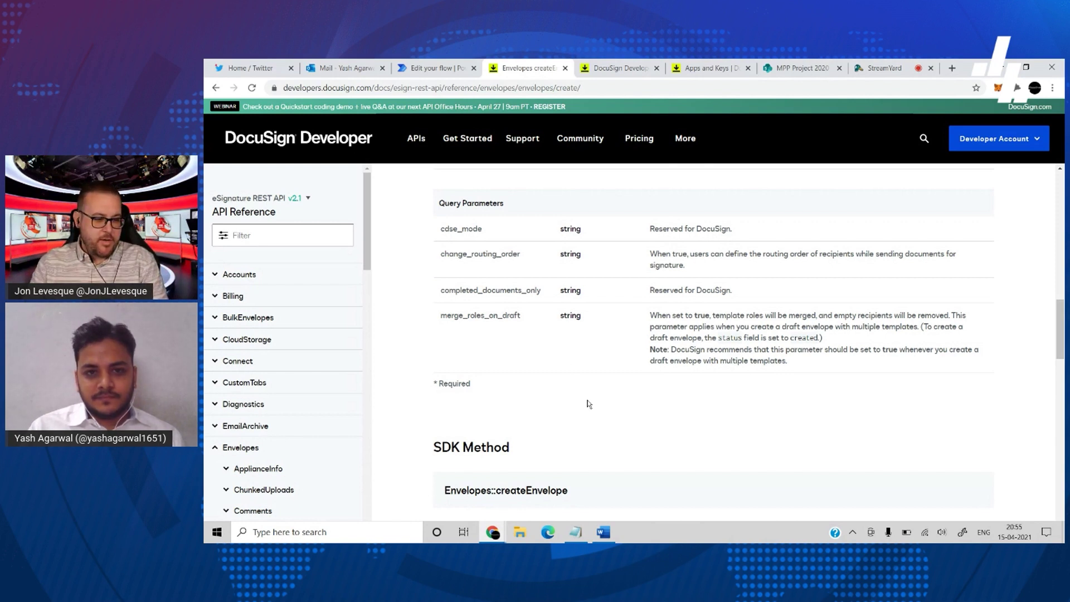
scroll(588, 404, "down", 8)
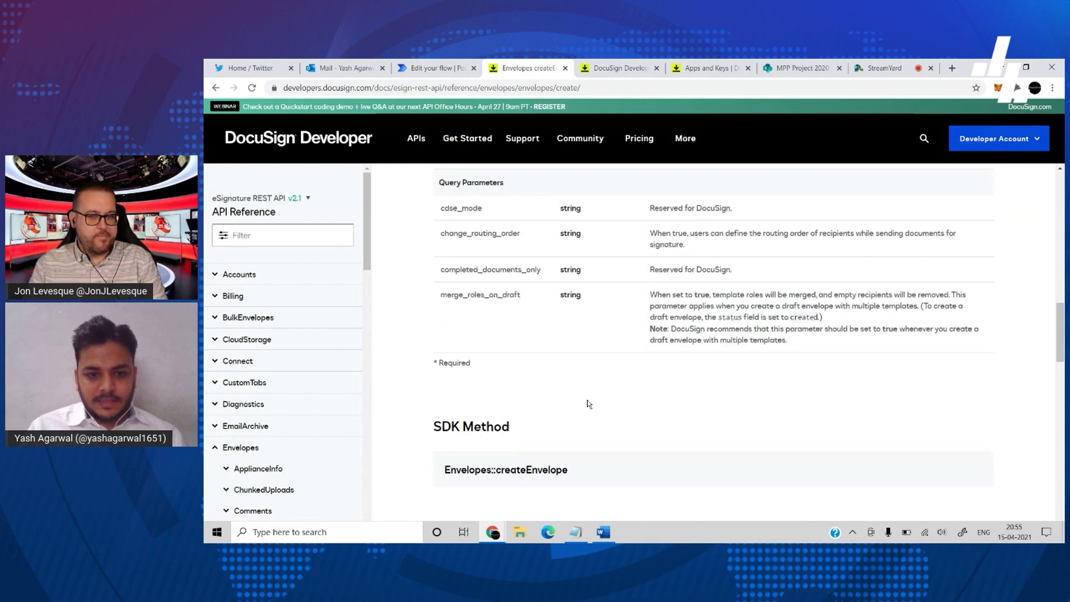
scroll(588, 404, "up", 3)
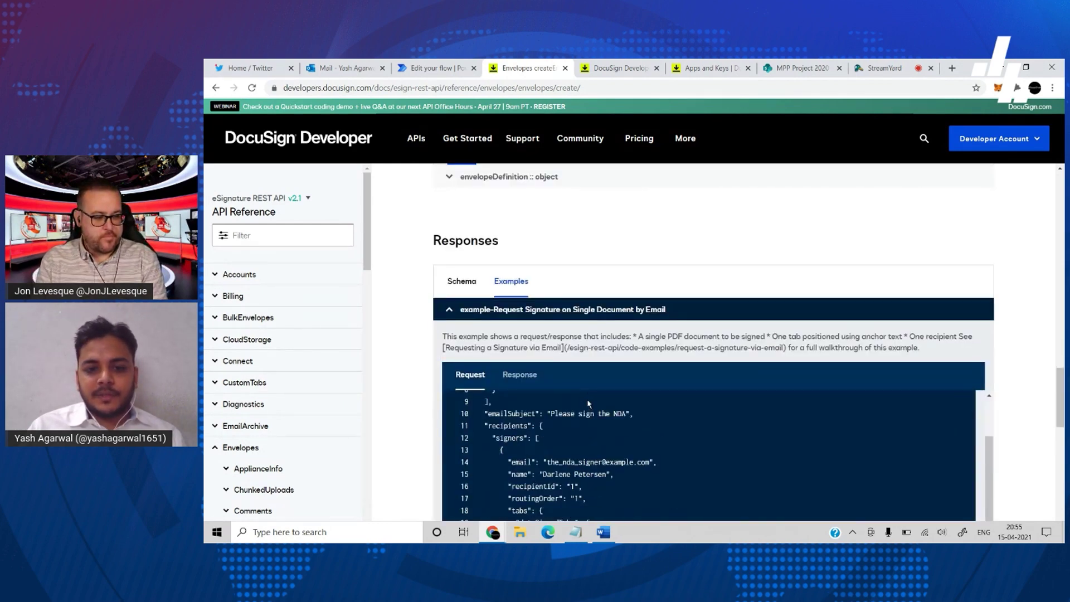
scroll(544, 261, "down", 3)
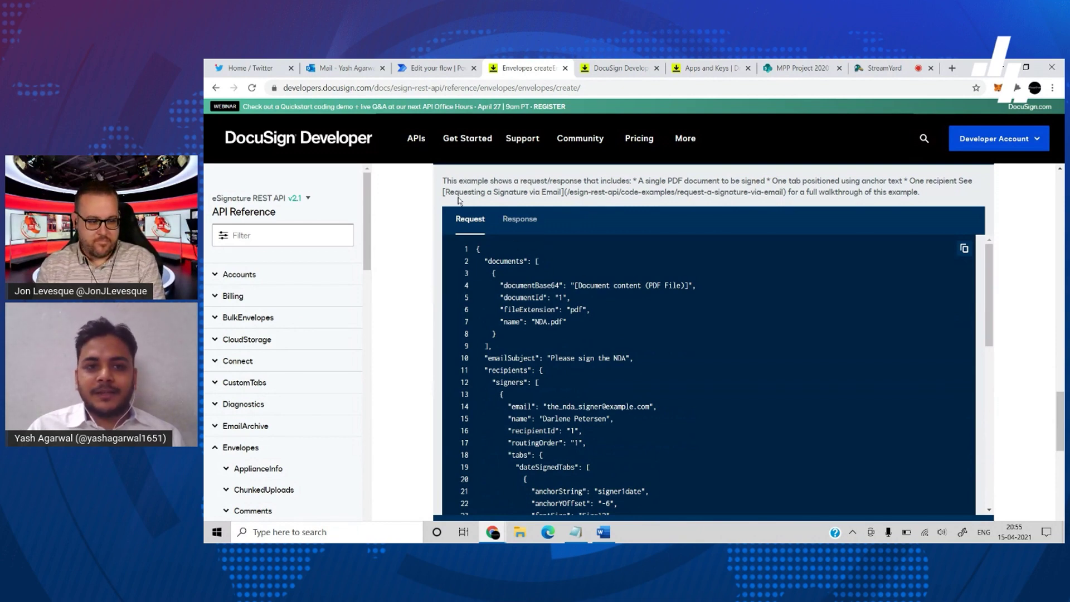
left_click(432, 67)
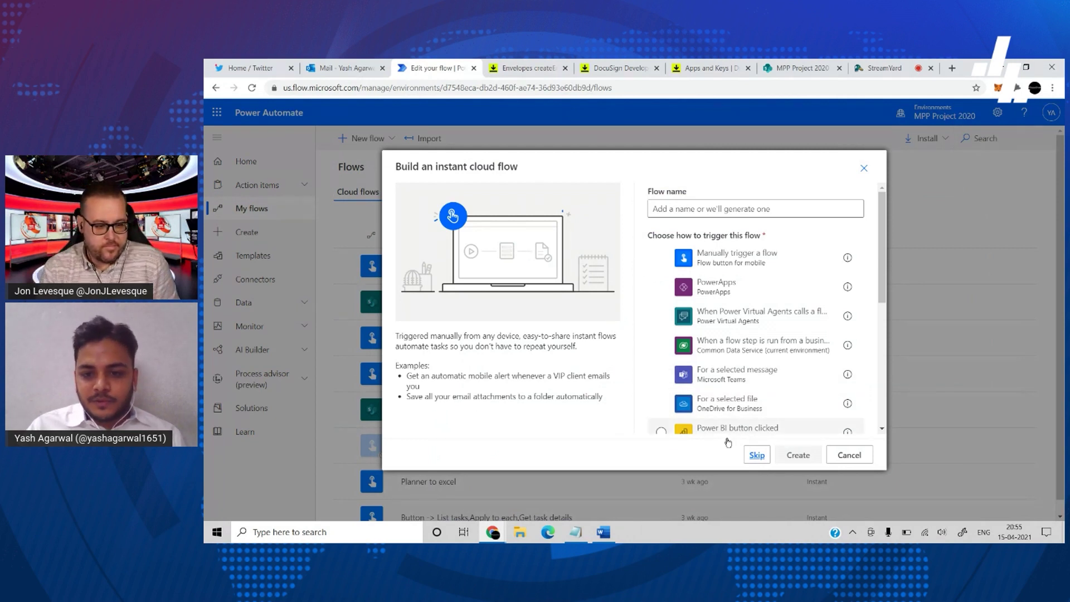
- Skip the trigger picker and choose the SharePoint 'When an item is created' trigger
left_click(757, 455)
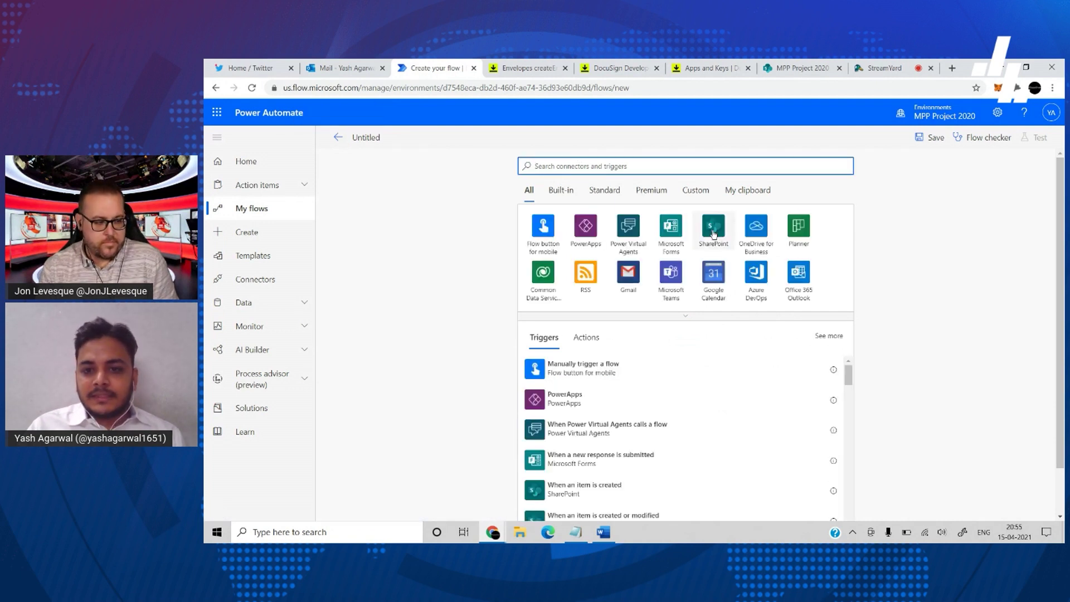
left_click(713, 233)
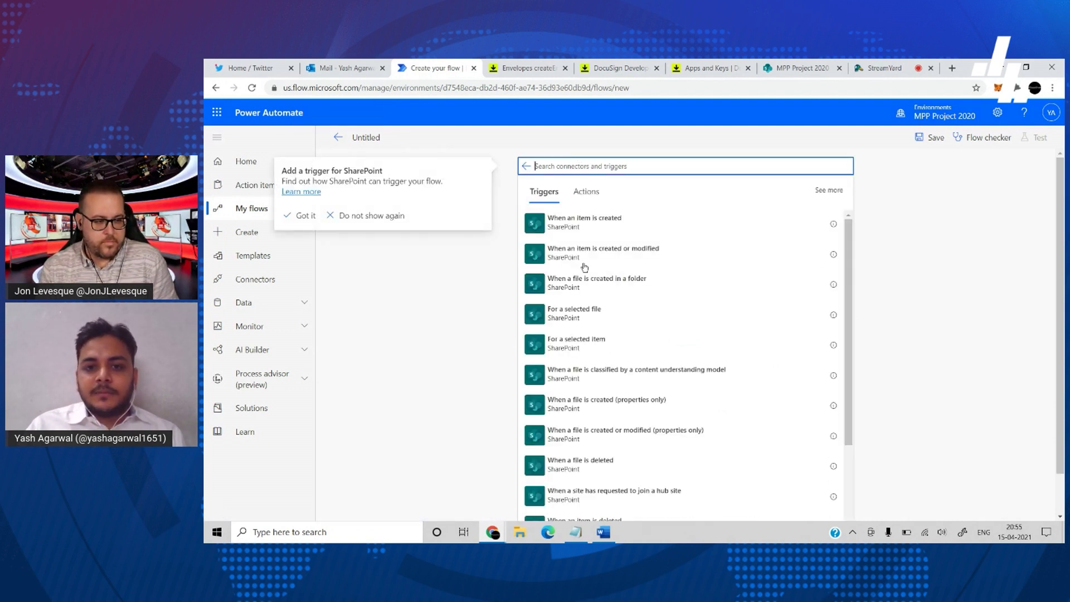
left_click(609, 218)
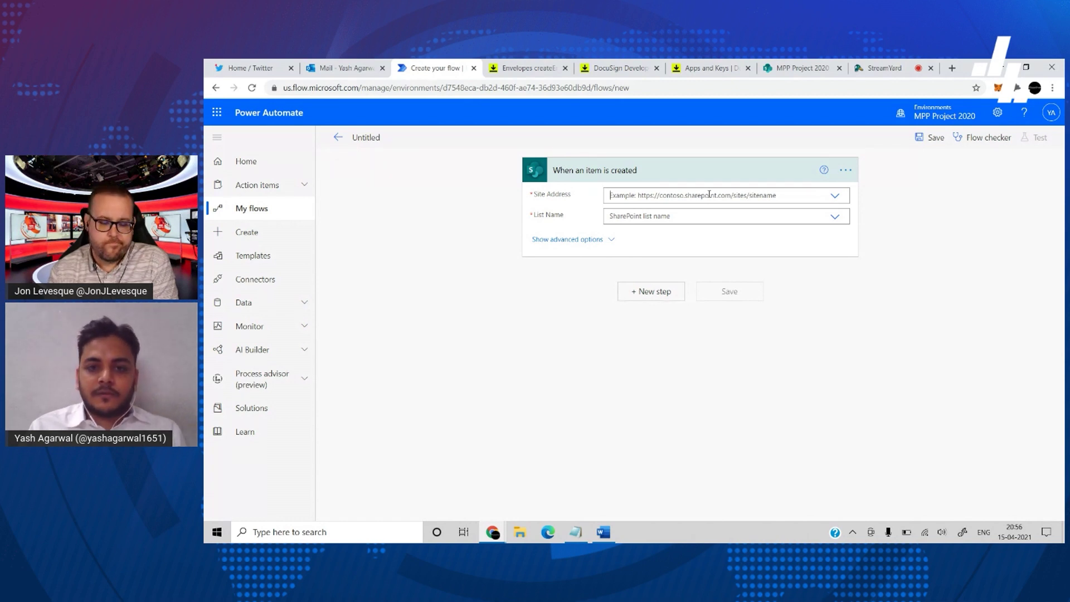
- Point the trigger at the MPP Project 2020 site's Contracts list
left_click(709, 194)
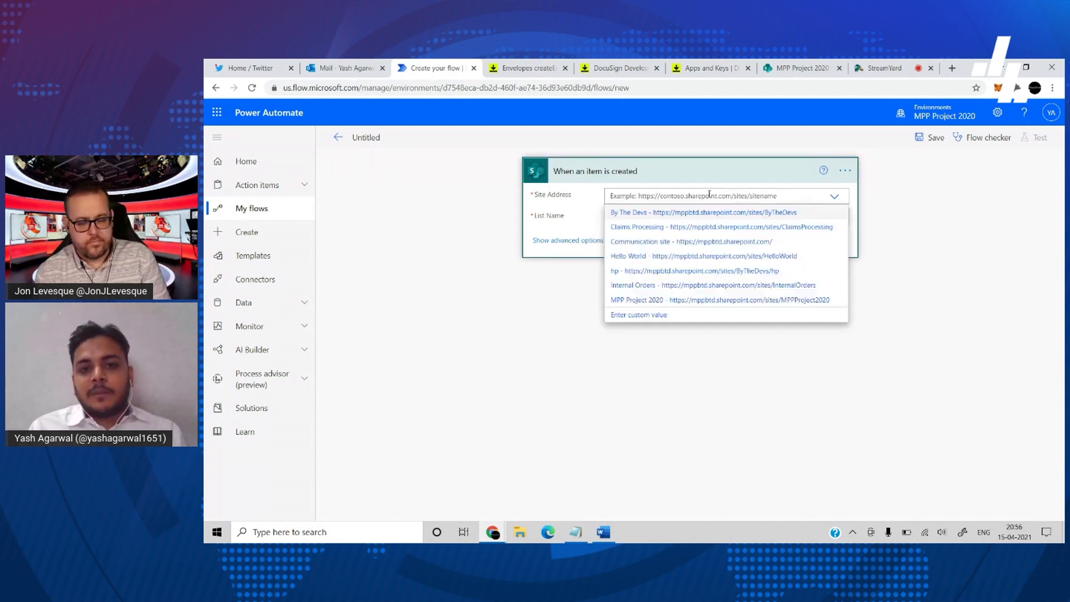
left_click(667, 304)
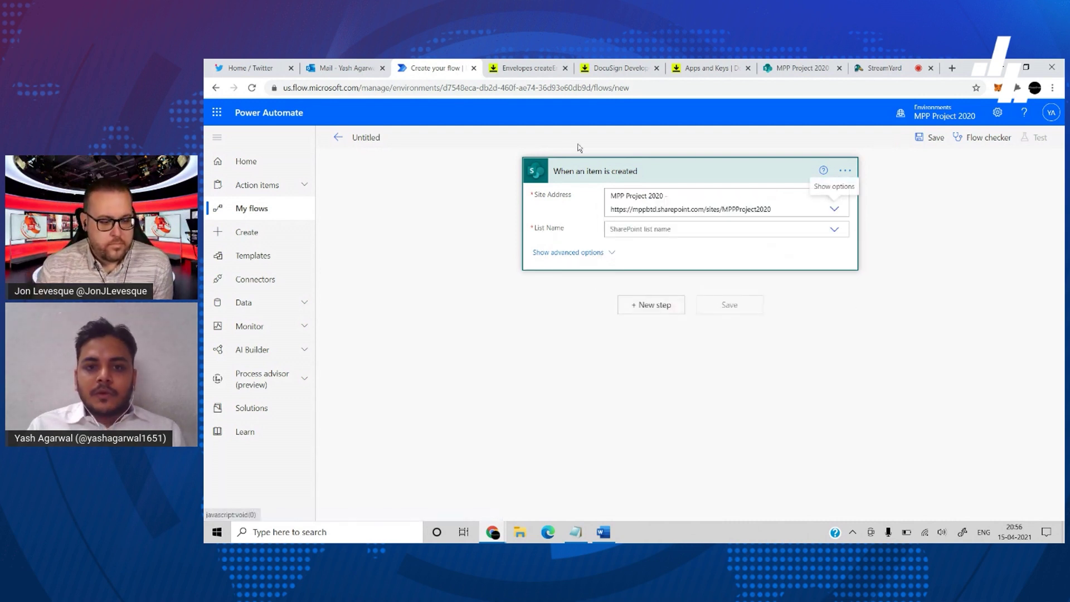
left_click(643, 233)
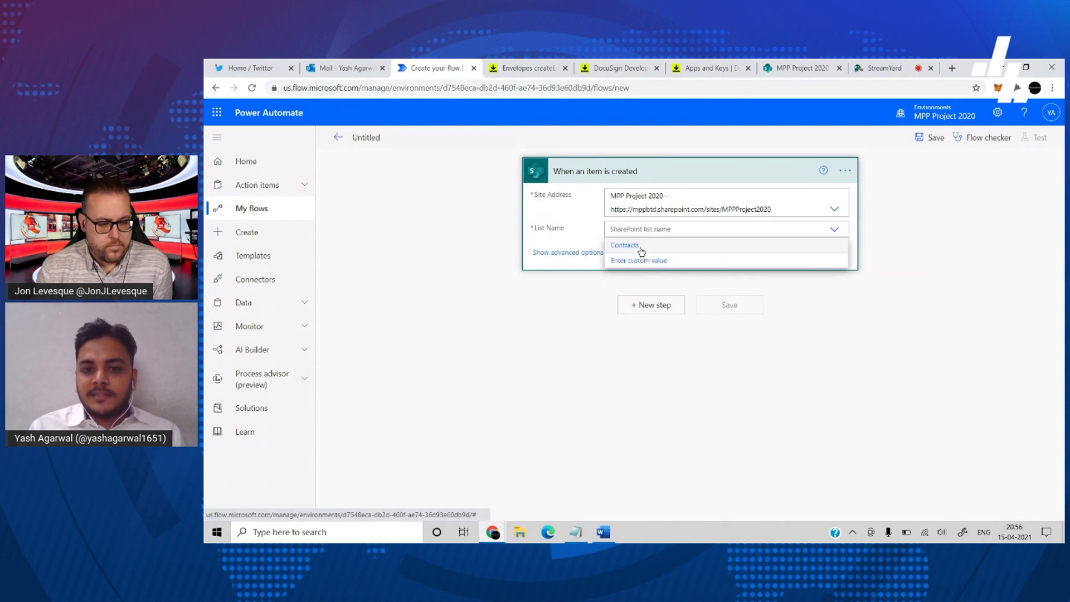
left_click(641, 244)
left_click(647, 305)
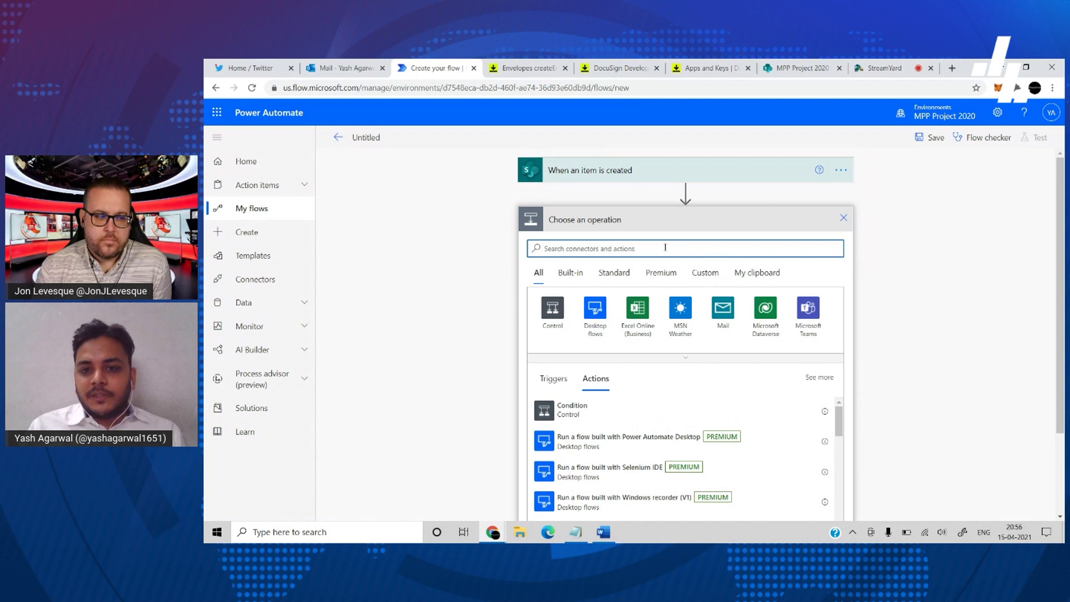
- Add 'Populate a Microsoft Word template' with location MPP Project 2020 and library Documents
type("populate")
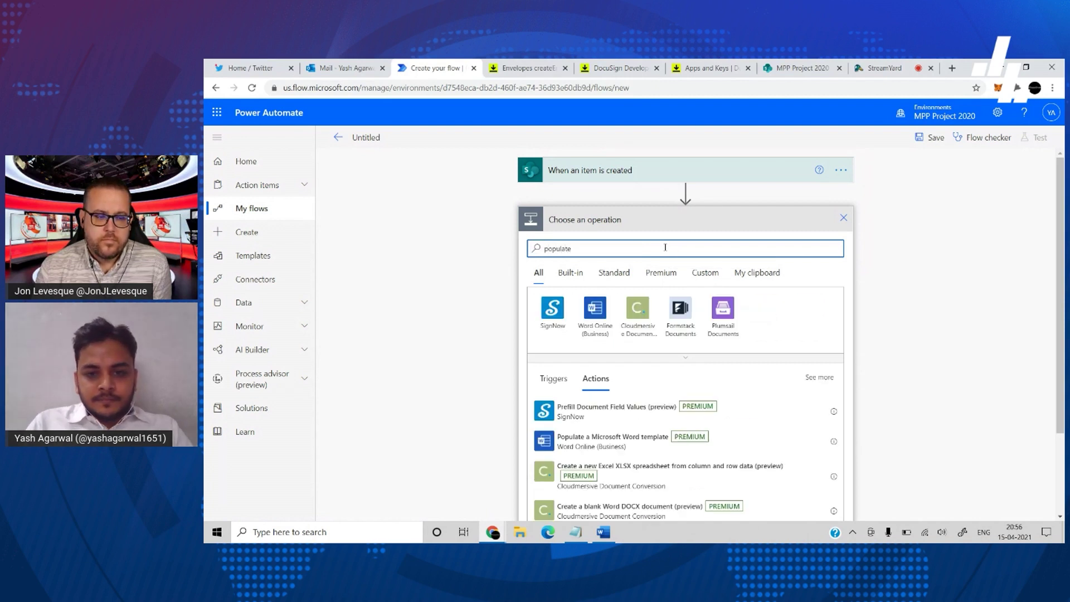
left_click(609, 441)
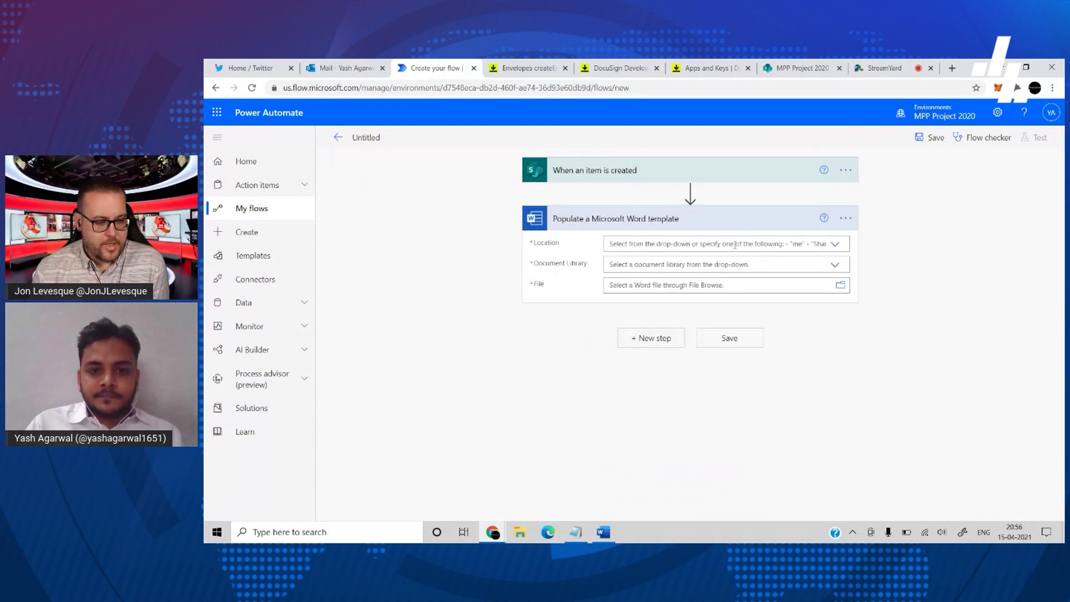
left_click(725, 247)
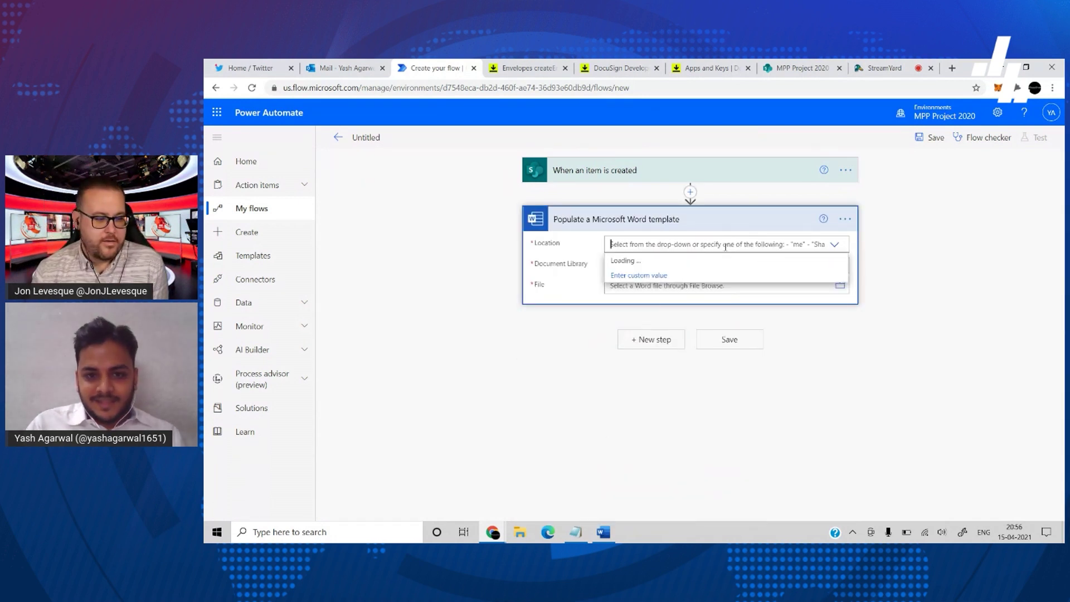
scroll(710, 346, "down", 5)
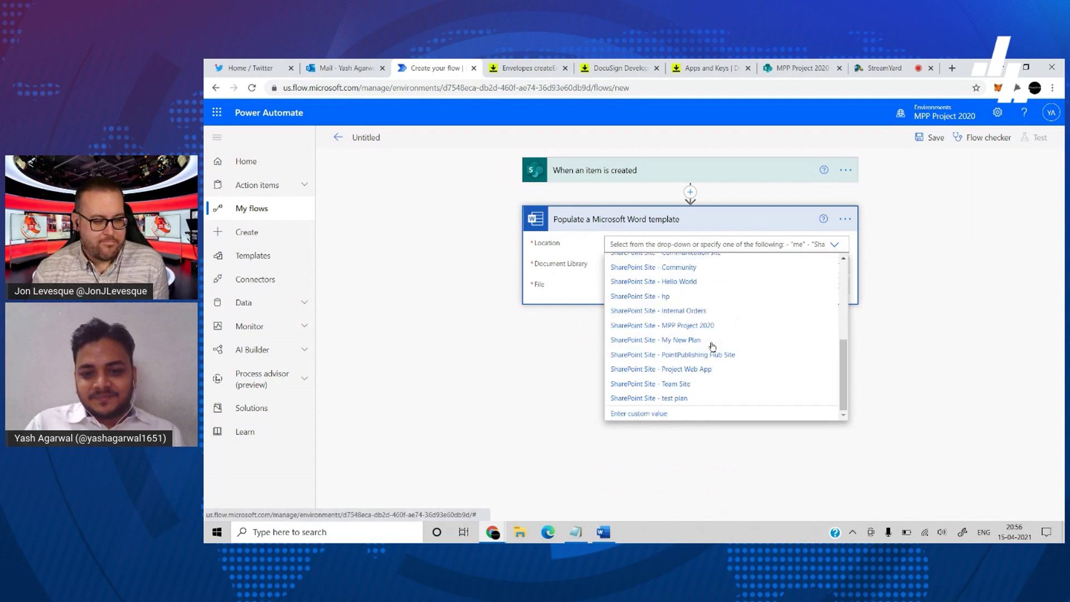
left_click(675, 328)
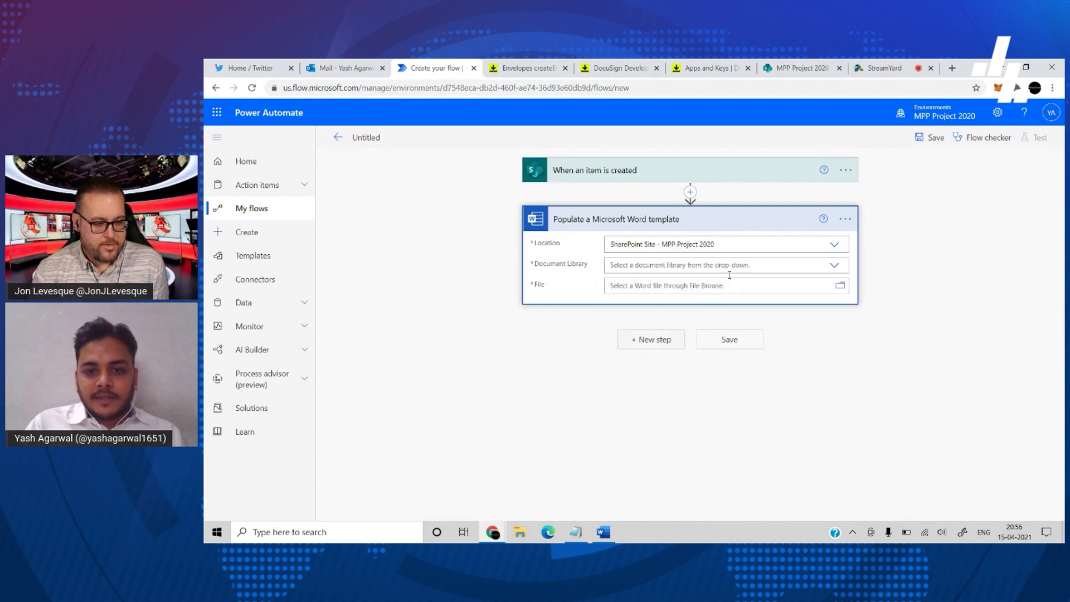
left_click(712, 268)
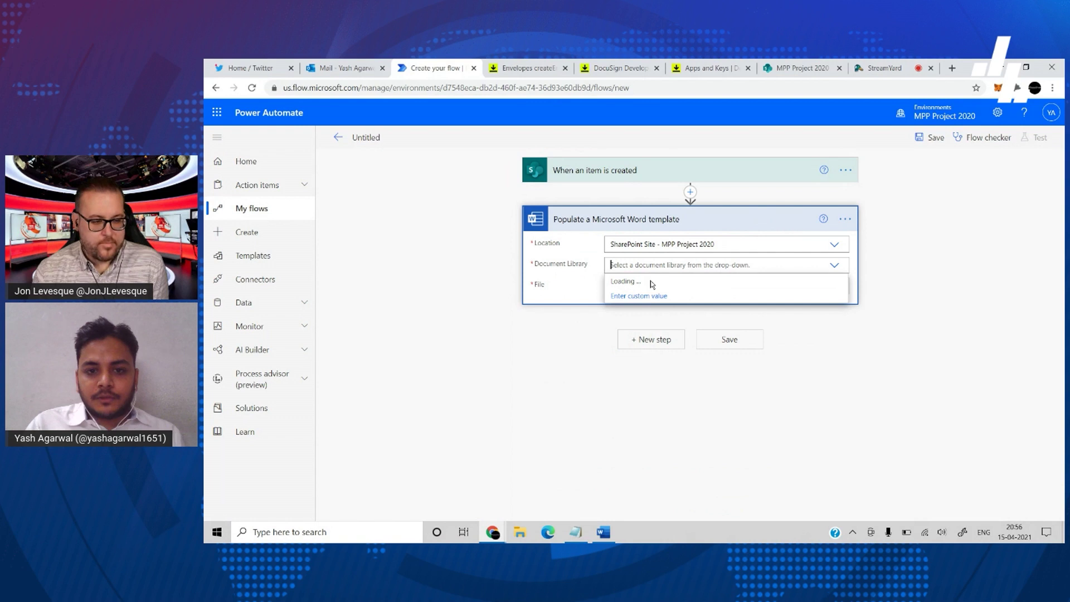
left_click(708, 287)
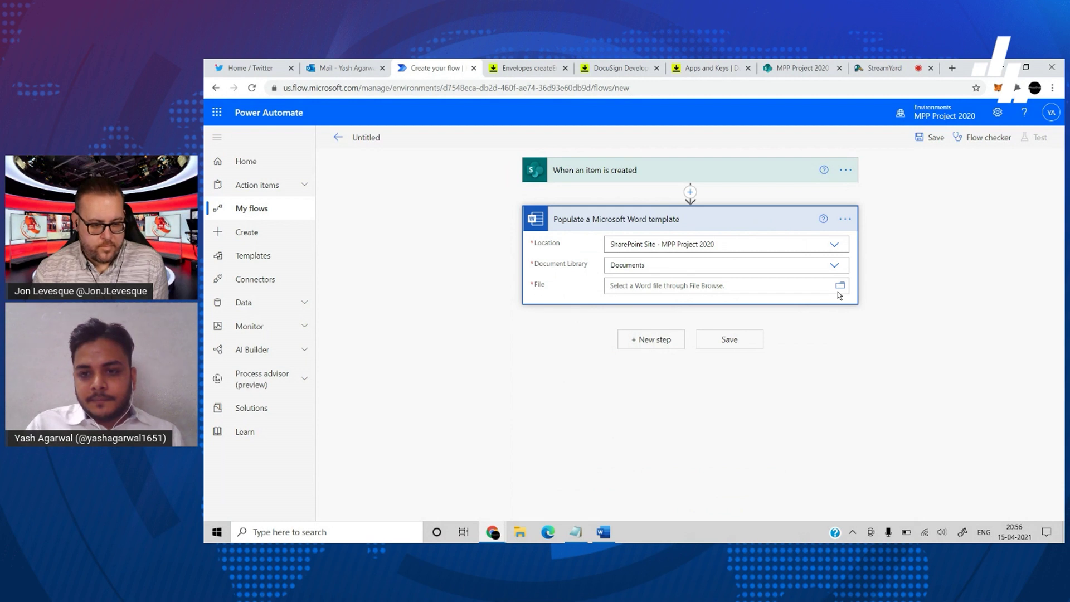
- Select /Contracts/contractTemplate.docx as the template and load its fields
left_click(840, 286)
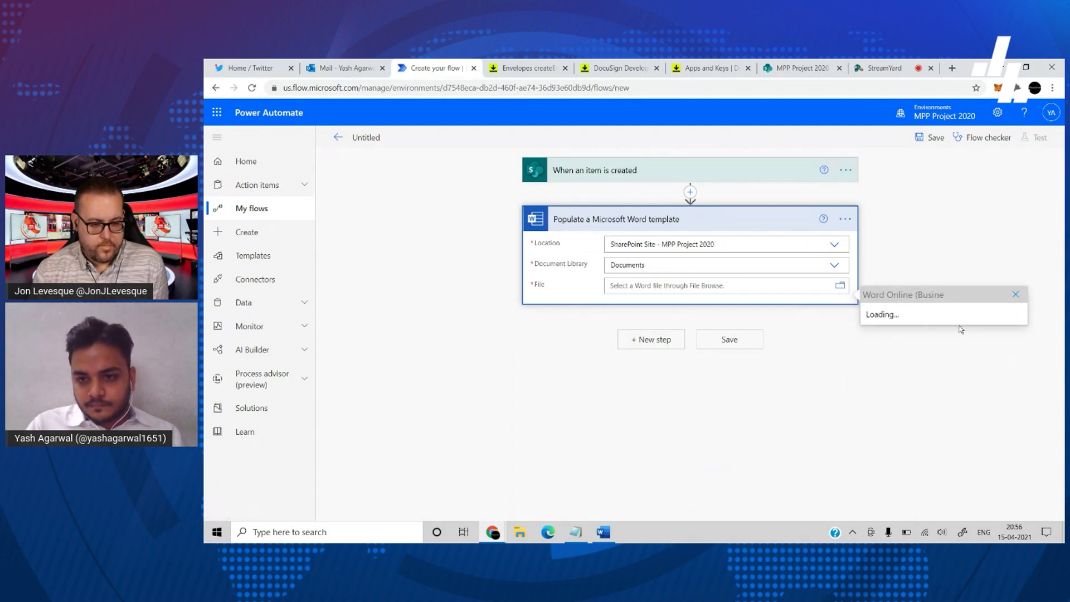
left_click(1012, 347)
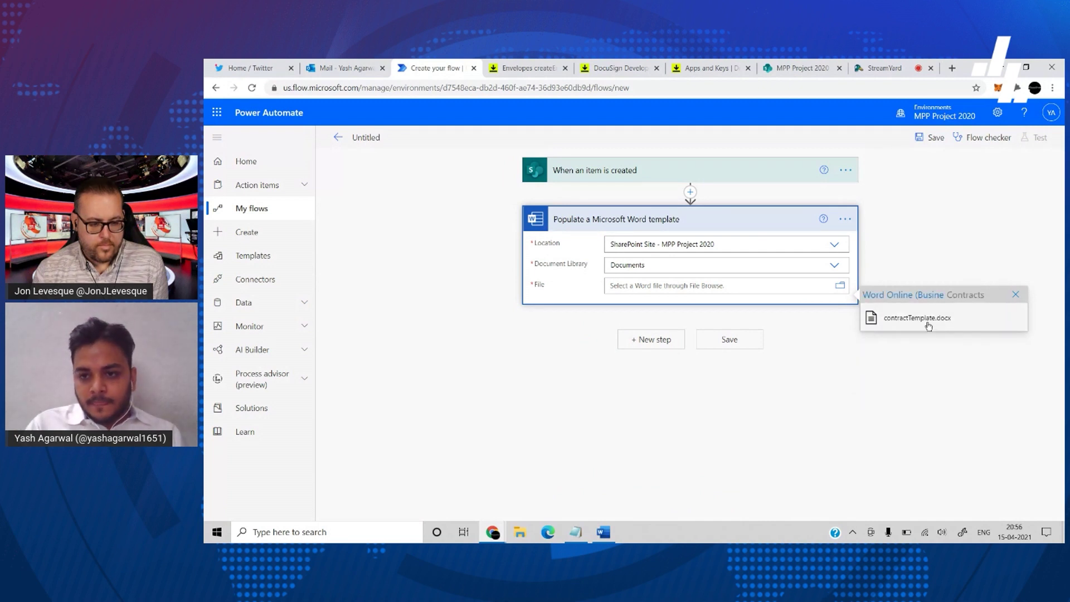
left_click(928, 327)
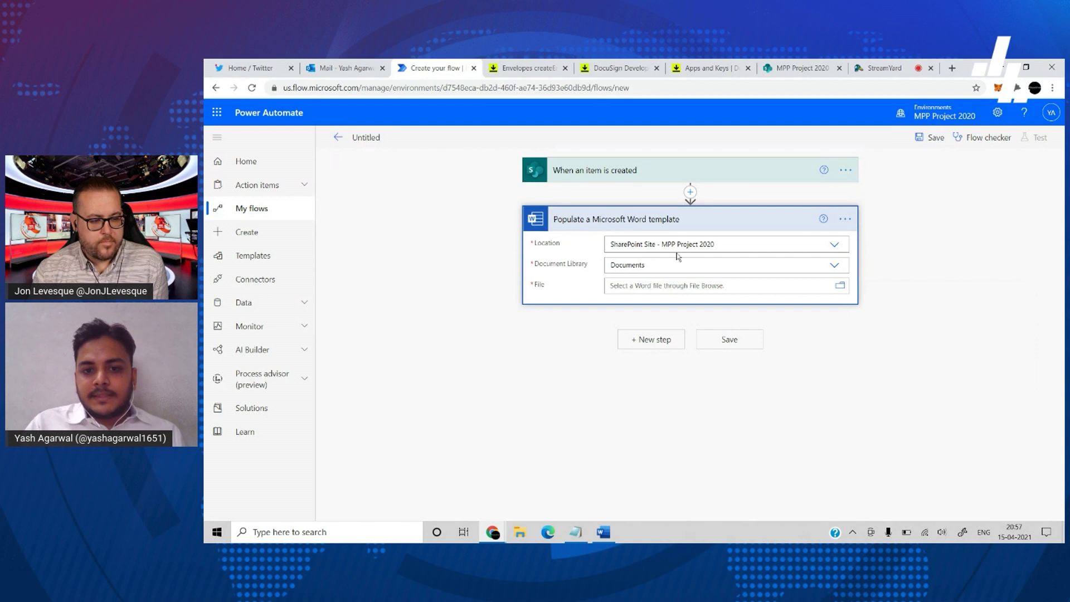
left_click(606, 288)
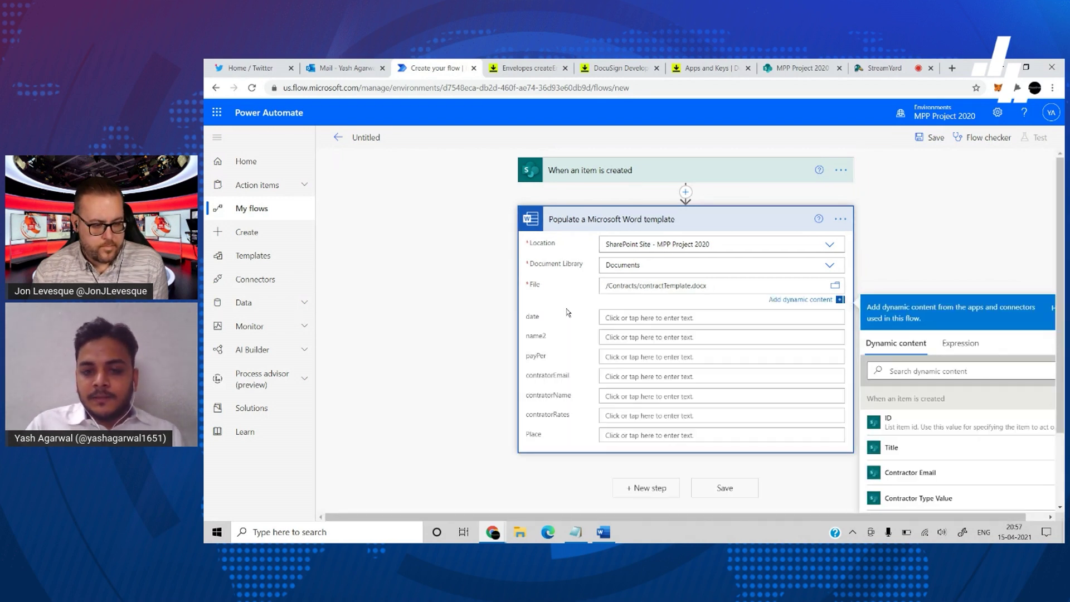
- Enter the expression utcNow('dd-MMM-yyyy') into the template's date field
left_click(635, 317)
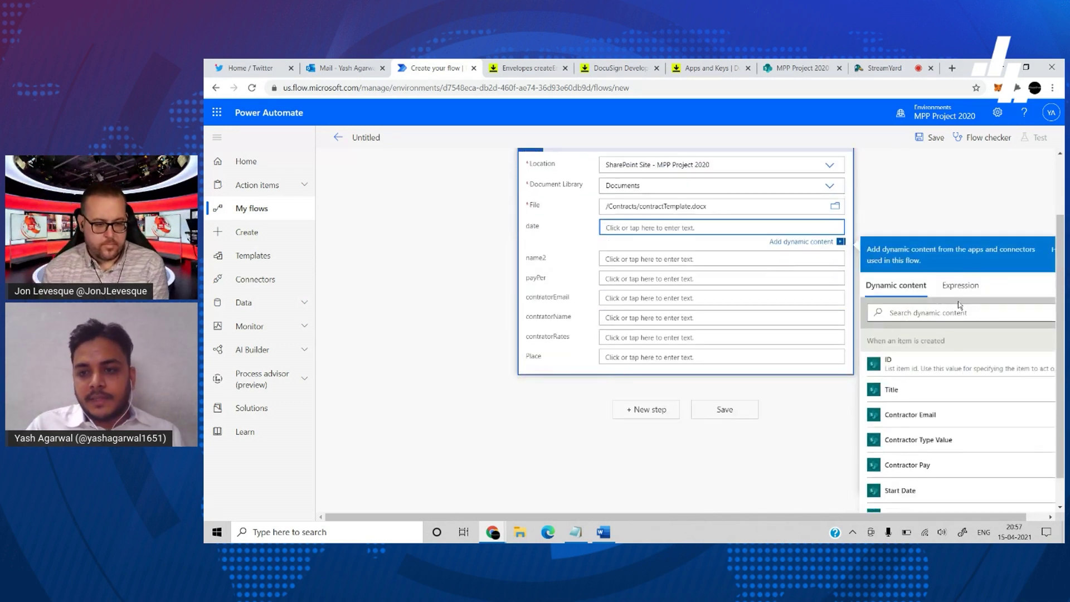
left_click(959, 297)
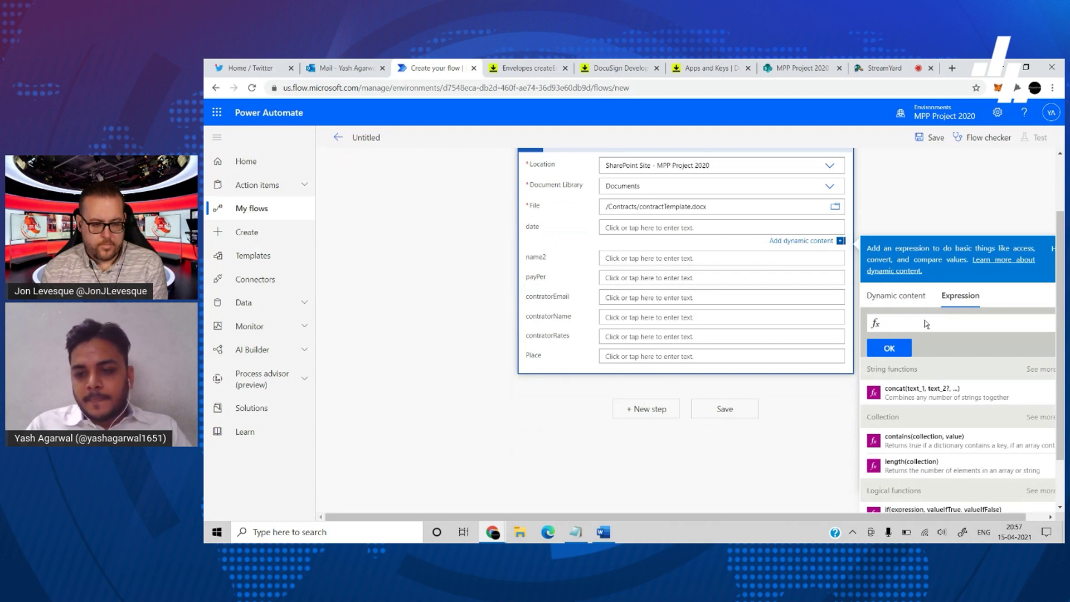
scroll(924, 321, "right", 1)
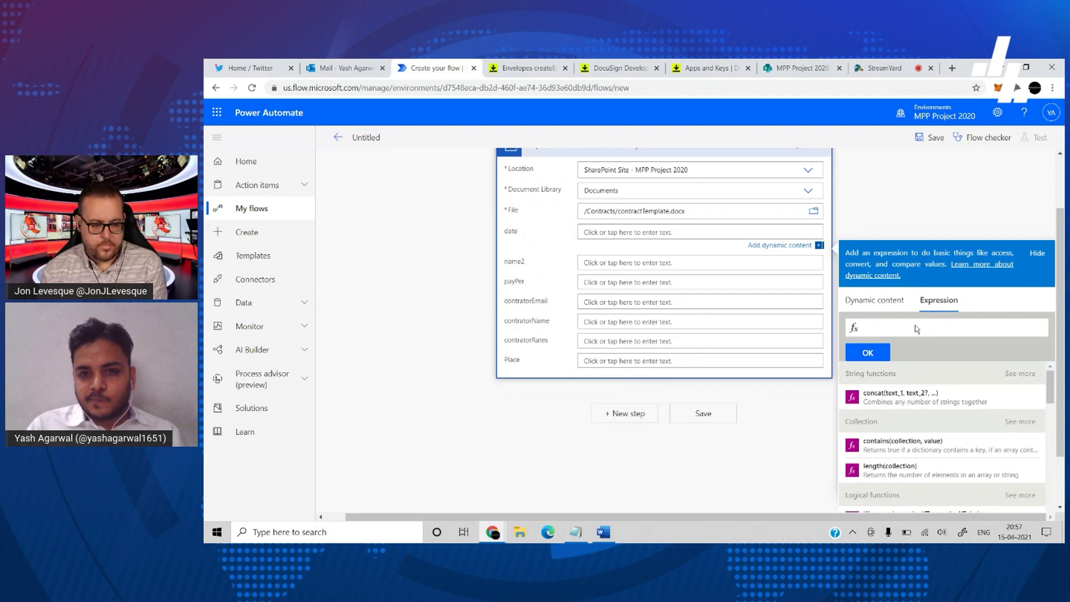
left_click(917, 329)
type("utc")
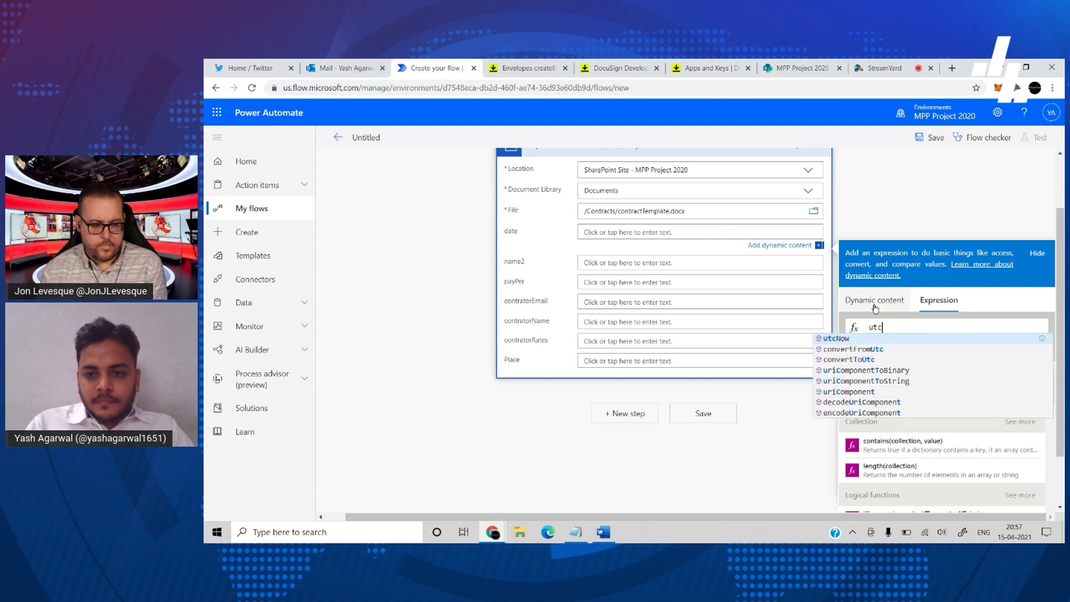
key("Return")
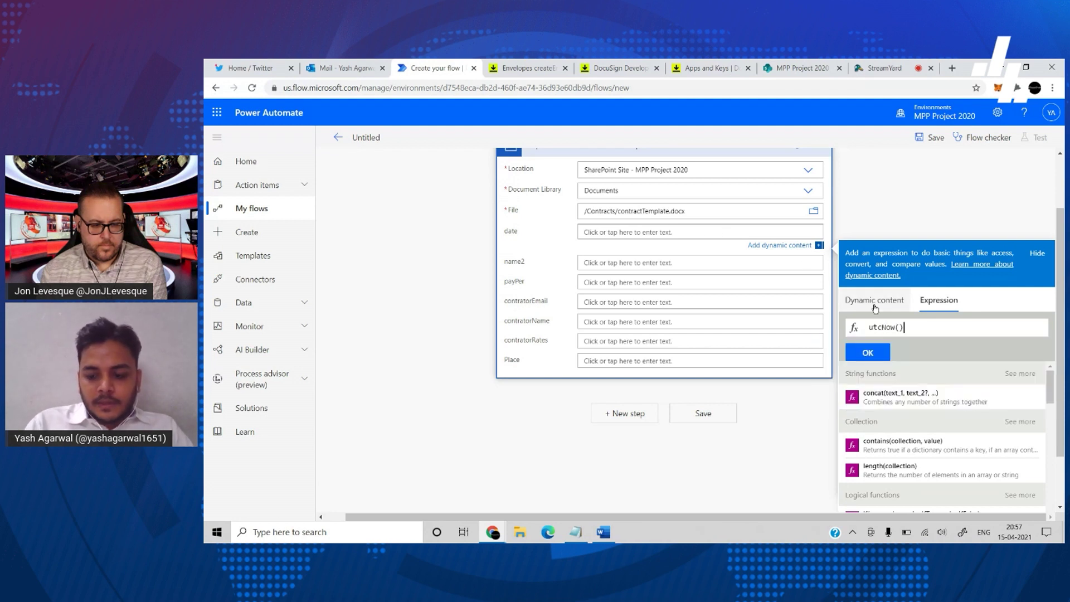
type("'")
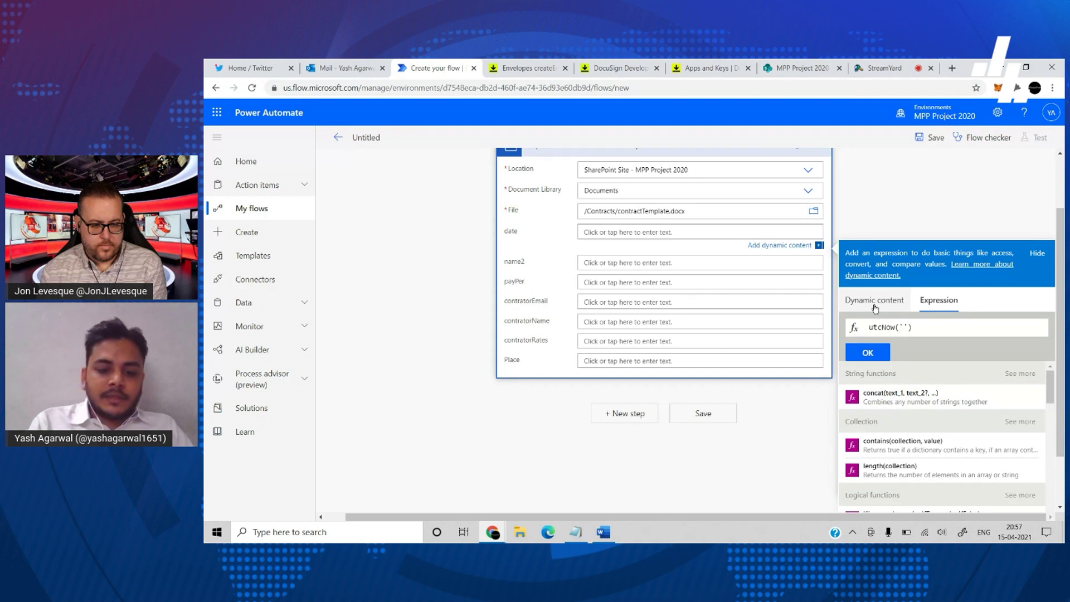
type("dd ")
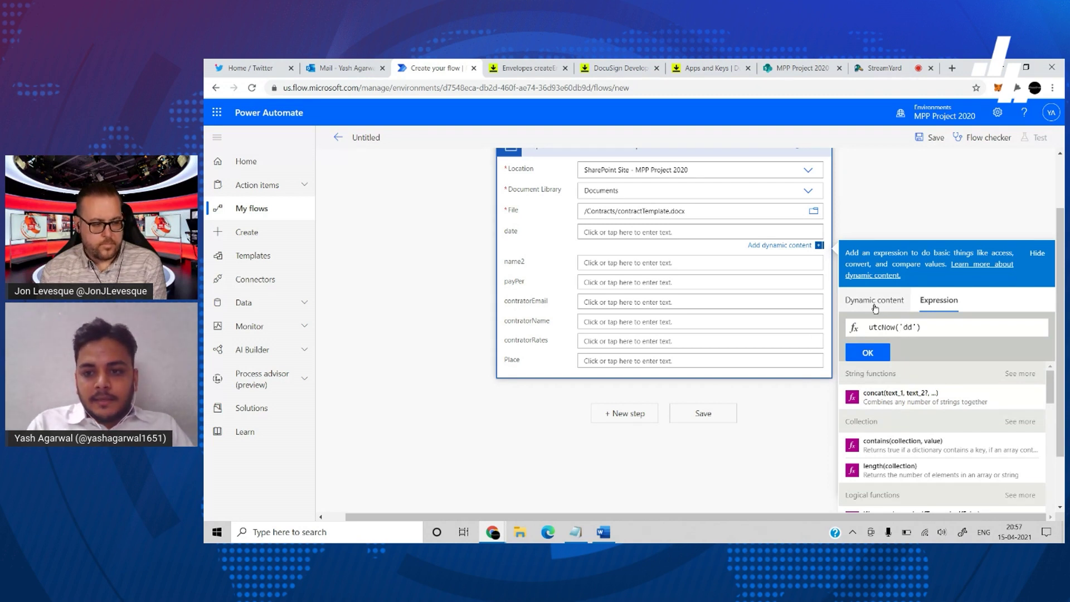
type("MM")
type("-yyy")
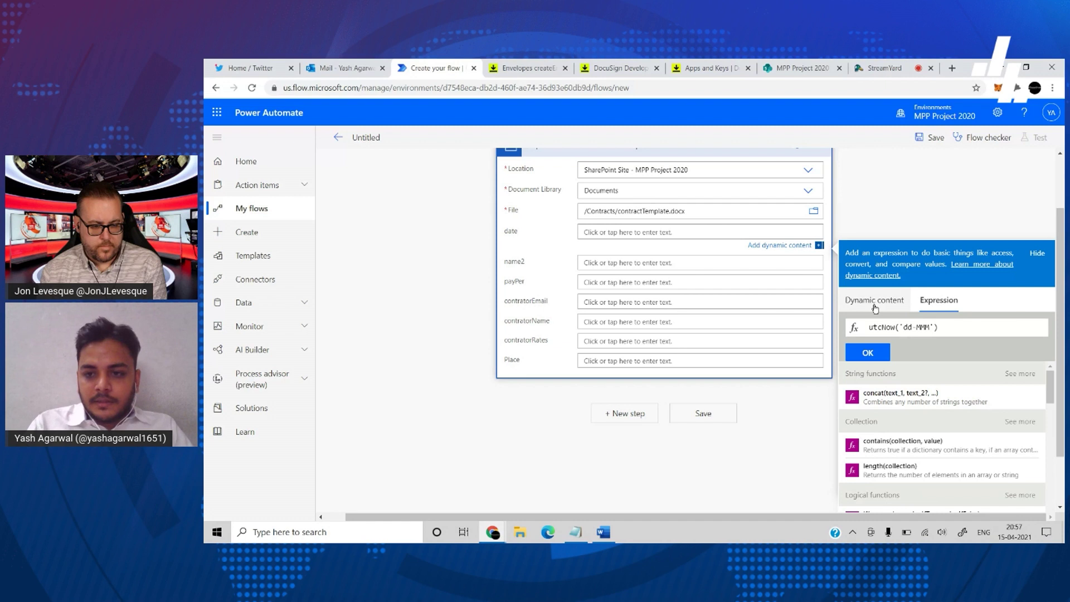
type("y")
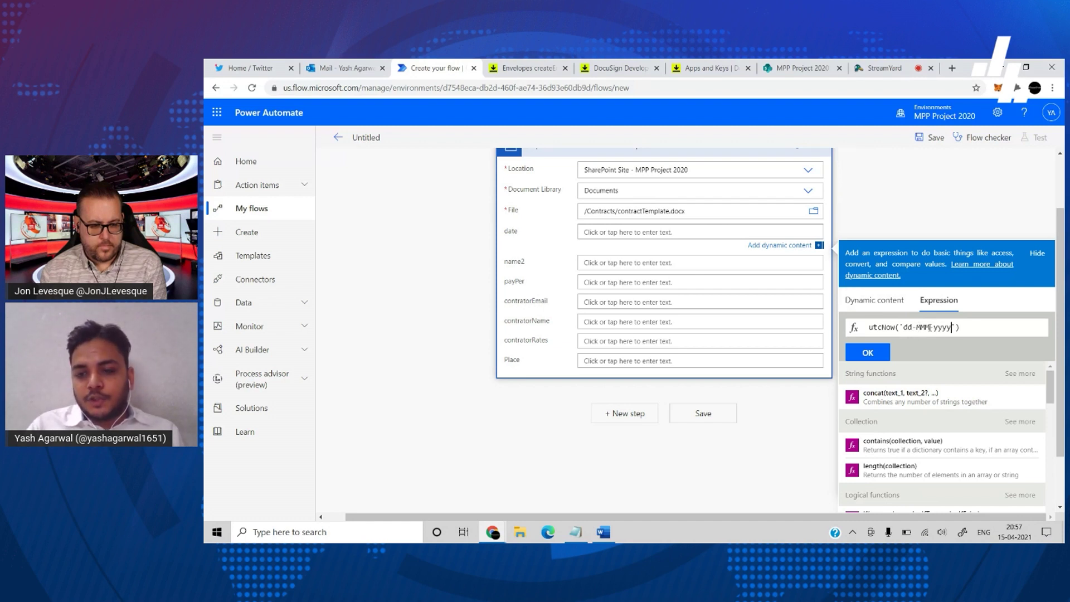
type(")")
left_click(867, 352)
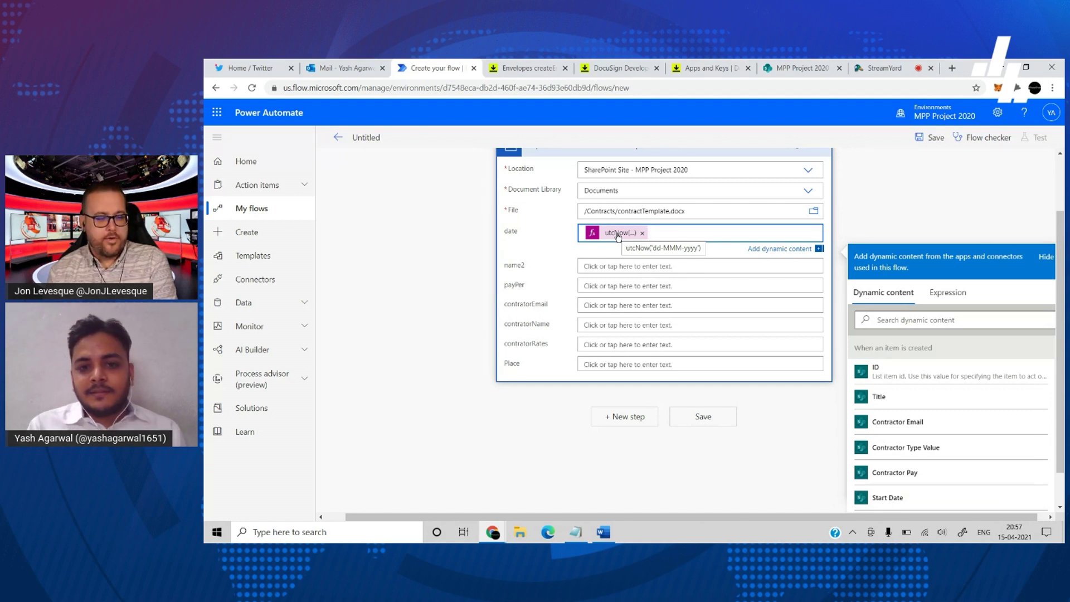
left_click(614, 264)
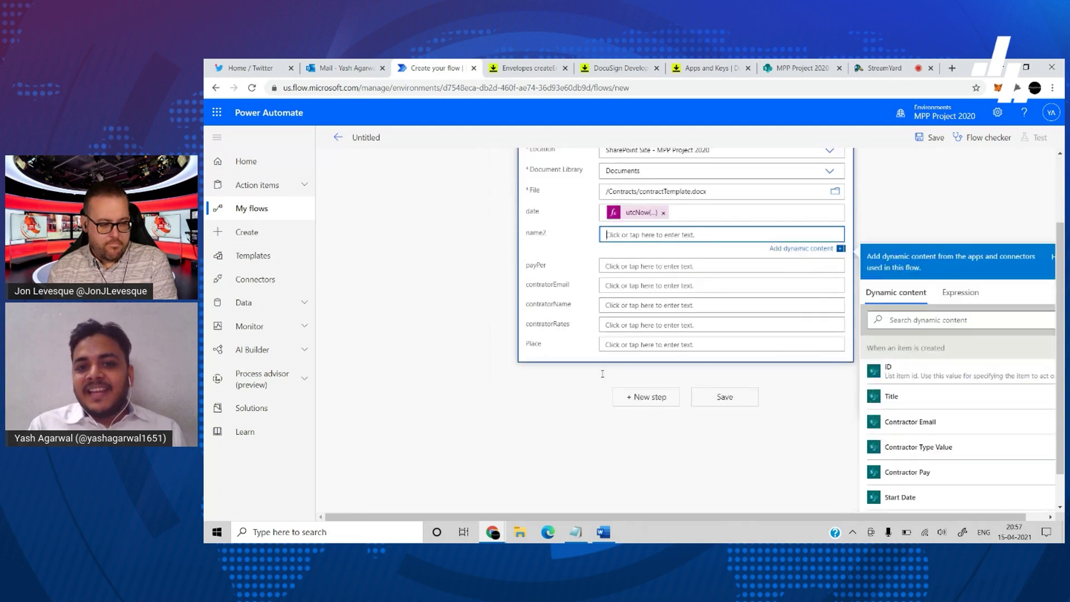
- Fill name2 with the item's Title after checking the template's placeholders in Word
left_click(892, 397)
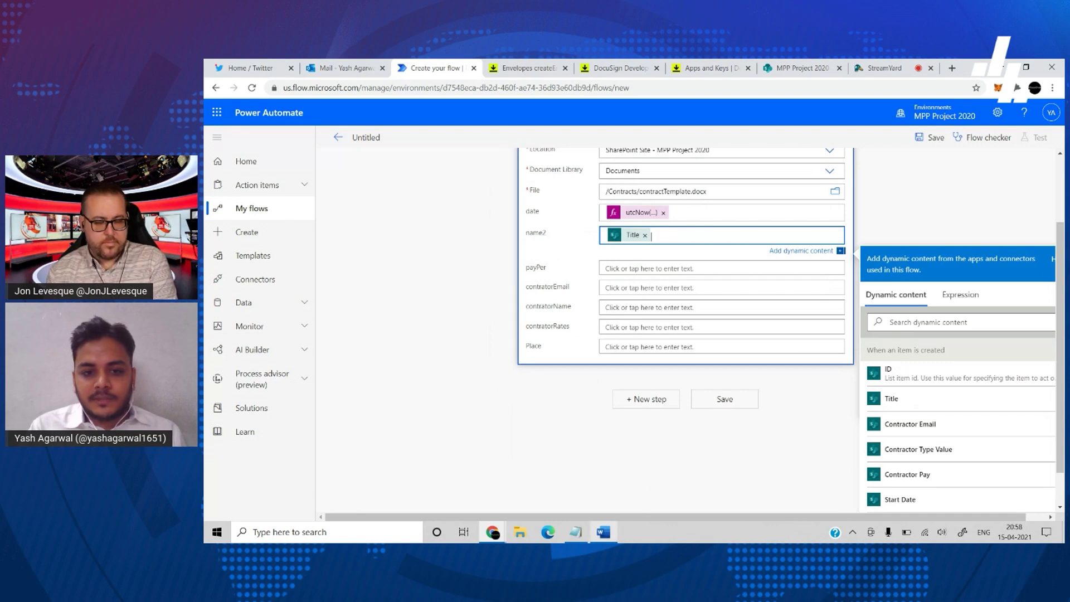
left_click(604, 533)
scroll(420, 361, "down", 10)
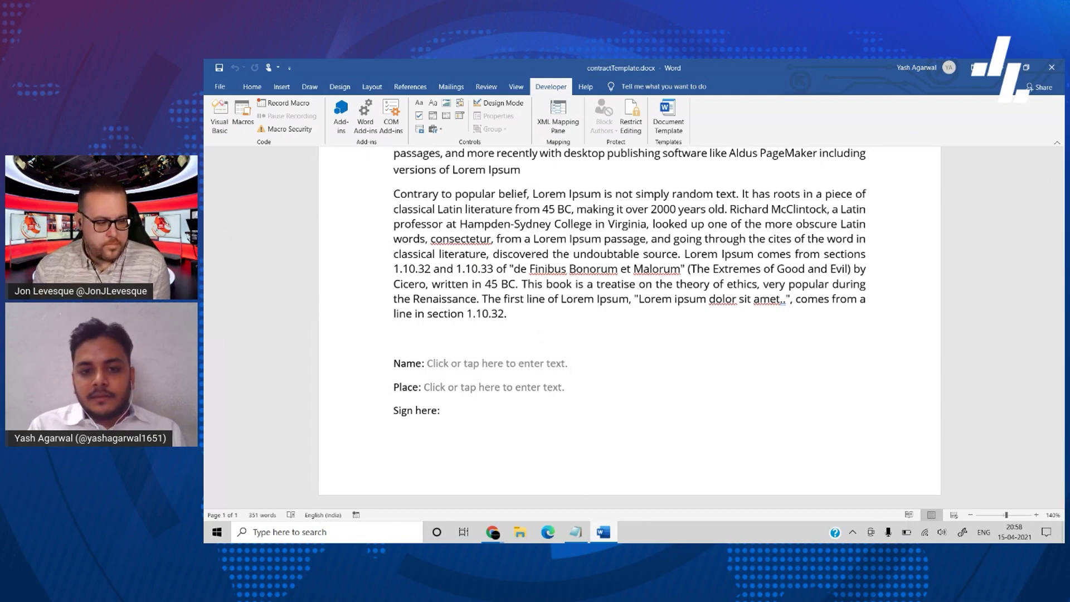
key("alt+Tab")
scroll(586, 272, "up", 1)
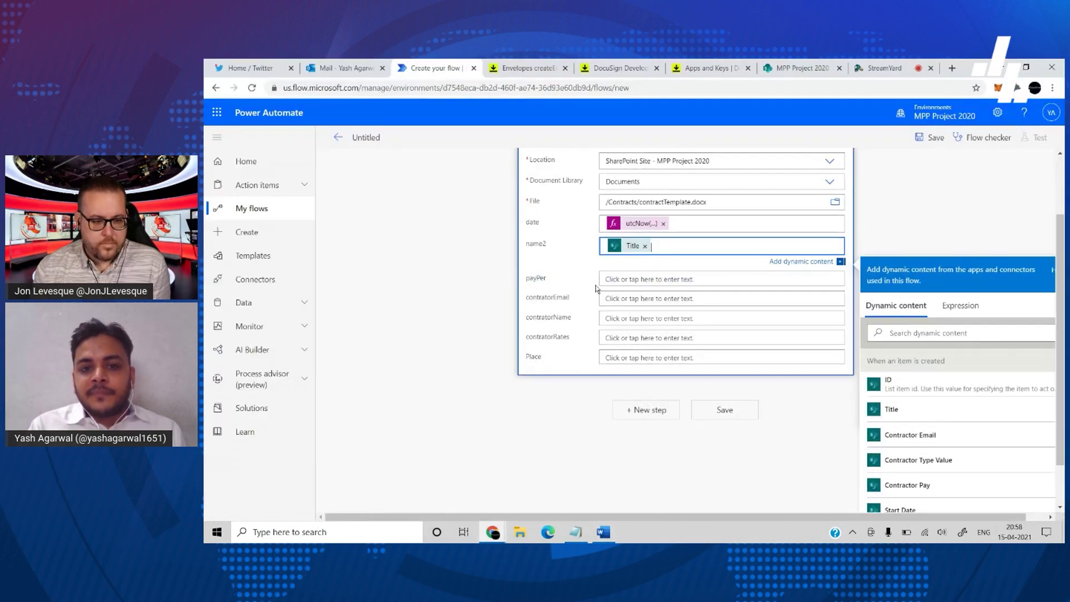
- Map payPer to Contractor Type, contratorEmail to Contractor Email, contratorName to Title, contratorRates to Contractor Pay
left_click(630, 279)
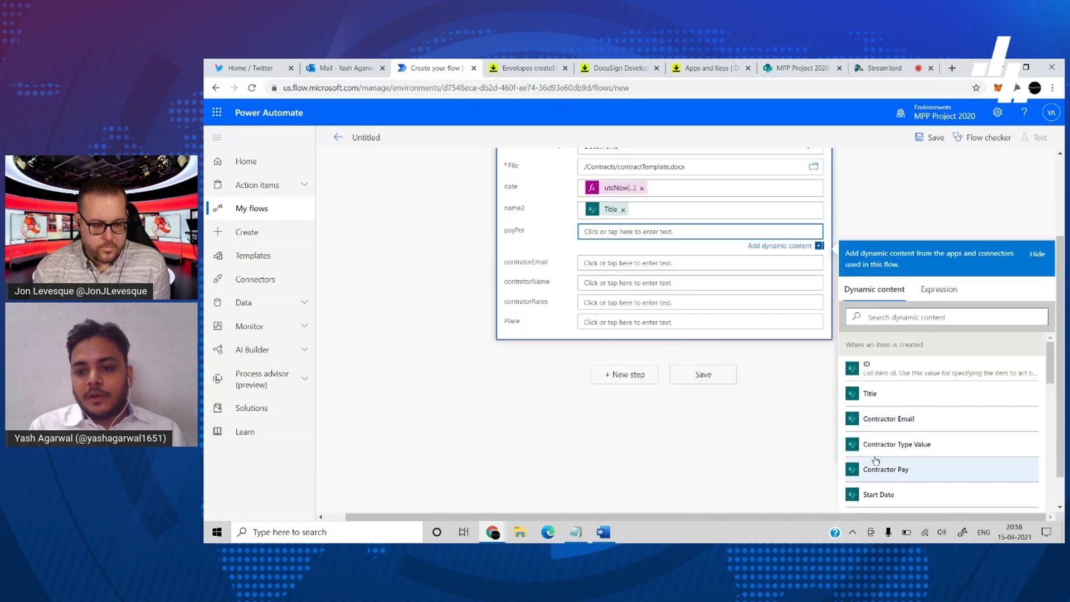
left_click(890, 451)
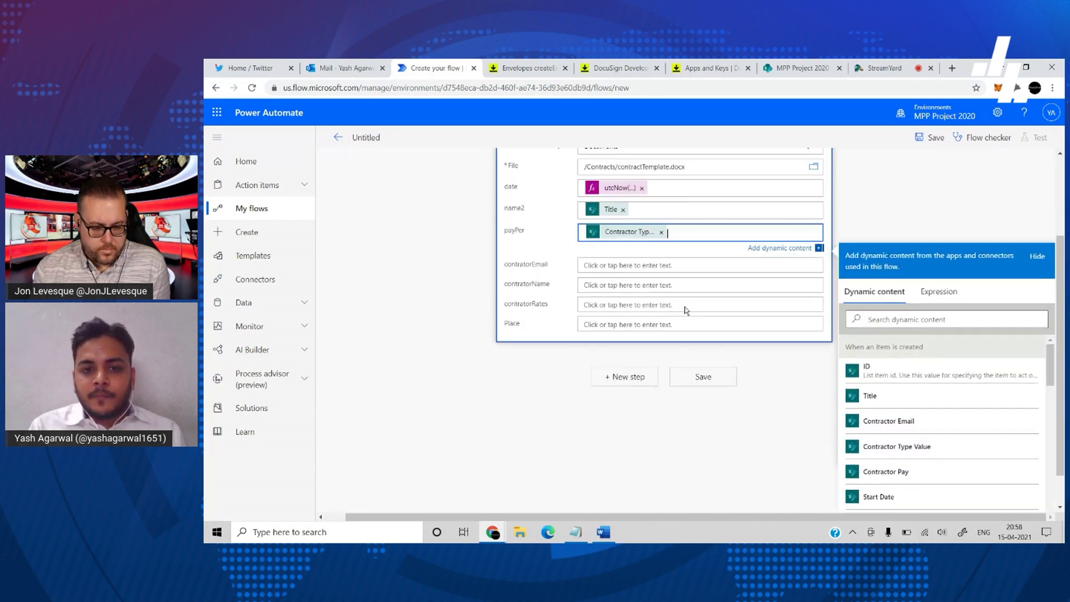
left_click(625, 263)
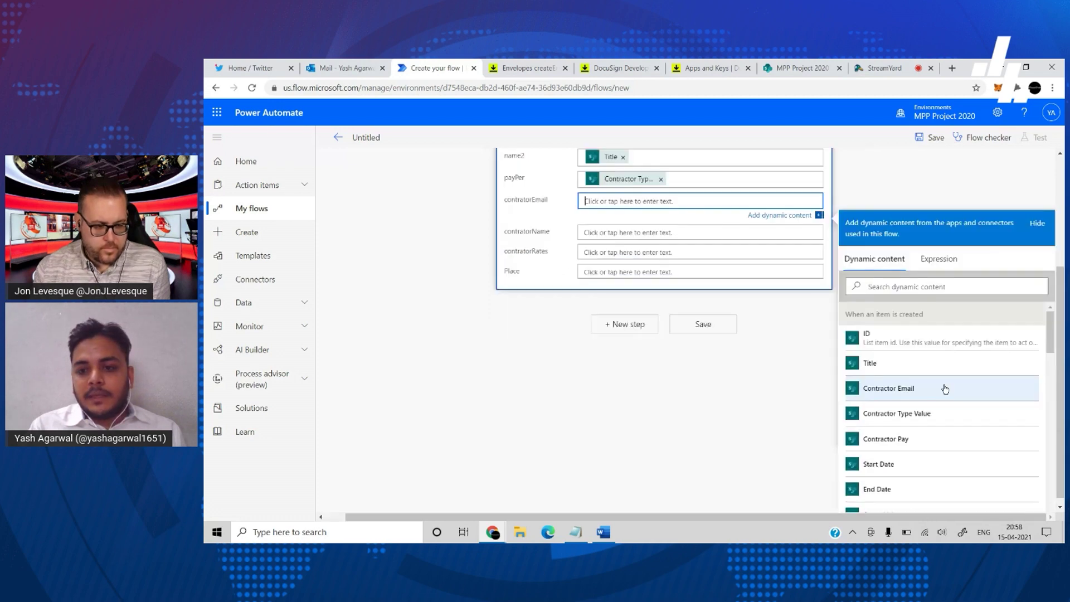
left_click(956, 395)
left_click(645, 236)
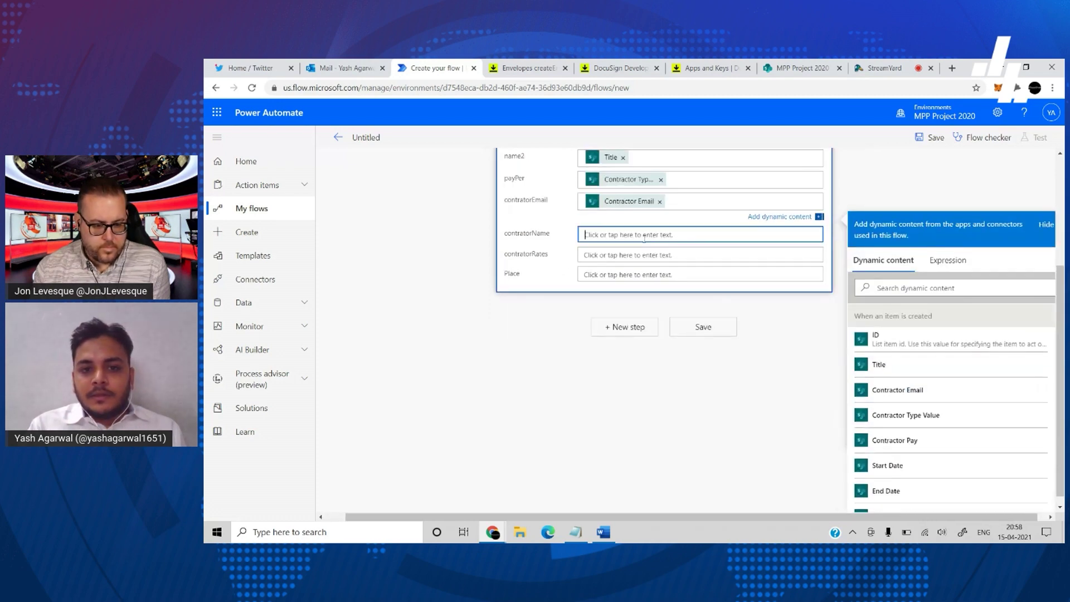
left_click(892, 434)
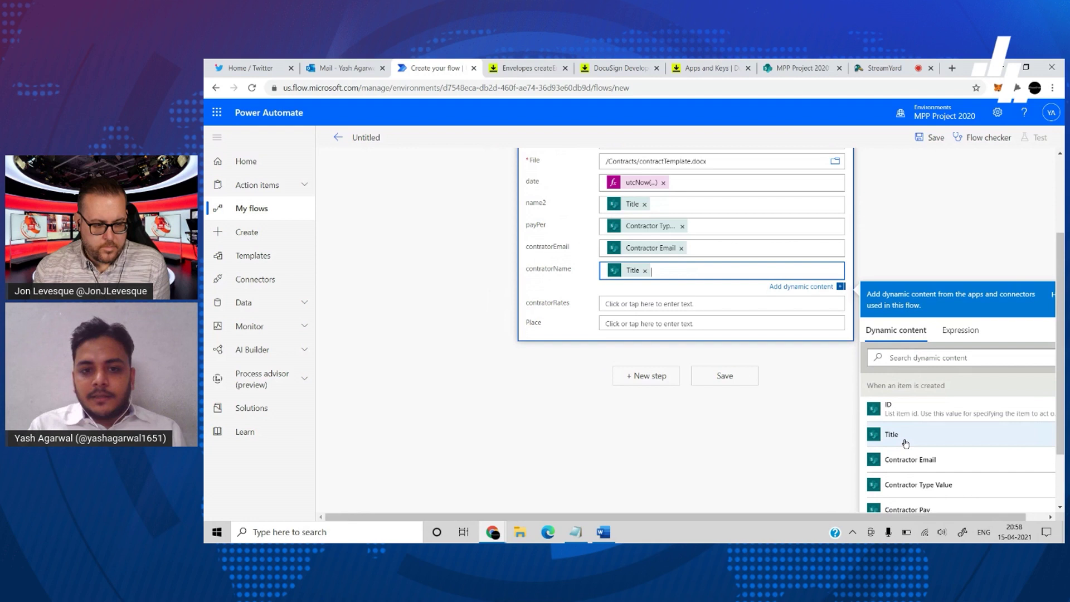
left_click(644, 303)
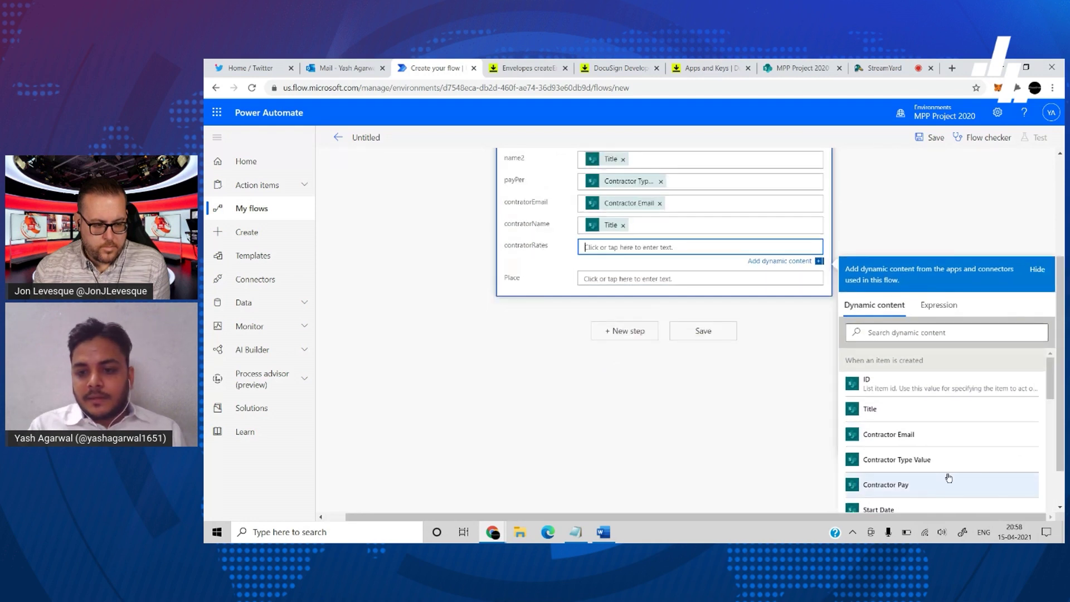
scroll(946, 476, "down", 2)
left_click(897, 415)
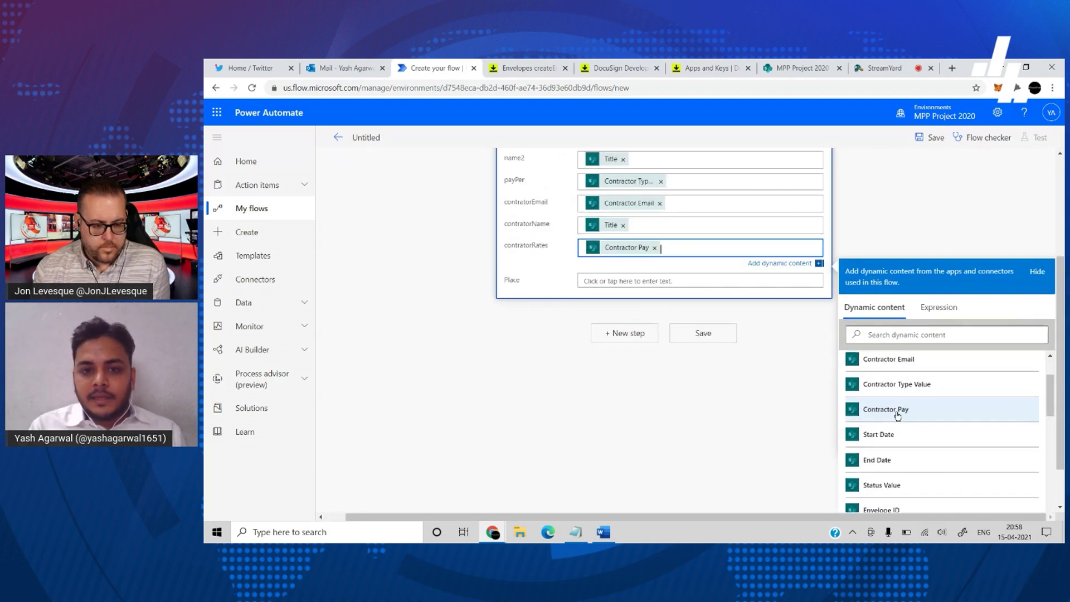
- Set the Place field to 'Test Place' and save the flow
left_click(617, 279)
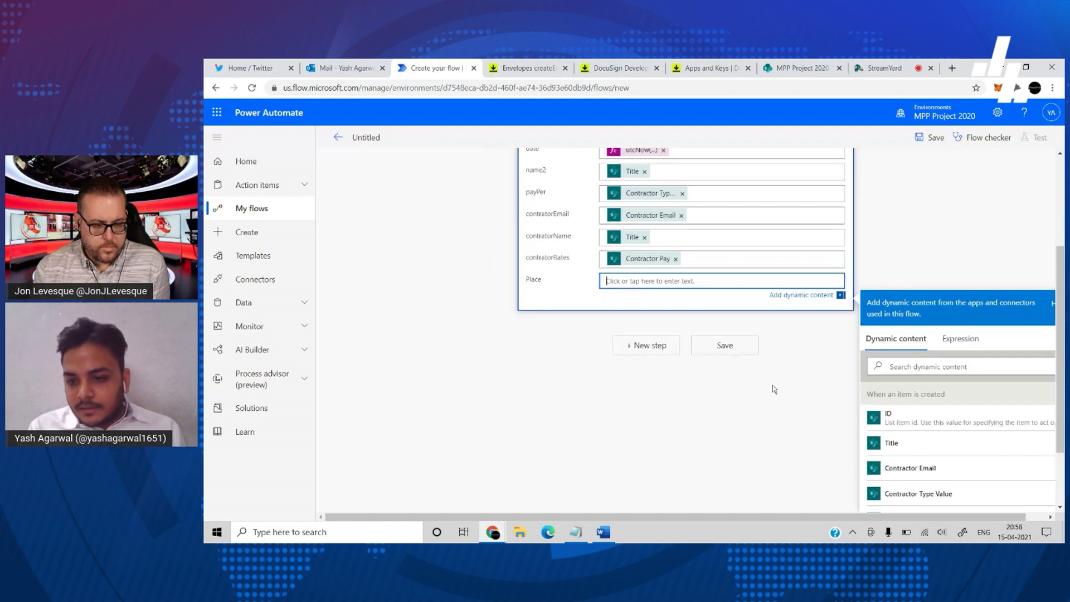
scroll(875, 433, "down", 3)
scroll(875, 434, "up", 5)
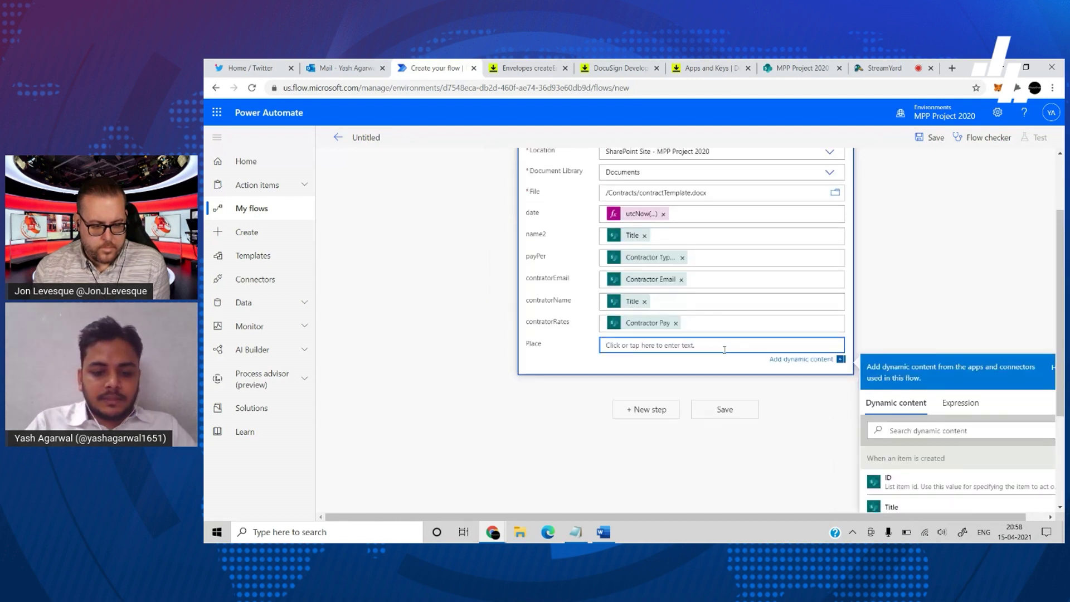
type("Test Place")
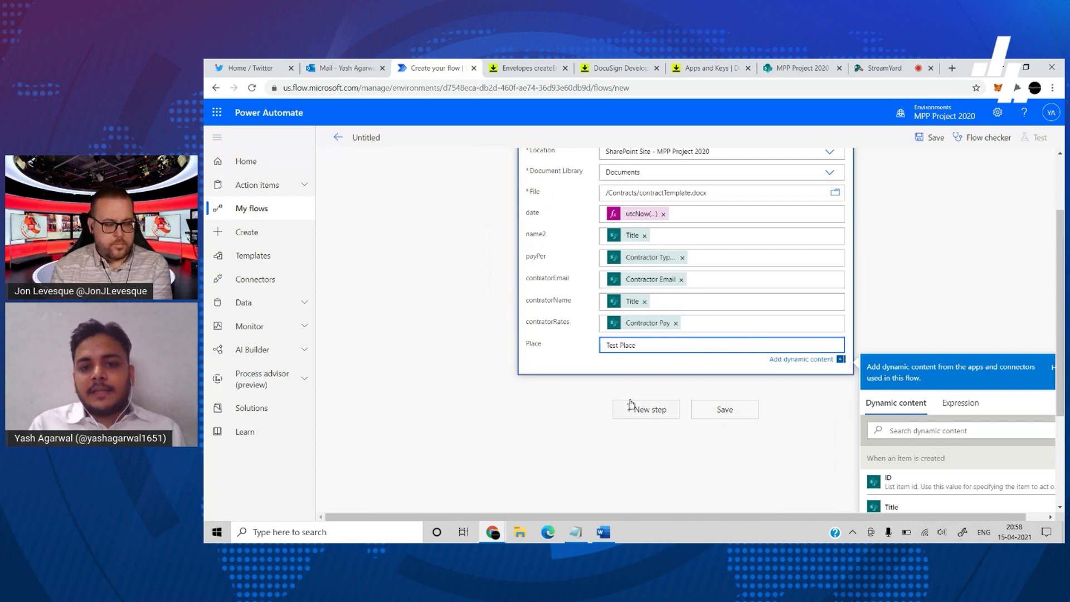
scroll(629, 402, "up", 1)
scroll(741, 428, "down", 3)
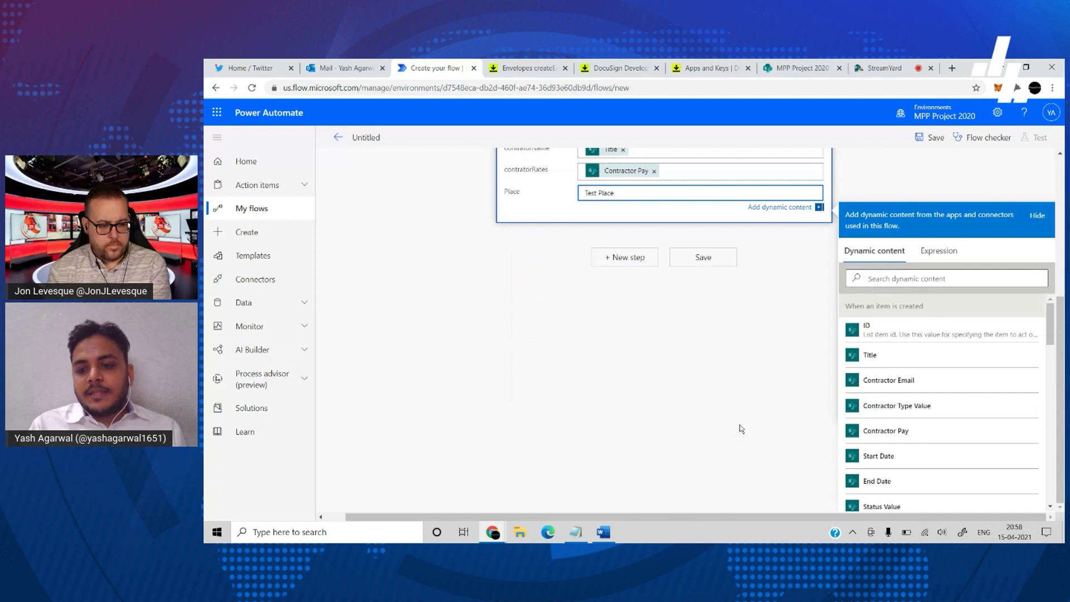
scroll(914, 488, "down", 3)
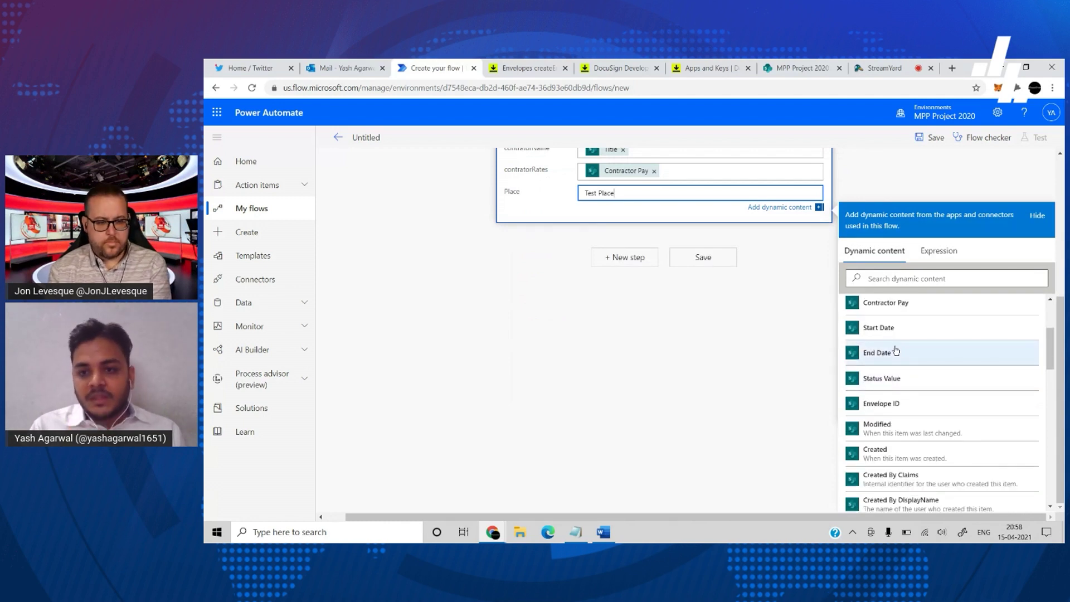
scroll(741, 354, "up", 3)
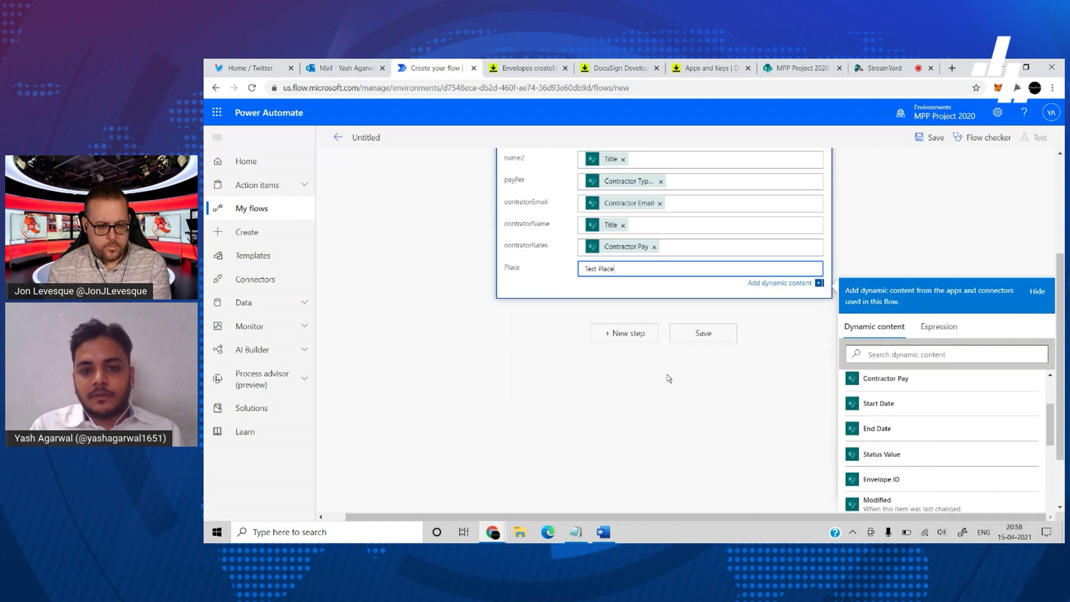
scroll(645, 318, "up", 3)
left_click(717, 500)
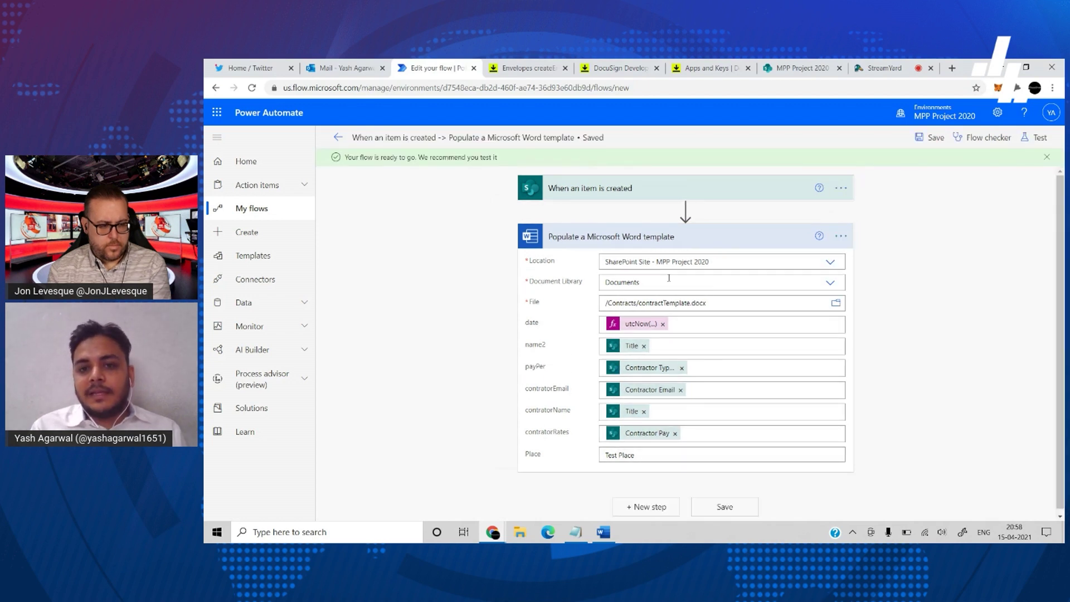
- Add a SharePoint Create file step after the Word template action
left_click(650, 504)
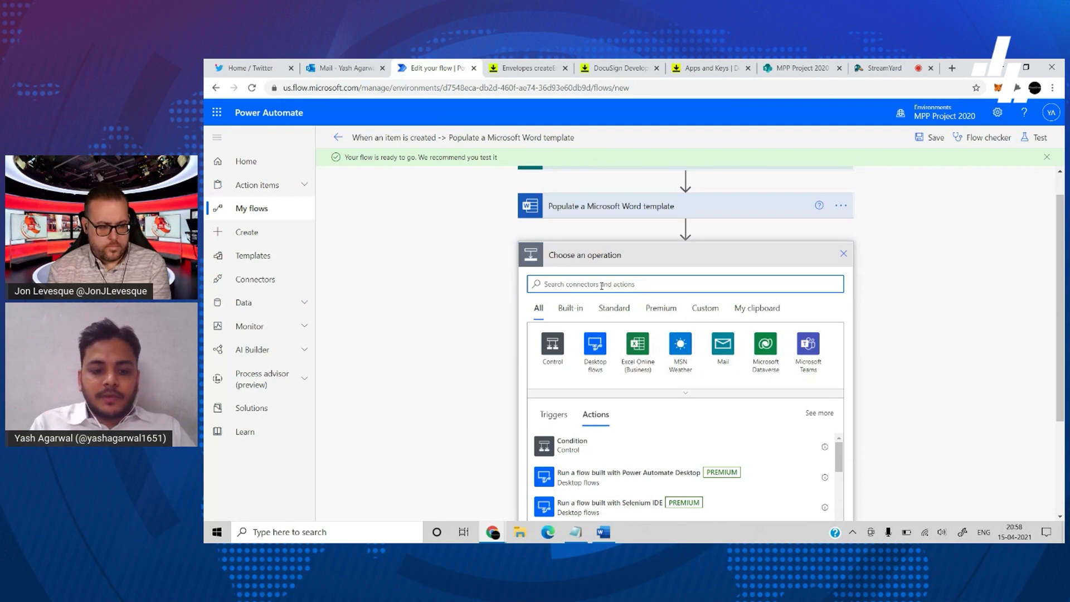
type("create a file")
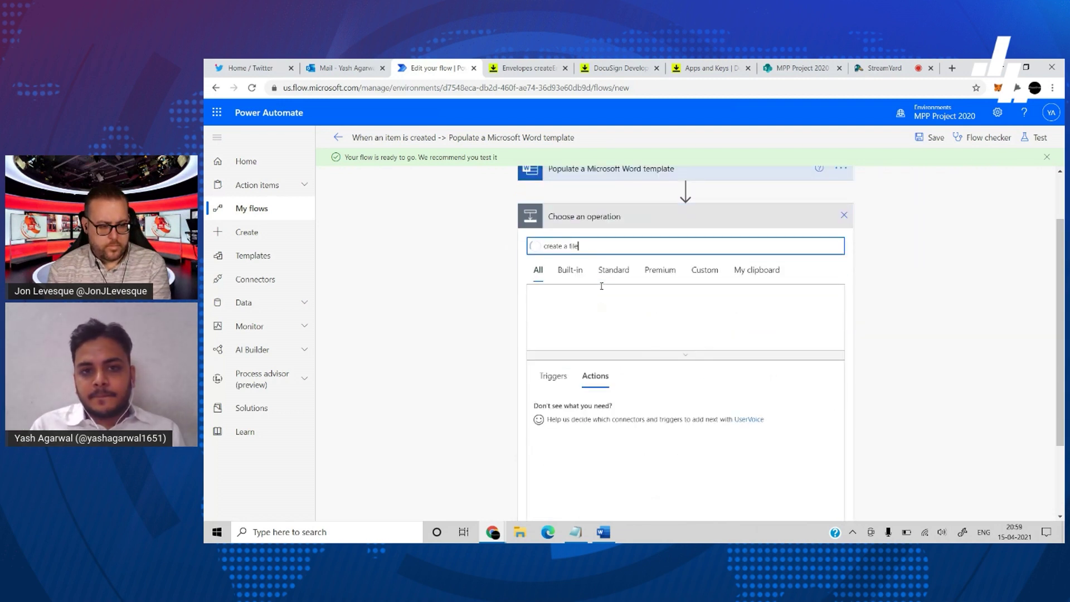
left_click(592, 398)
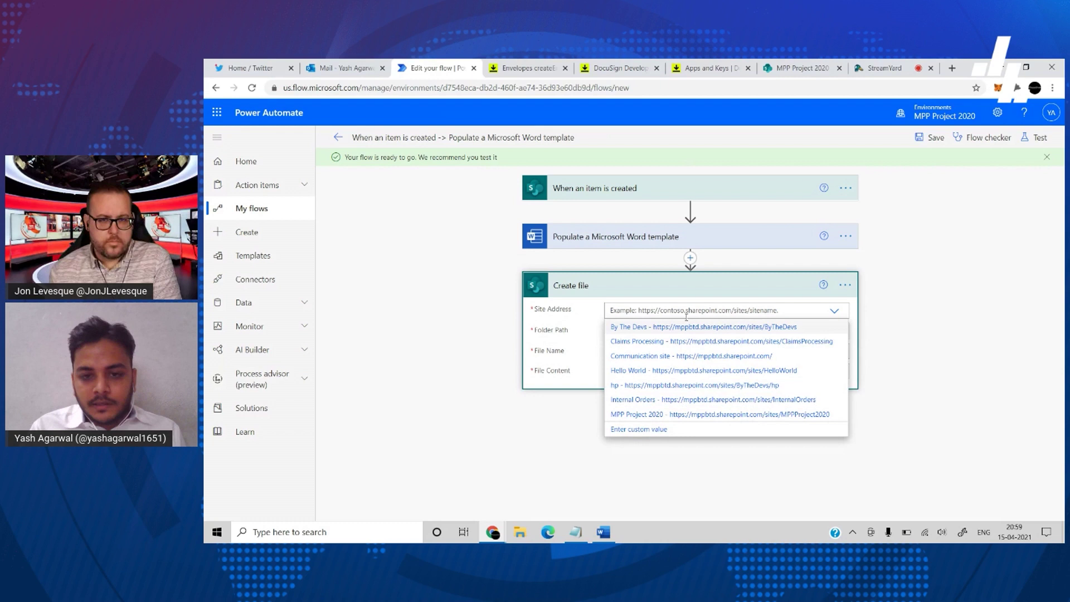
- Set the site to MPP Project 2020 and the folder to /Shared Documents/Contracts
left_click(656, 415)
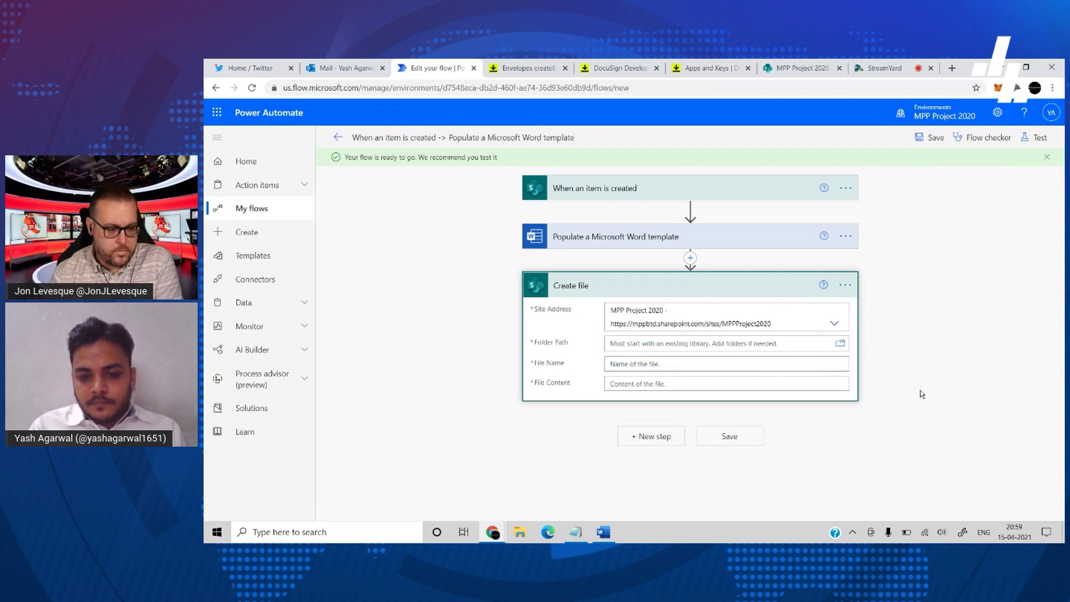
left_click(838, 342)
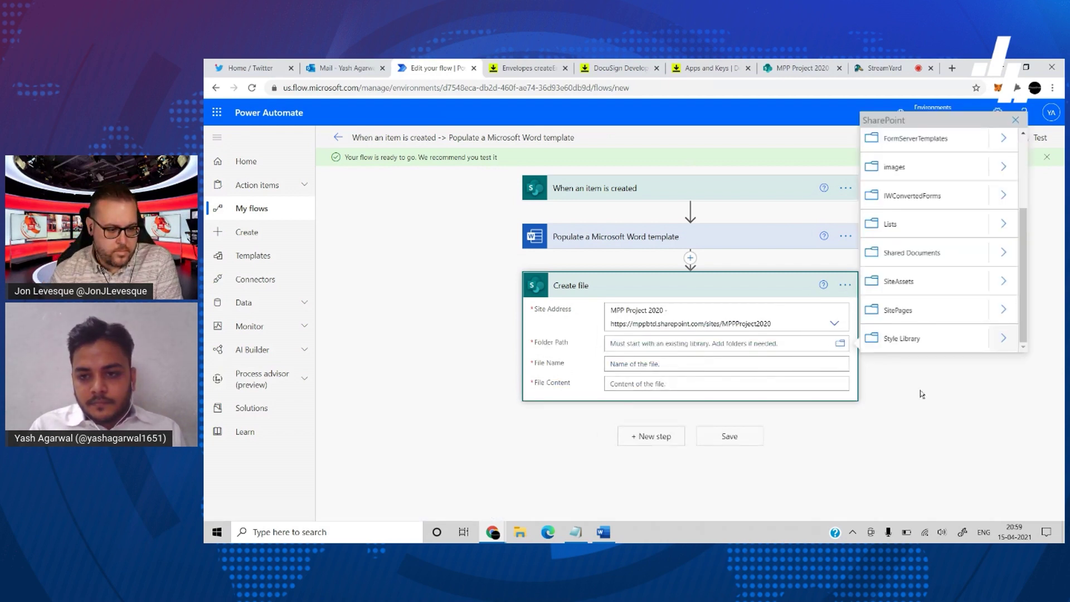
left_click(1000, 253)
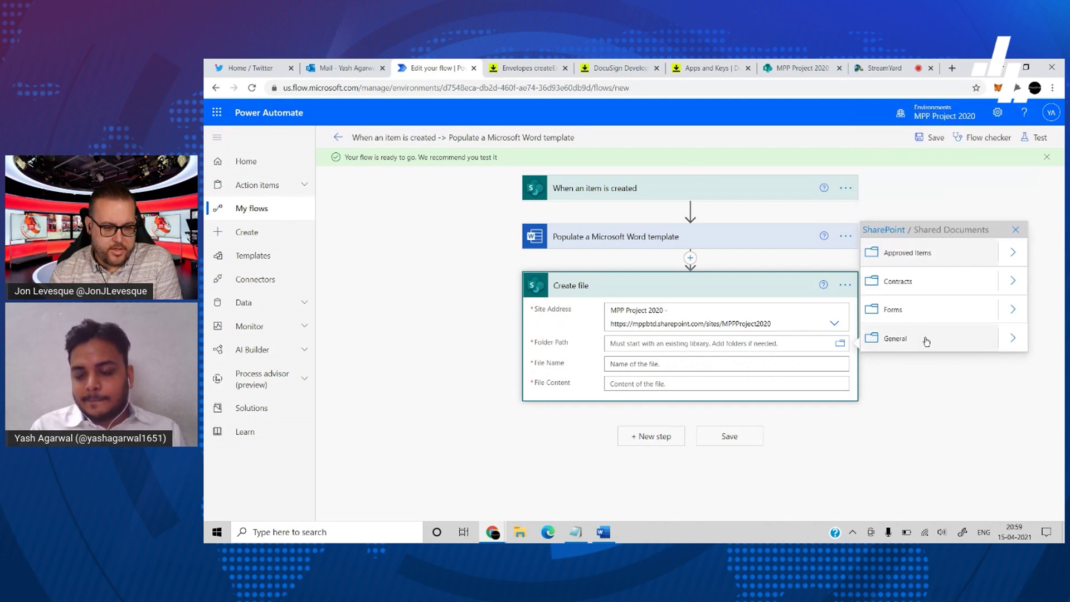
left_click(938, 283)
left_click(784, 377)
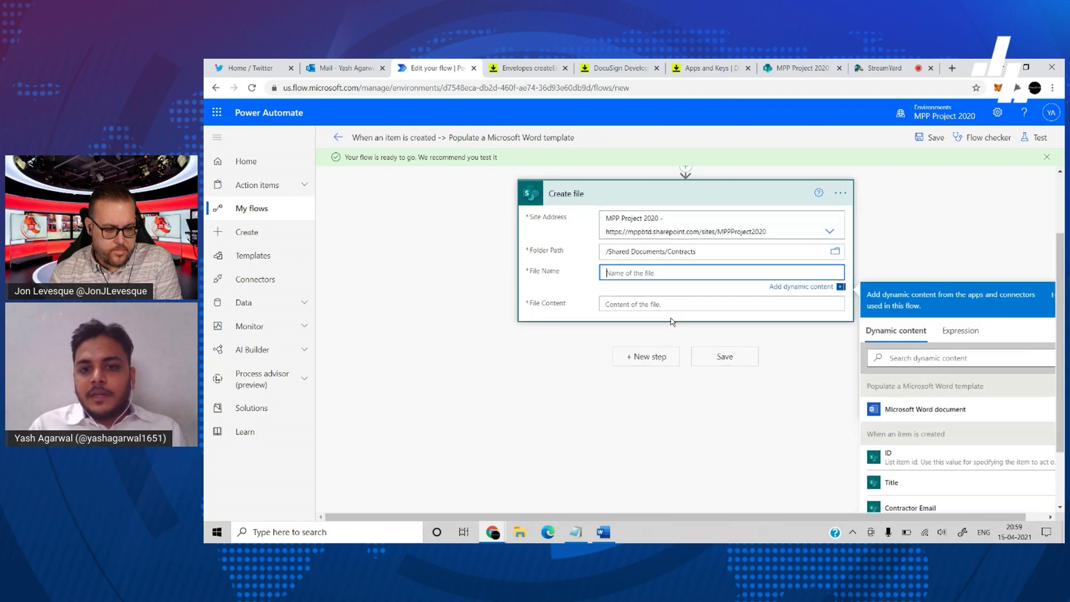
- Build the file name from the ID token, a utcNow('hh-mm-ss') expression and .docx
scroll(741, 384, "down", 1)
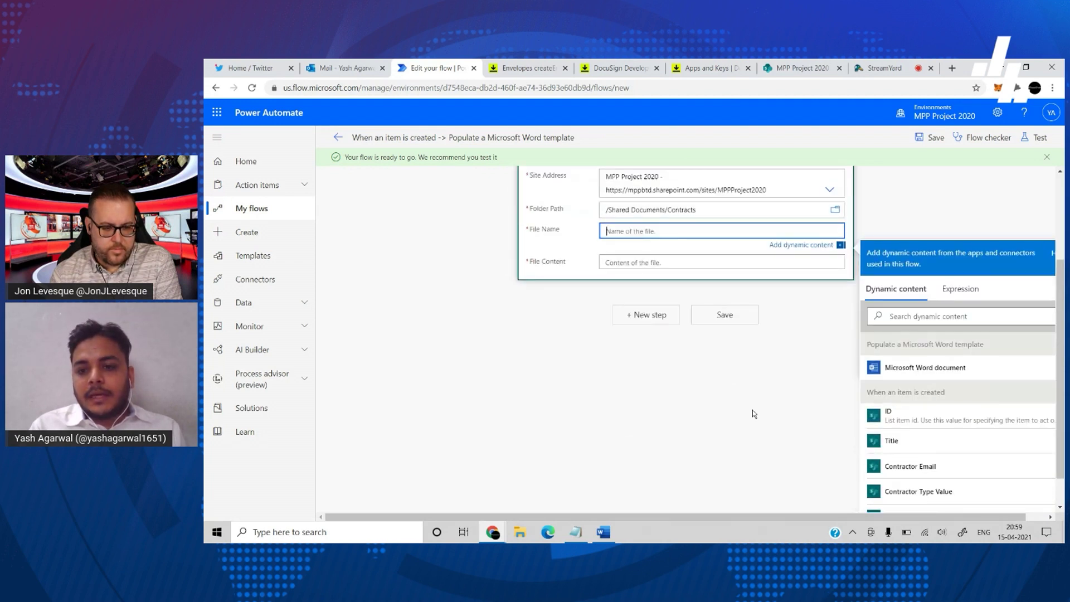
scroll(754, 414, "up", 1)
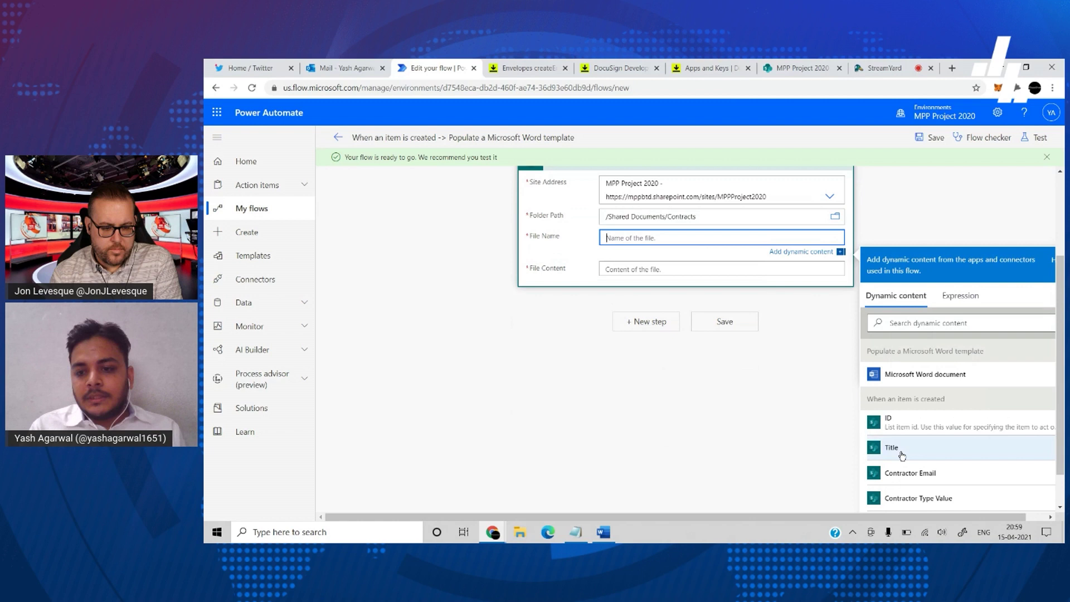
left_click(910, 424)
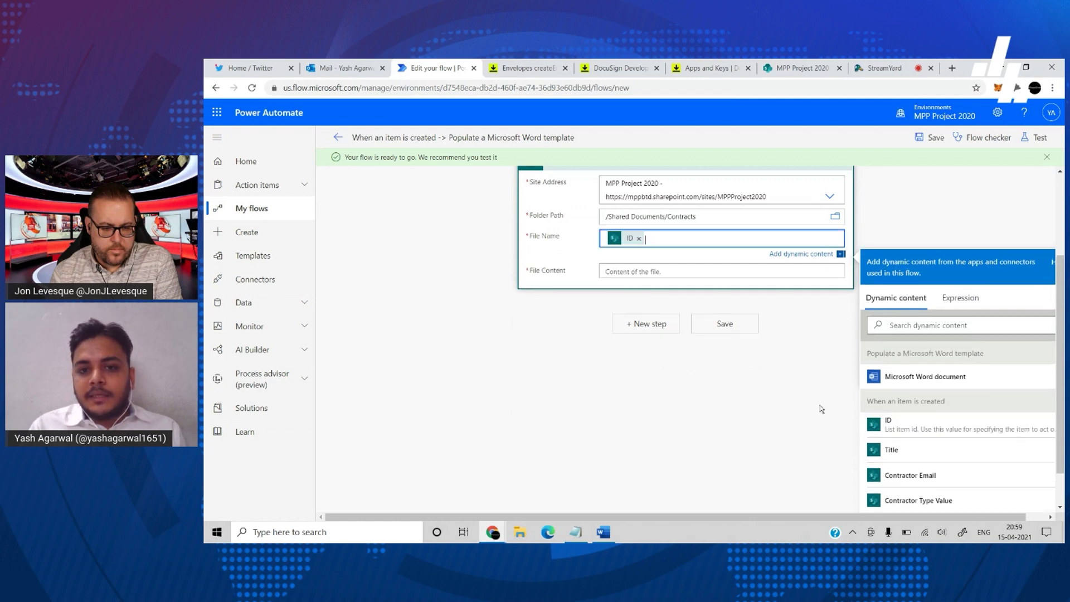
scroll(707, 310, "up", 1)
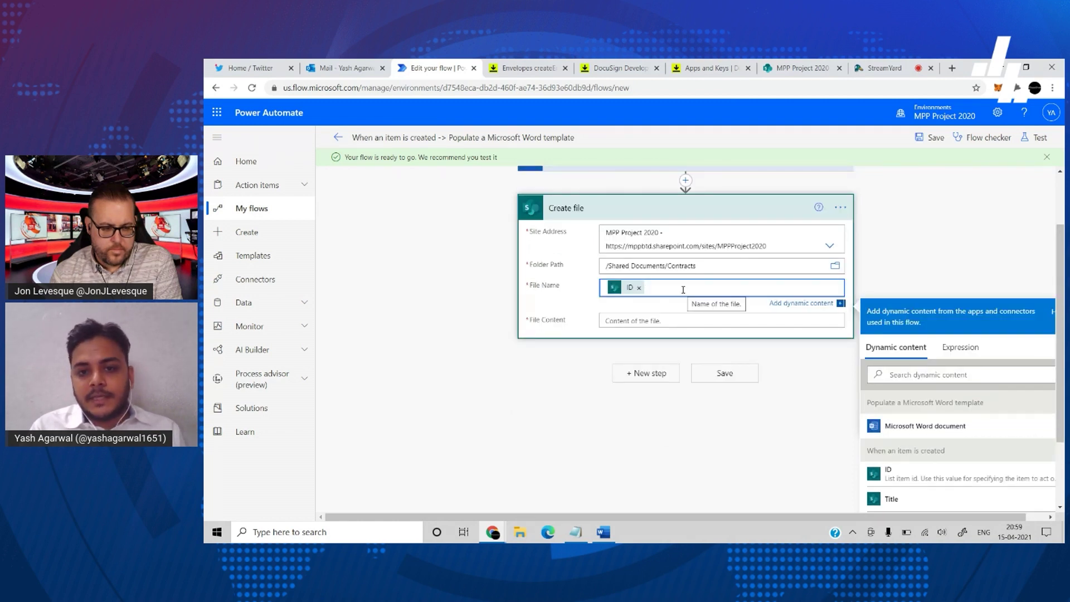
scroll(683, 289, "up", 1)
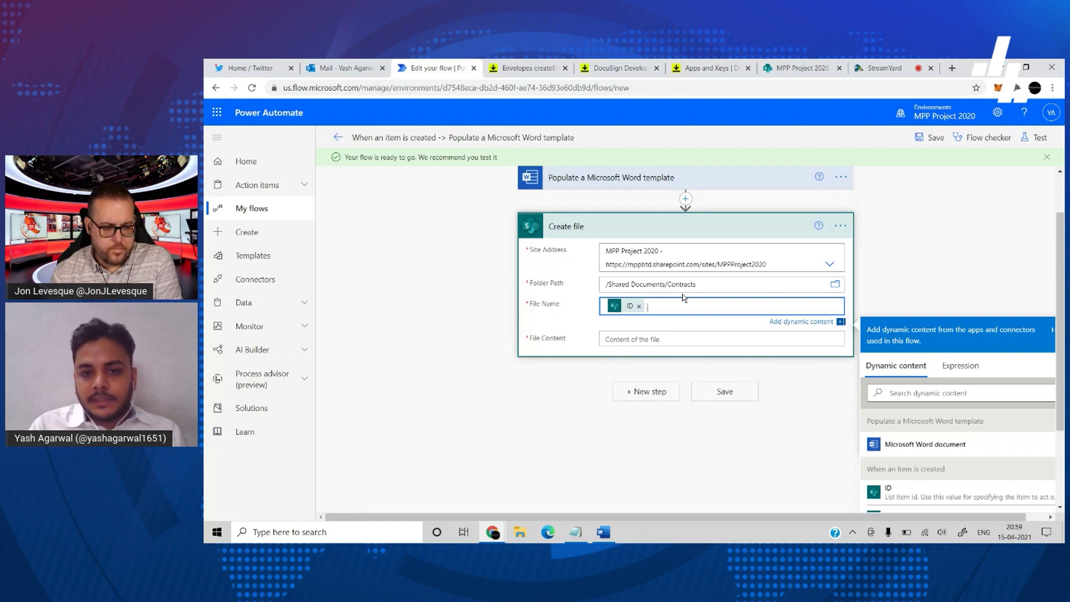
left_click_drag(972, 388, 957, 362)
left_click(957, 363)
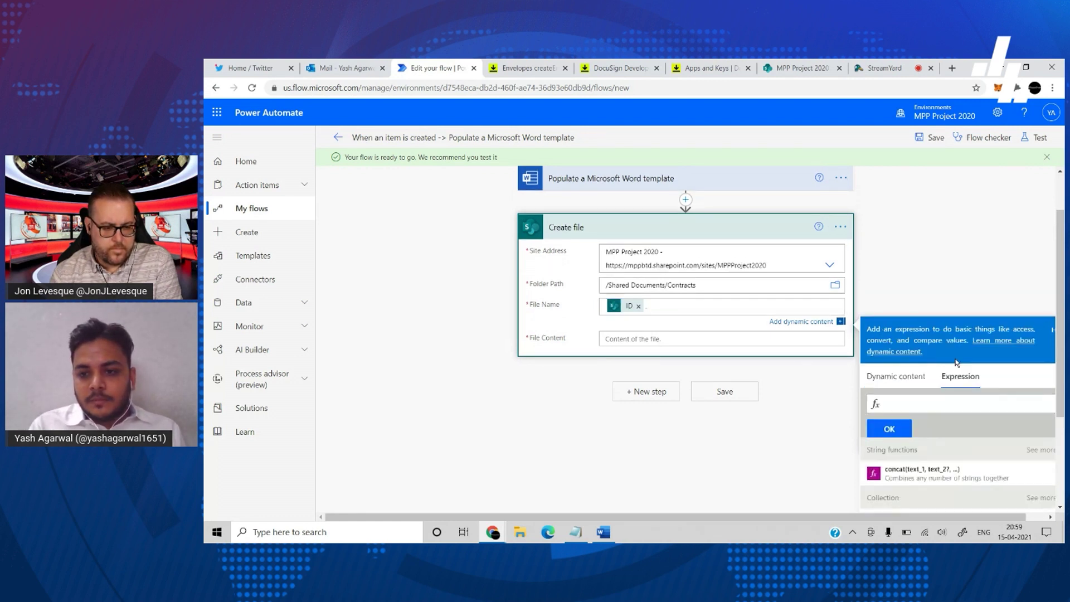
type("utc")
key("Return")
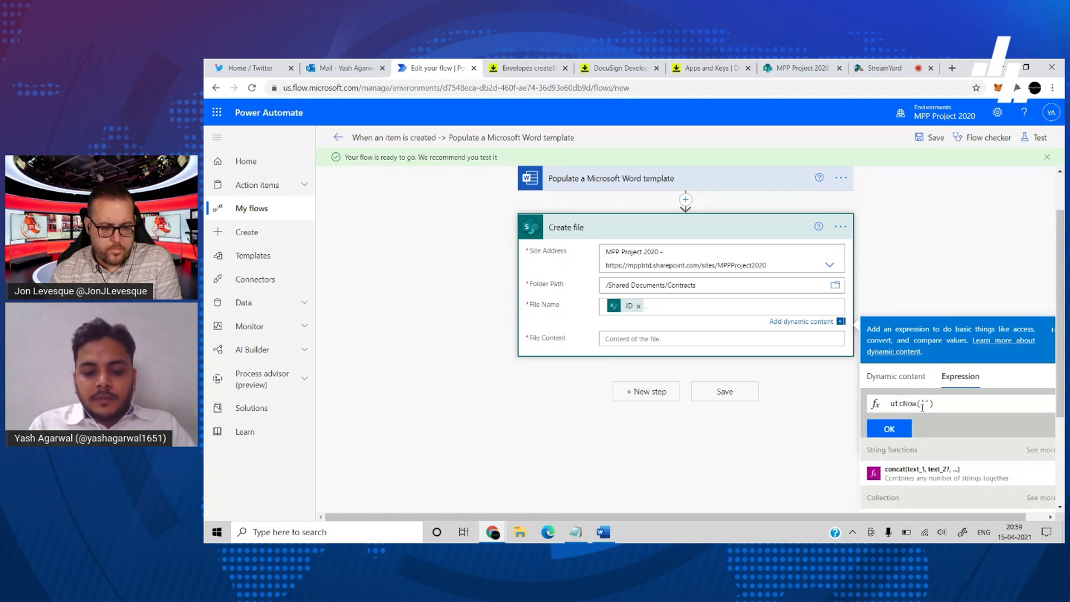
type("'hh-mm-ss")
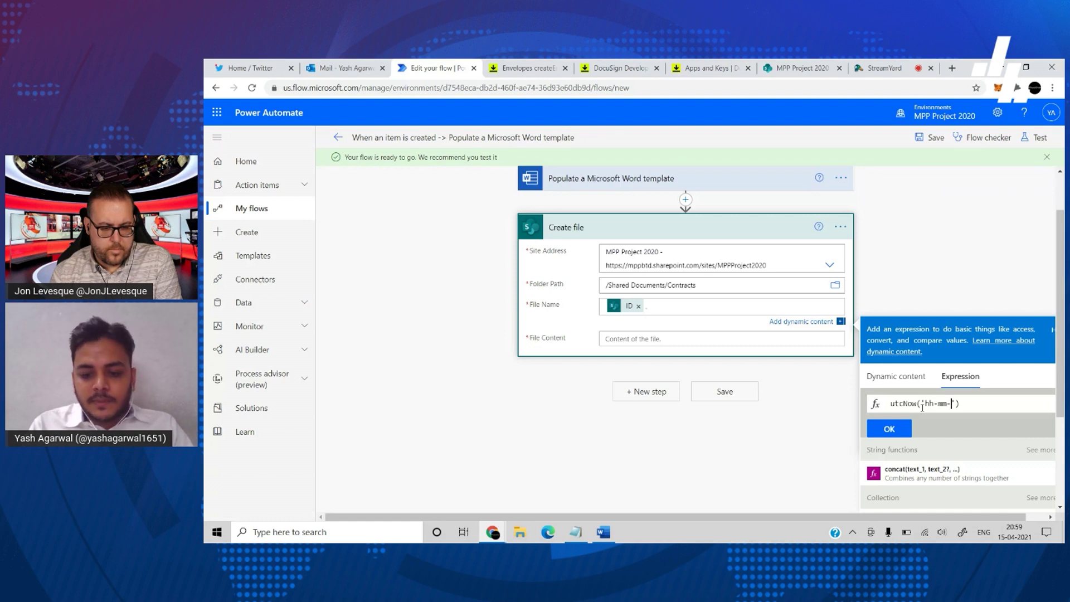
left_click(889, 428)
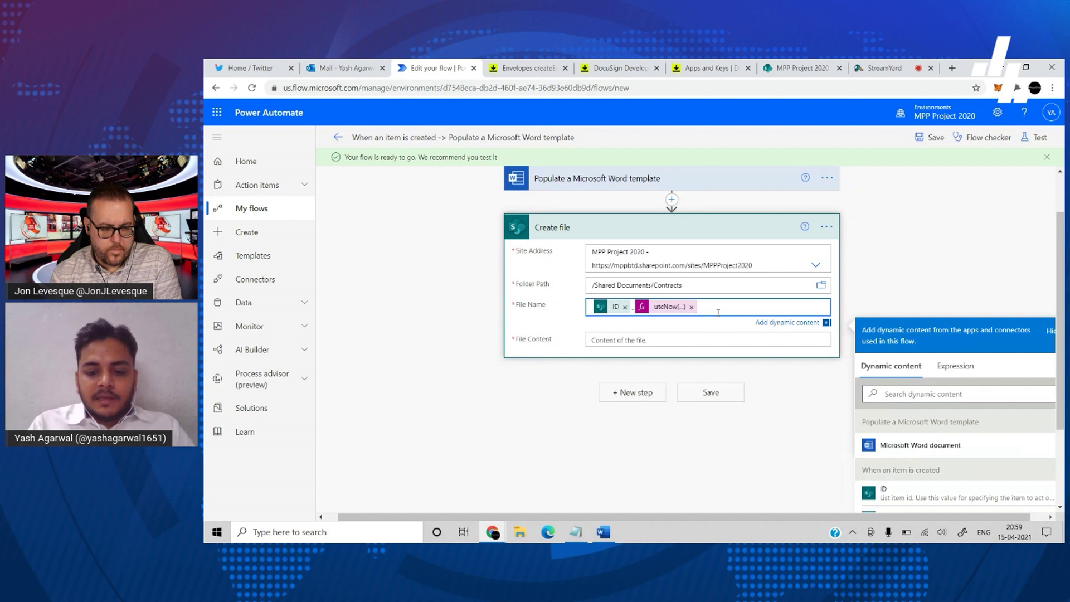
type(".docx")
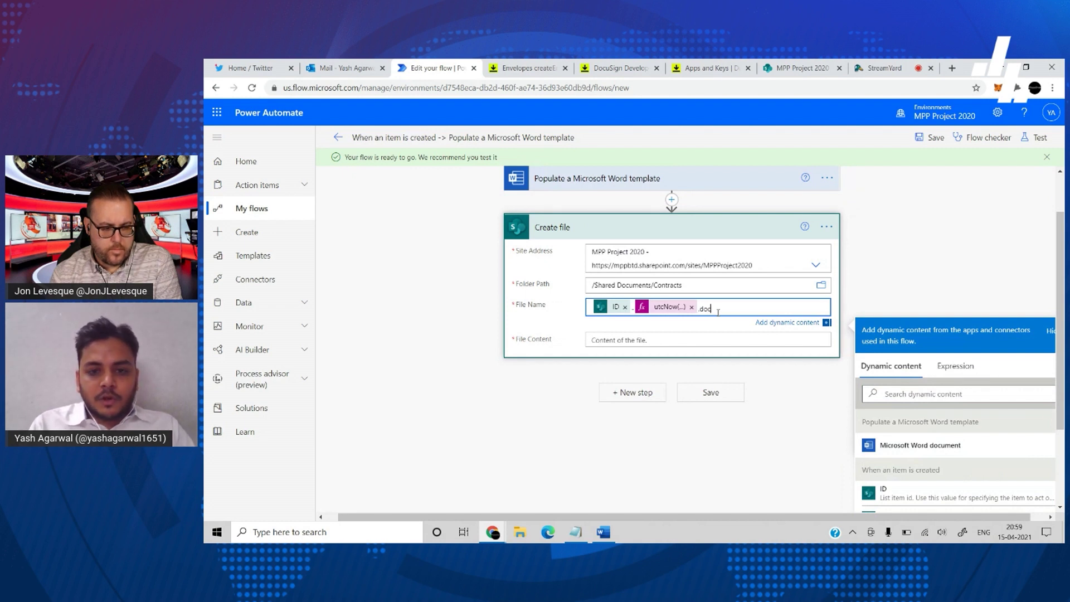
- Set File Content to the Microsoft Word document token
left_click(670, 339)
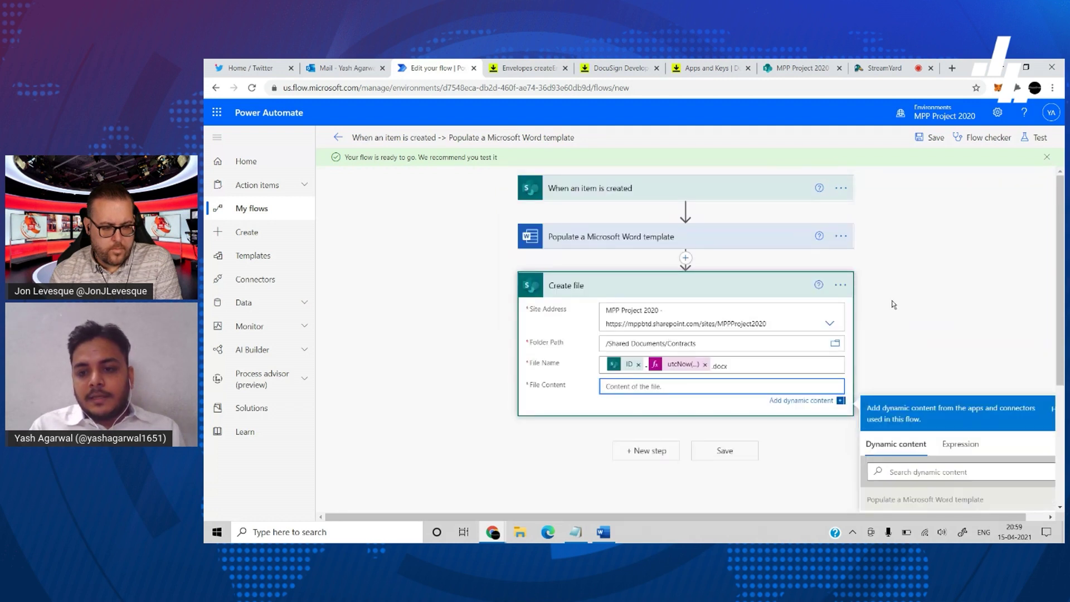
left_click(913, 393)
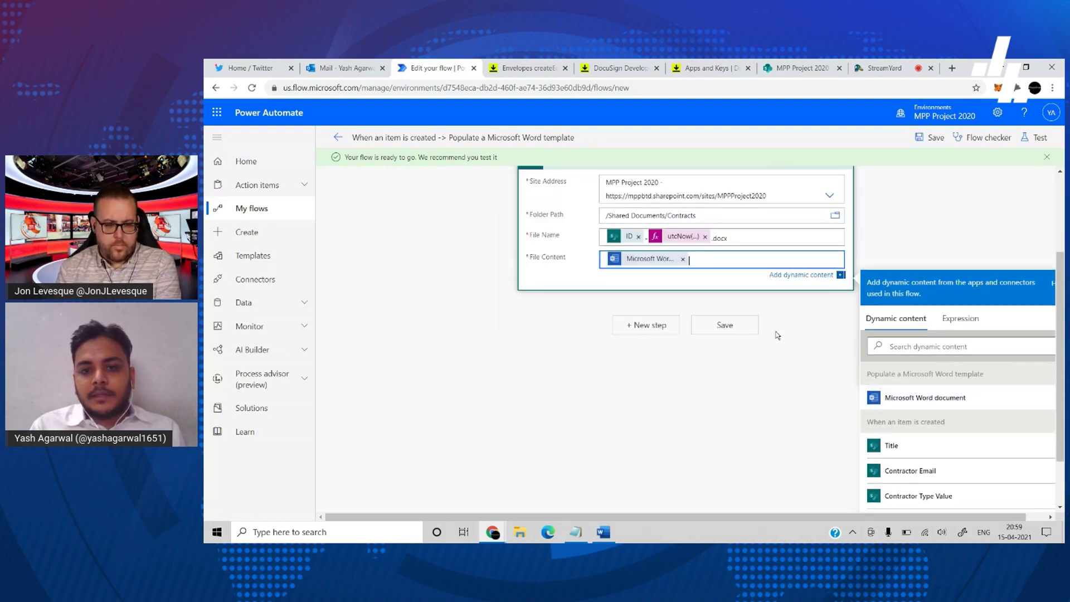
scroll(735, 249, "up", 2)
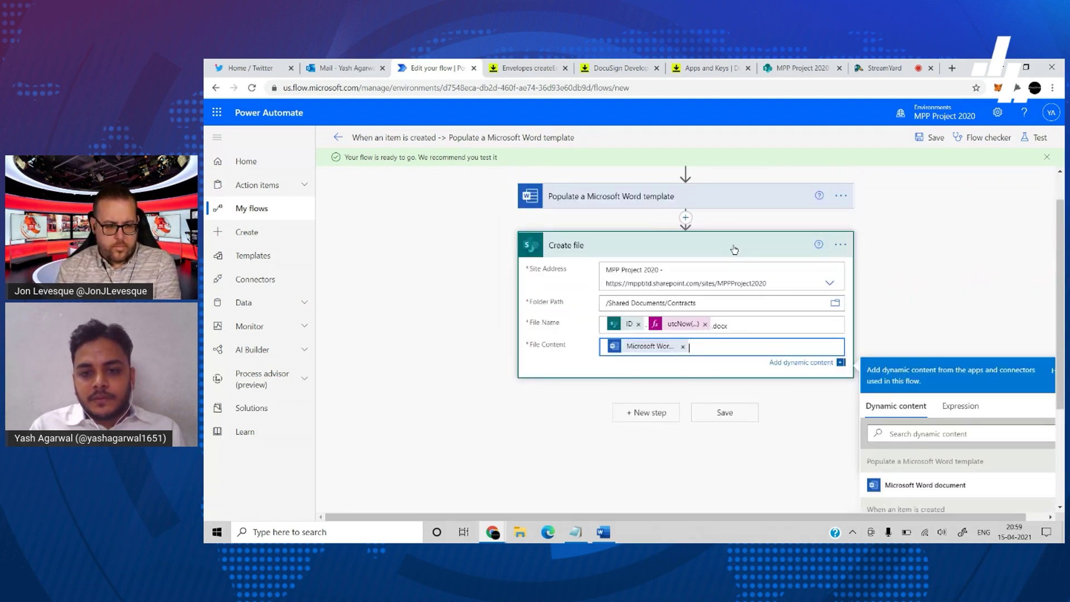
- Add a Word Online (Business) Convert Word Document to PDF step after Create file
left_click(648, 411)
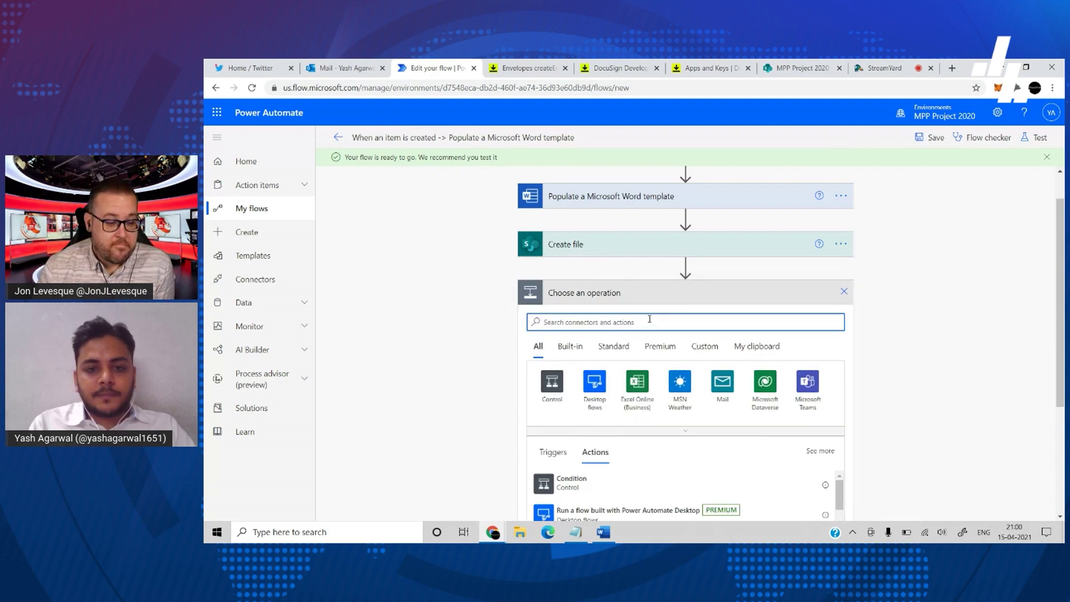
type("convert p")
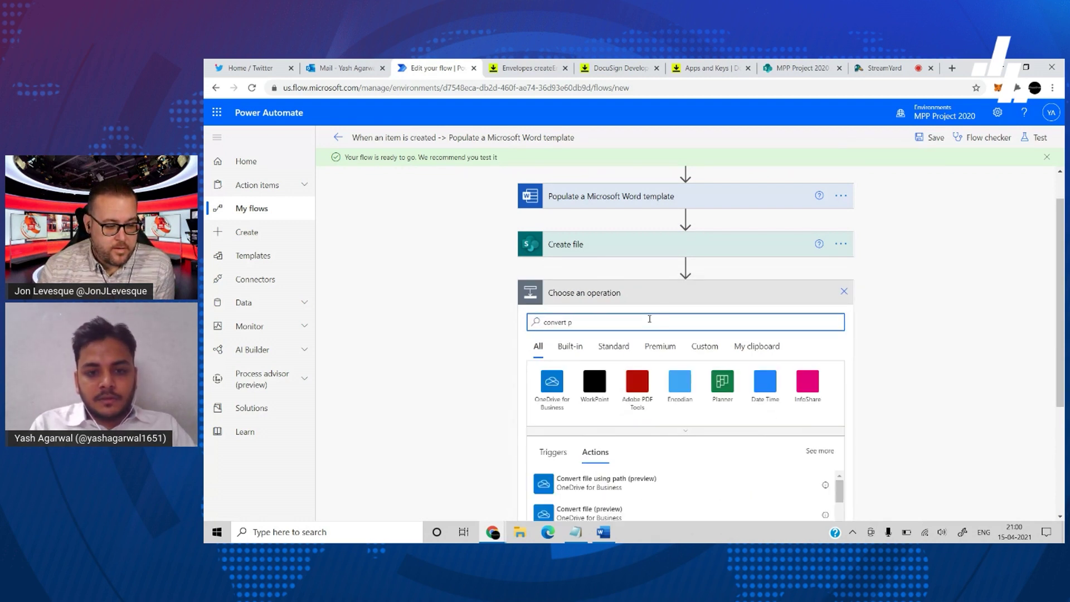
key("BackSpace")
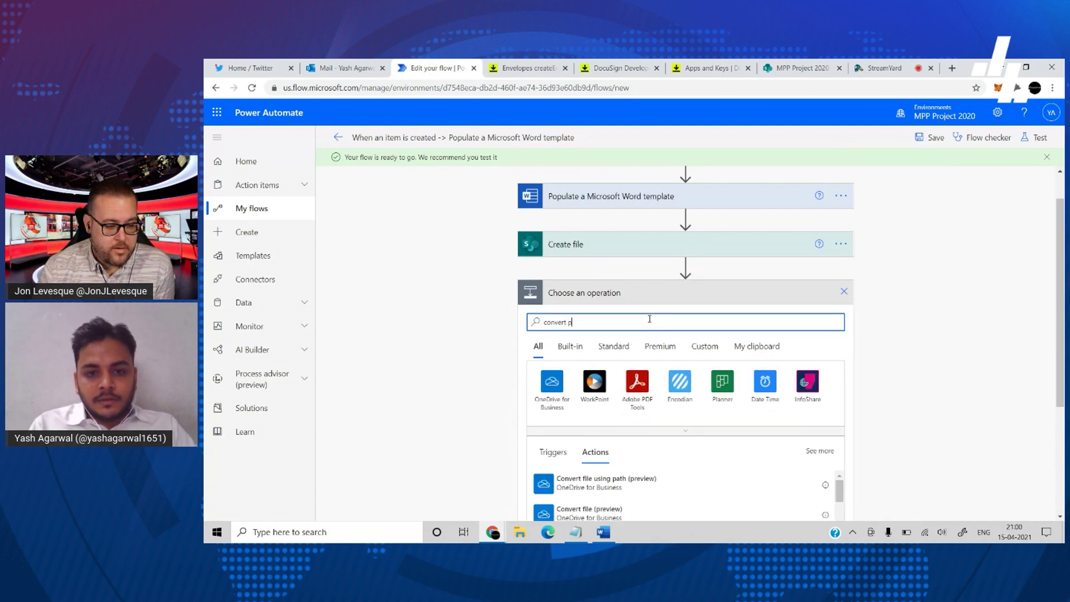
scroll(710, 373, "down", 2)
scroll(686, 394, "down", 3)
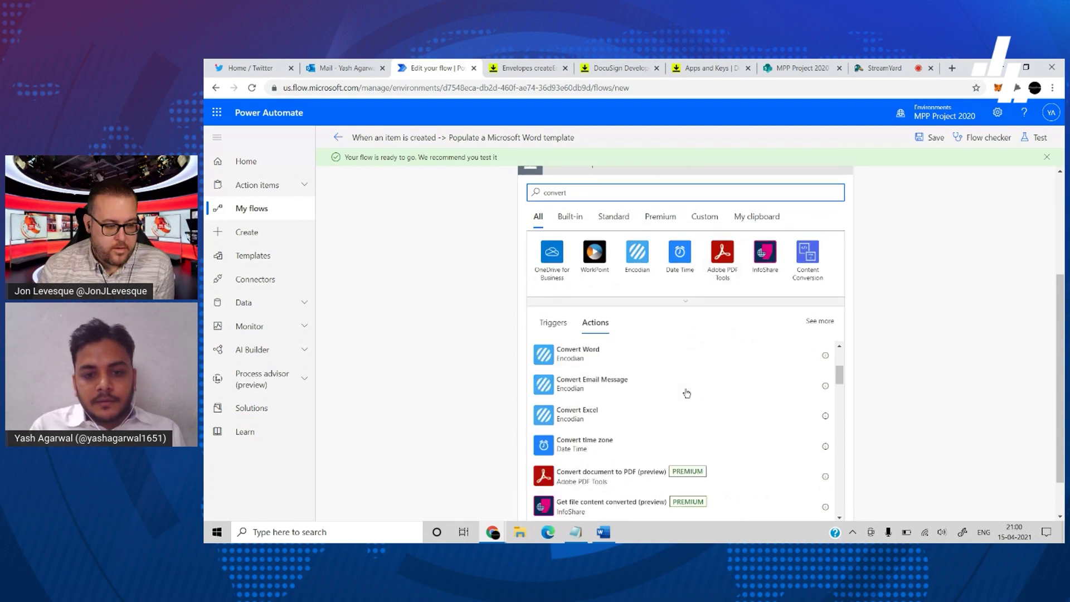
left_click(663, 301)
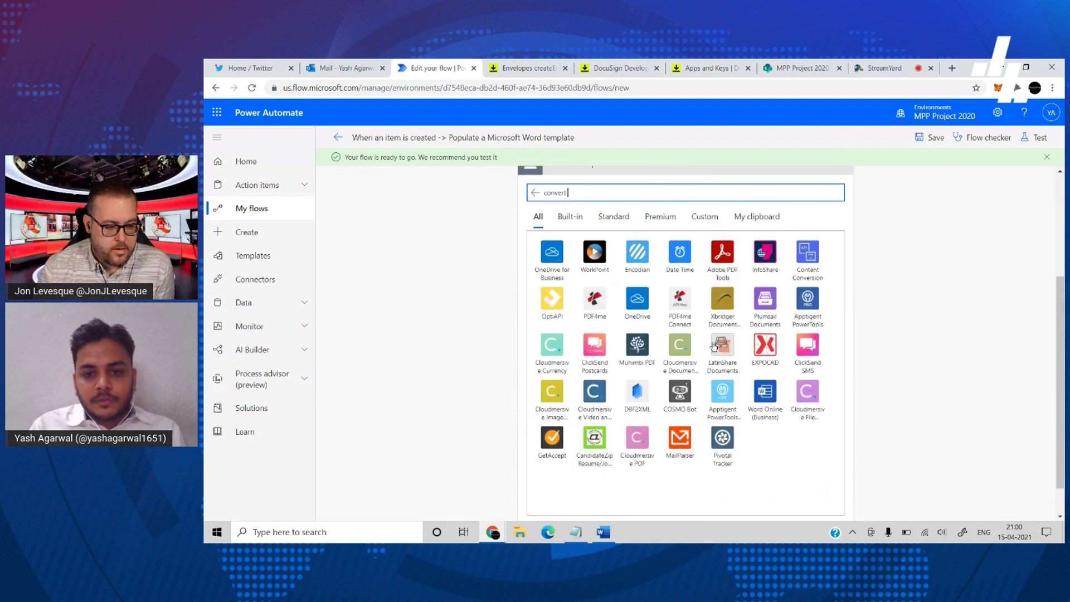
left_click(765, 392)
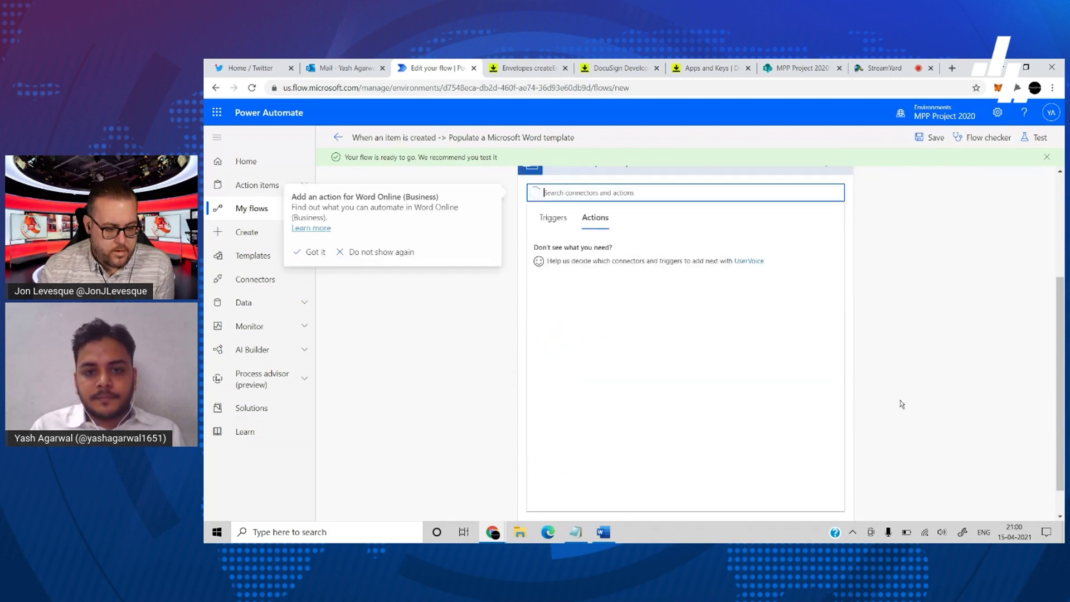
left_click(725, 251)
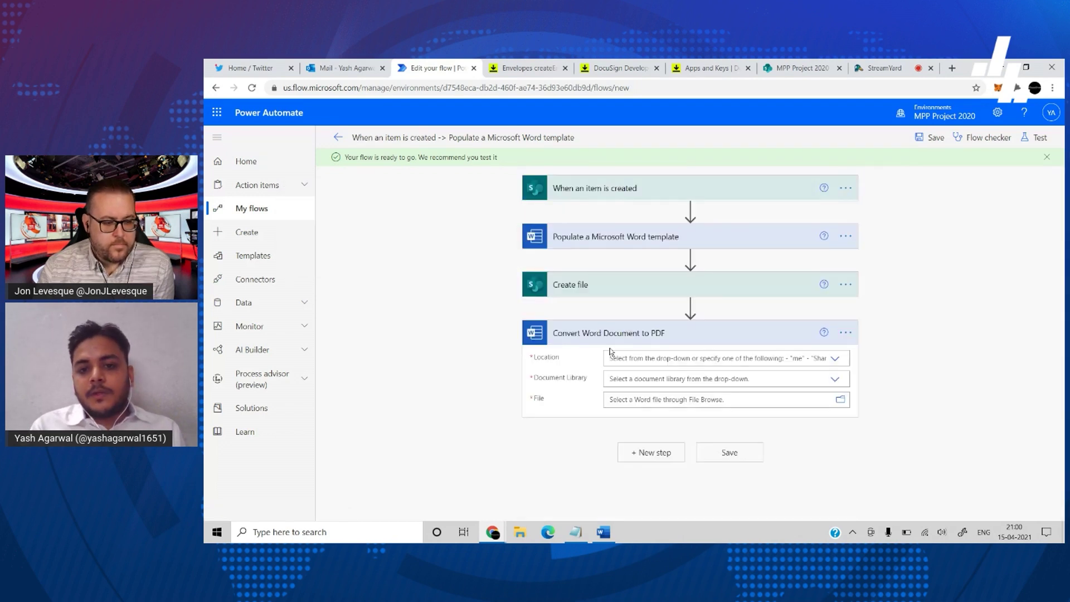
- Point it at MPP Project 2020's Documents library and the /Contracts/contractTemplate.docx file, selecting its path
left_click(660, 357)
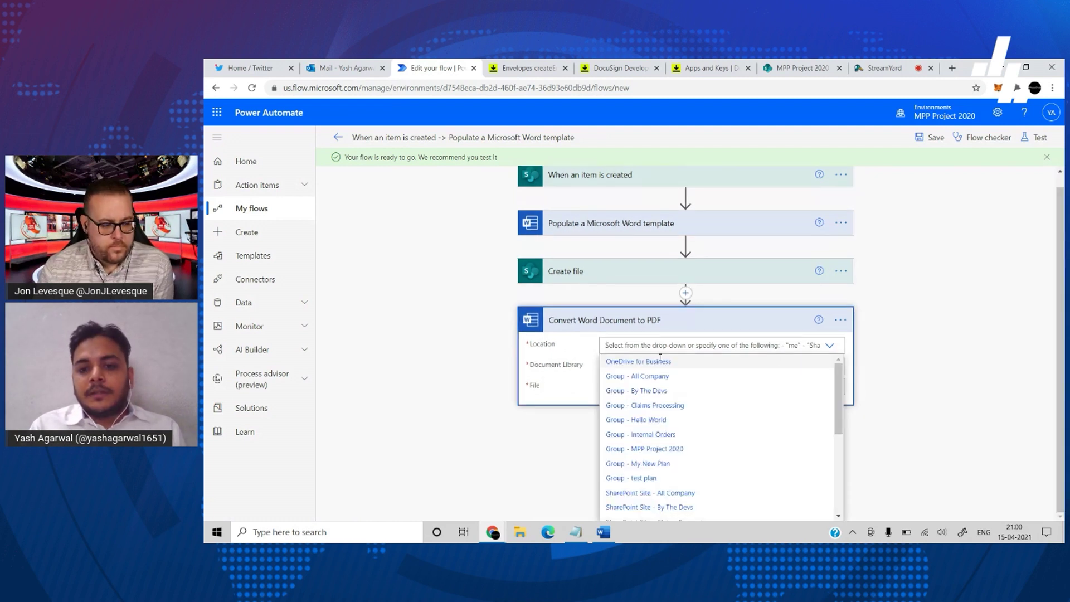
scroll(691, 417, "down", 5)
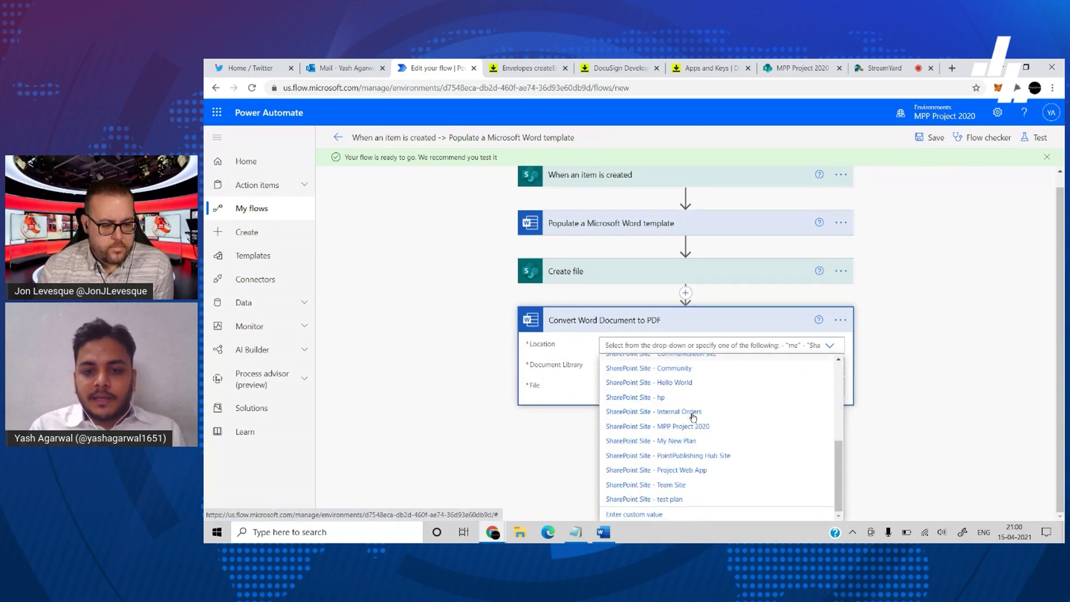
left_click(690, 426)
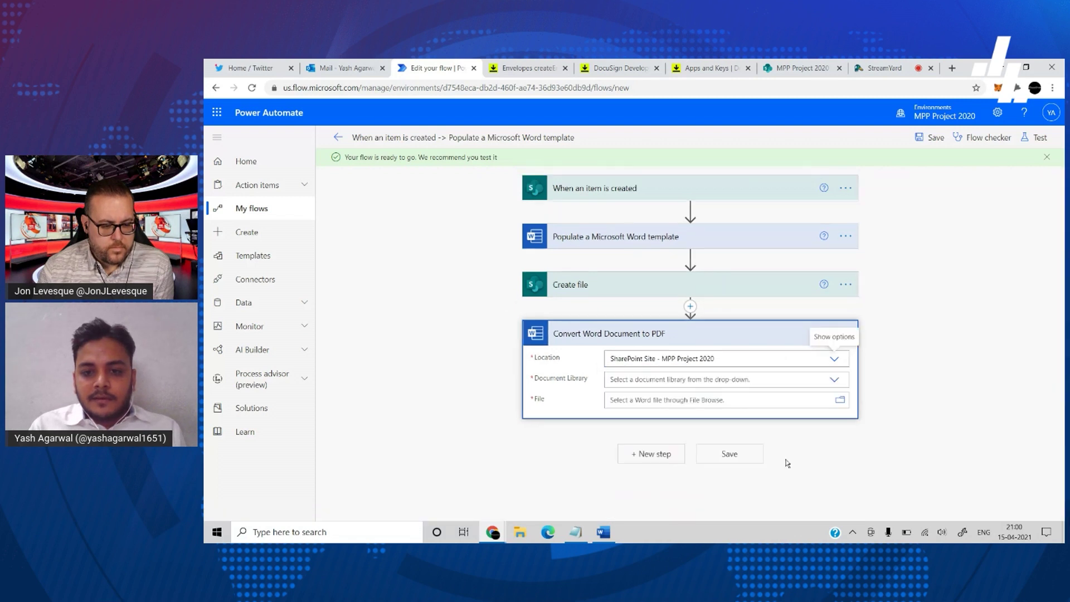
left_click(769, 379)
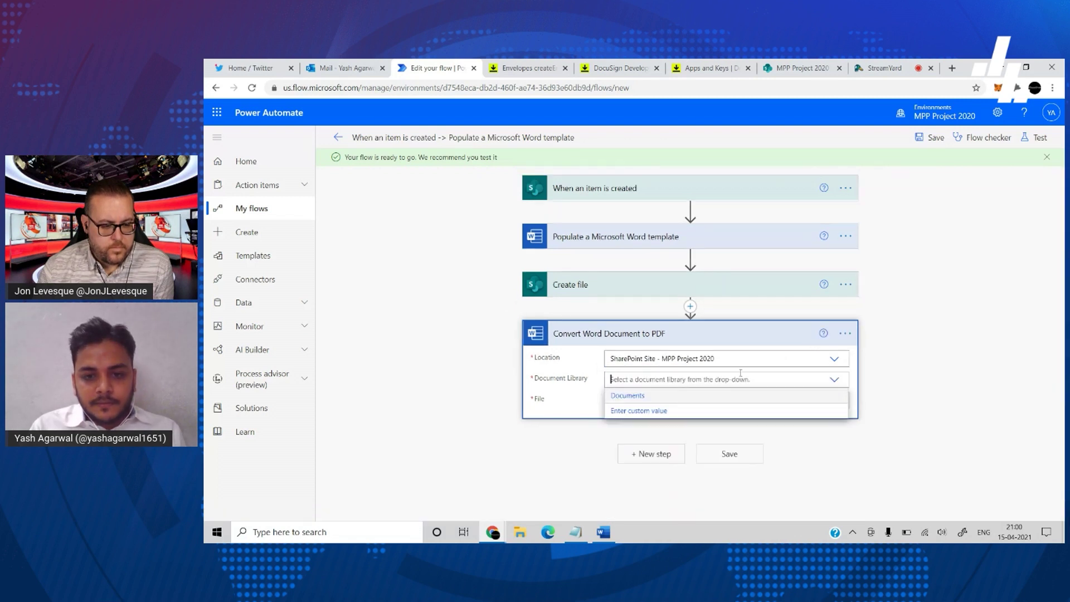
left_click(683, 396)
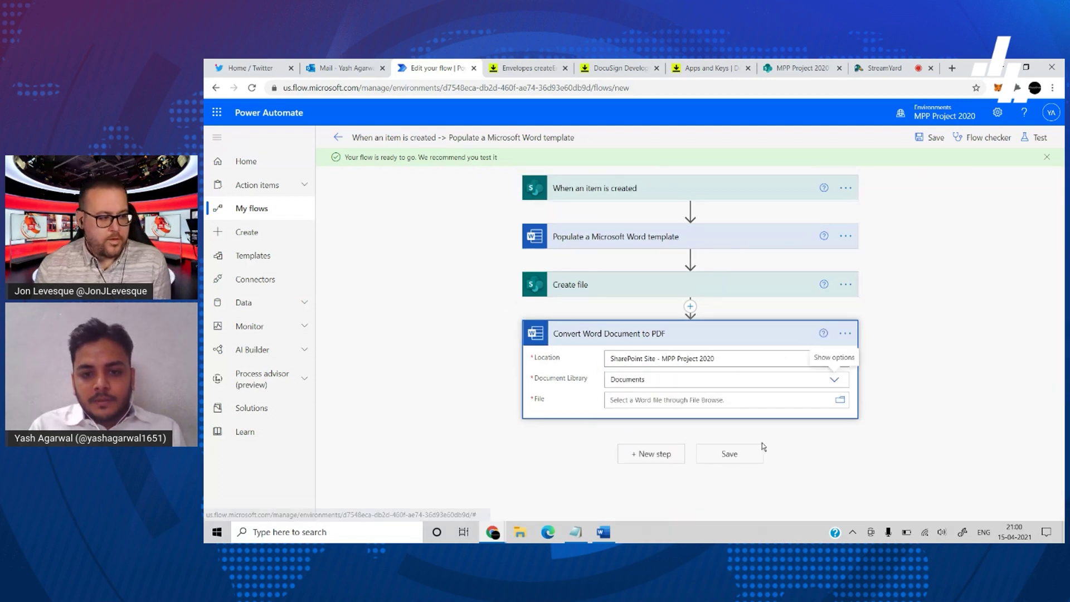
left_click(841, 402)
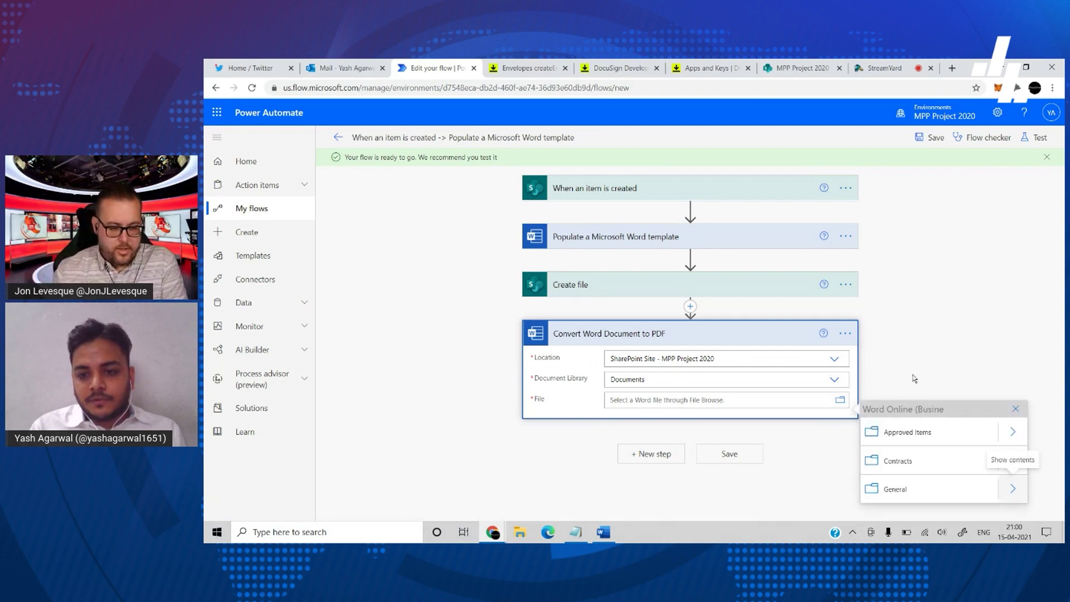
left_click(1014, 462)
left_click(896, 437)
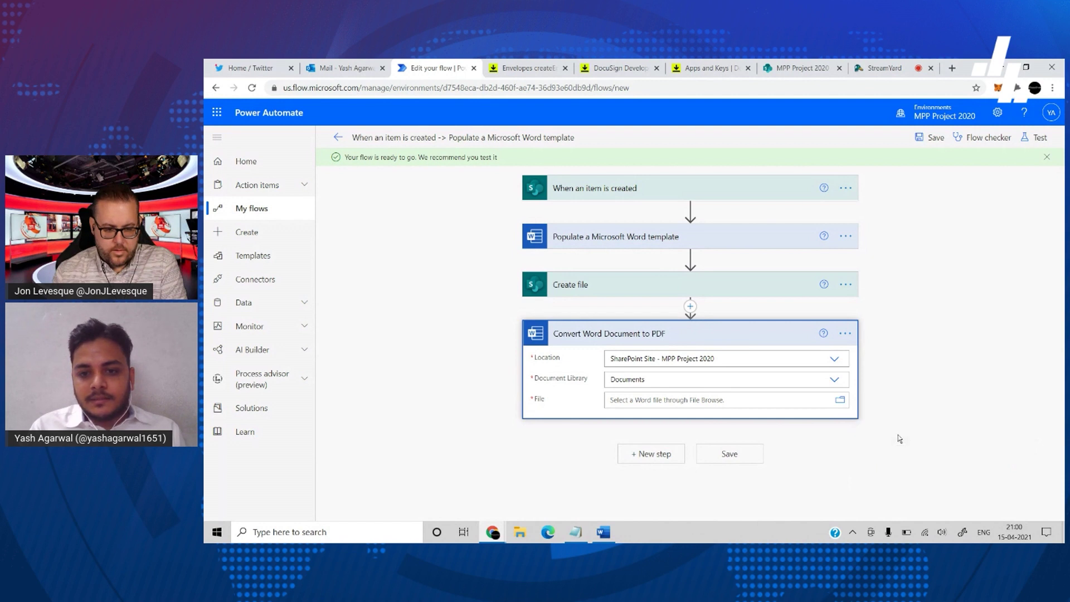
triple_click(726, 400)
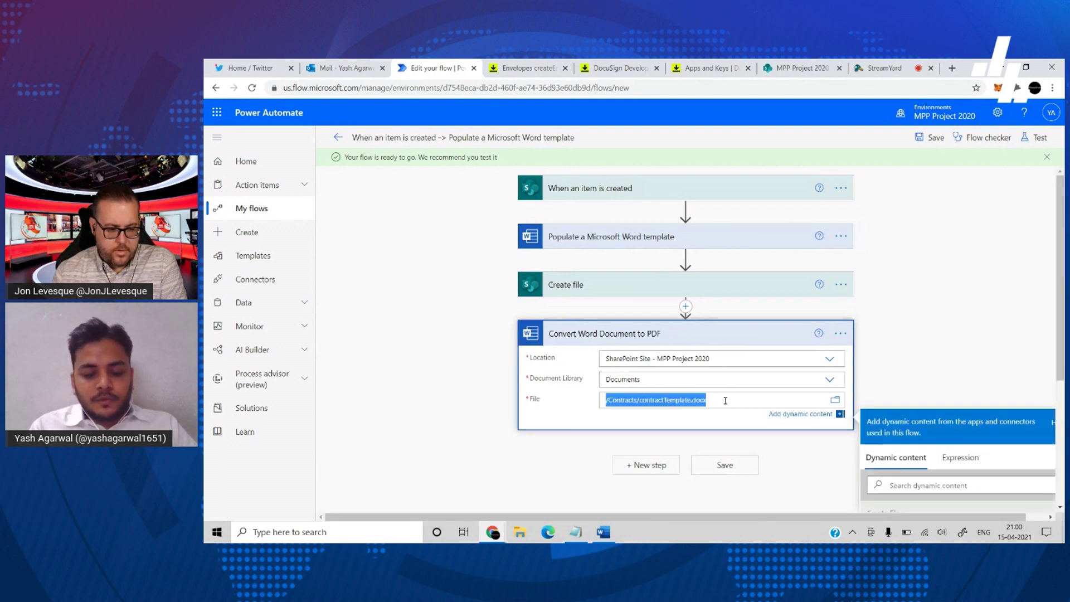
left_click(575, 532)
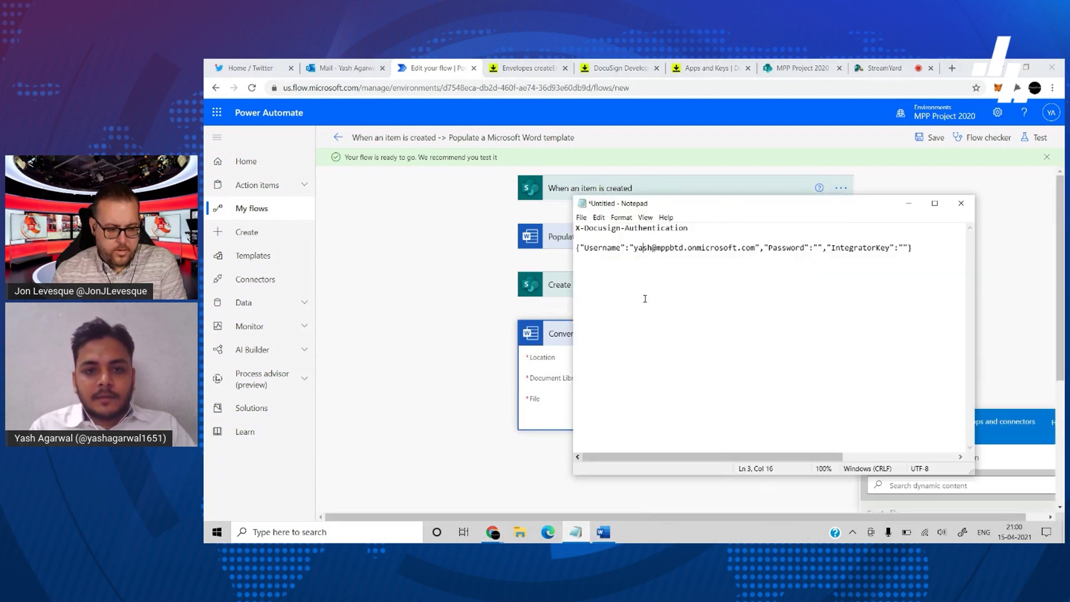
- Paste the template path into Notepad, delete contractTemplate.docx and select the remaining /Contracts/
left_click(937, 274)
type("/Contracts/contractTemplate.docx")
left_click(733, 279)
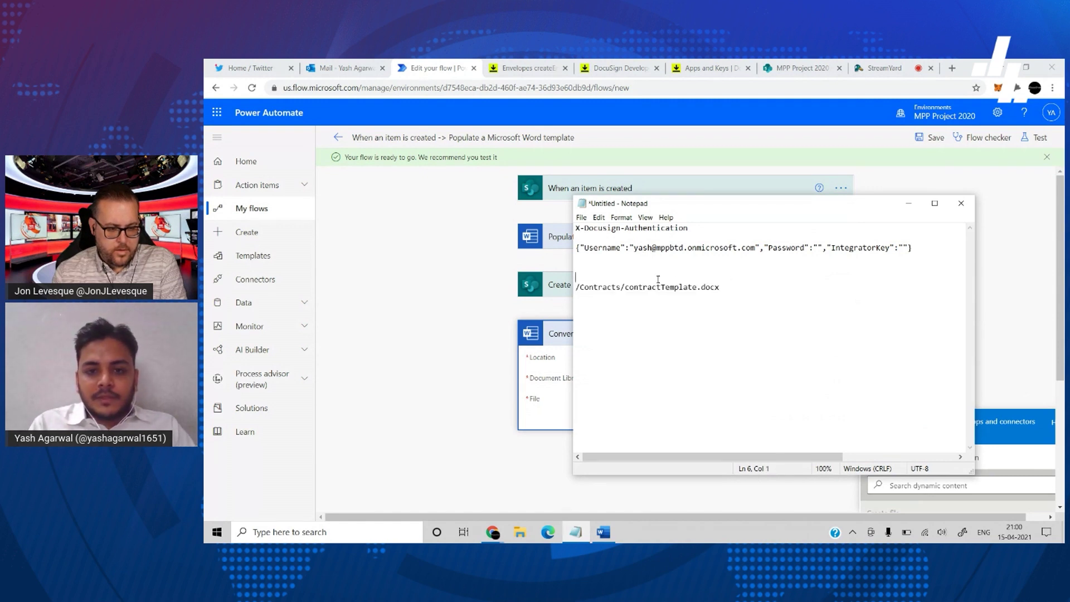
left_click_drag(626, 288, 730, 286)
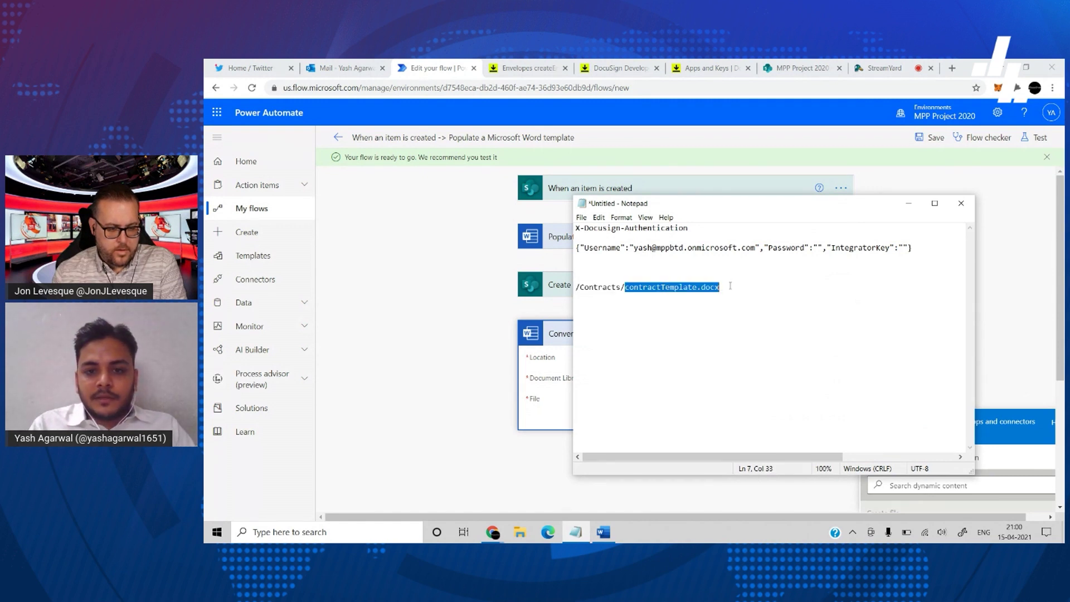
key("BackSpace")
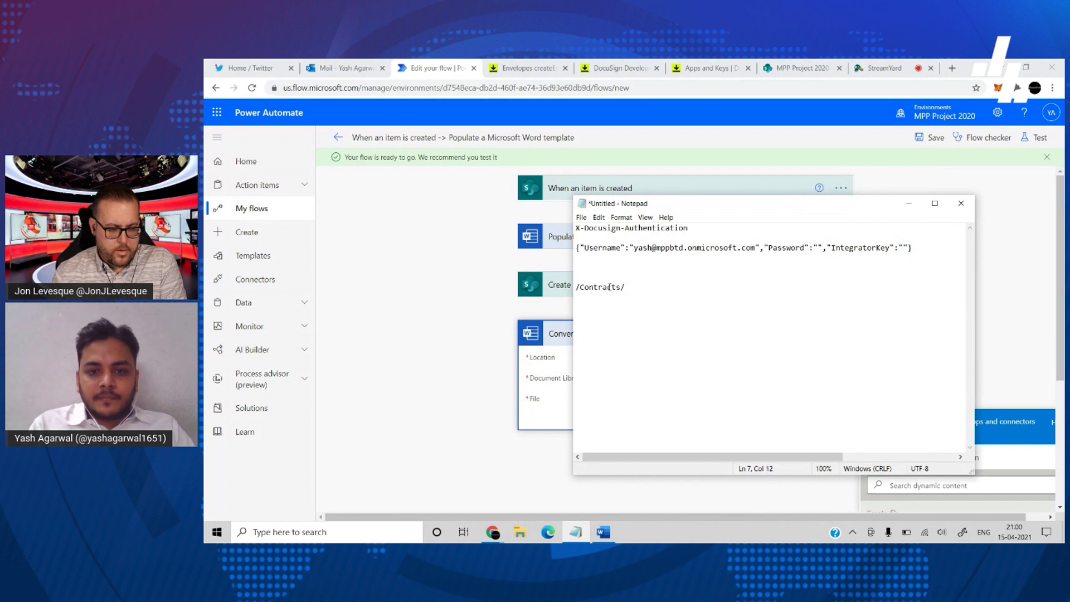
left_click_drag(625, 287, 549, 281)
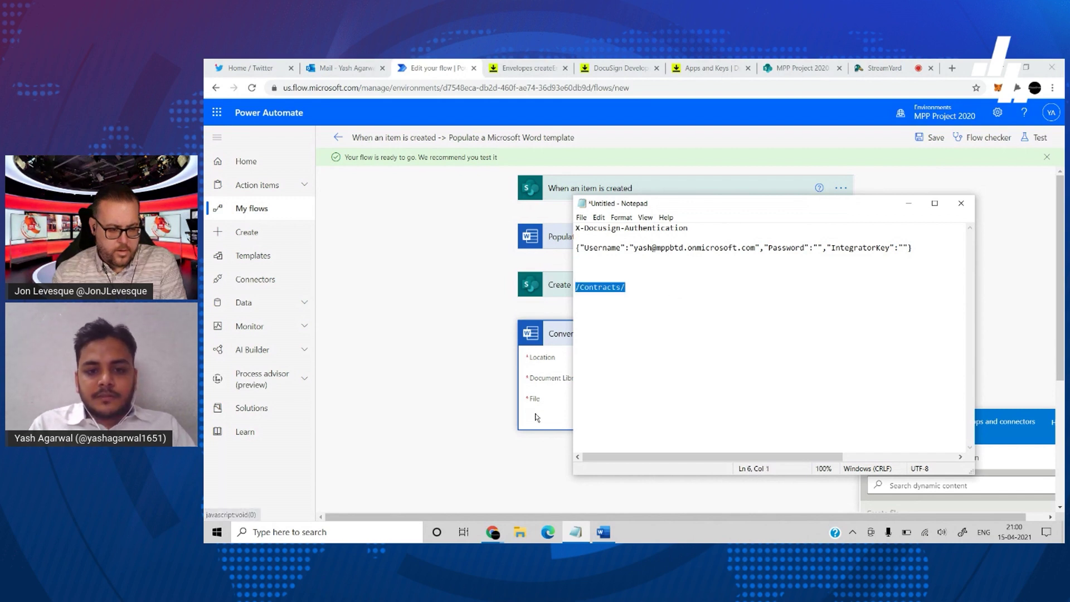
left_click(536, 417)
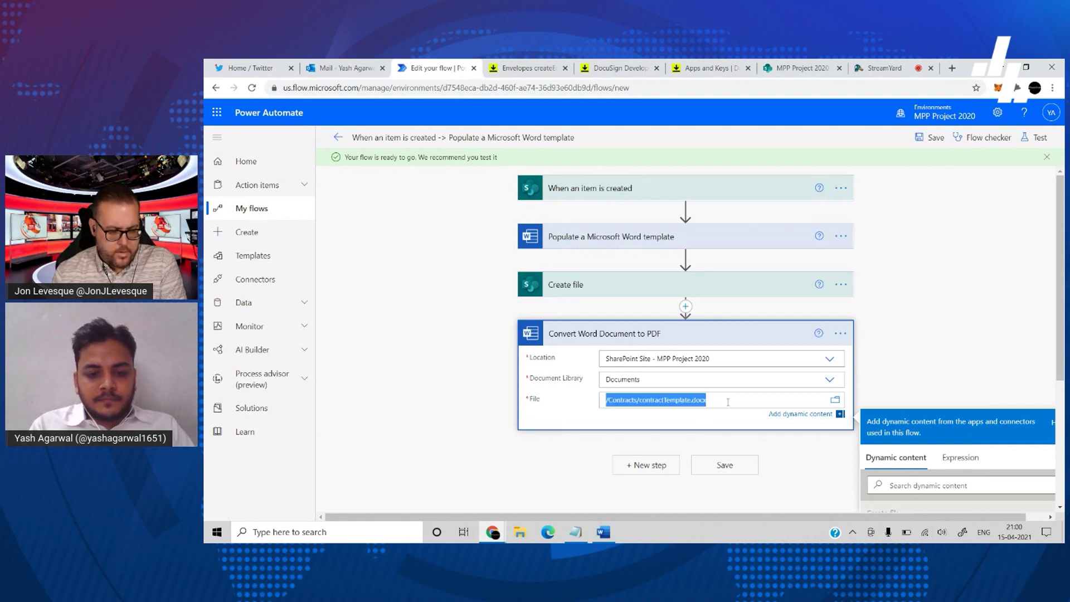
- Replace the File path with /Contracts/ followed by Create file's Name token, then collapse the card
key("BackSpace")
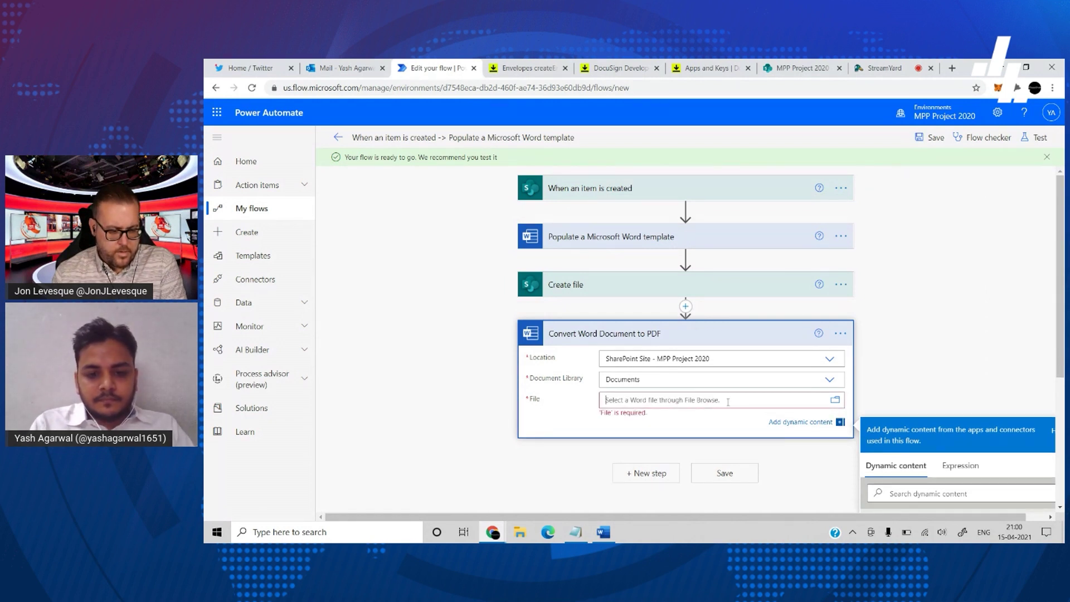
left_click(728, 400)
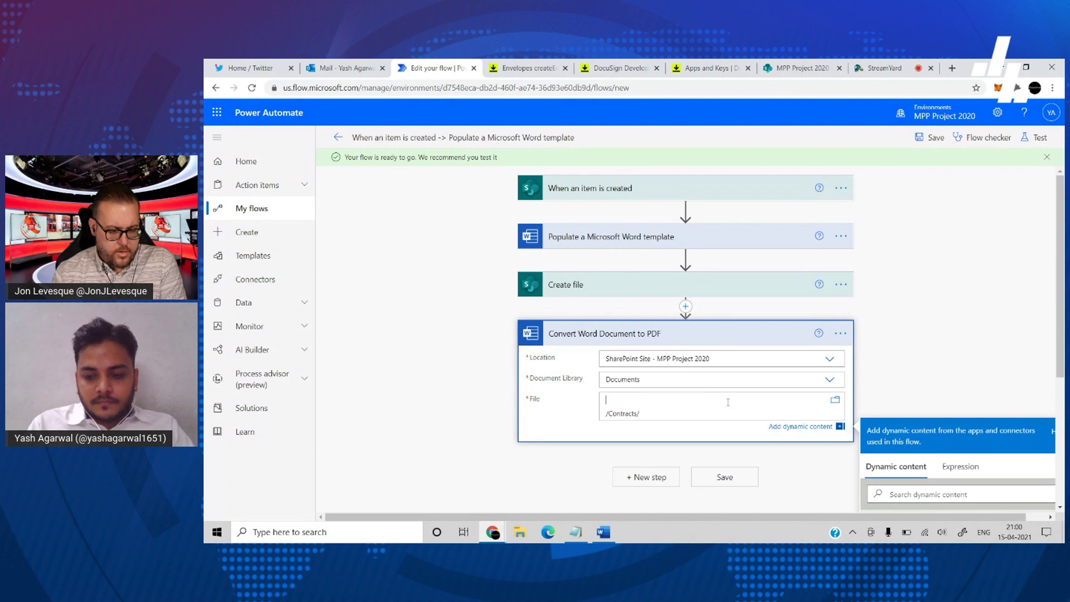
scroll(728, 402, "down", 1)
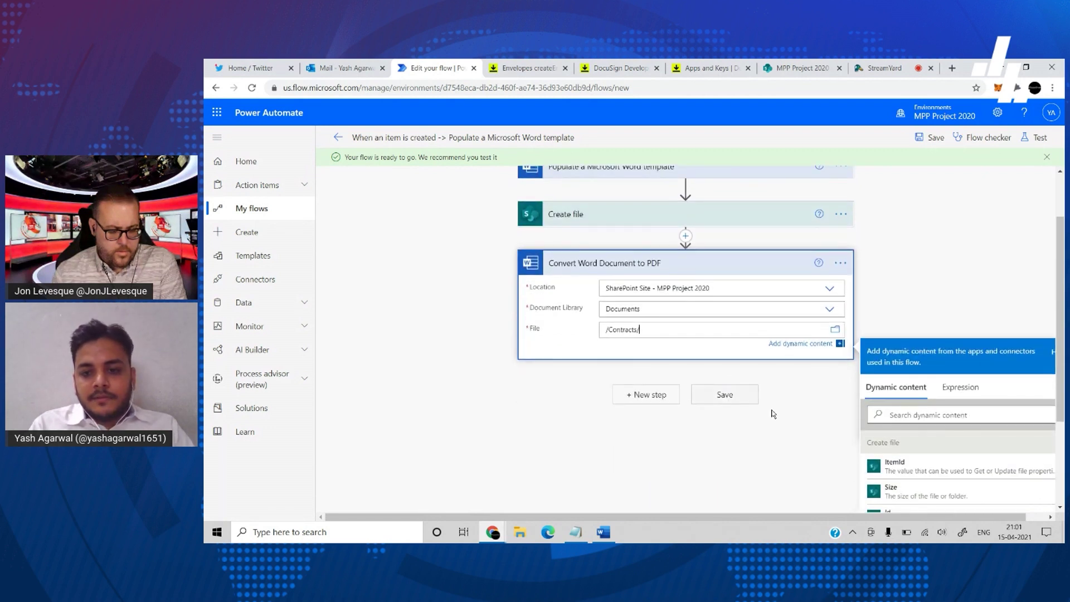
scroll(957, 472, "down", 2)
scroll(956, 472, "up", 1)
scroll(956, 471, "up", 1)
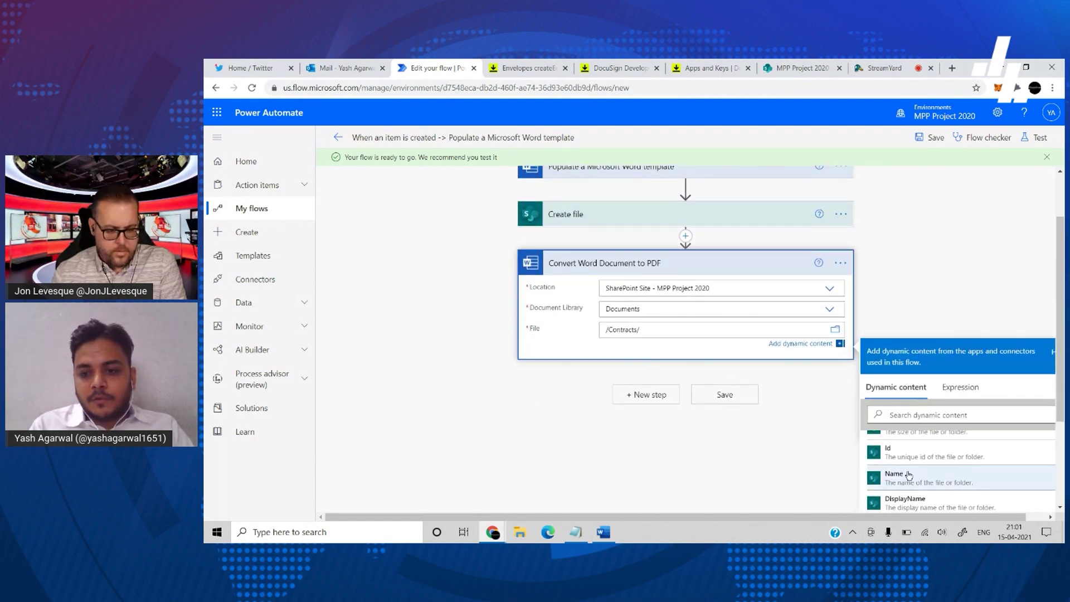
left_click(908, 477)
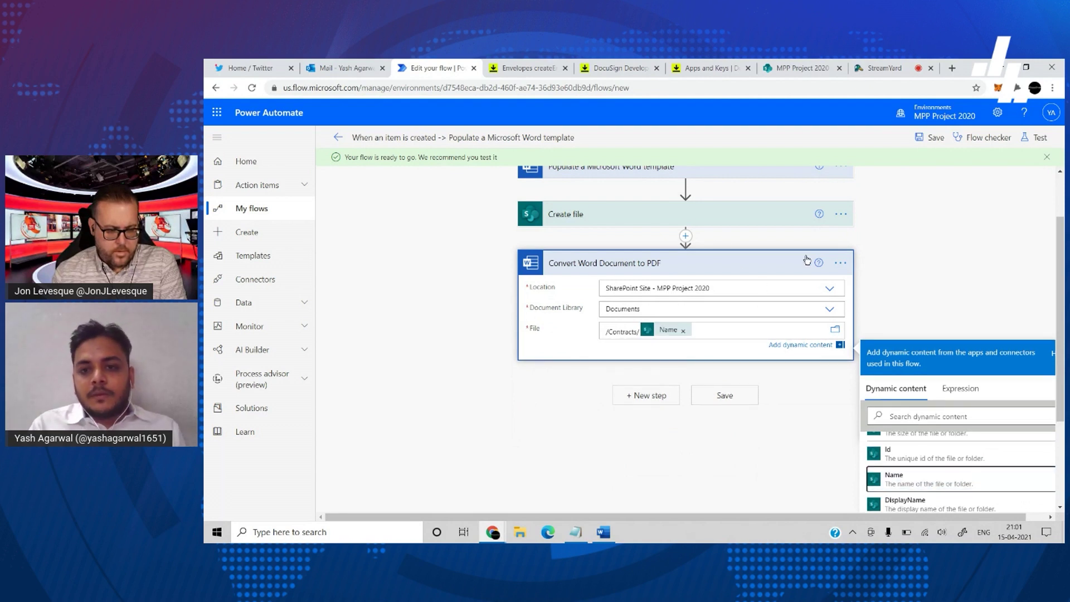
left_click(917, 269)
left_click(762, 333)
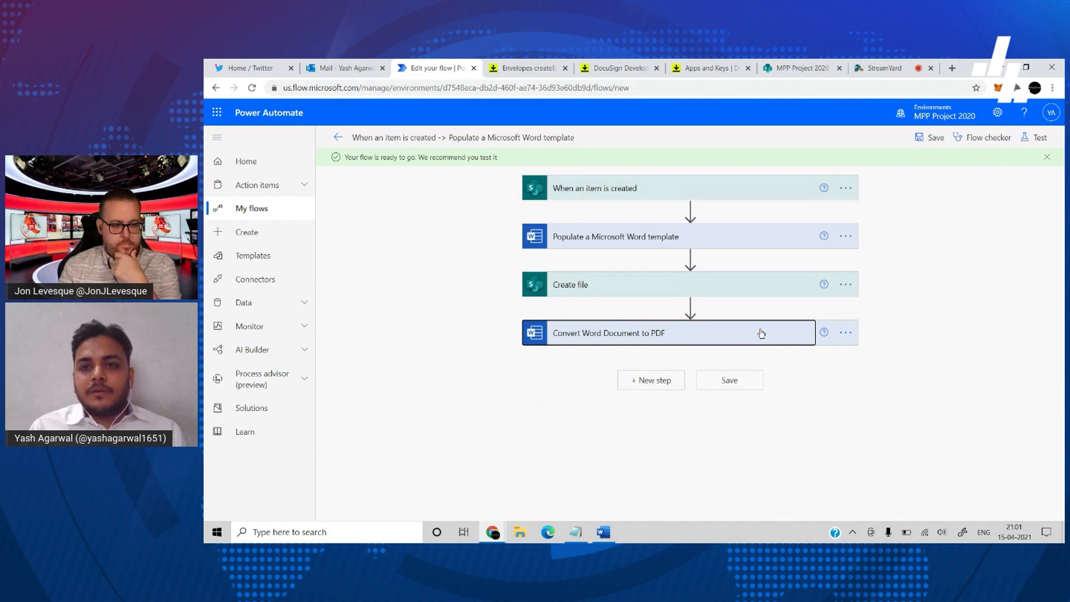
left_click(652, 382)
- Add a Compose step with Inputs 'creds' and open its Settings
scroll(904, 421, "down", 1)
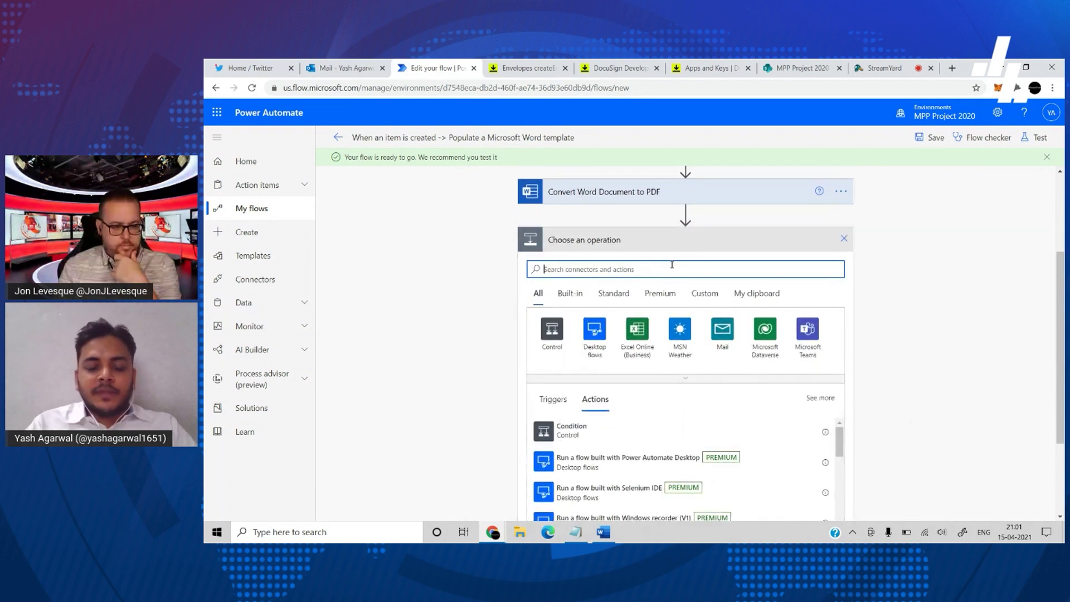
type("compose")
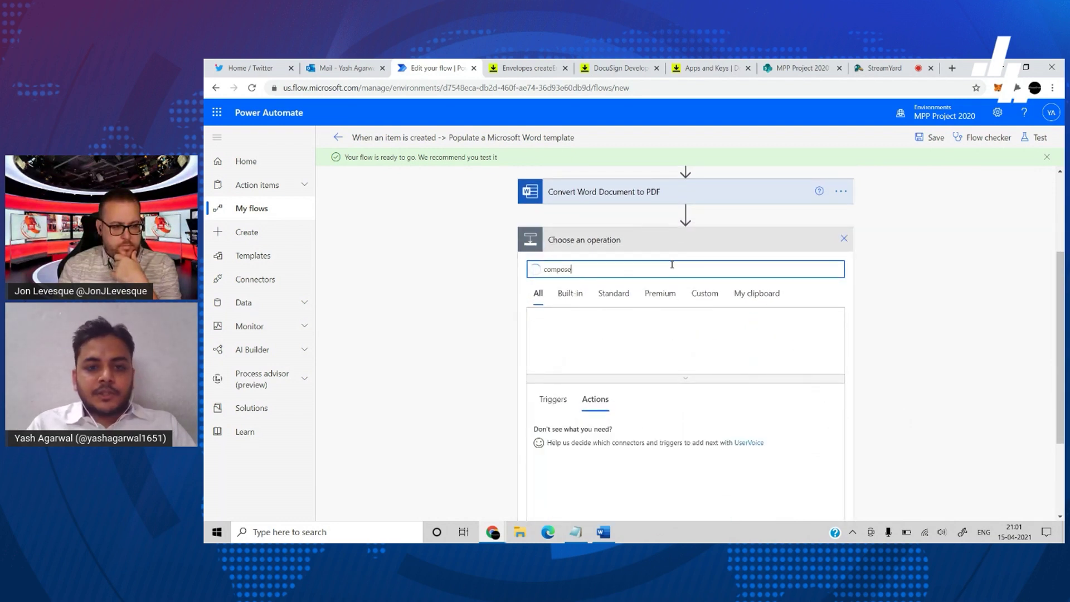
left_click(587, 419)
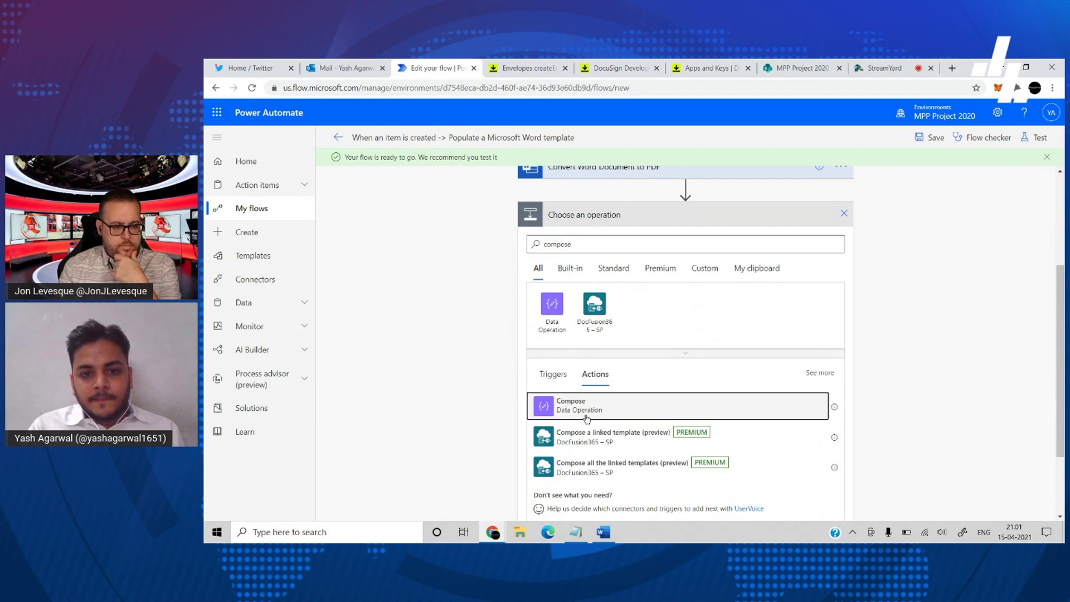
left_click(630, 406)
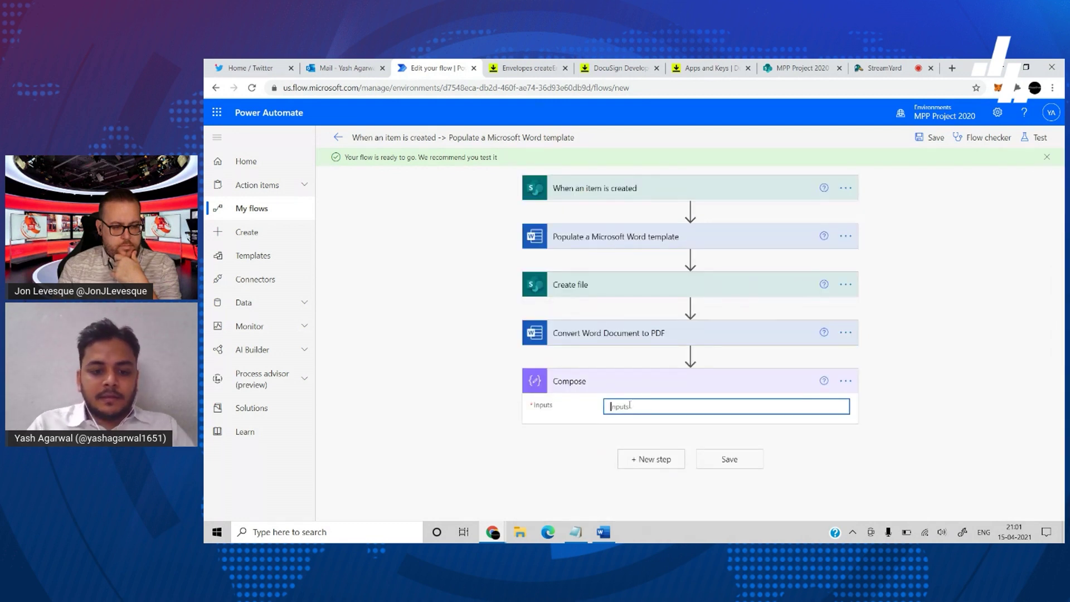
type("creds")
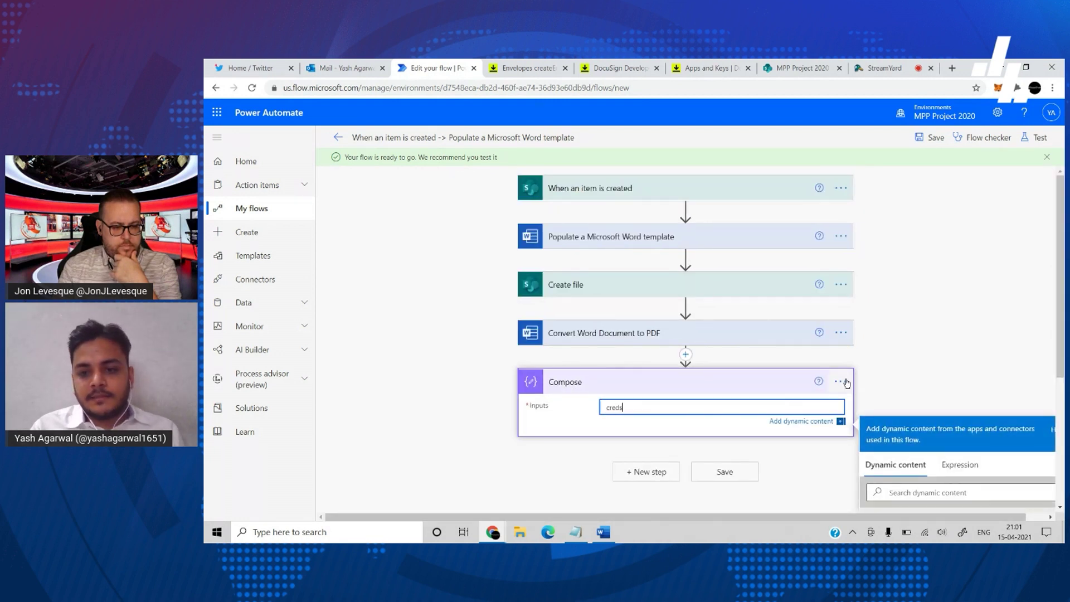
left_click(842, 382)
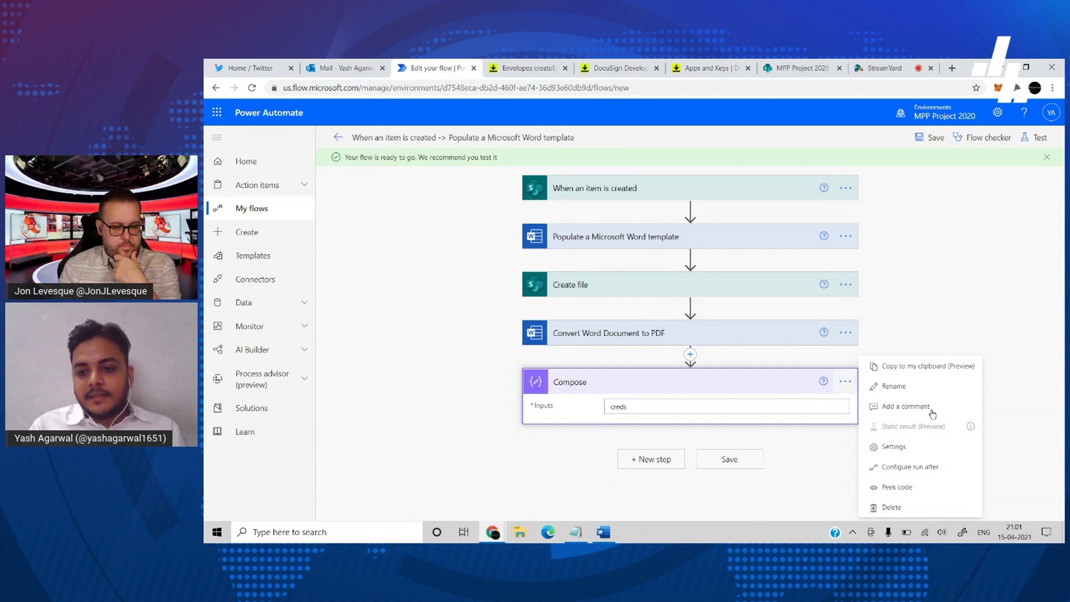
left_click(918, 454)
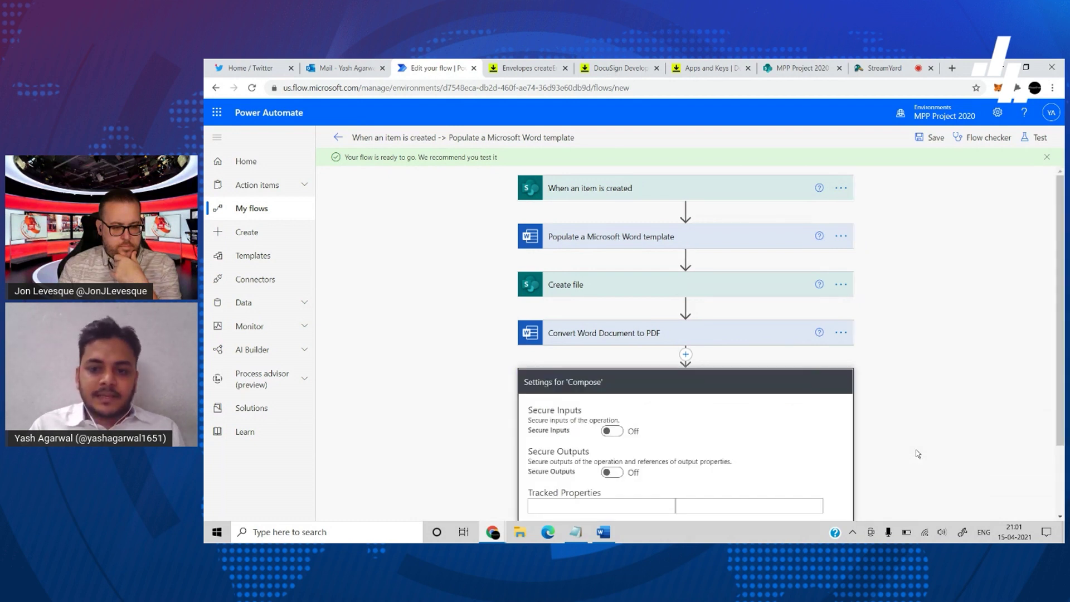
- Add a userName tracked property holding the account e-mail address
left_click(629, 421)
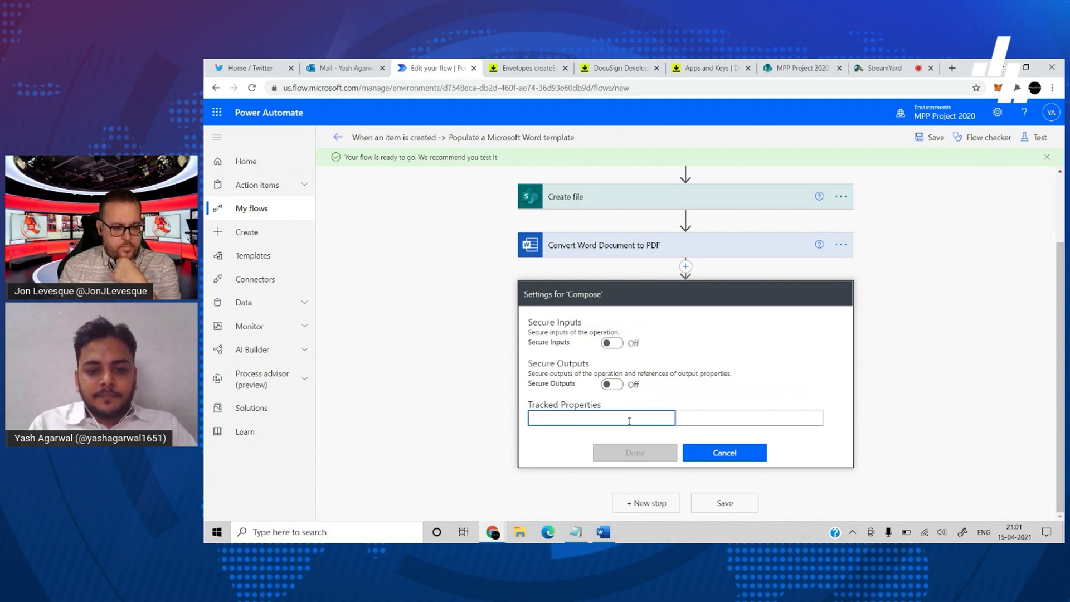
type("usrname")
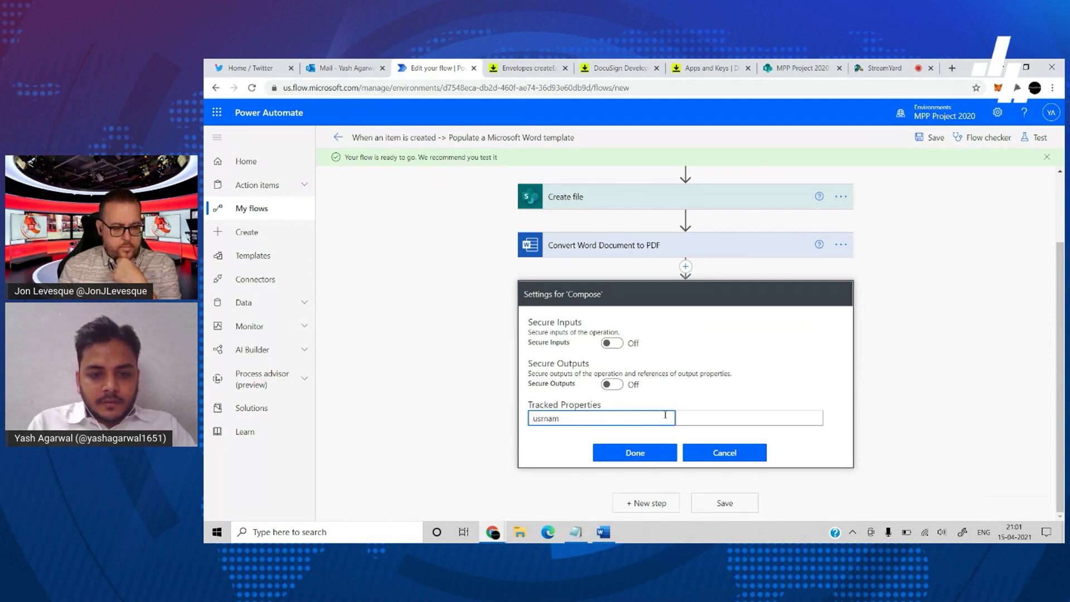
key("BackSpace")
key("BackSpace")
key("BackSpace")
key("BackSpace")
key("BackSpace")
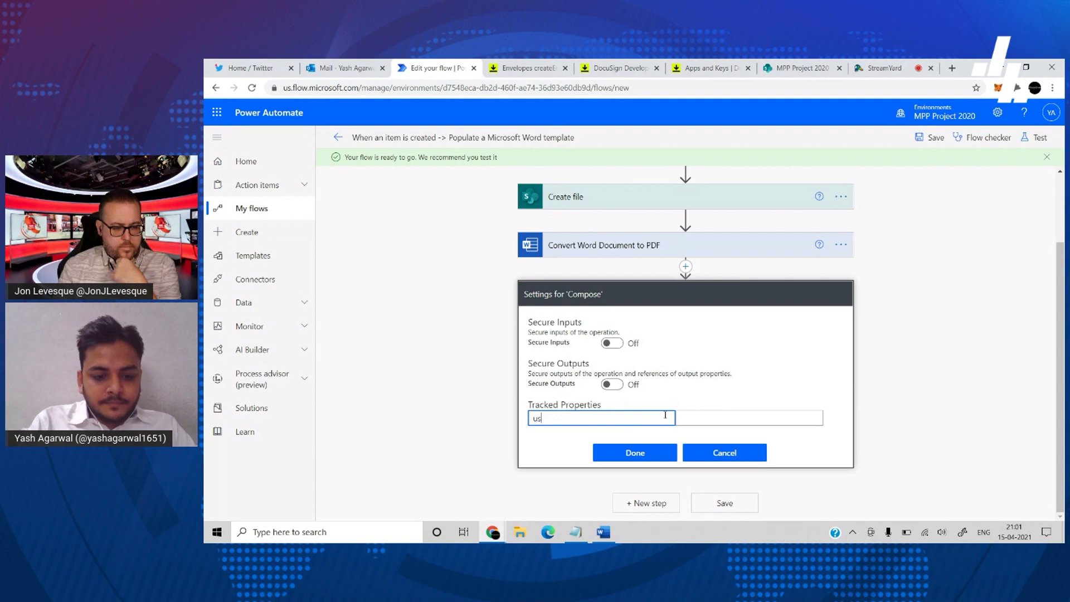
type("serName")
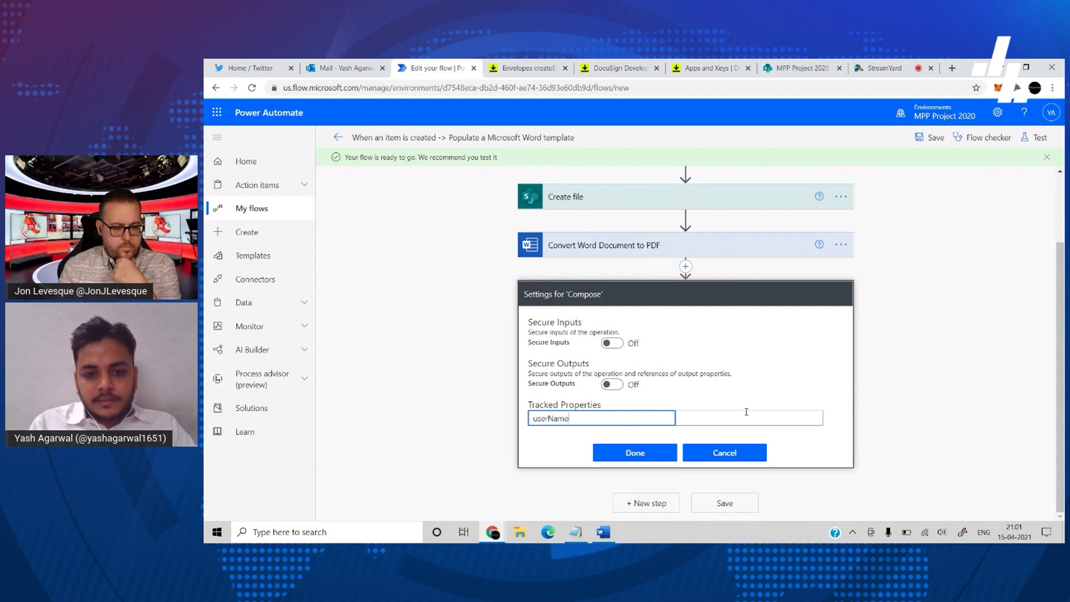
left_click(746, 413)
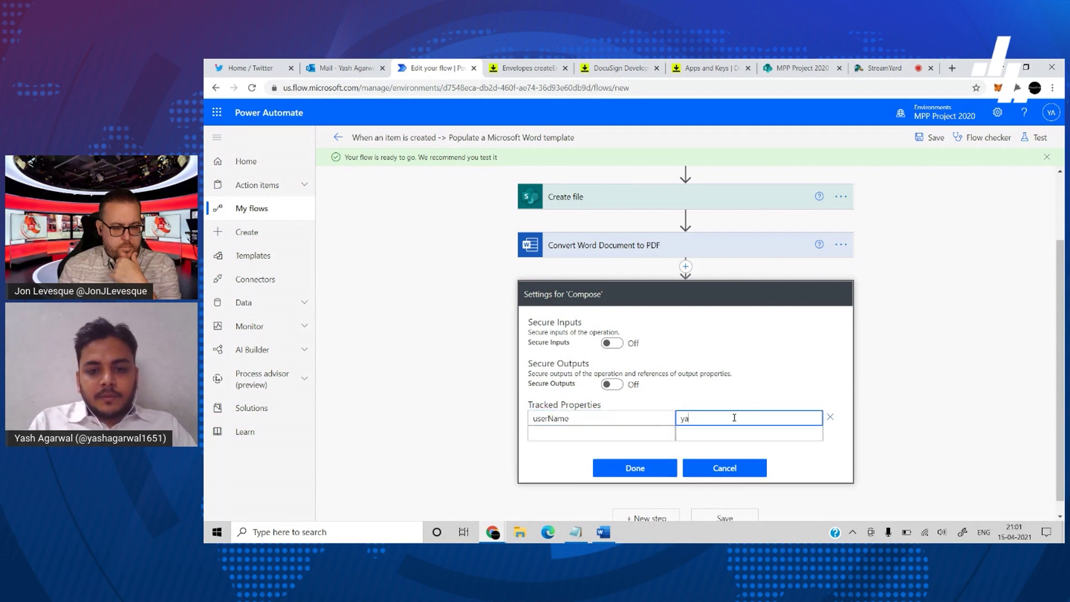
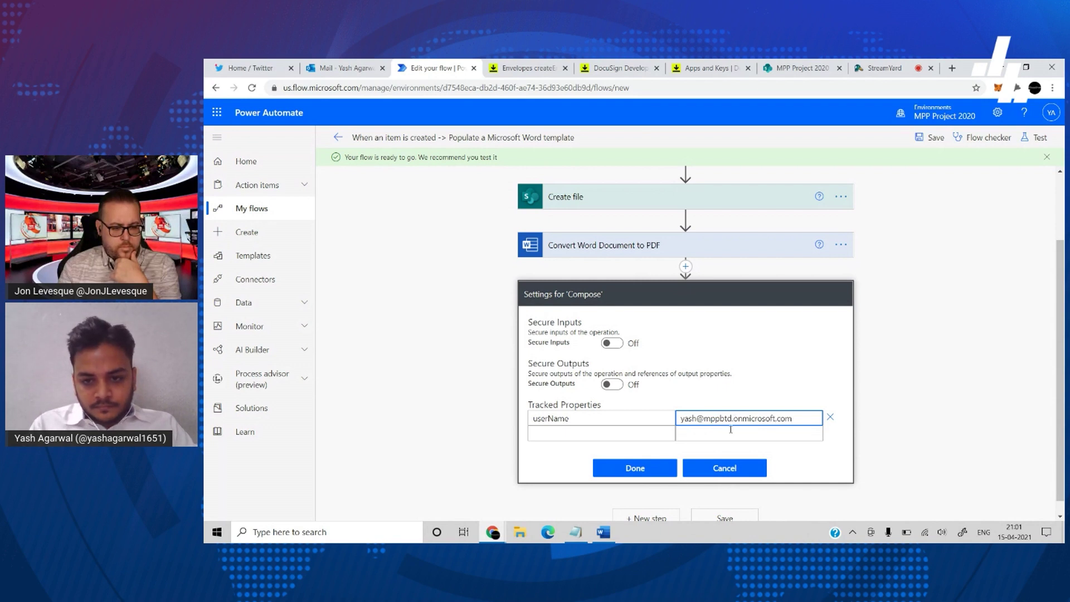
- Add a password tracked property with the account password, and begin an integratorKey property name
left_click(639, 435)
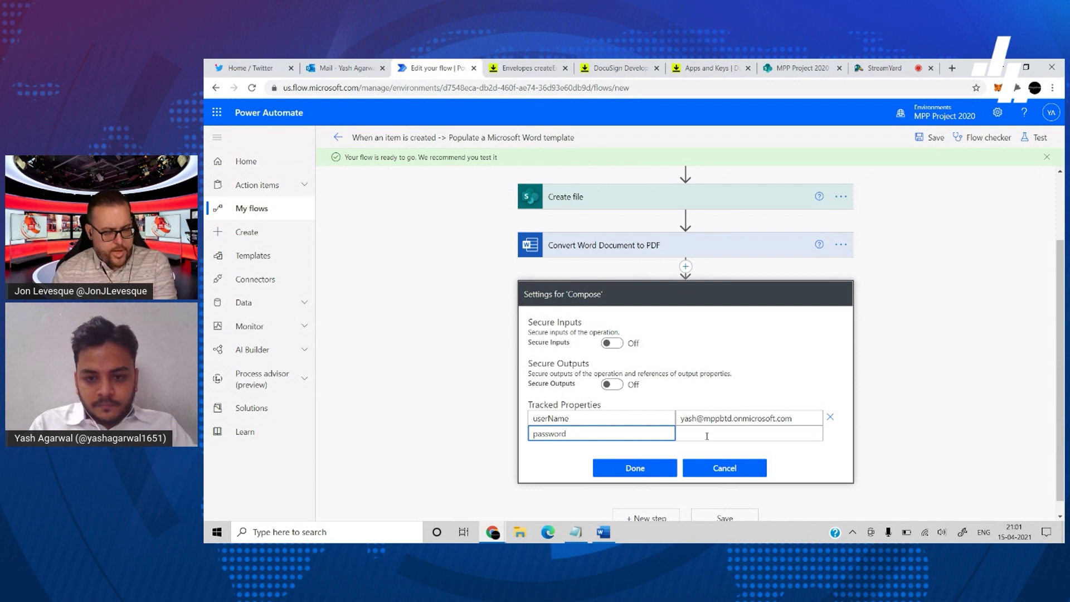
left_click(707, 435)
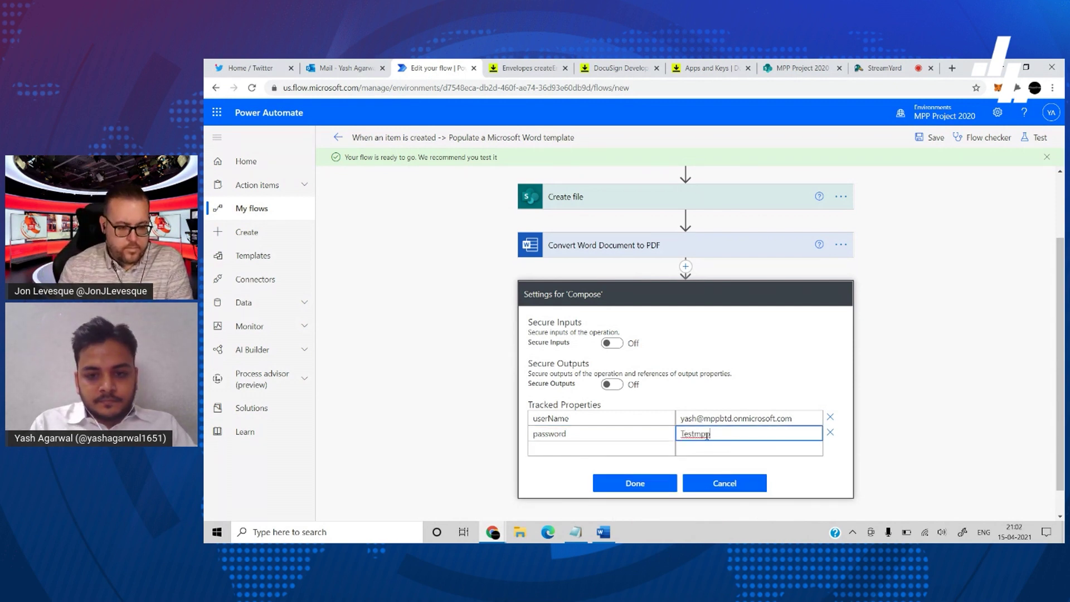
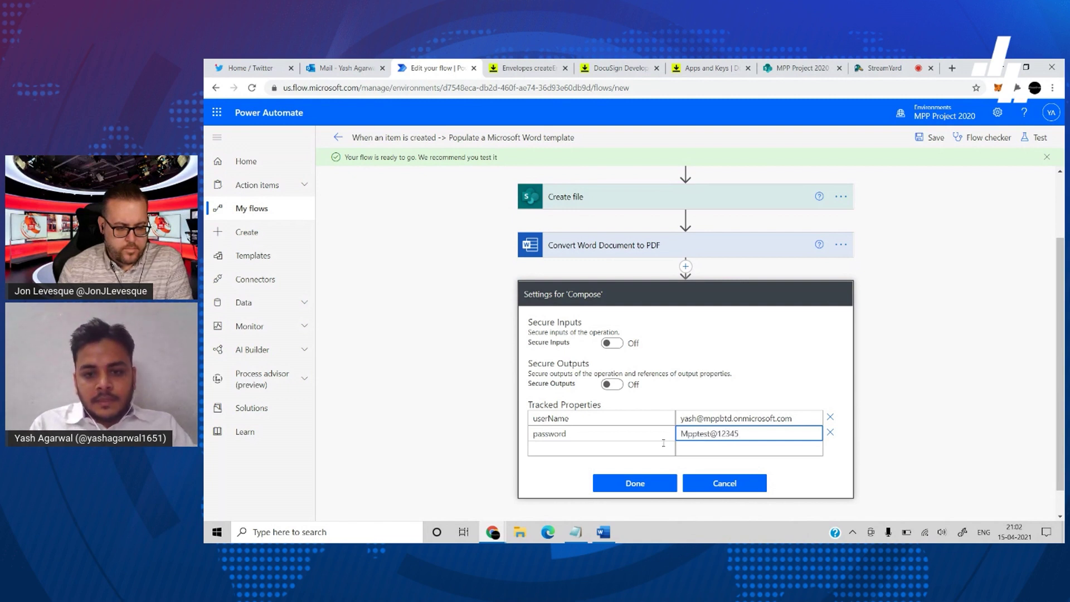
left_click(653, 446)
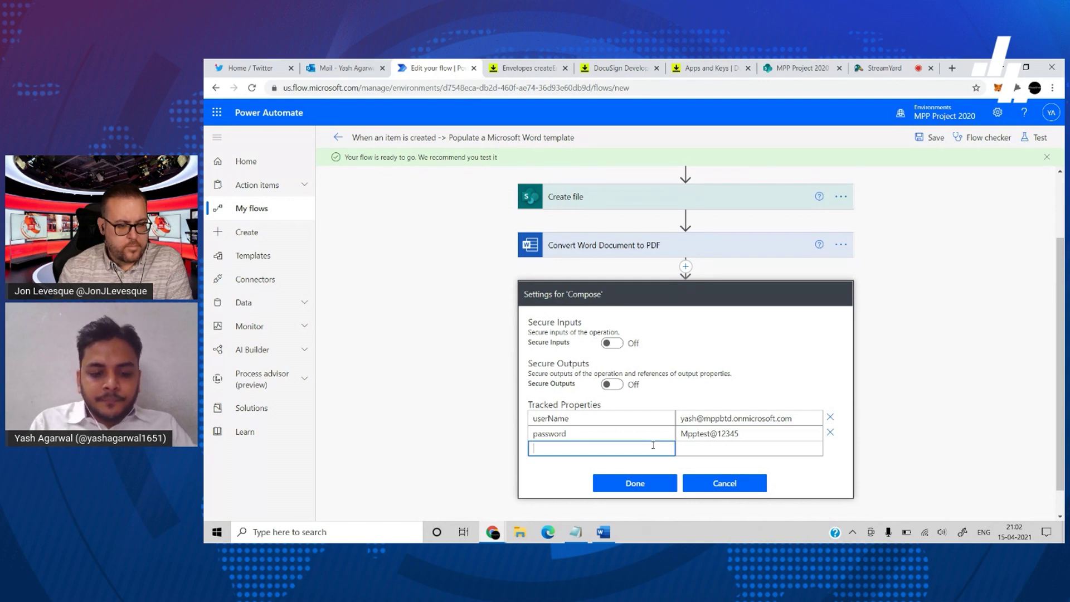
type("integratorKey")
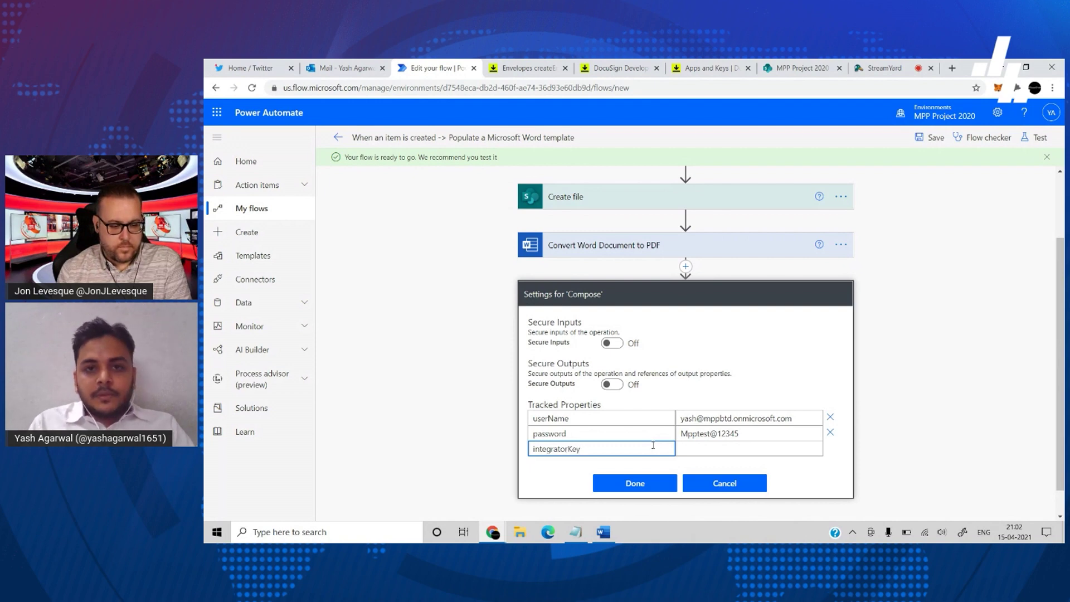
- Copy the tempAppya app's Integration Key from DocuSign Apps and Keys, then return to the flow
left_click(623, 68)
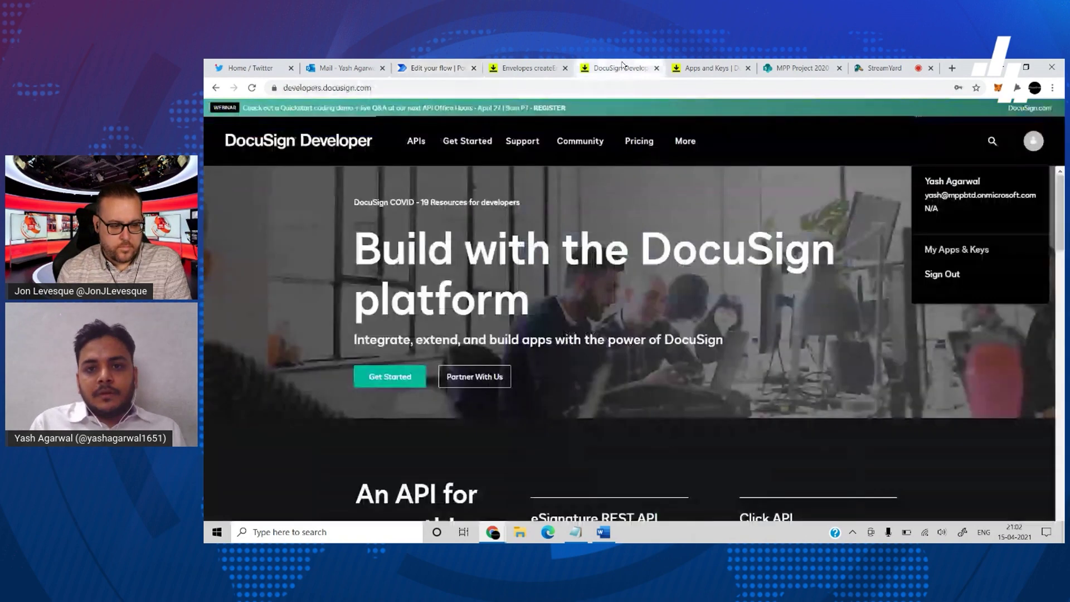
left_click(707, 68)
scroll(701, 375, "down", 2)
left_click(558, 341)
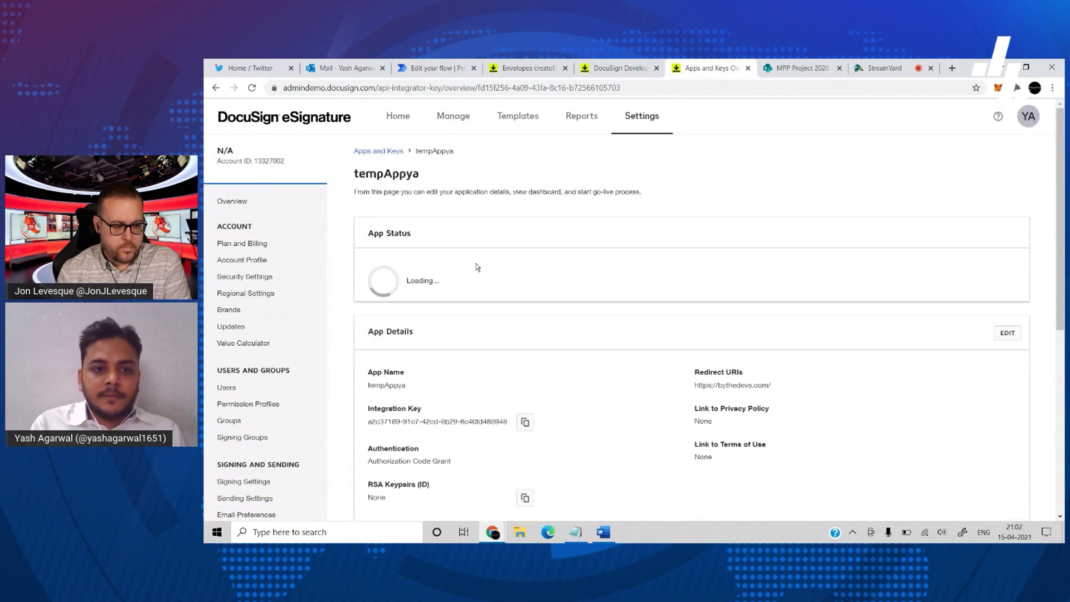
scroll(505, 292, "down", 3)
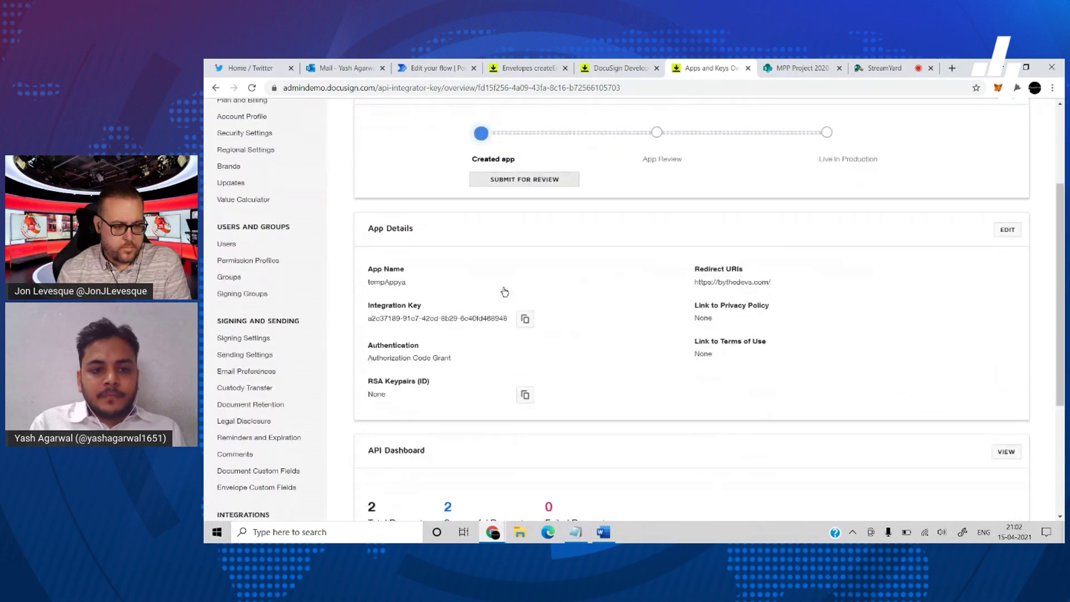
left_click(525, 310)
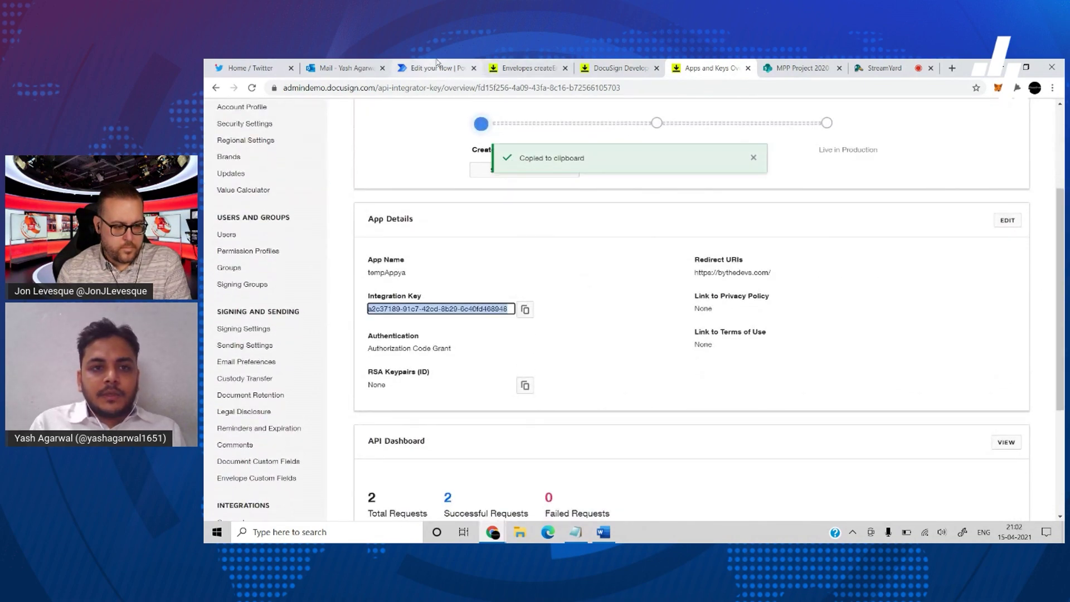
left_click(434, 68)
- Paste the integration key as the integratorKey value and confirm the tracked properties
left_click(732, 450)
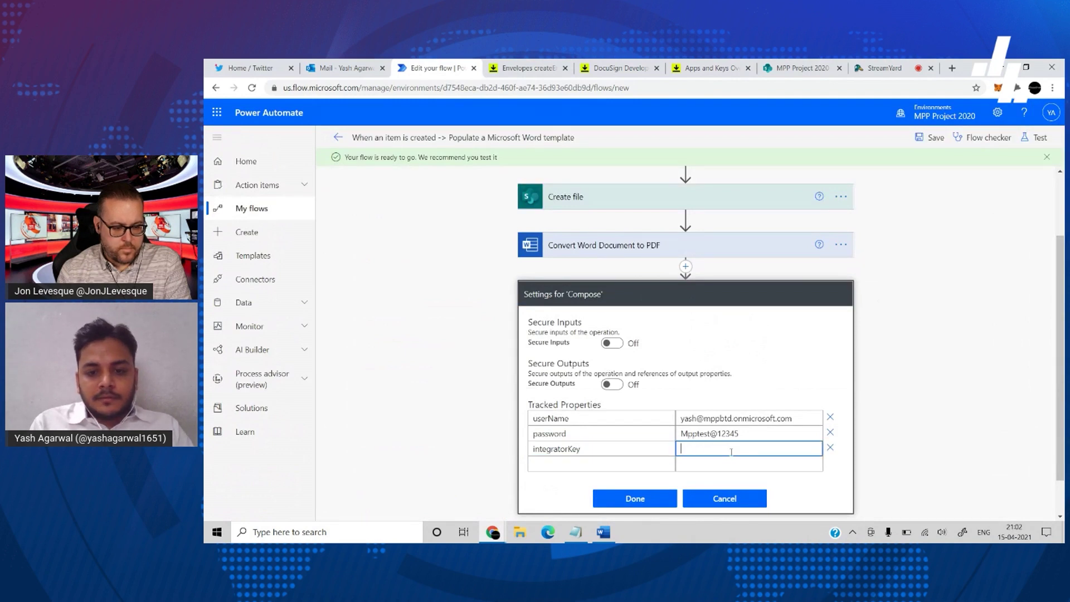
key("ctrl+v")
key("Home")
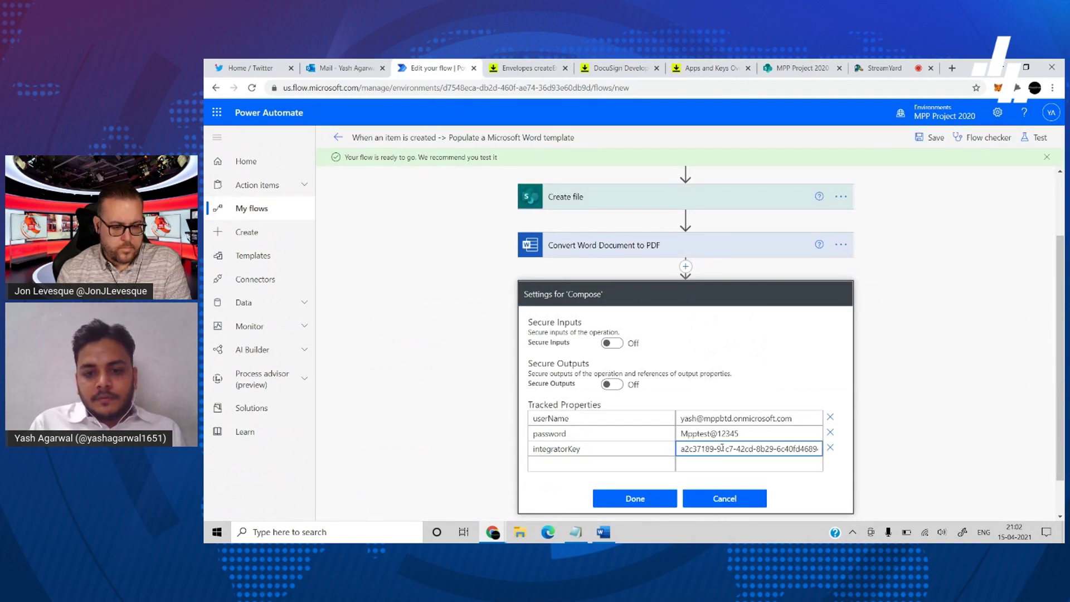
left_click(635, 499)
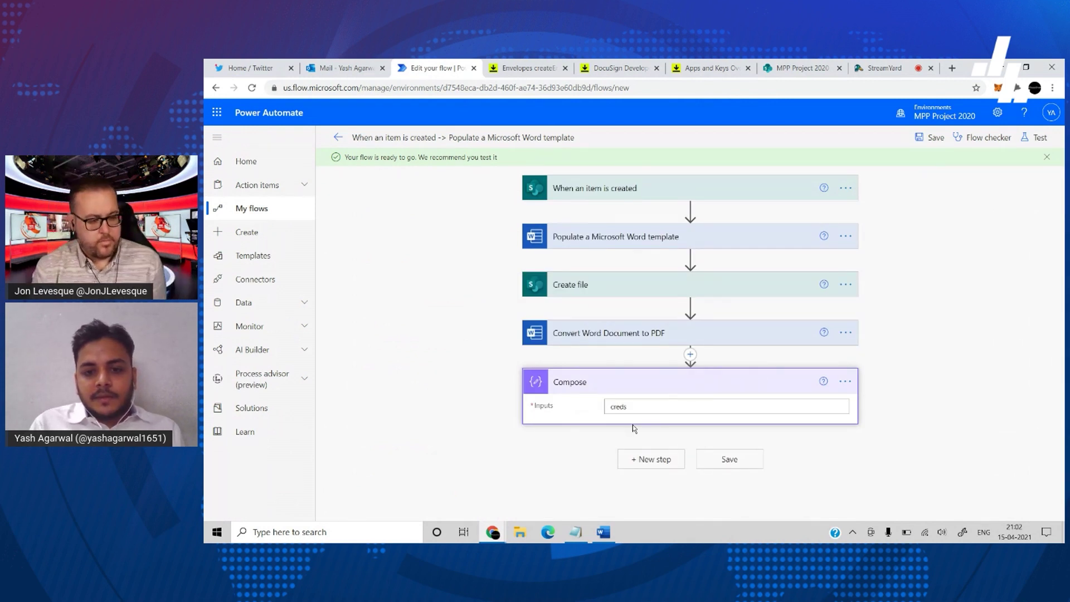
- Add an HTTP step after Compose with Method set to POST
left_click(645, 456)
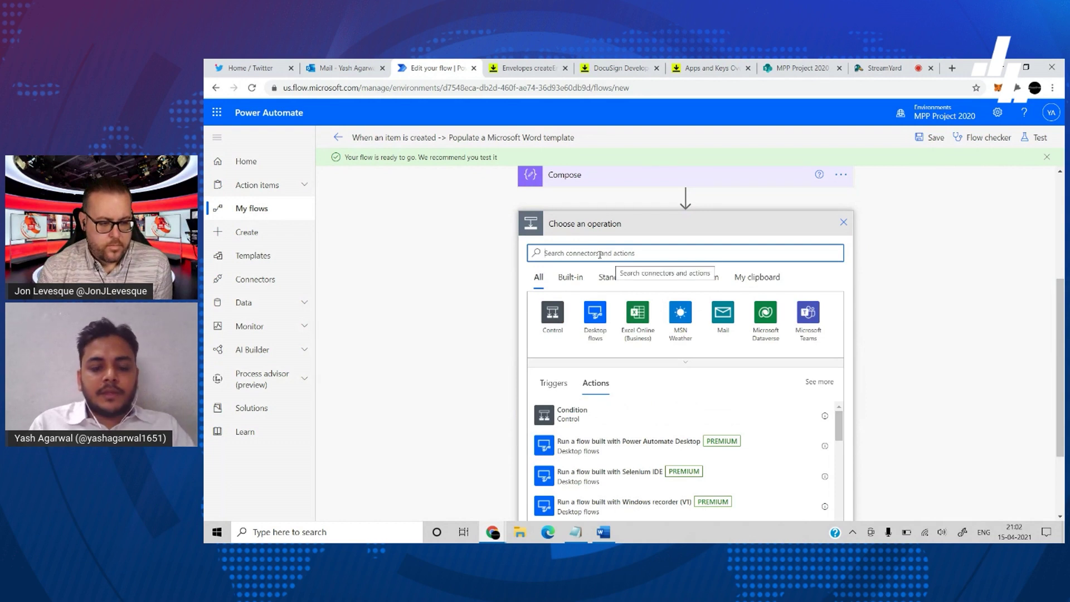
type("http")
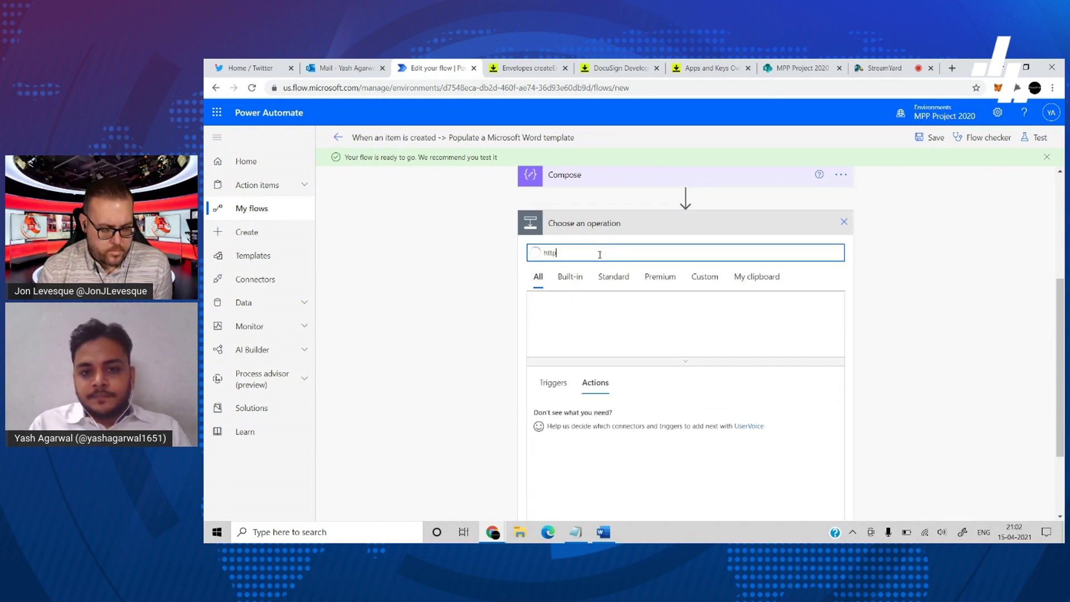
scroll(600, 255, "down", 1)
left_click(574, 398)
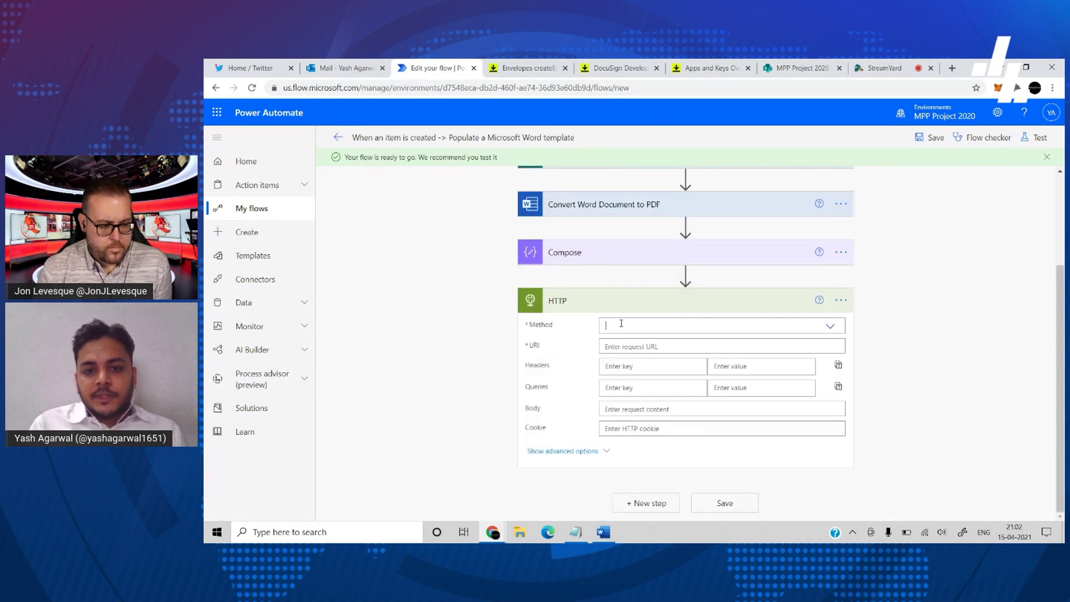
left_click(621, 324)
left_click(630, 366)
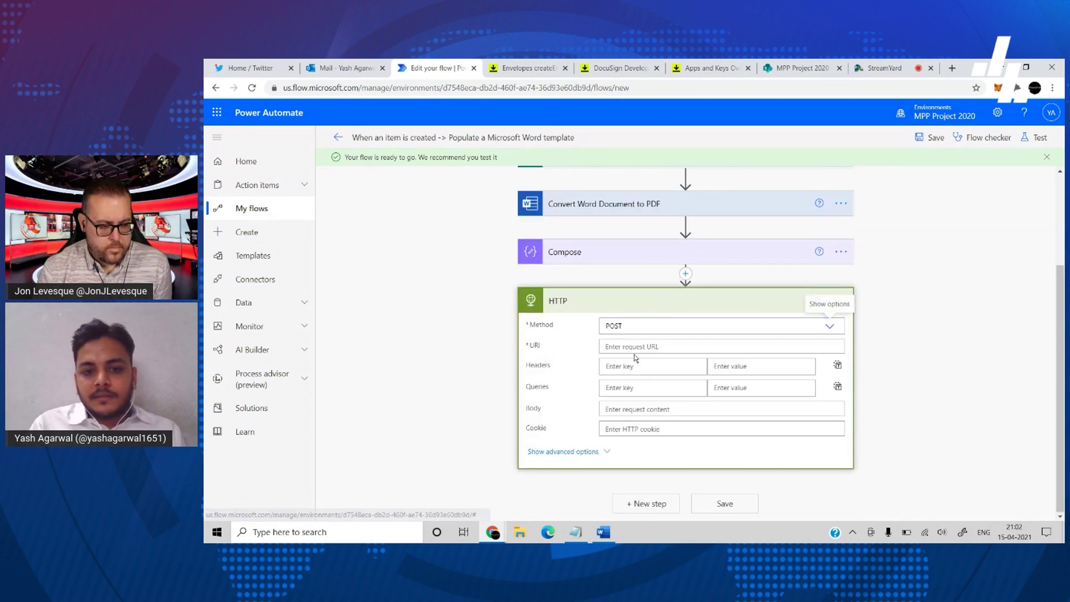
left_click(650, 365)
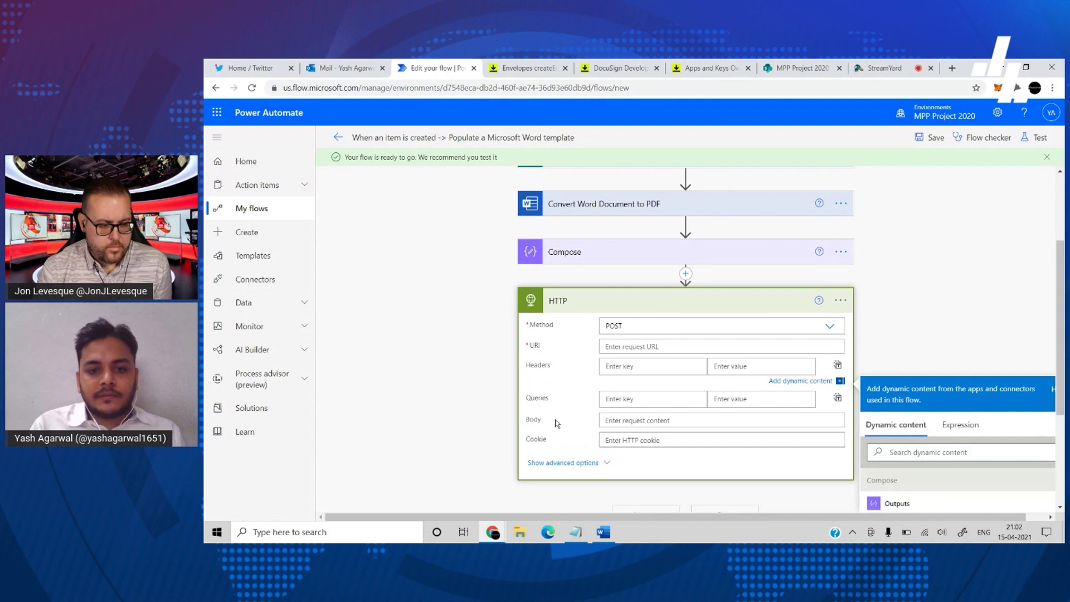
scroll(604, 409, "down", 3)
- Copy X-Docusign-Authentication from Notepad into the HTTP header key
left_click(603, 532)
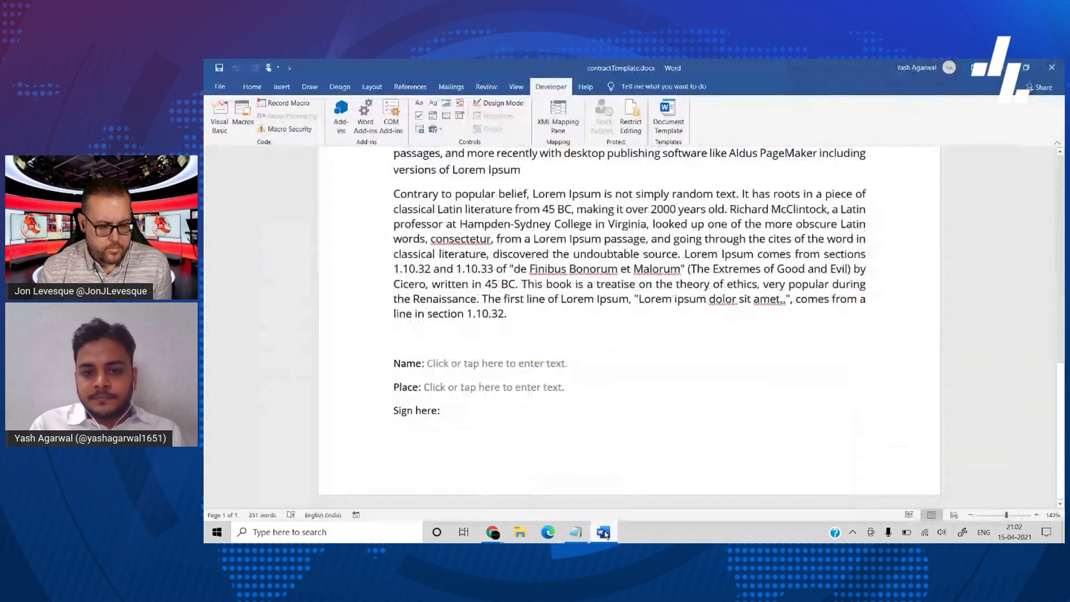
left_click(578, 536)
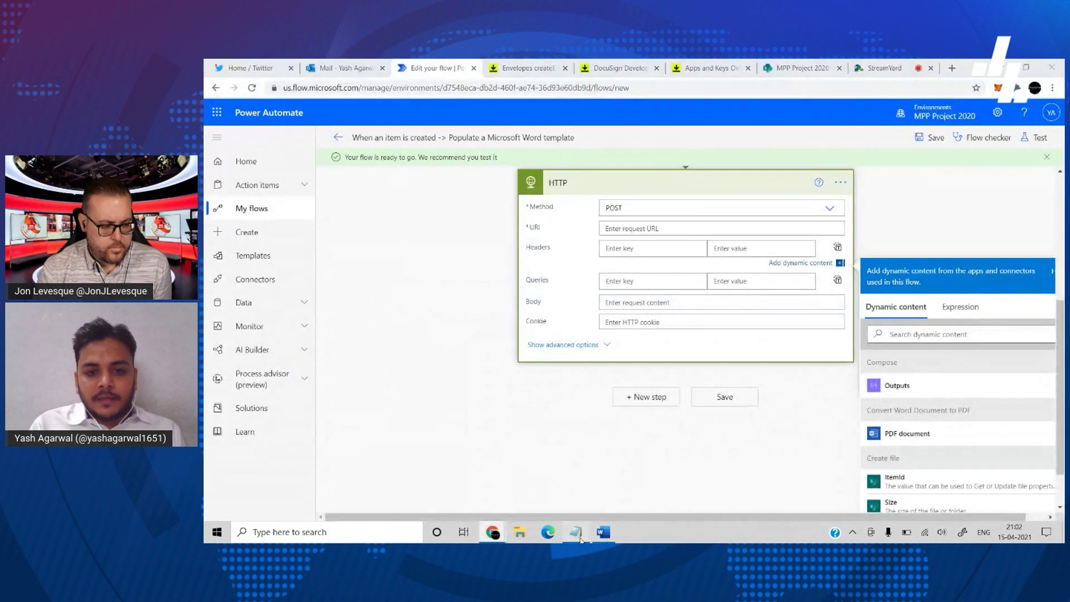
left_click(578, 535)
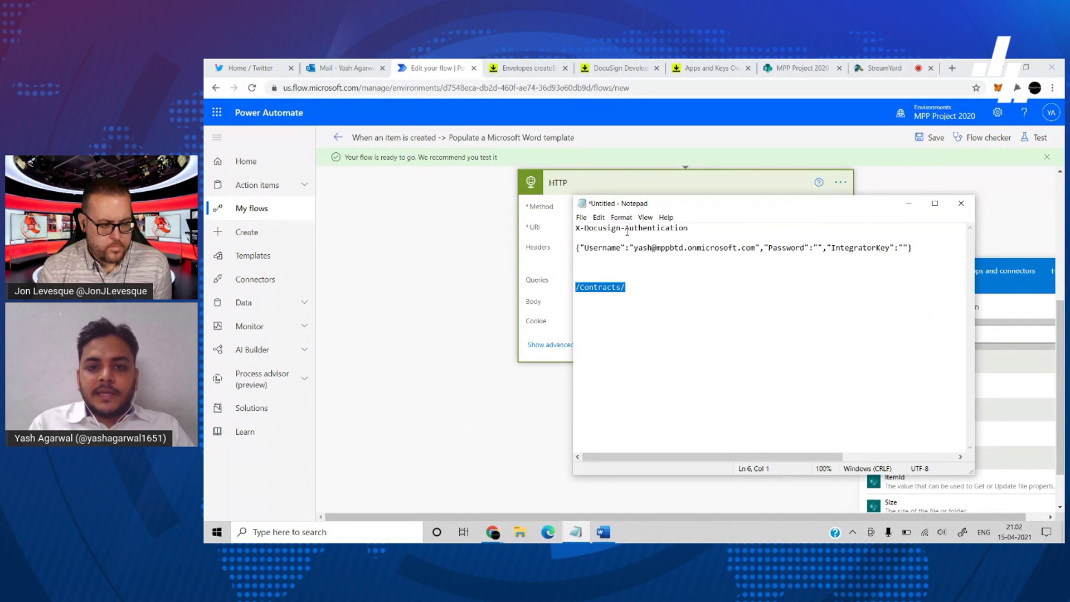
left_click(627, 230)
left_click_drag(707, 234, 584, 229)
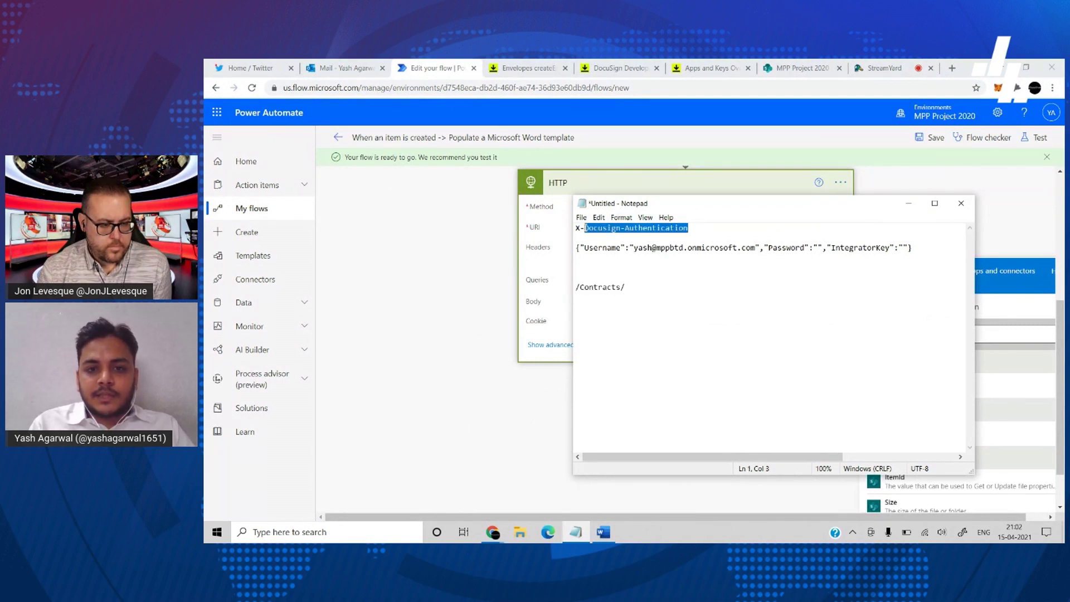
left_click(539, 262)
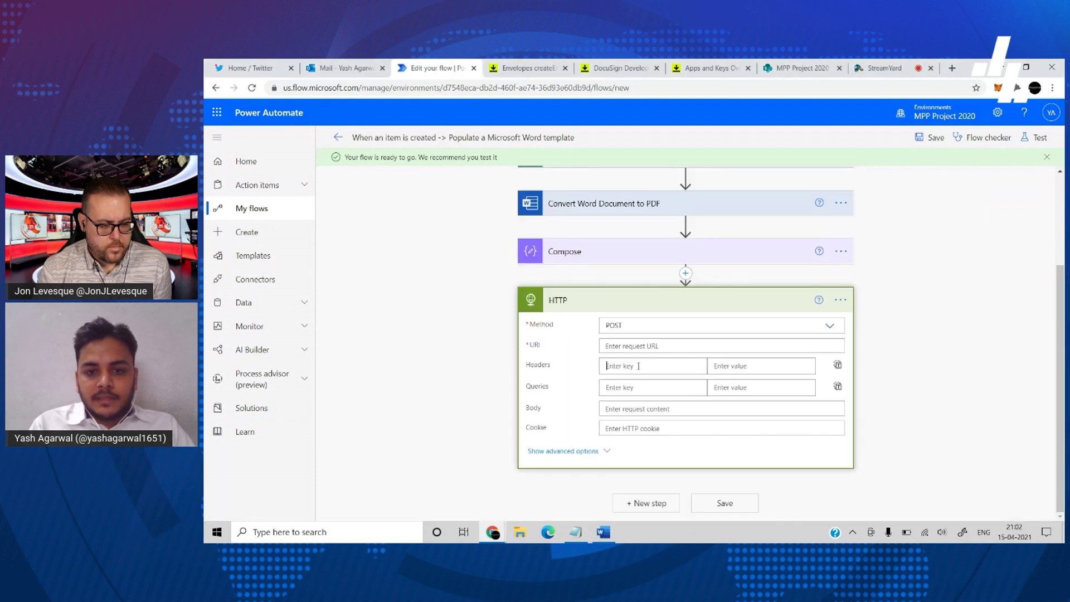
key("ctrl+v")
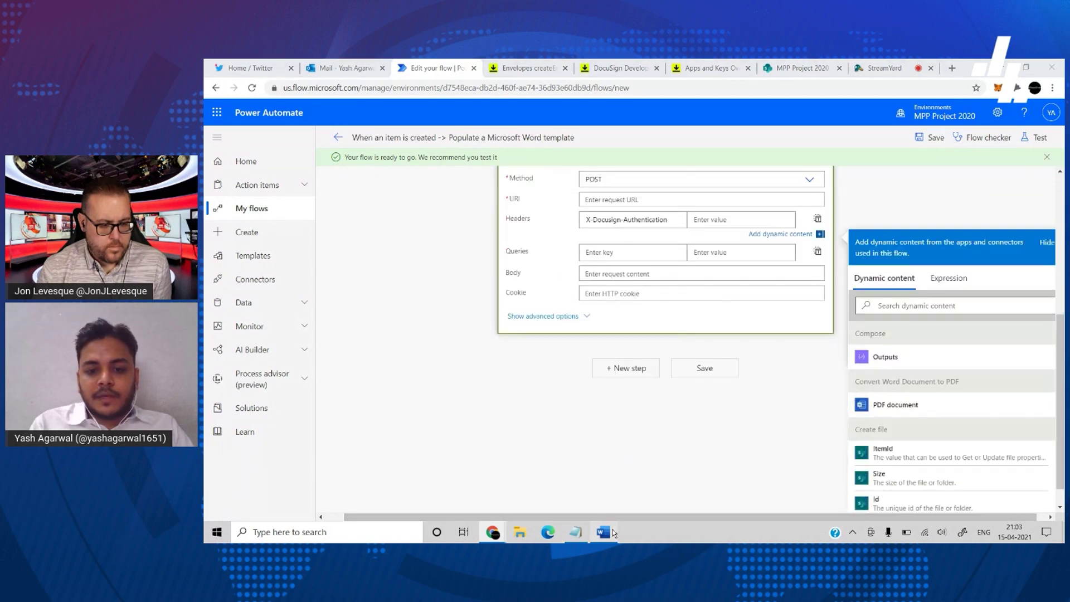
- Paste the credentials JSON from Notepad as the header value
left_click(612, 532)
left_click(612, 533)
left_click(575, 532)
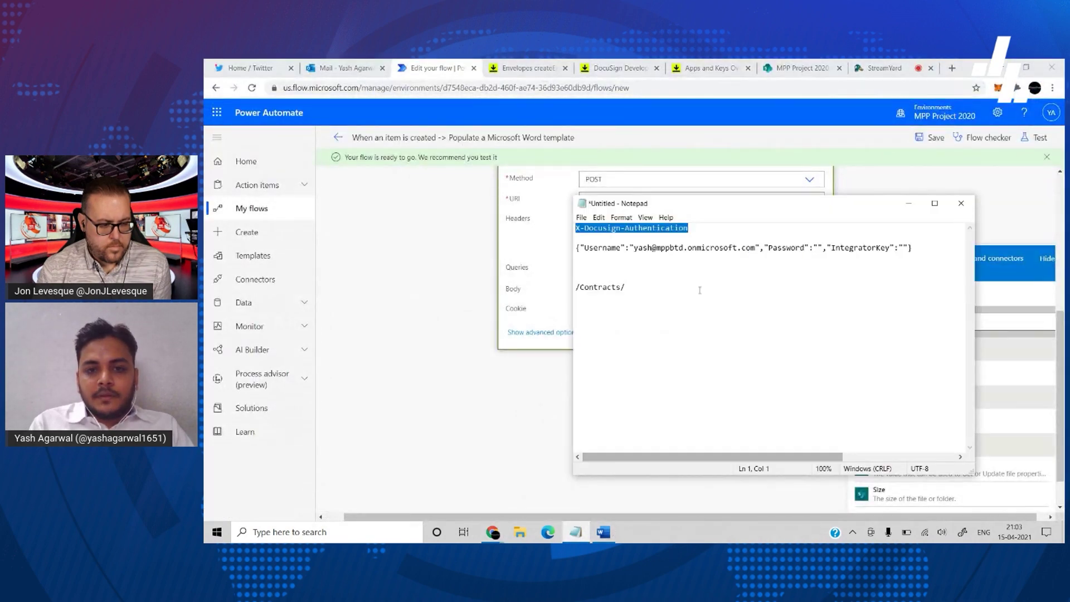
left_click_drag(914, 248, 580, 248)
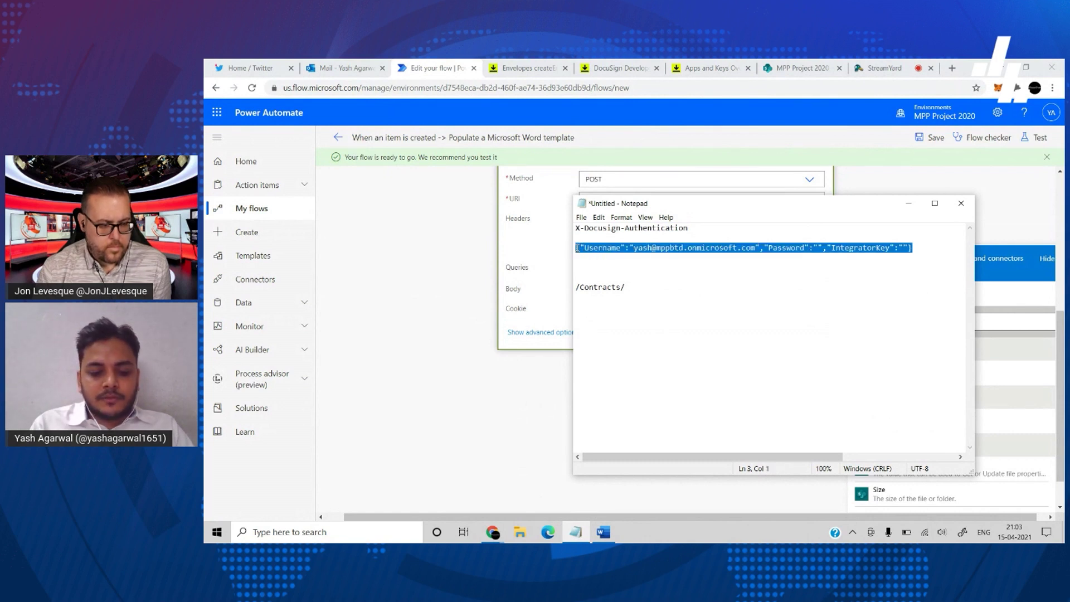
scroll(494, 269, "up", 1)
left_click(517, 281)
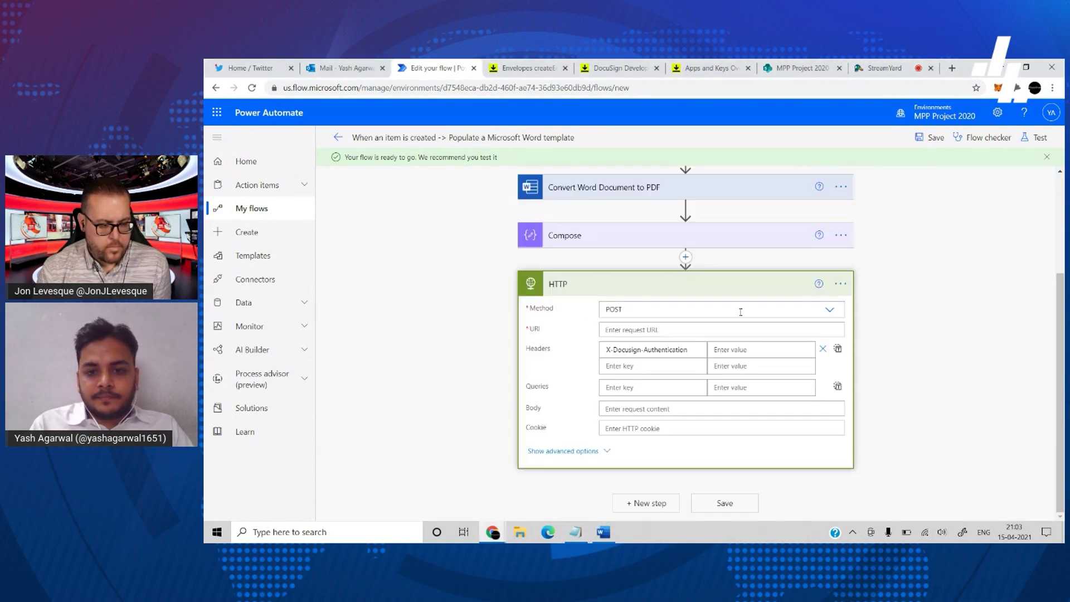
left_click(741, 351)
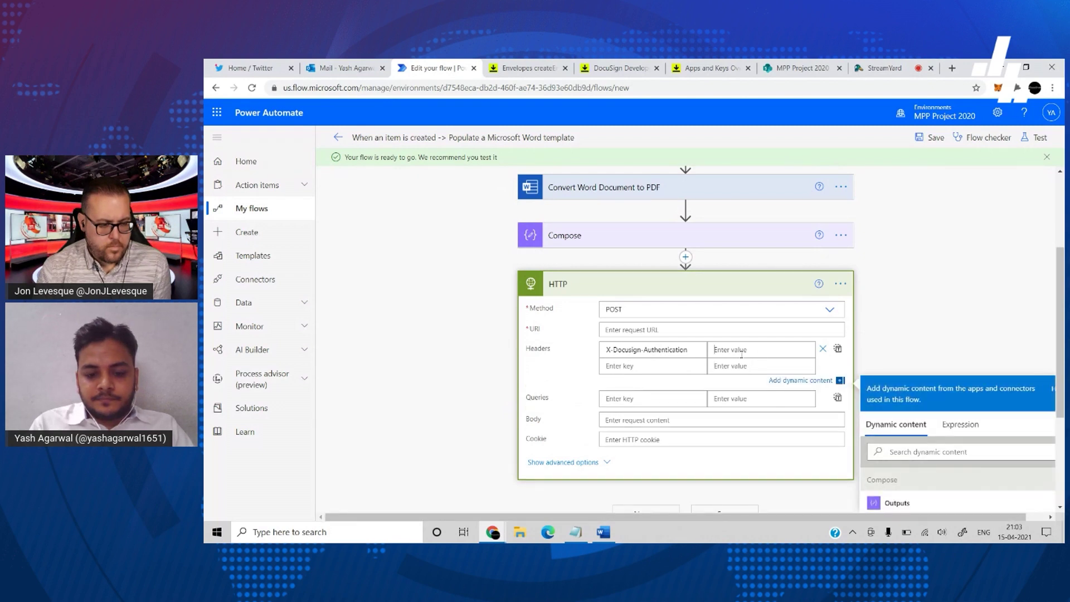
key("ctrl+v")
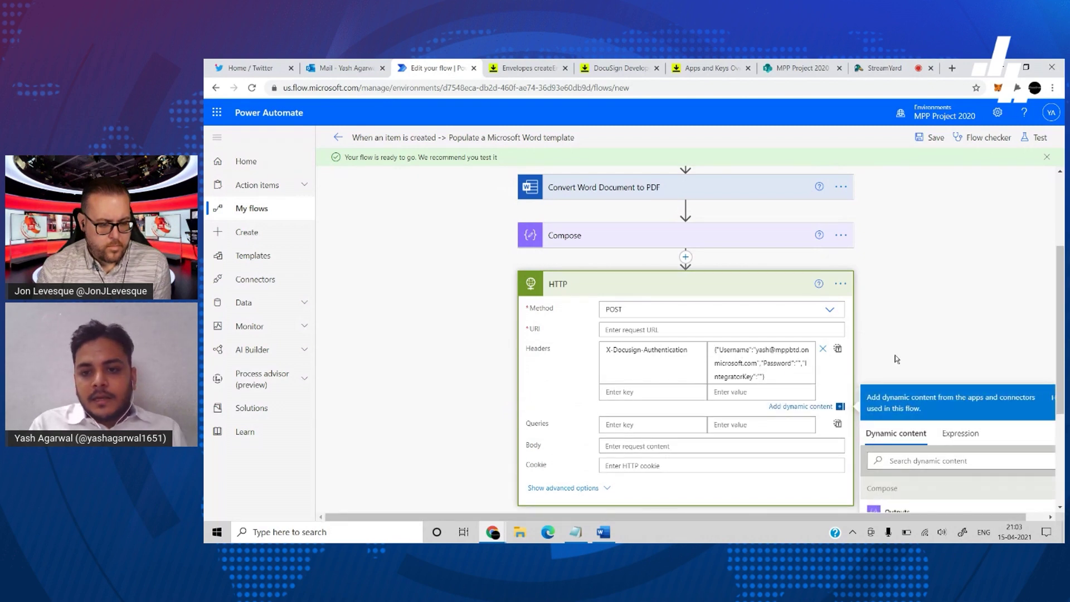
left_click(896, 356)
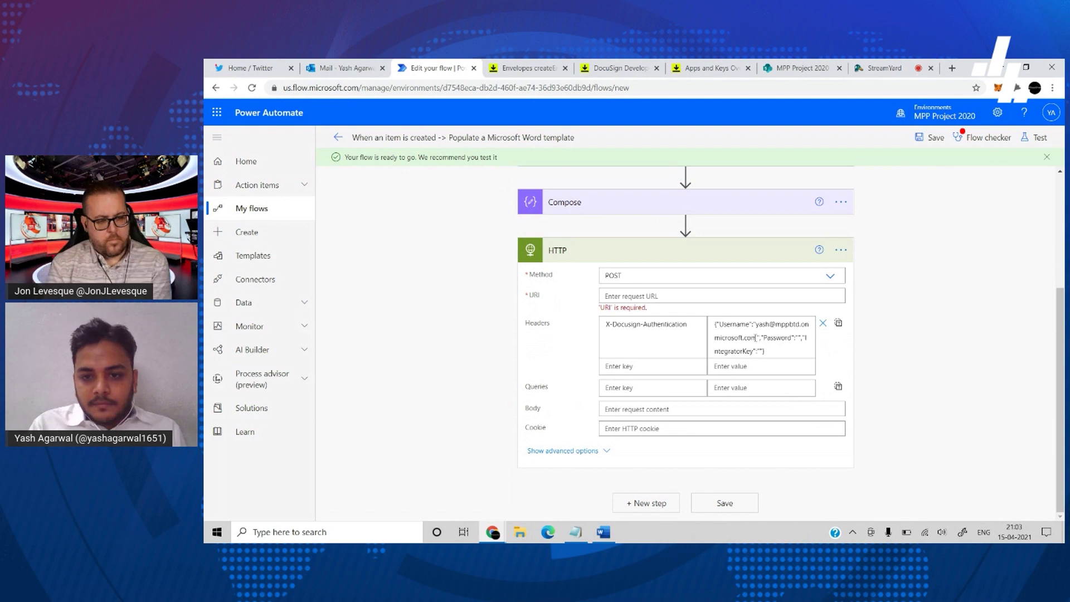
- Clear the e-mail from Username and write an actions('Compose')?['trackedProperties'] username expression
left_click_drag(757, 338, 758, 327)
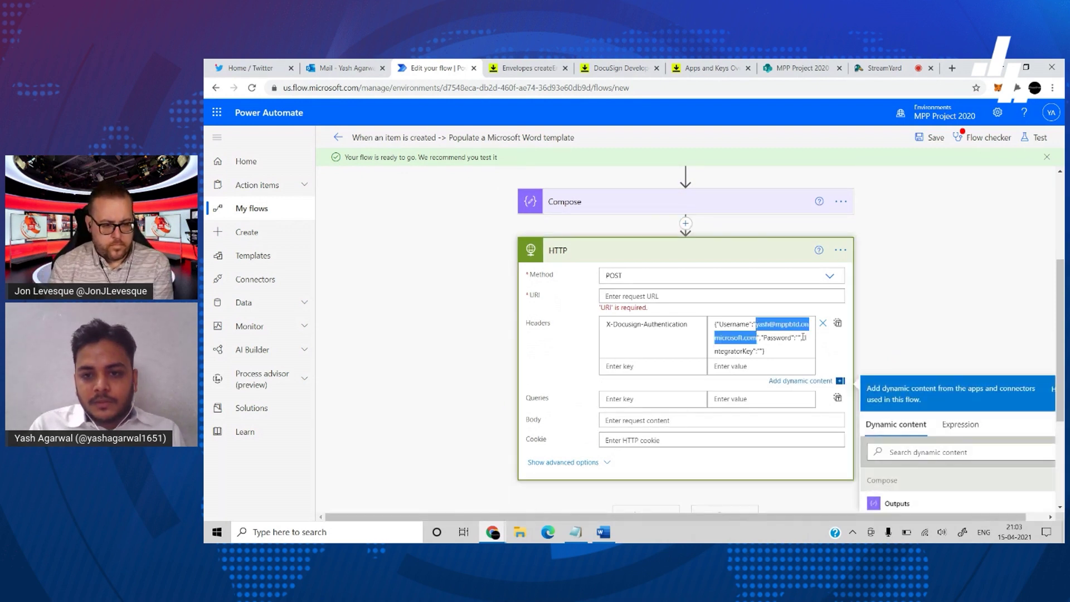
key("BackSpace")
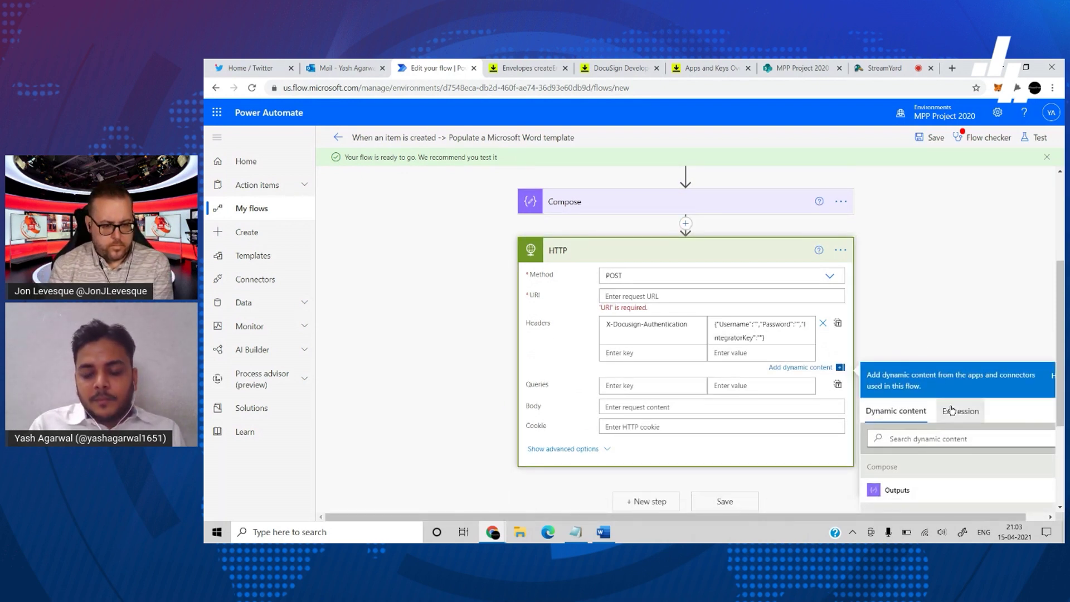
left_click(960, 411)
type("acti")
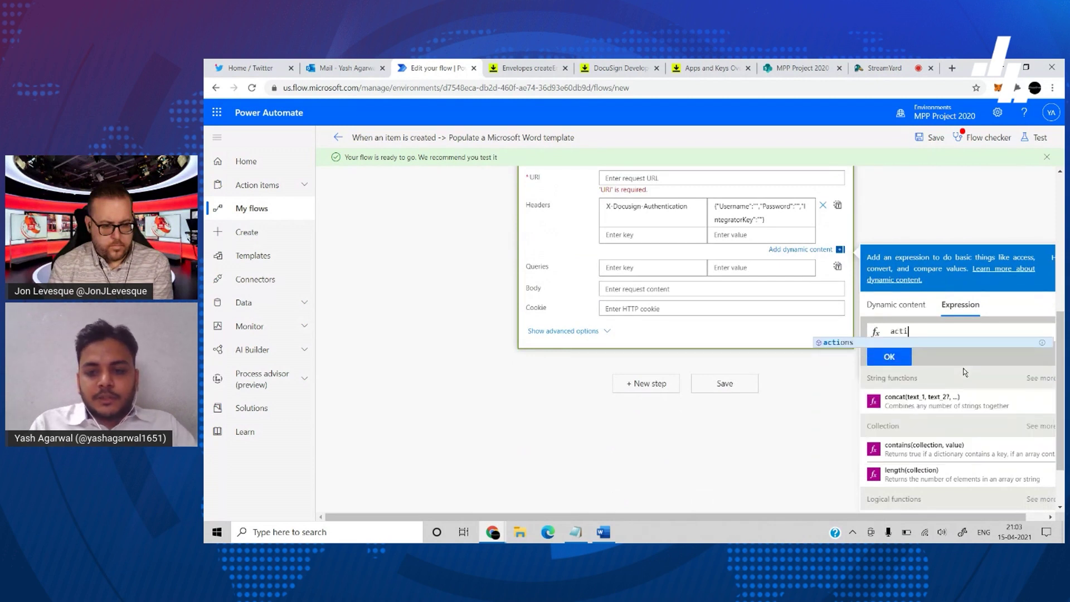
type("ons(")
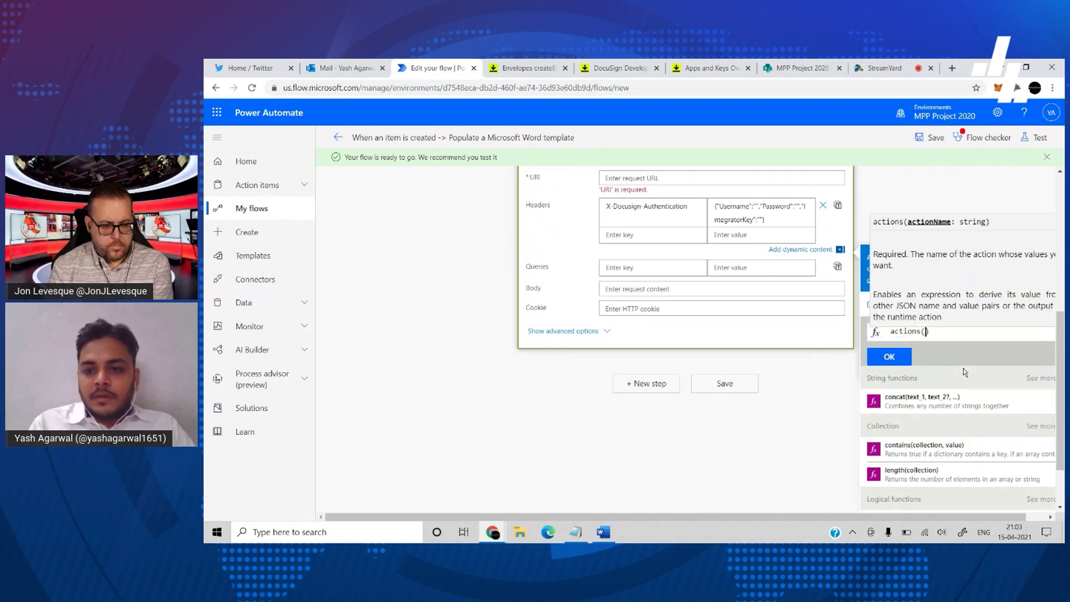
type("'")
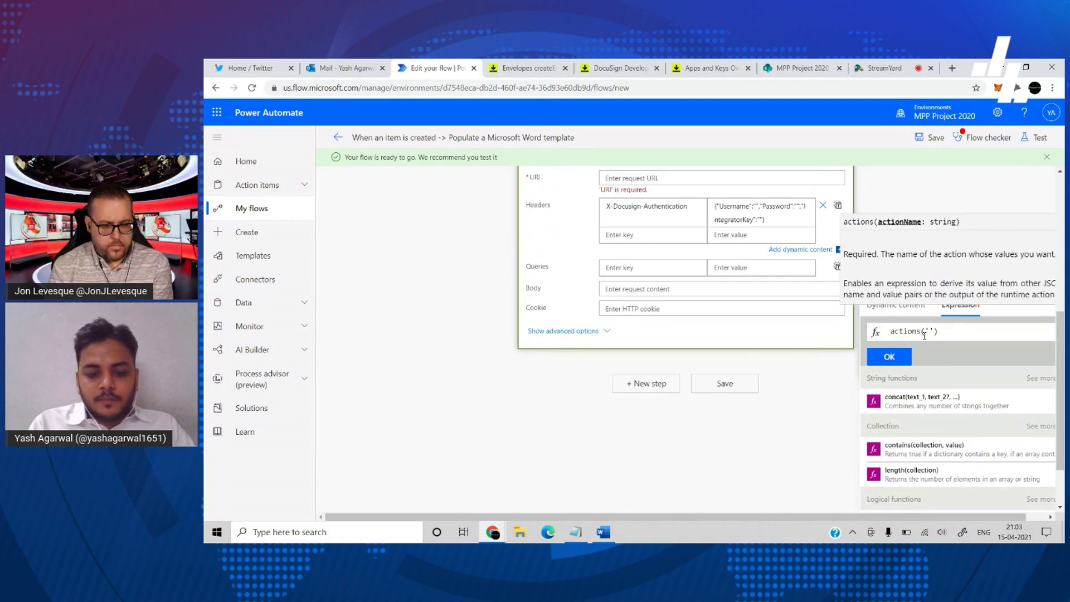
type("Compose')")
type("?[")
type("'tracked")
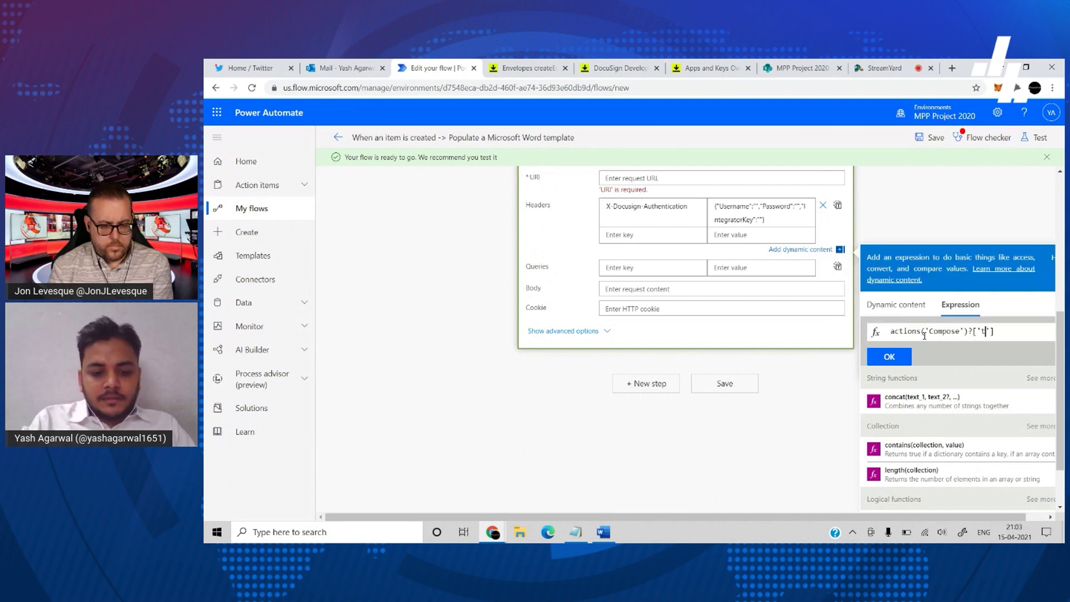
type("Properties]?['us")
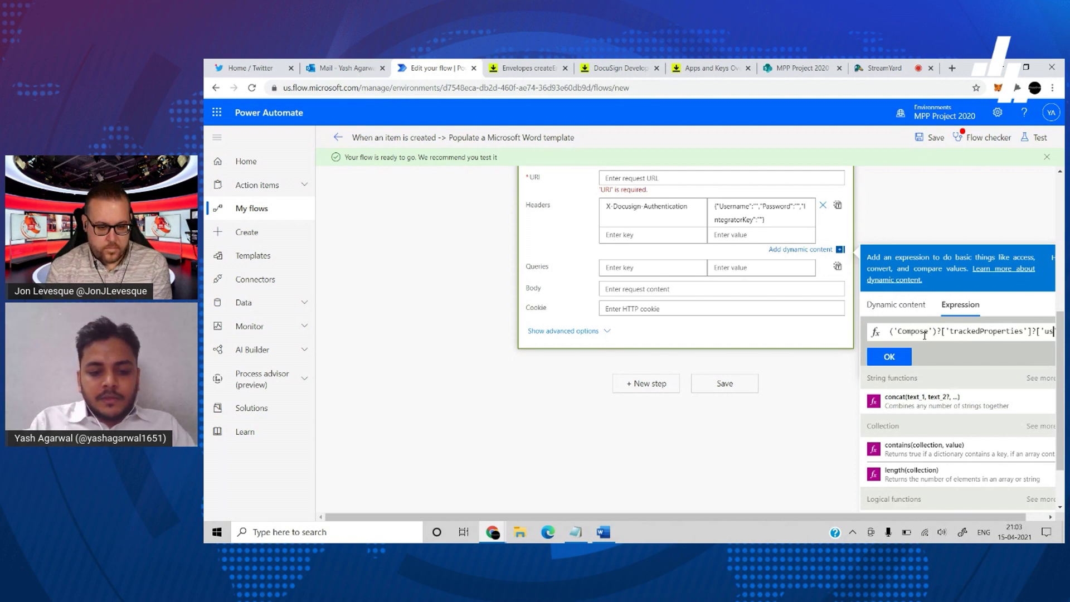
type("ername")
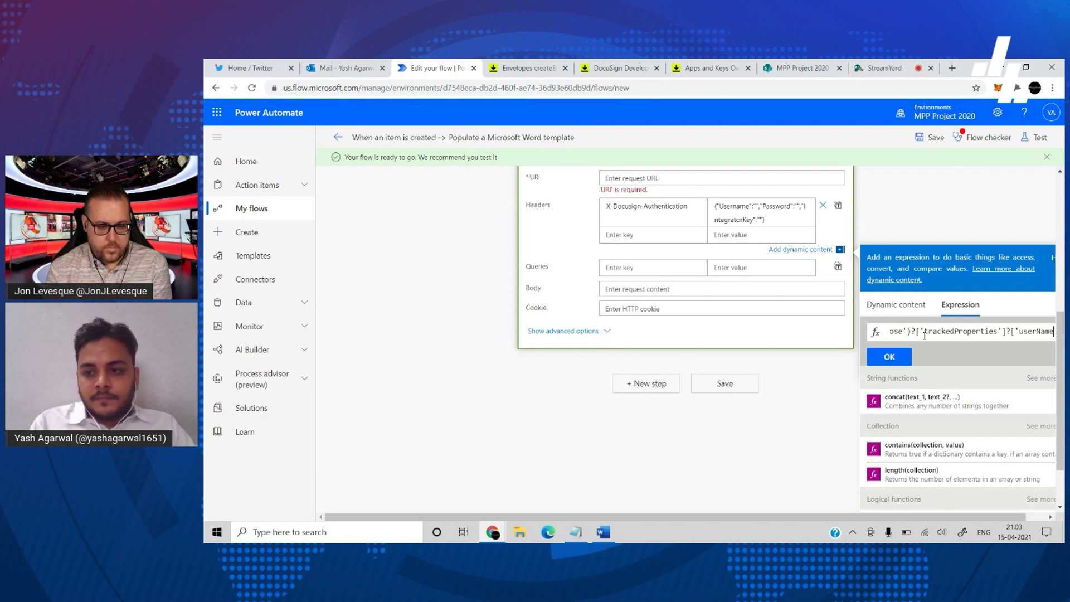
- Insert the userName expression for Username and a 'password' variant for Password
key("ctrl+a")
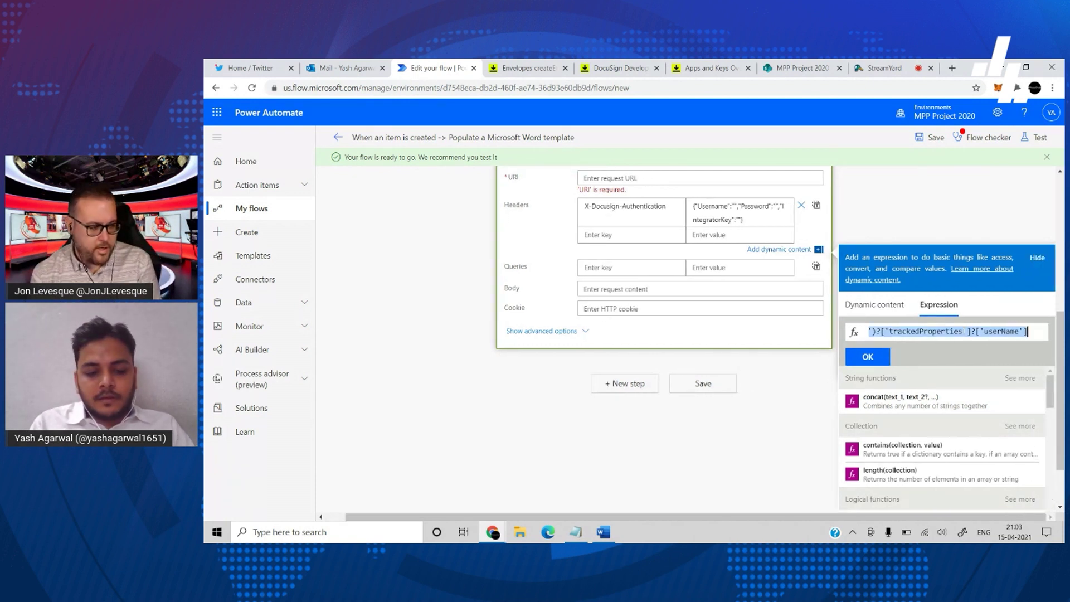
left_click(880, 357)
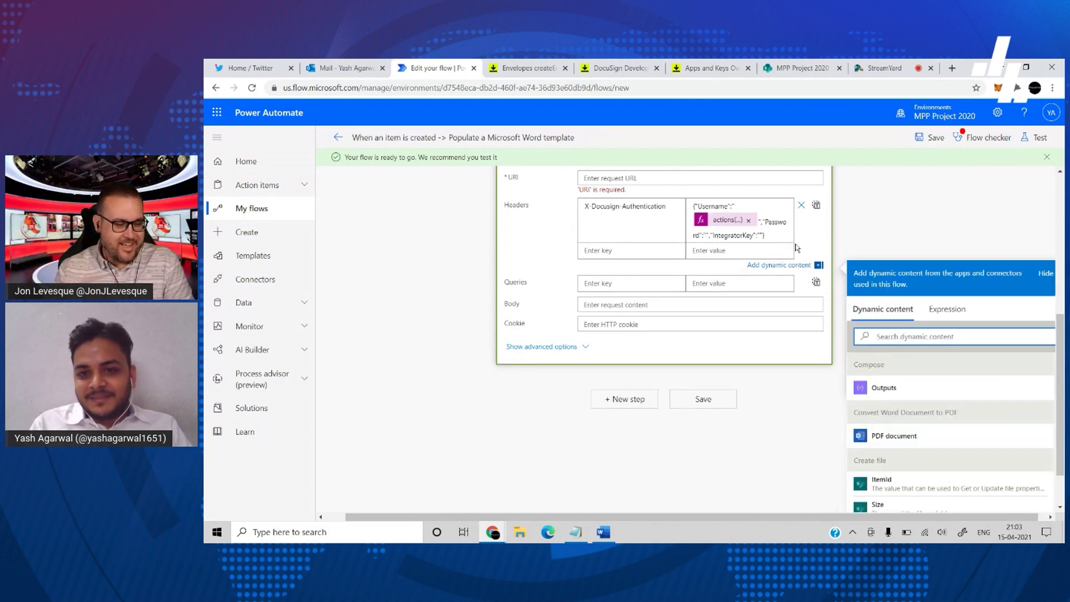
left_click(707, 235)
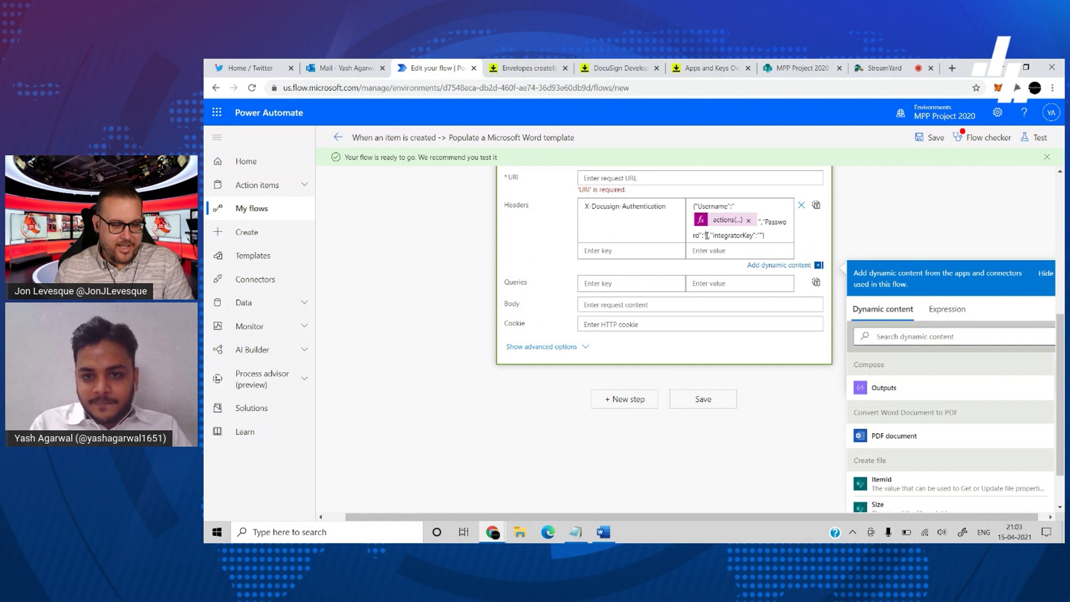
left_click(944, 315)
key("ctrl+v")
double_click(1019, 346)
type("password")
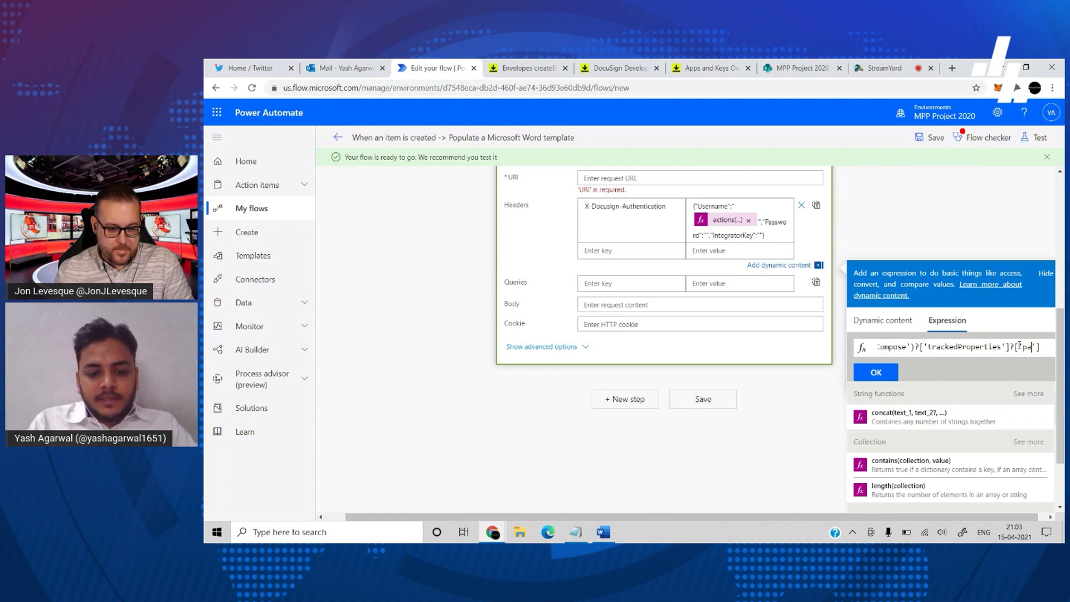
left_click(874, 374)
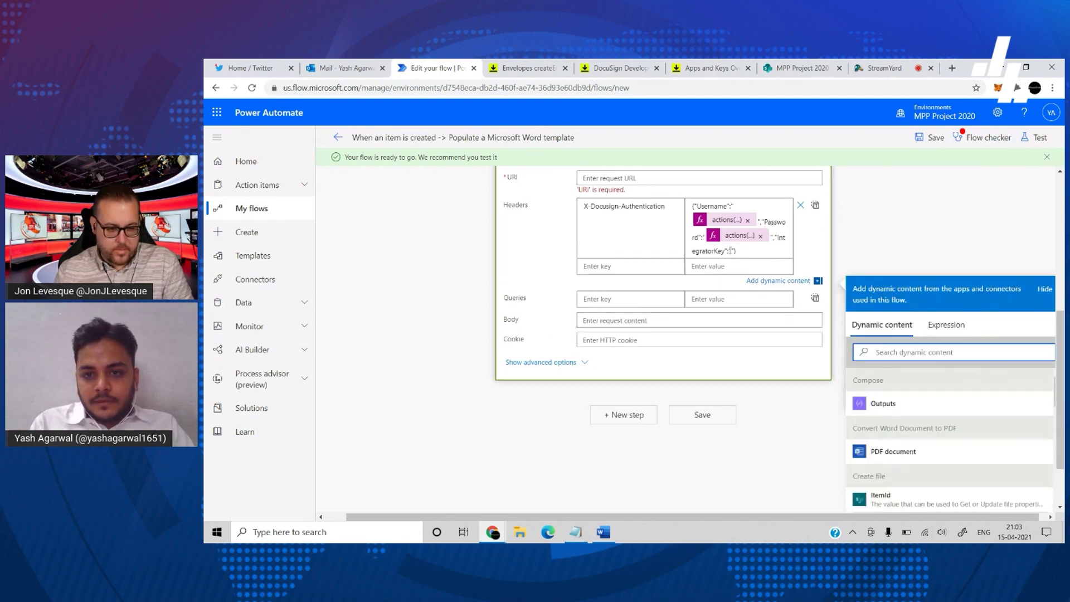
- Insert the 'integratorKey' trackedProperties expression for the IntegratorKey value
left_click(947, 324)
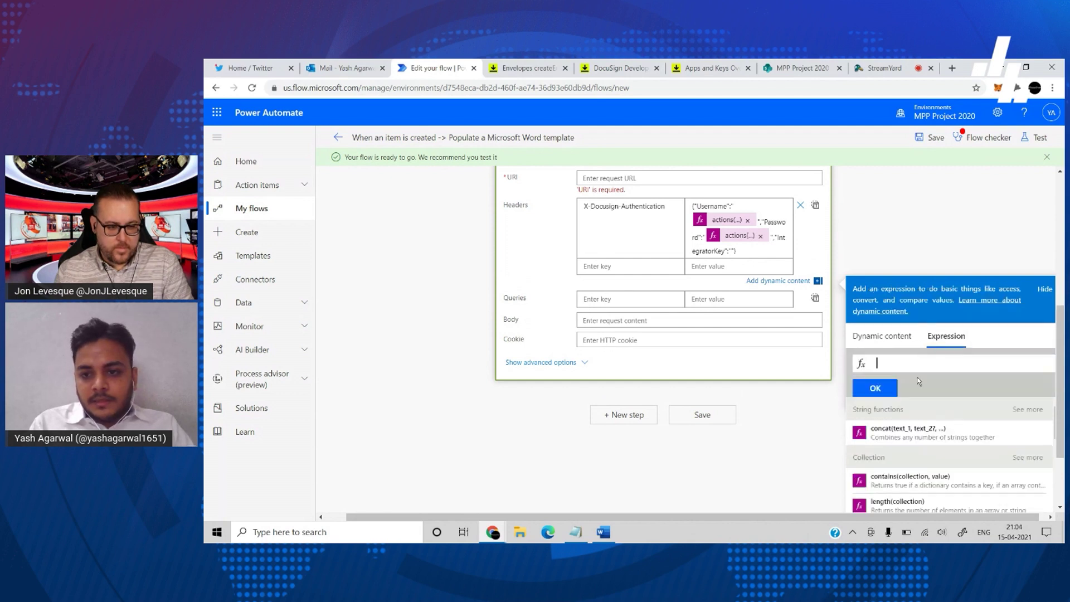
key("ctrl+v")
double_click(1010, 363)
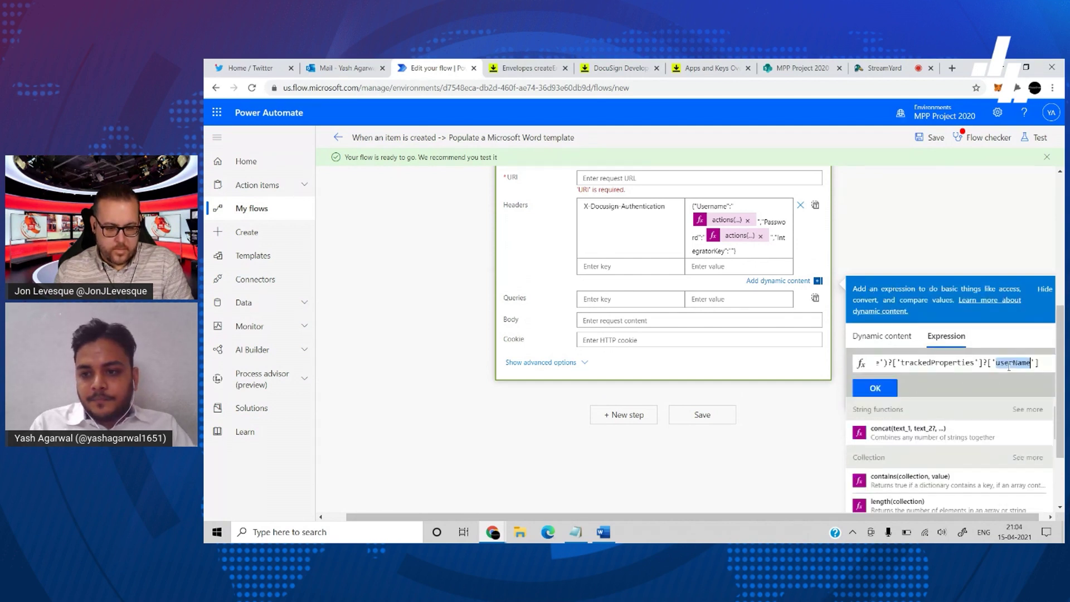
type("integrat")
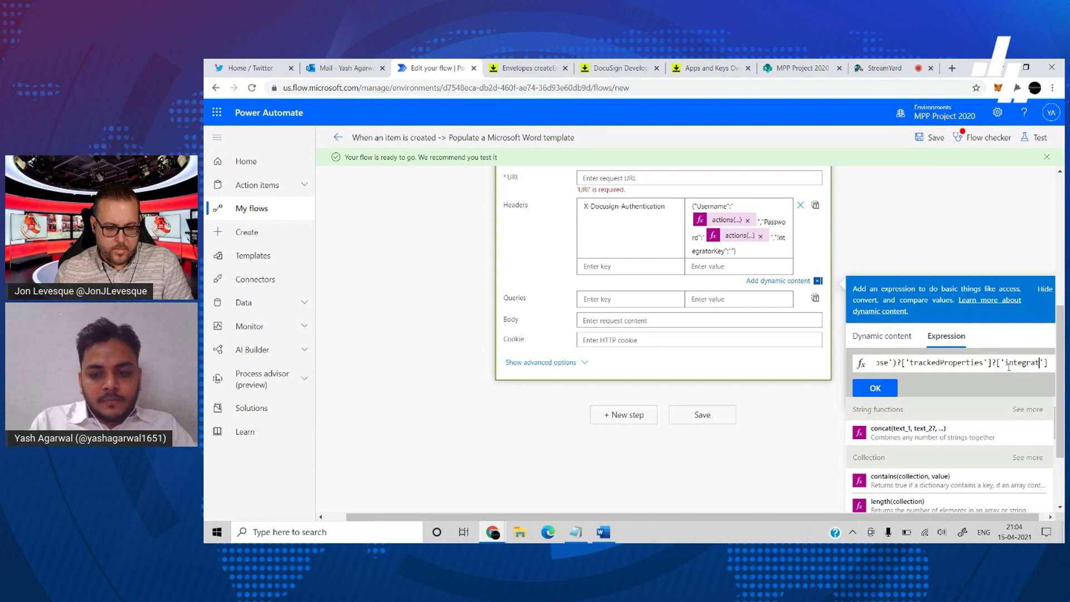
type("orKey")
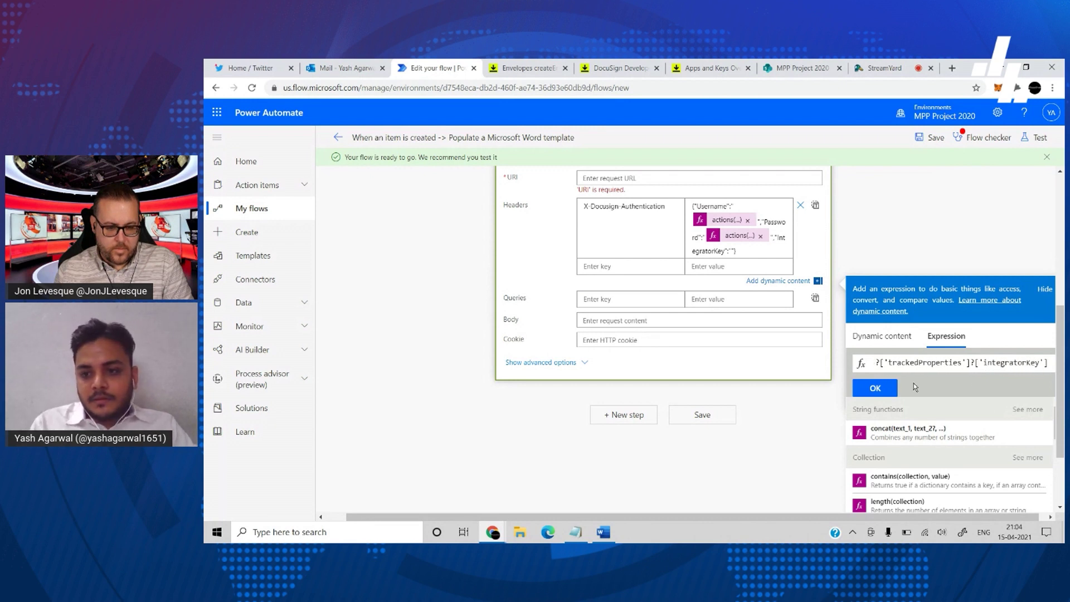
left_click(878, 390)
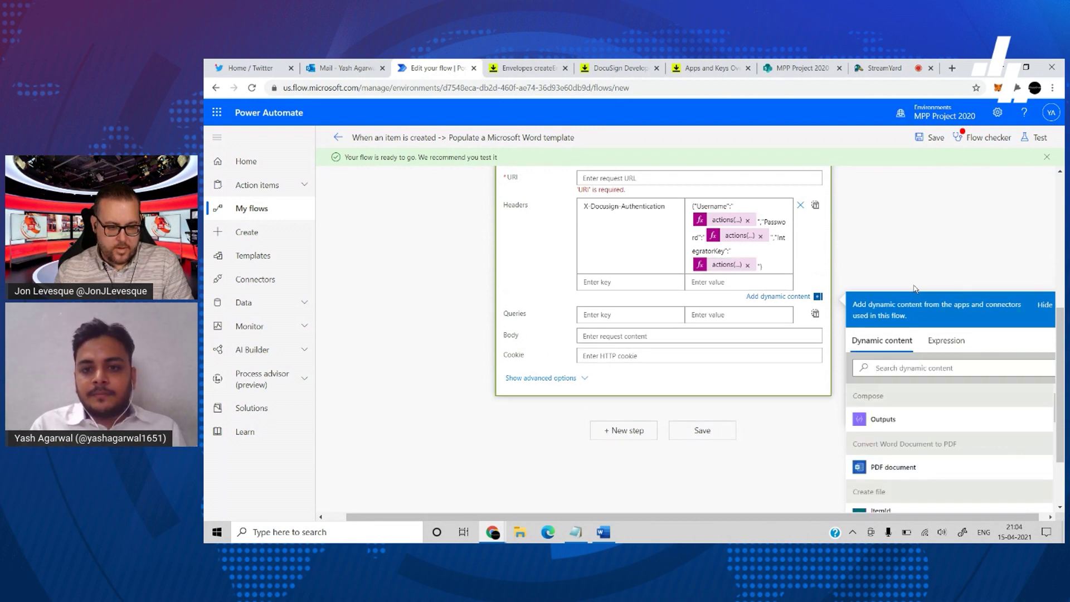
left_click(914, 288)
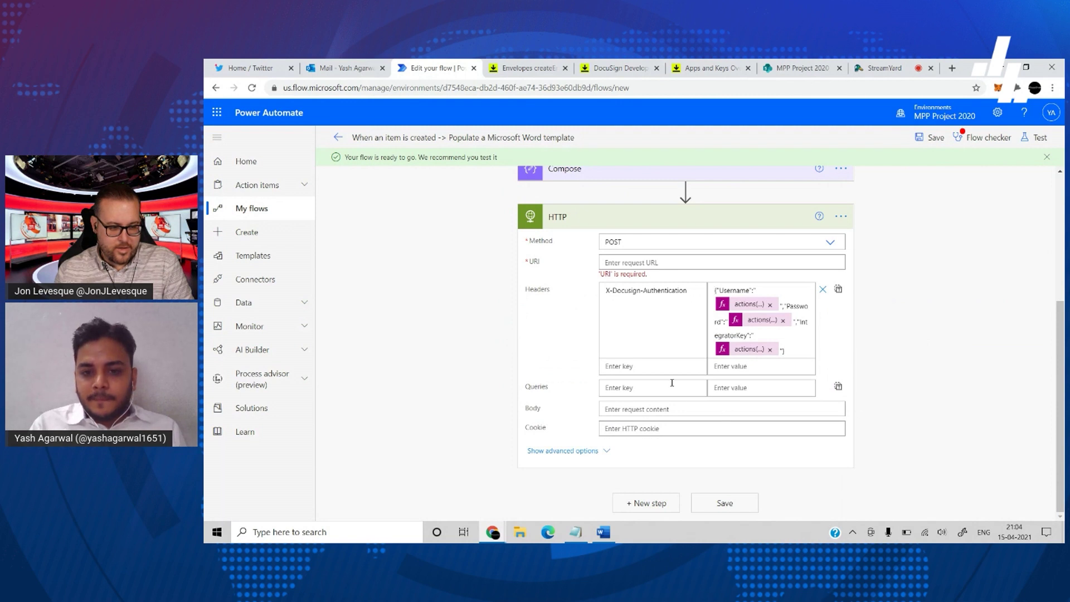
- Add a second header, Content-Type, with the value application/json to the HTTP action
left_click(665, 365)
type("Content-Type")
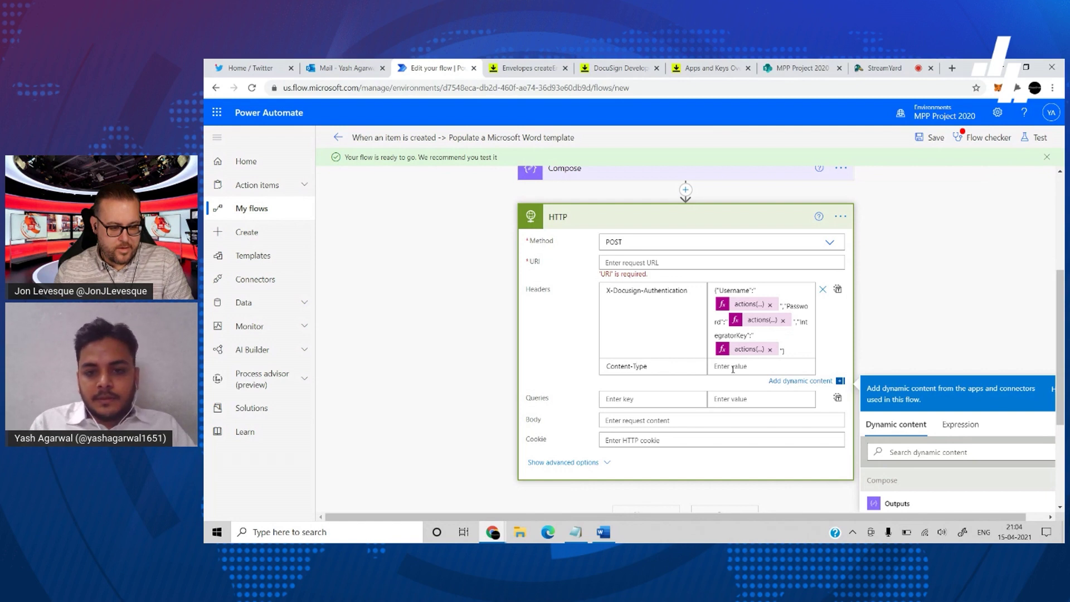
left_click(733, 368)
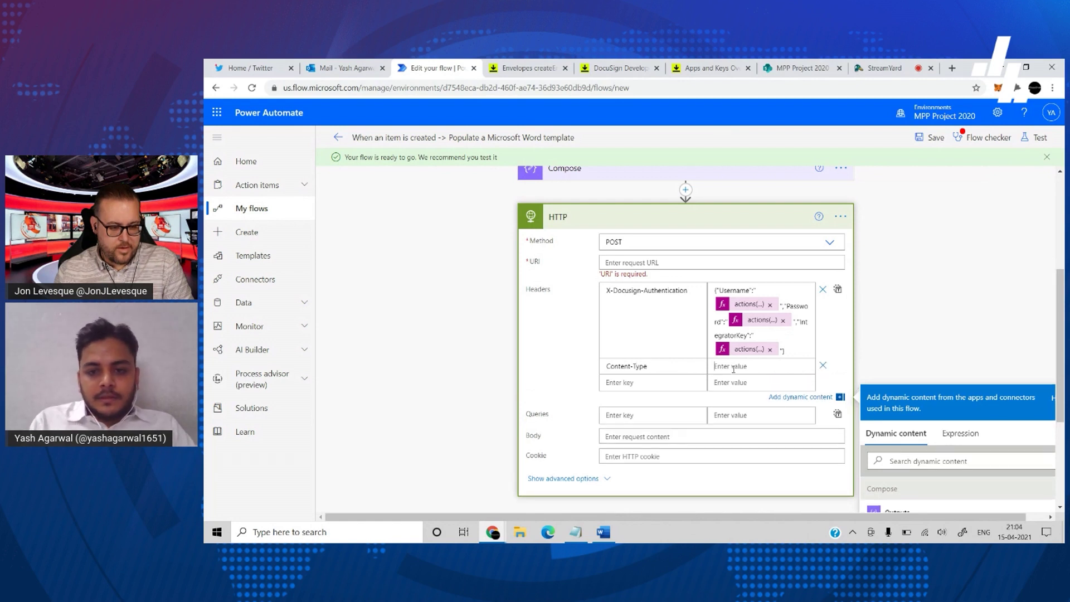
type("applicat")
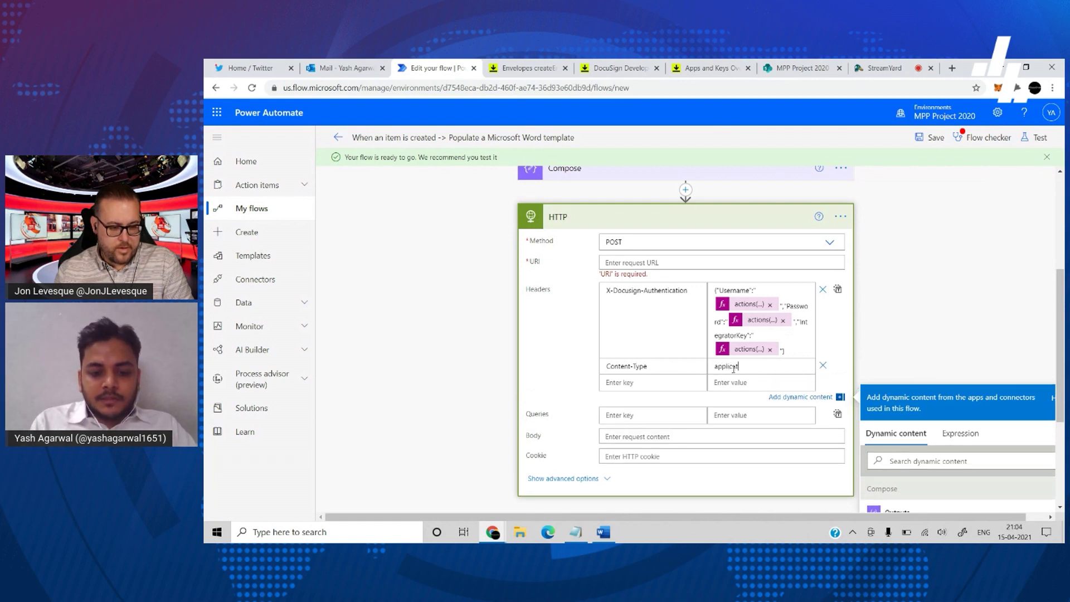
type("ip")
key("BackSpace")
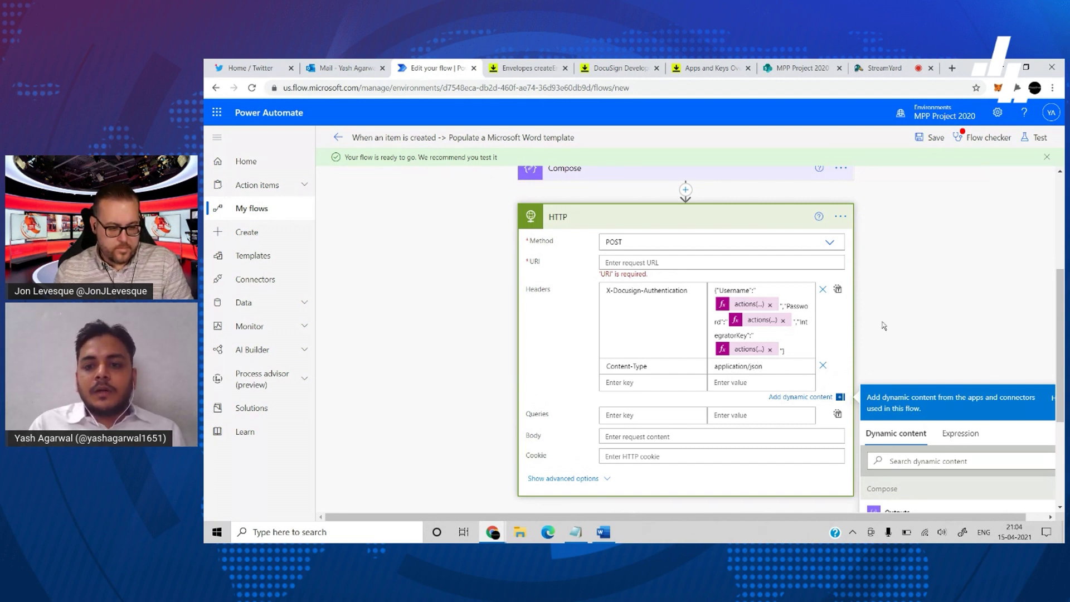
left_click(677, 263)
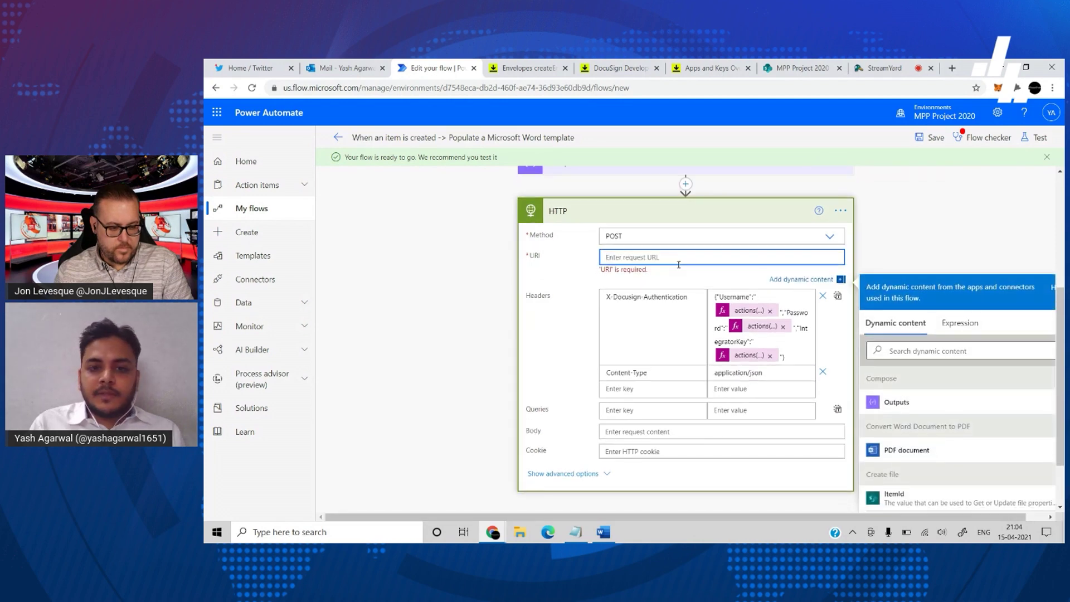
left_click(619, 71)
left_click(697, 72)
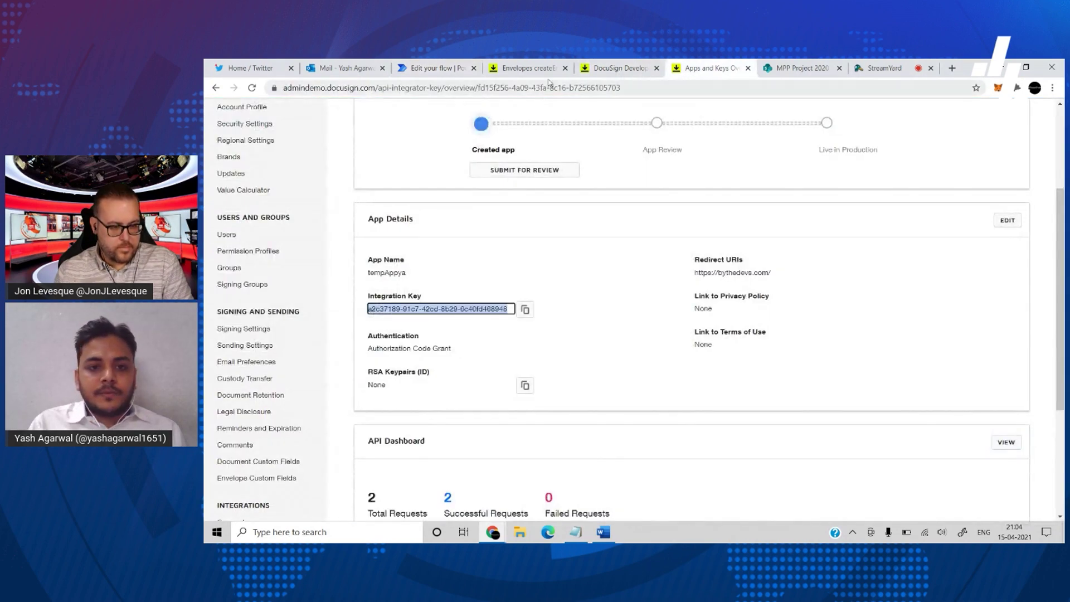
scroll(576, 215, "up", 2)
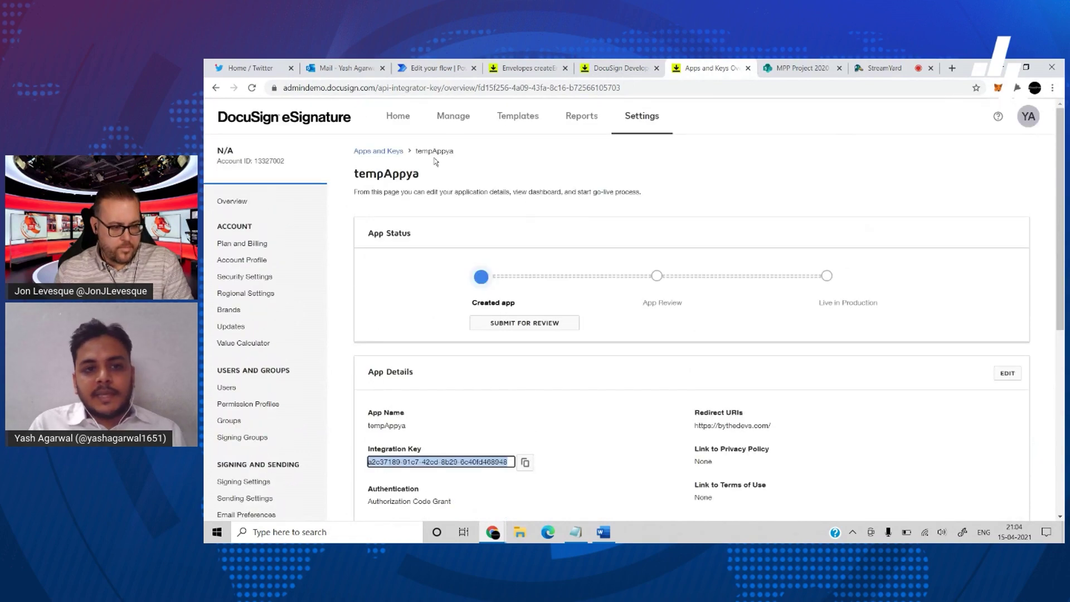
left_click(382, 151)
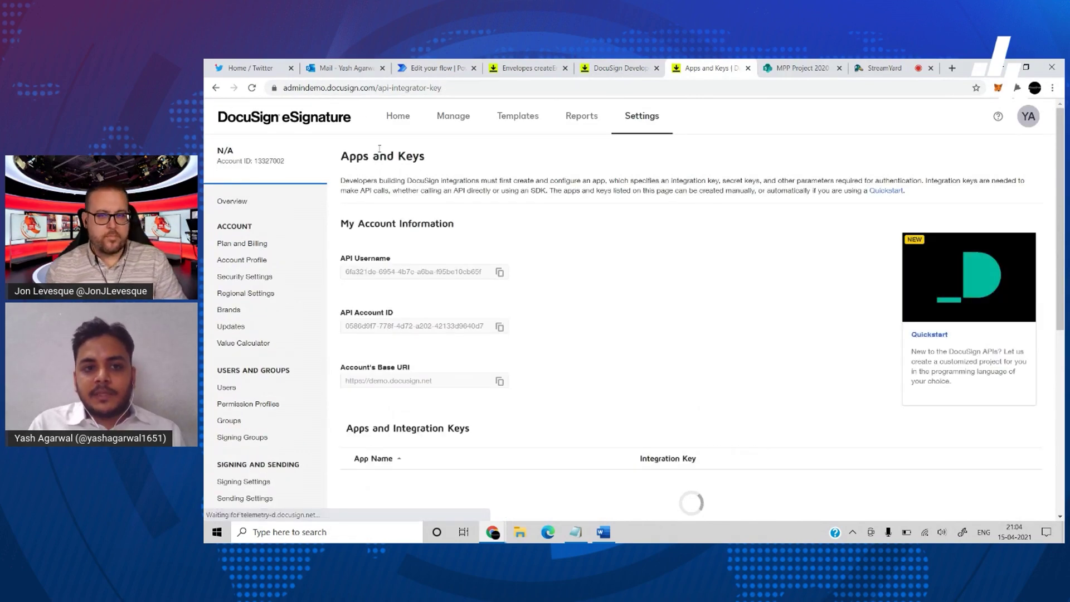
scroll(552, 370, "down", 3)
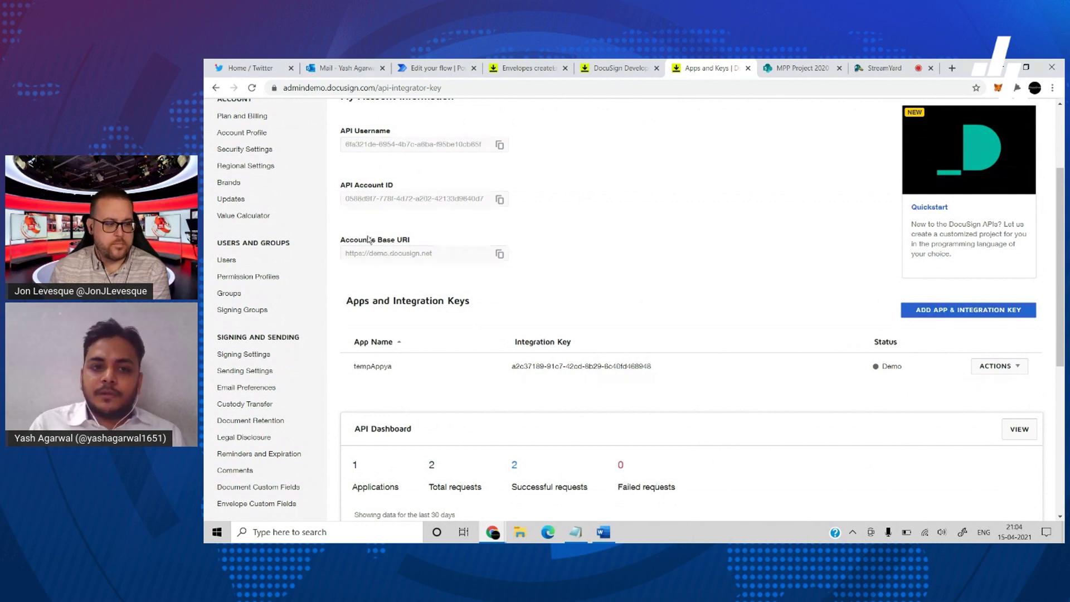
left_click(500, 255)
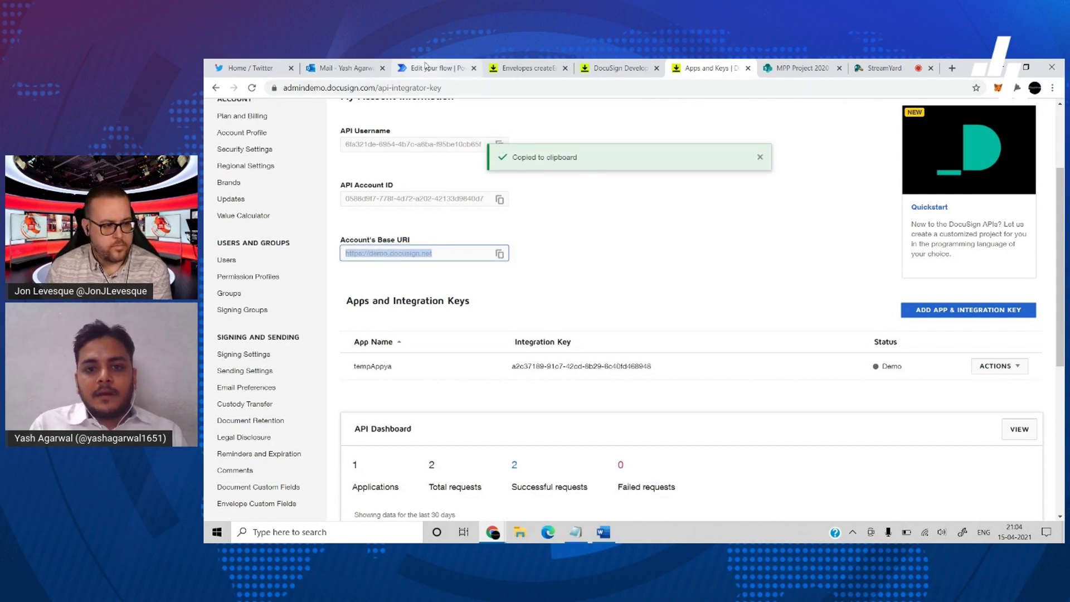
left_click(425, 67)
key("ctrl+v")
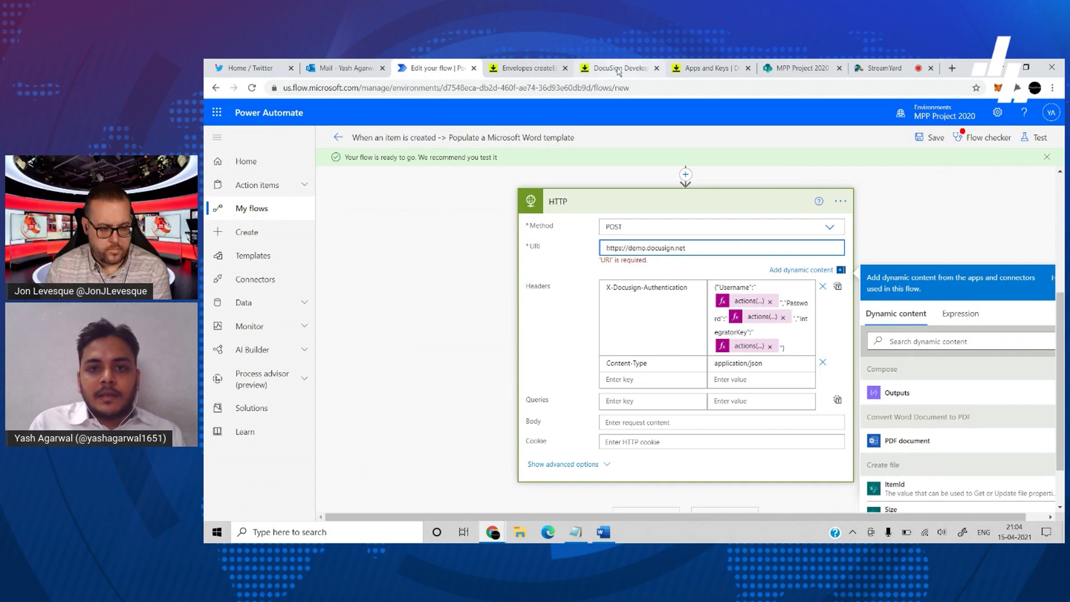
- Select the request path /restapi/v2.1/accounts/{accountId}/envelopes on the Envelopes: create reference page
left_click(527, 68)
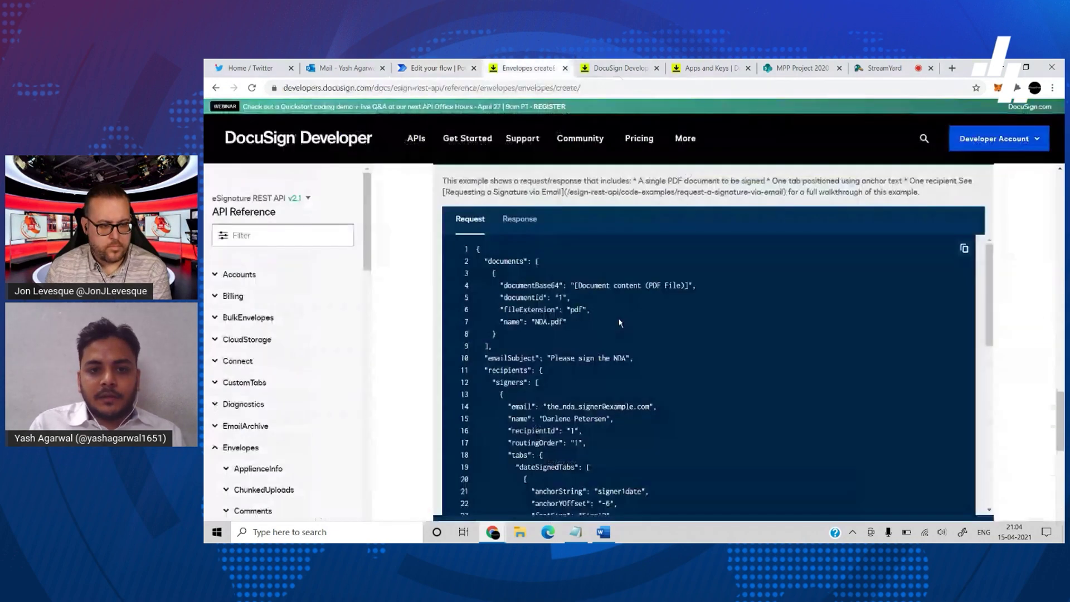
scroll(970, 311, "up", 12)
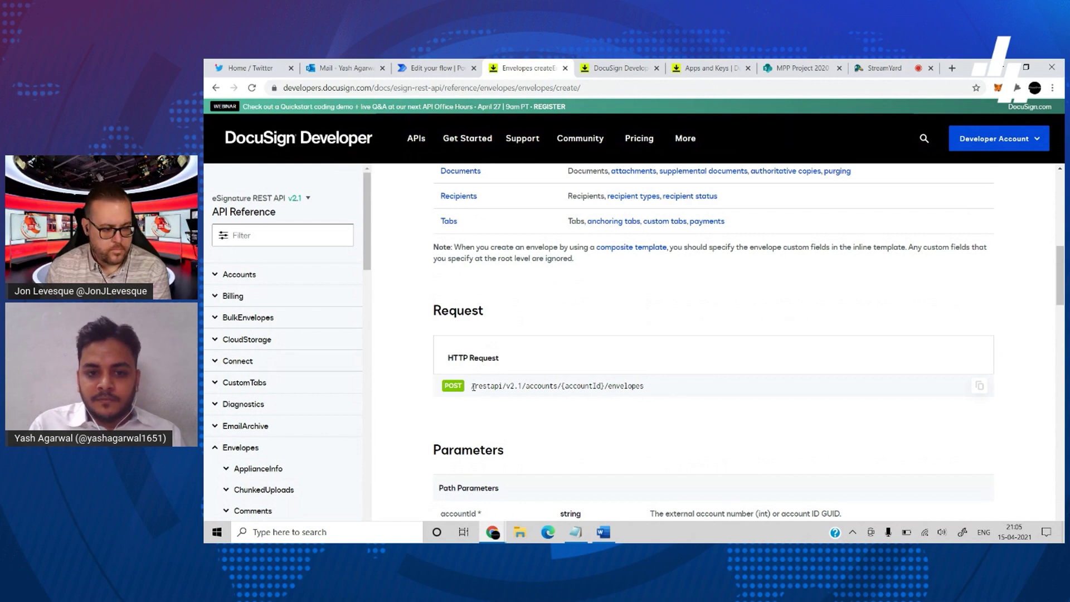
left_click_drag(474, 387, 585, 389)
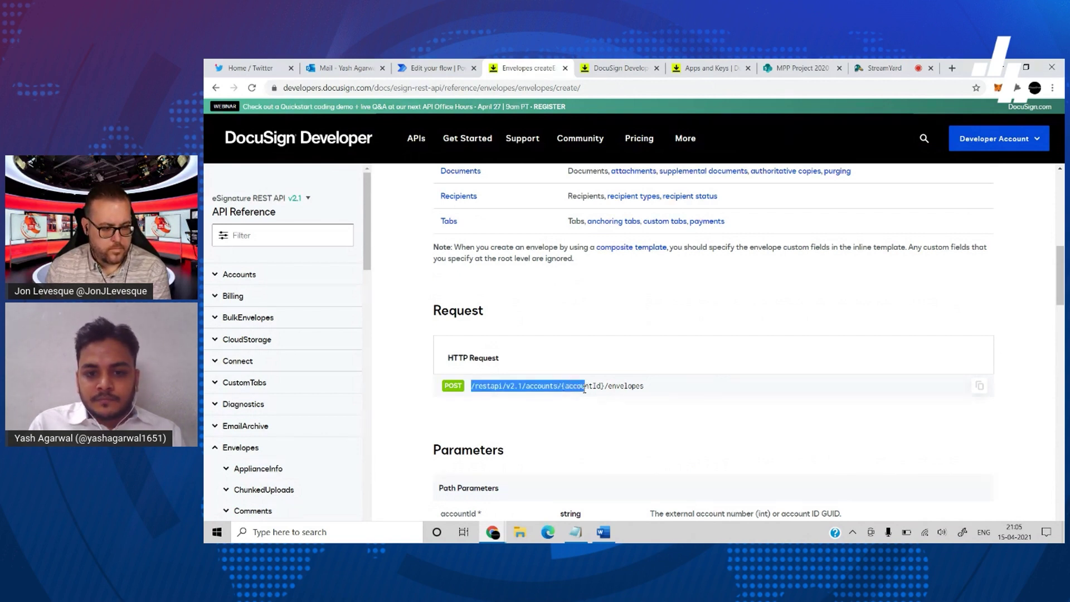
left_click(677, 390)
left_click_drag(645, 386, 466, 385)
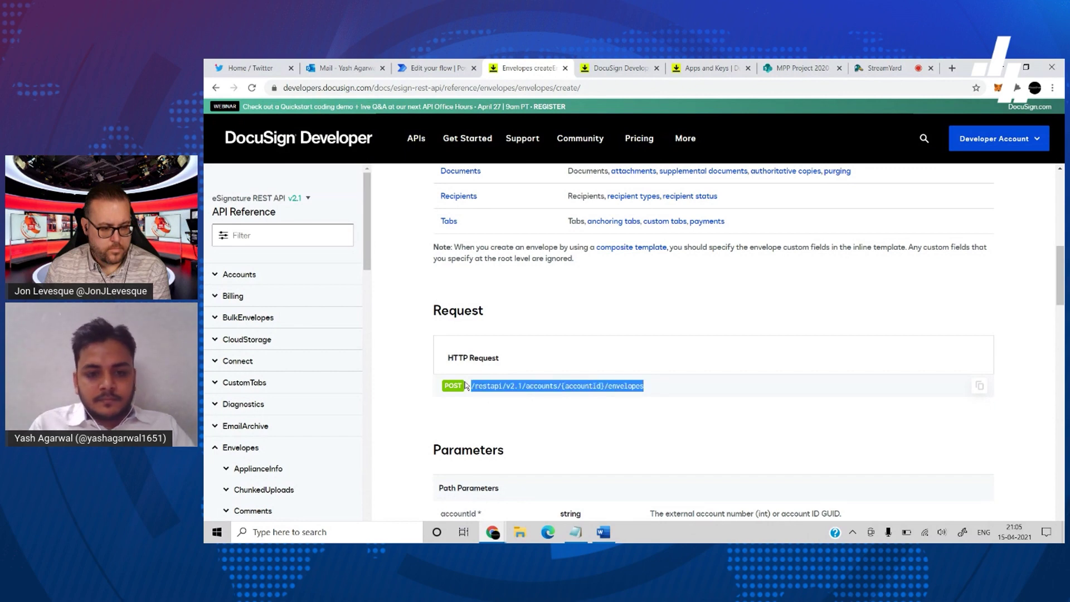
- Append the envelopes path to the URI, joining the lines and removing the {accountId} placeholder
left_click(422, 66)
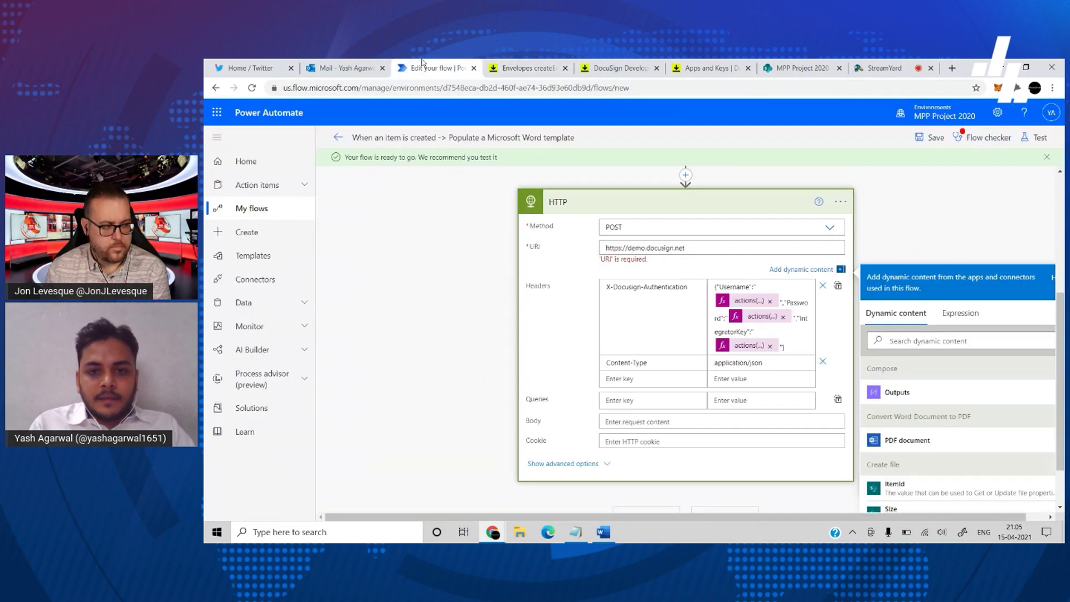
key("ctrl+v")
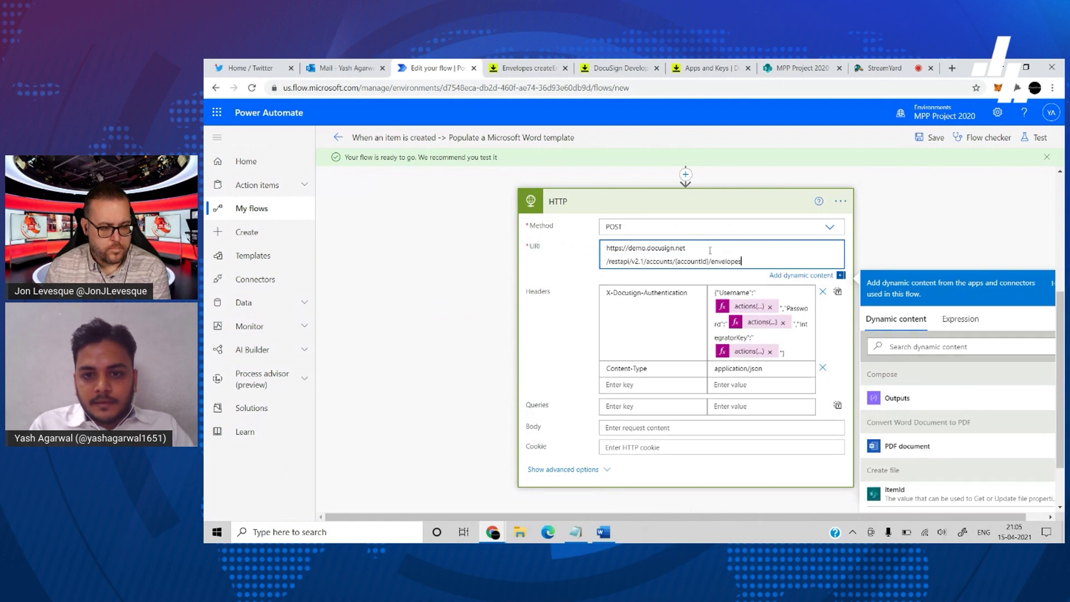
left_click(607, 262)
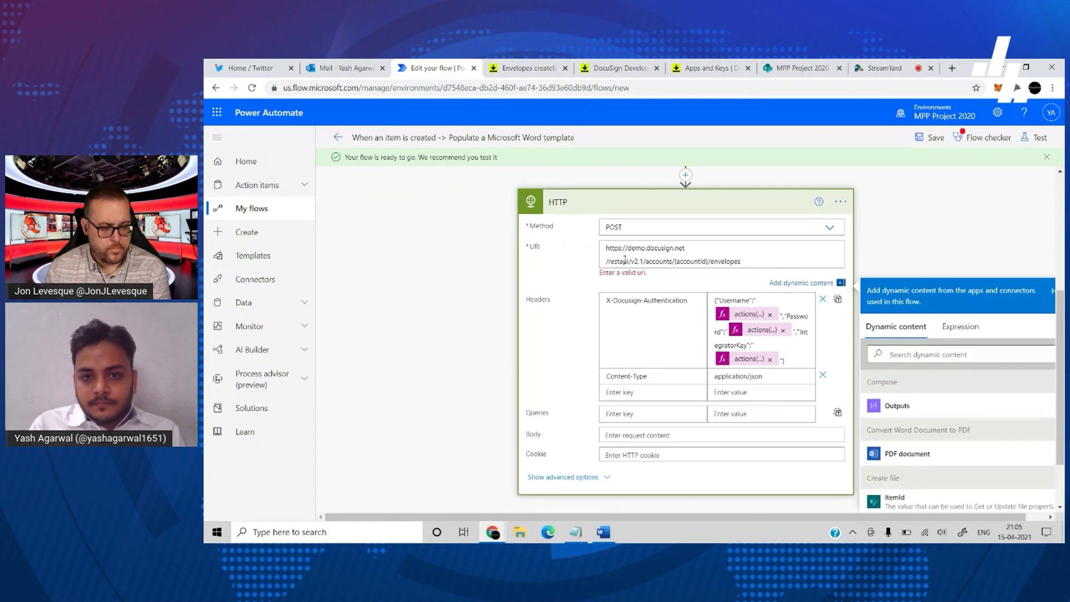
left_click(607, 261)
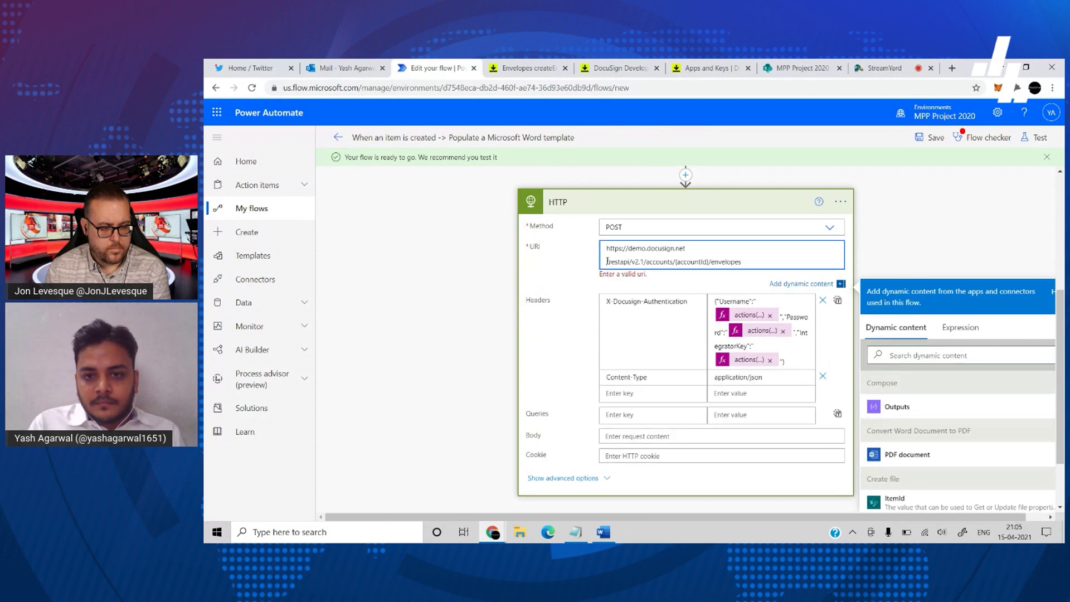
key("BackSpace")
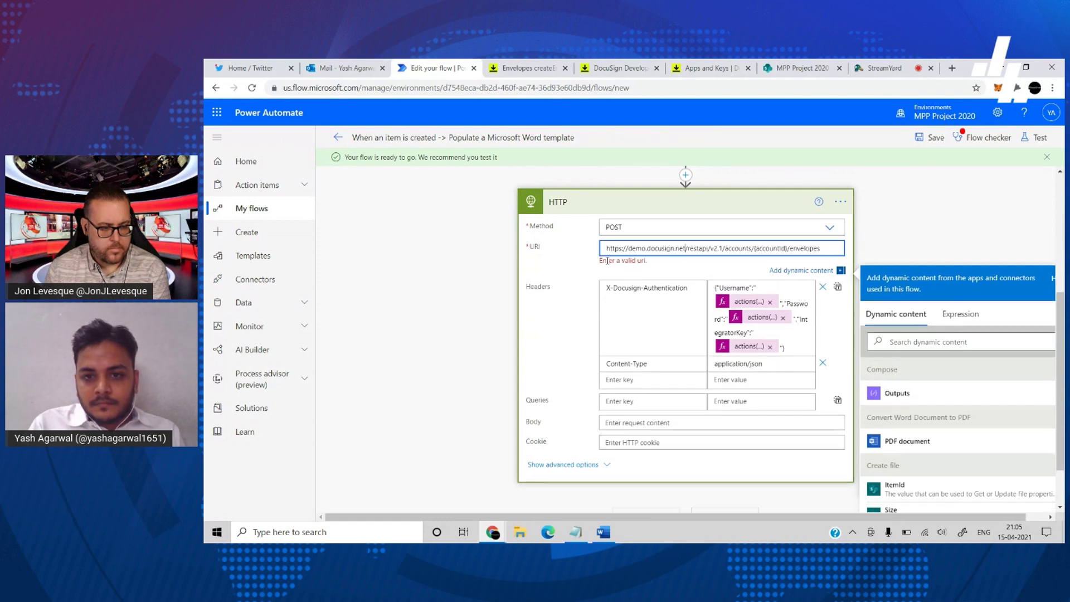
double_click(779, 249)
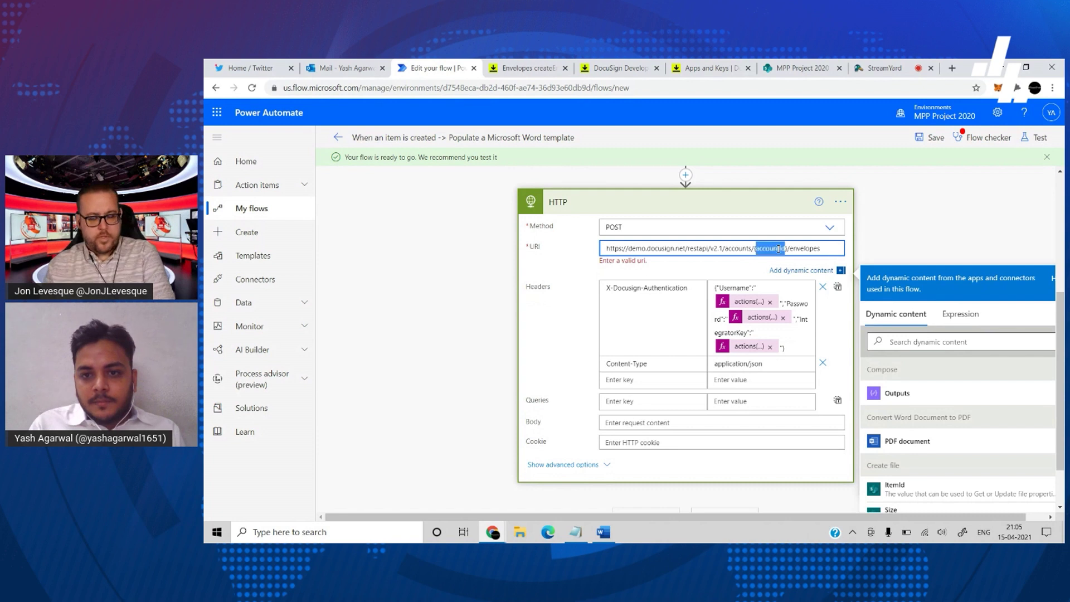
key("BackSpace")
key("BackSpace")
key("Delete")
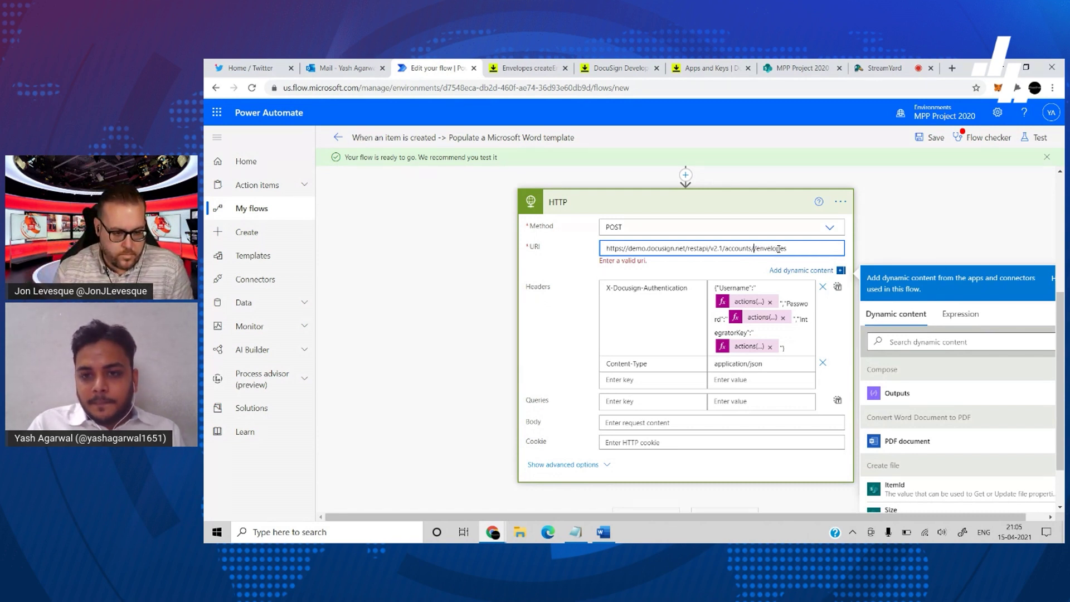
- Copy the API Account ID from DocuSign's Apps and Keys page
left_click(619, 68)
left_click(711, 72)
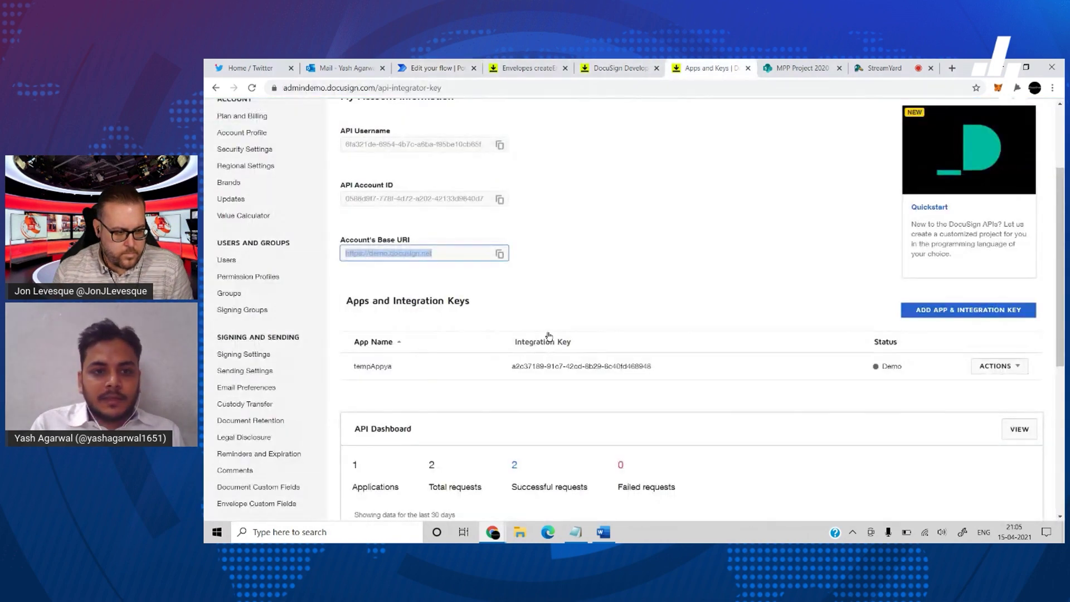
scroll(545, 330, "up", 1)
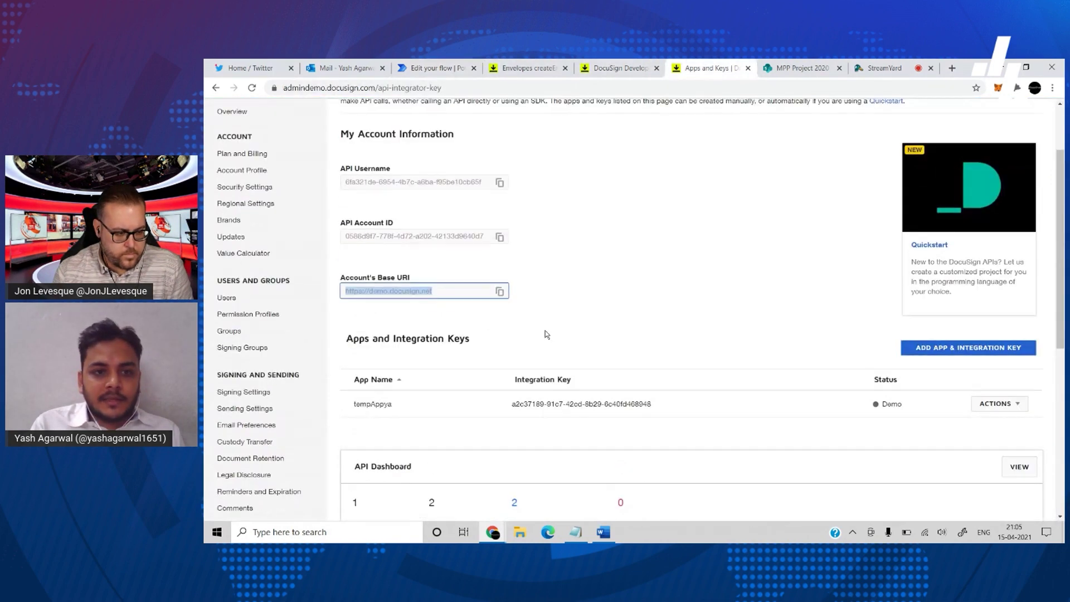
left_click(501, 238)
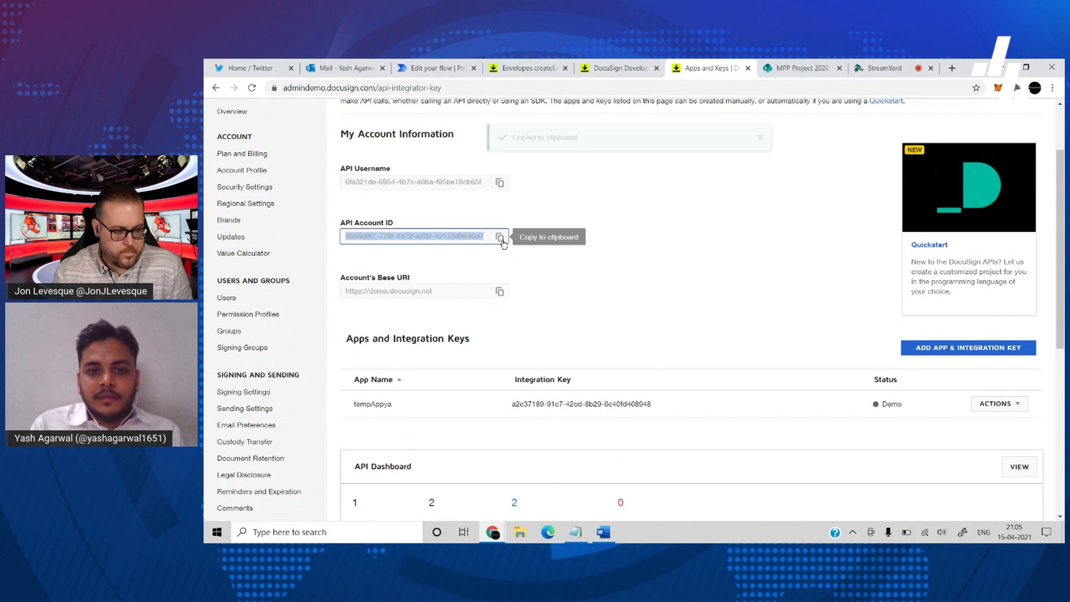
left_click(424, 67)
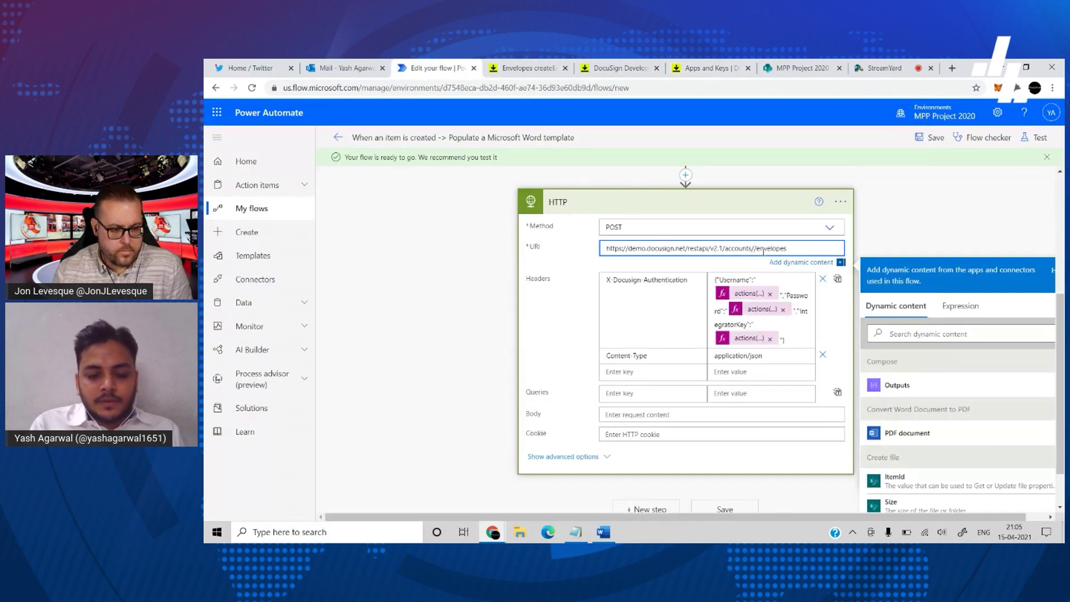
- Insert the API Account ID between accounts/ and /envelopes in the HTTP URI
key("ctrl+v")
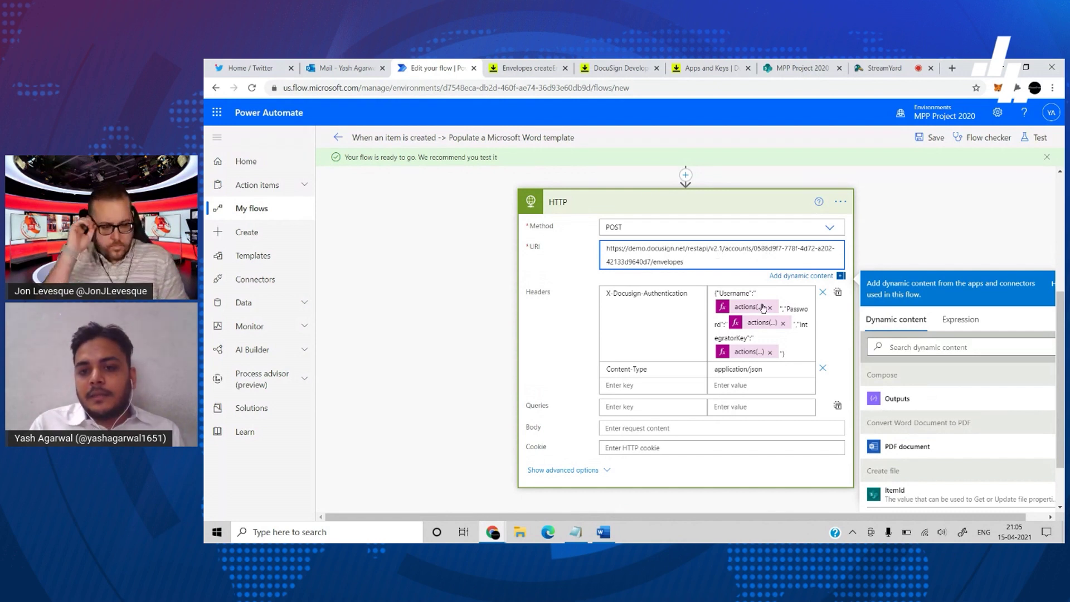
left_click(915, 237)
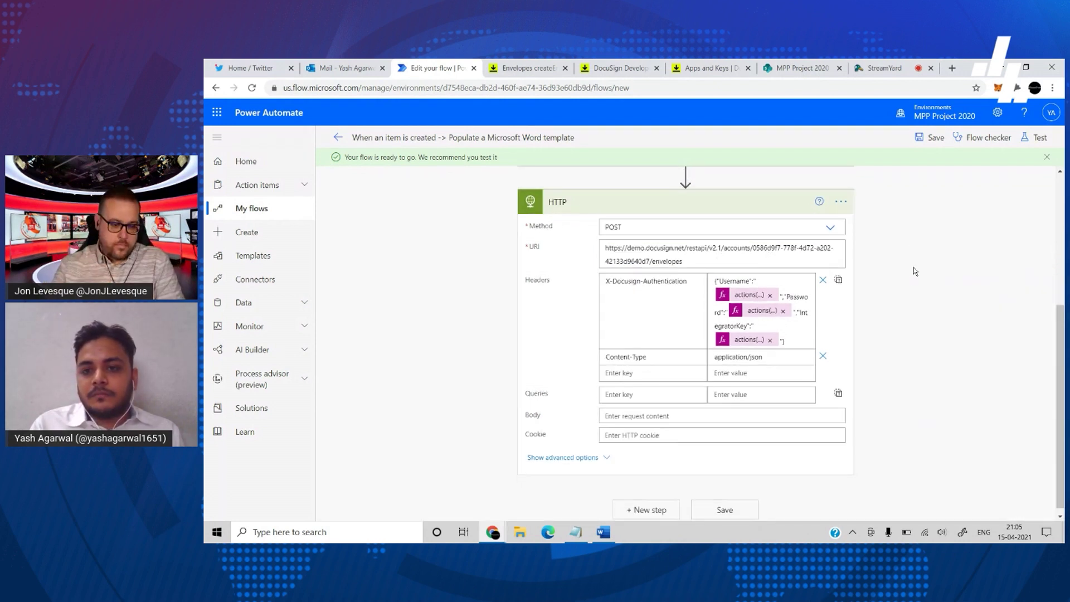
left_click(842, 203)
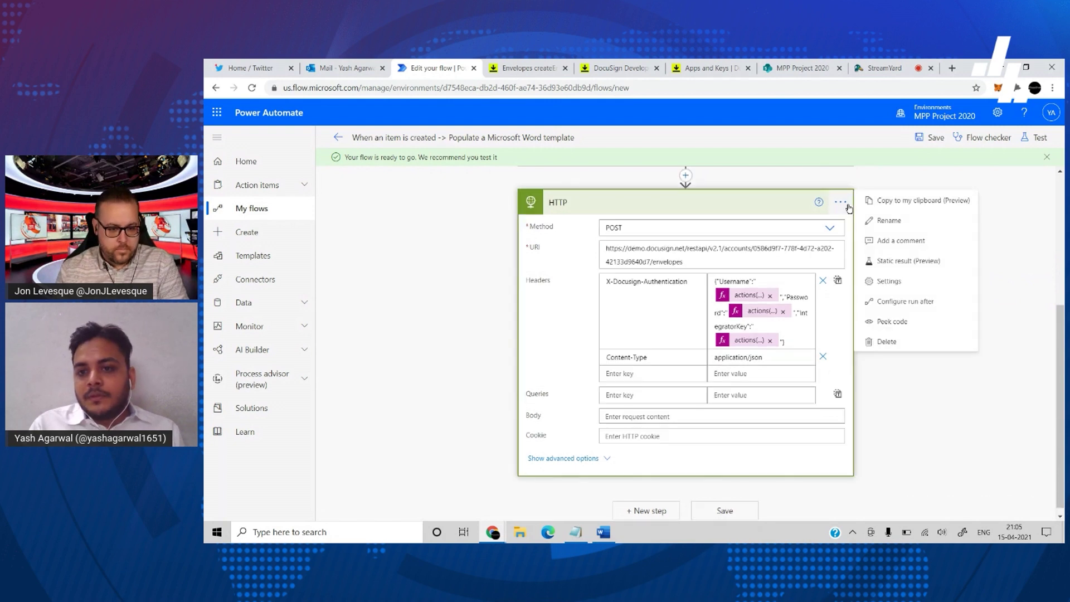
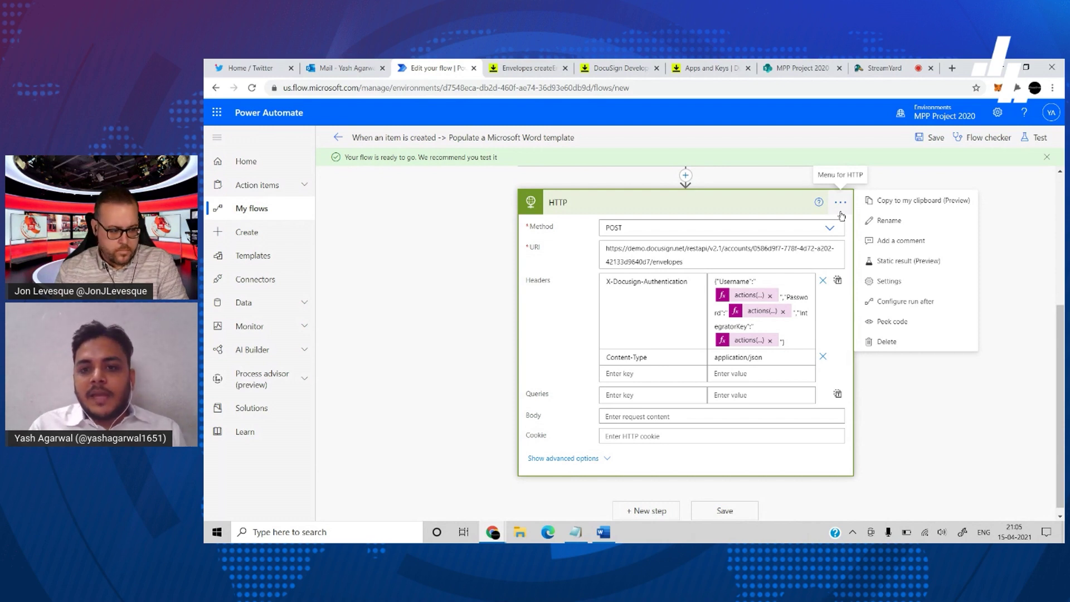
- Close the HTTP card's options menu and click into its empty Body field
left_click(881, 184)
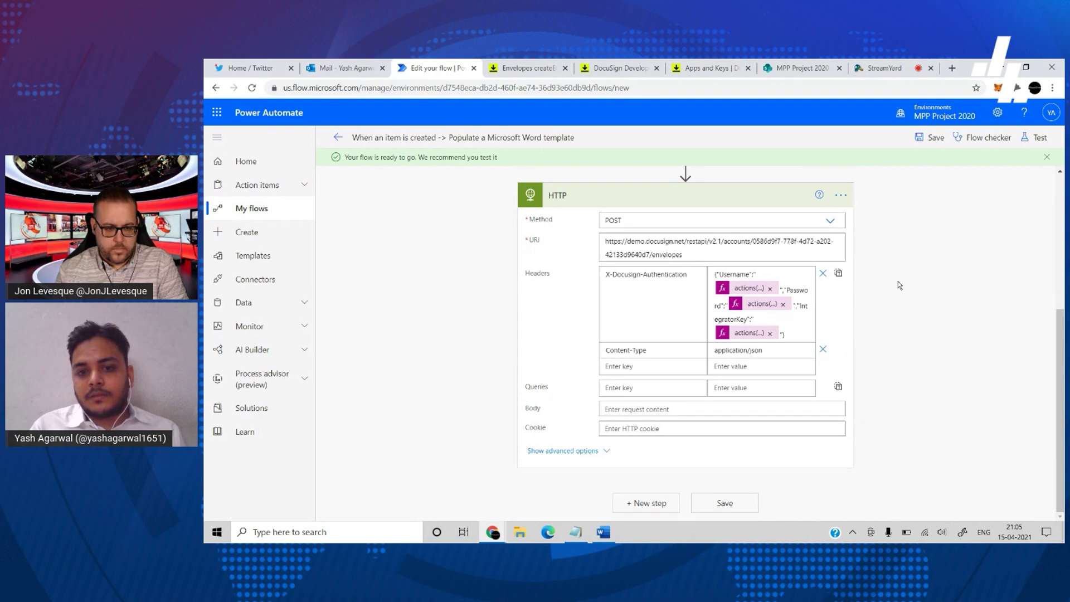
scroll(892, 251, "up", 1)
scroll(896, 383, "down", 1)
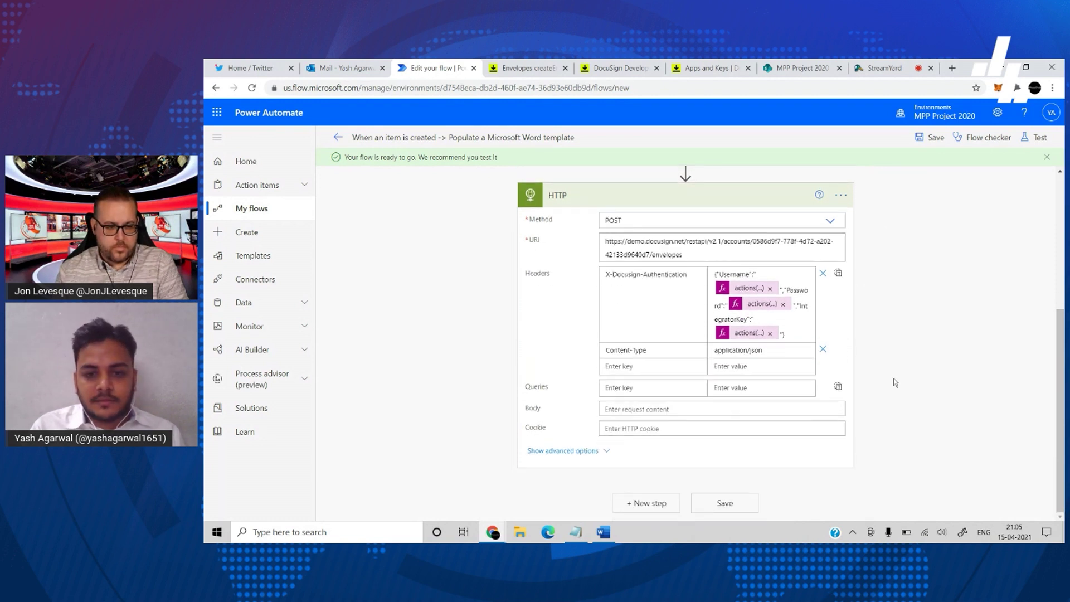
left_click(691, 414)
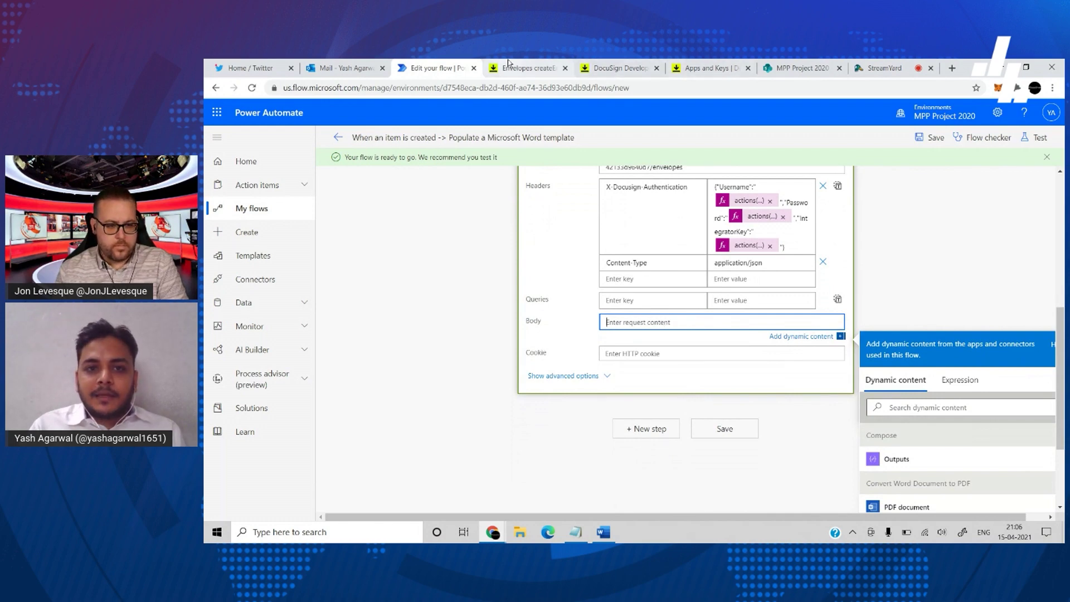
- Copy DocuSign's Envelopes create request example JSON and paste it into the HTTP Body
left_click(527, 68)
scroll(640, 351, "down", 10)
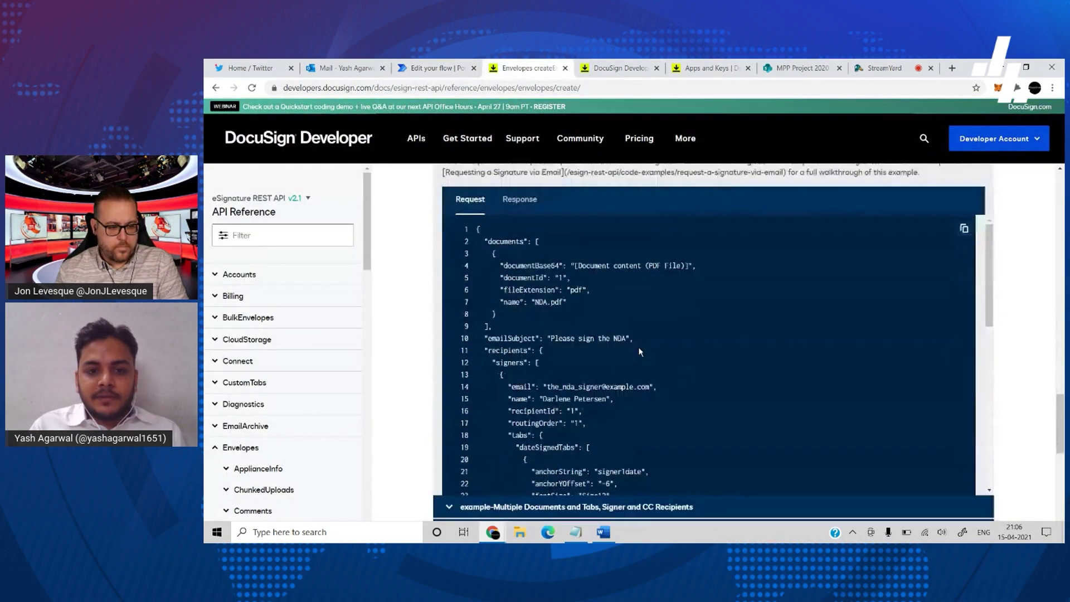
right_click(639, 347)
left_click(767, 322)
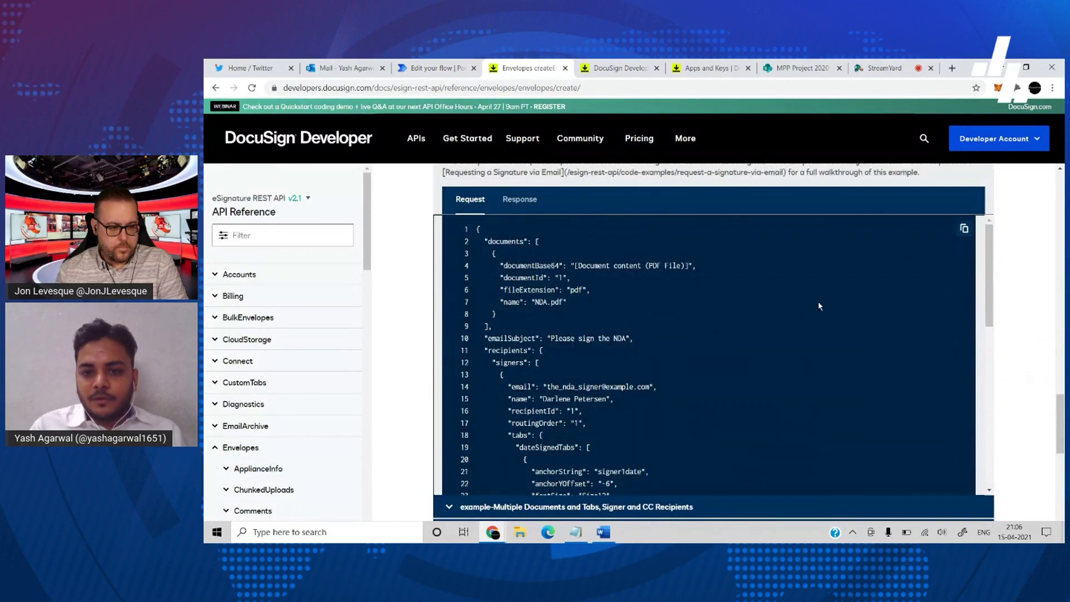
left_click(963, 229)
left_click(436, 68)
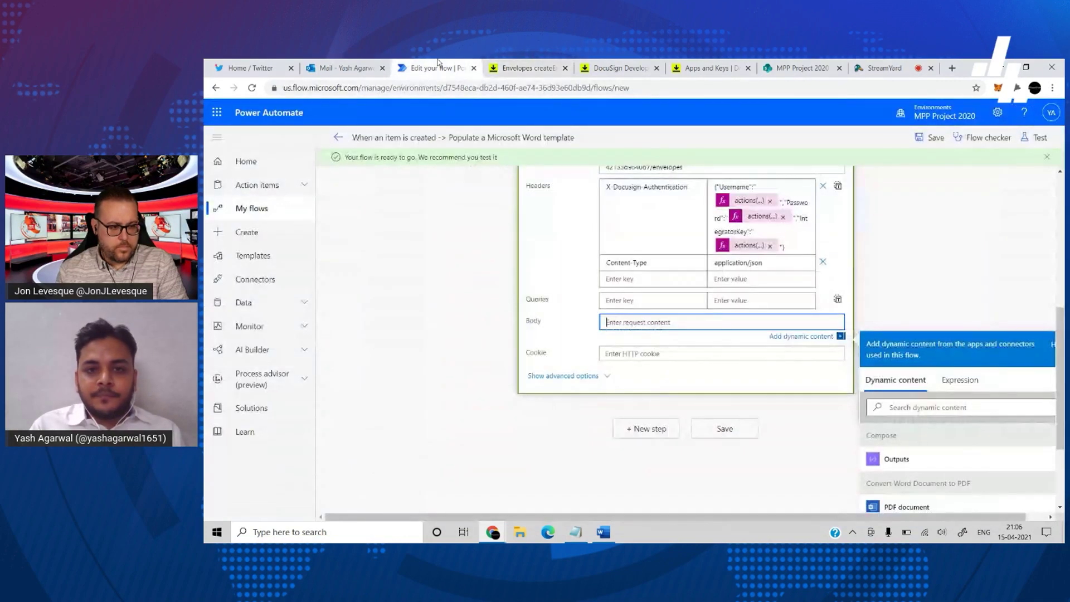
key("ctrl+v")
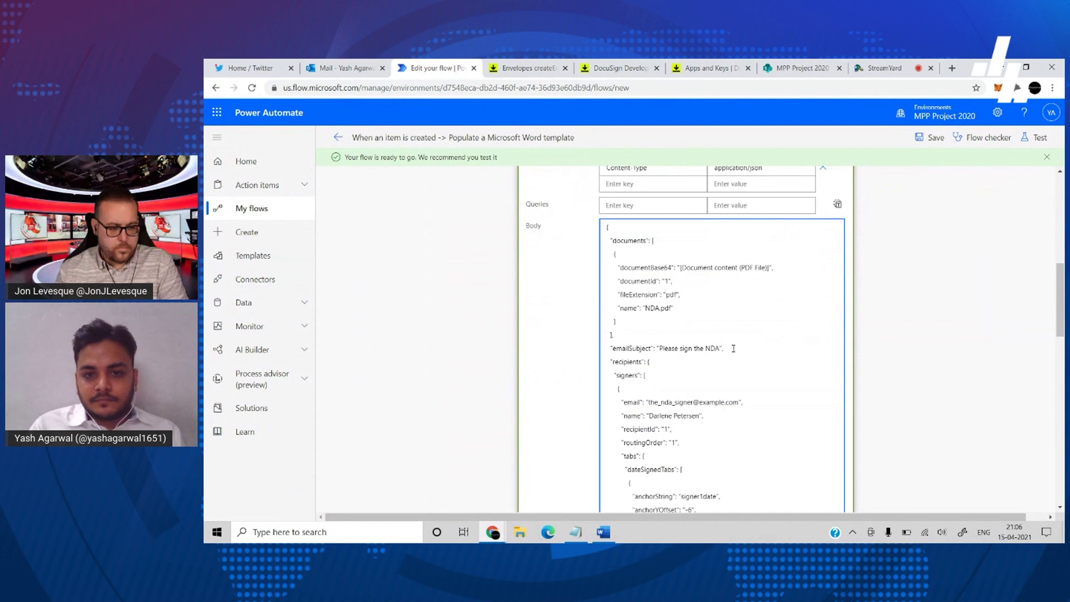
- Replace the sample documentBase64 value with the PDF document dynamic content token
scroll(733, 348, "down", 1)
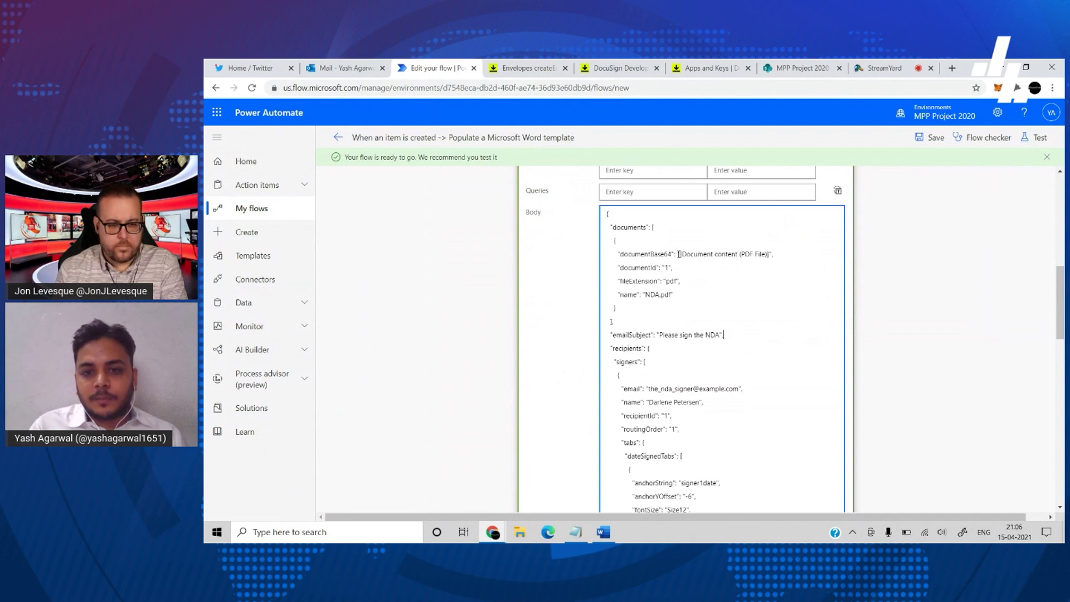
left_click_drag(676, 254, 773, 256)
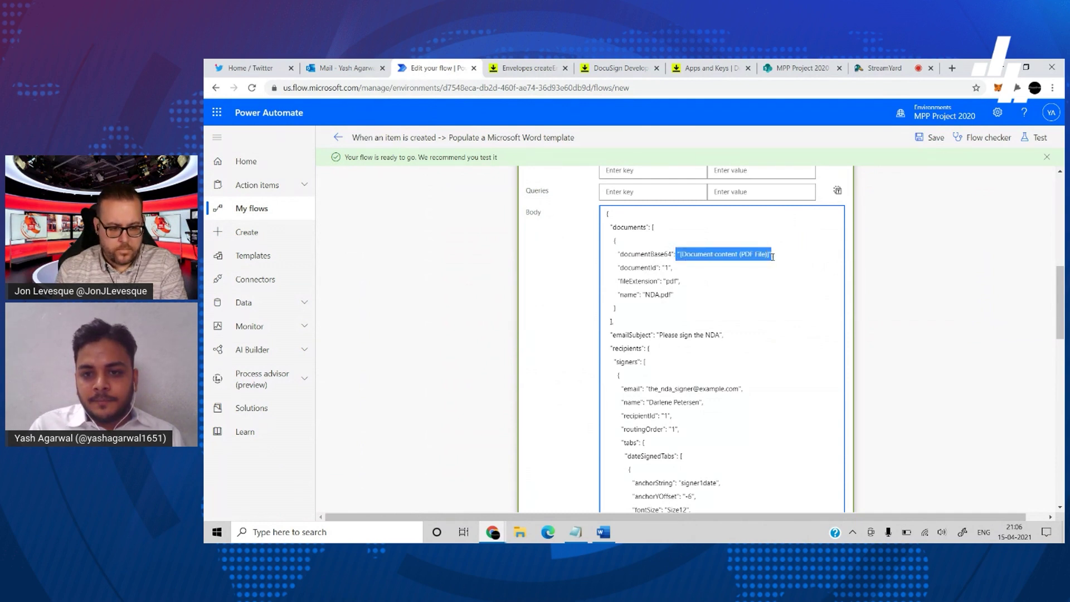
key("BackSpace")
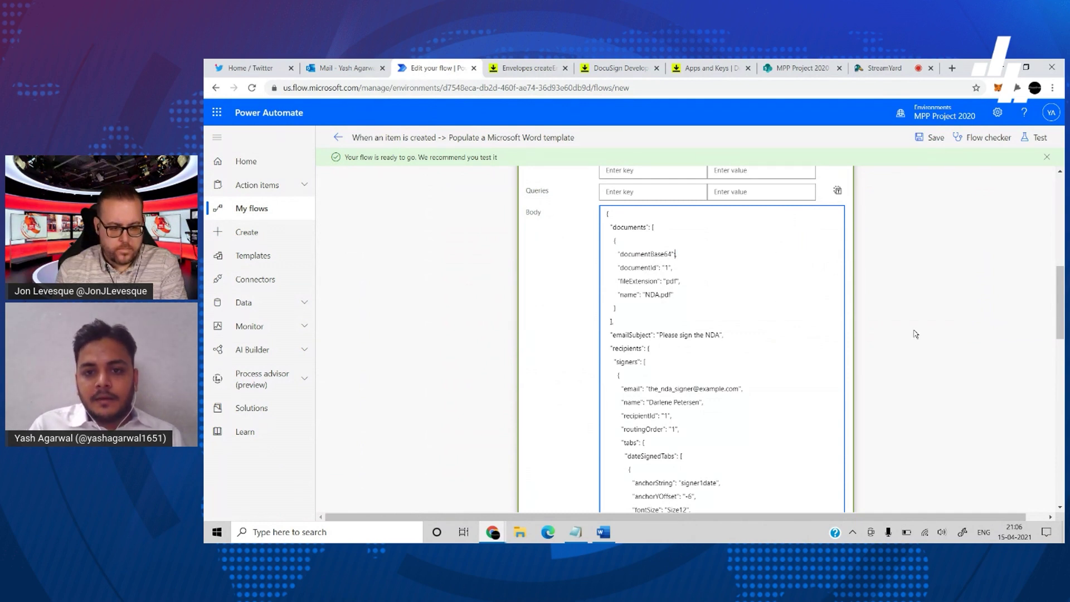
left_click(710, 248)
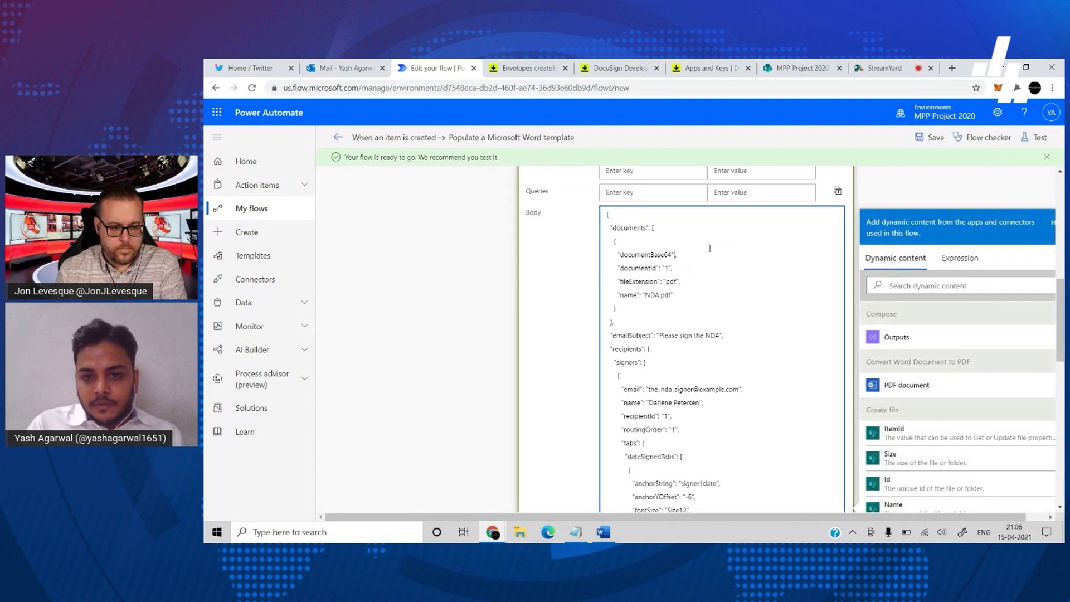
left_click(962, 261)
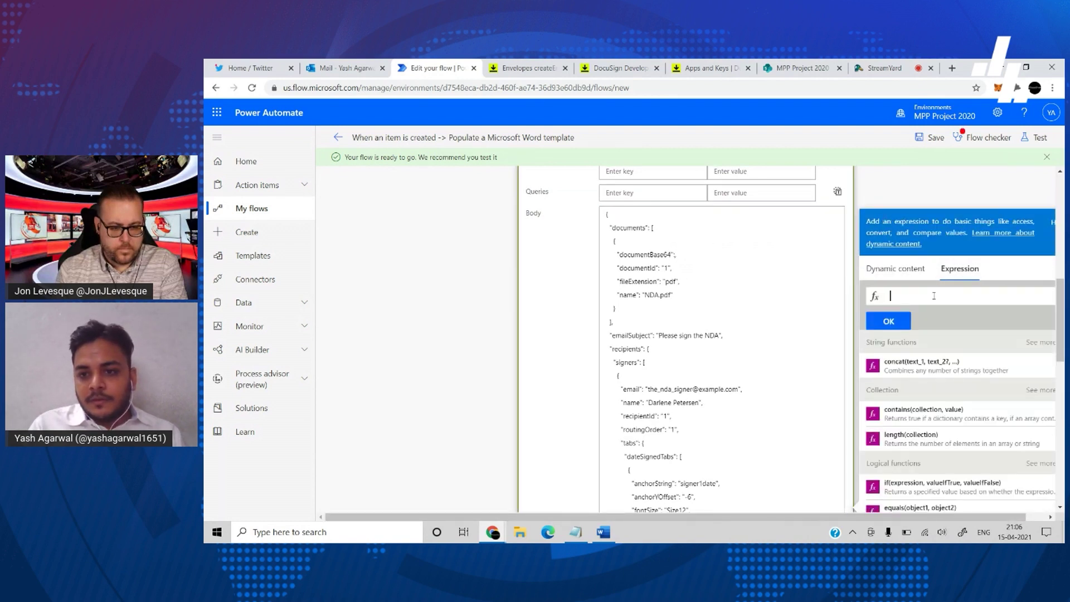
left_click(917, 275)
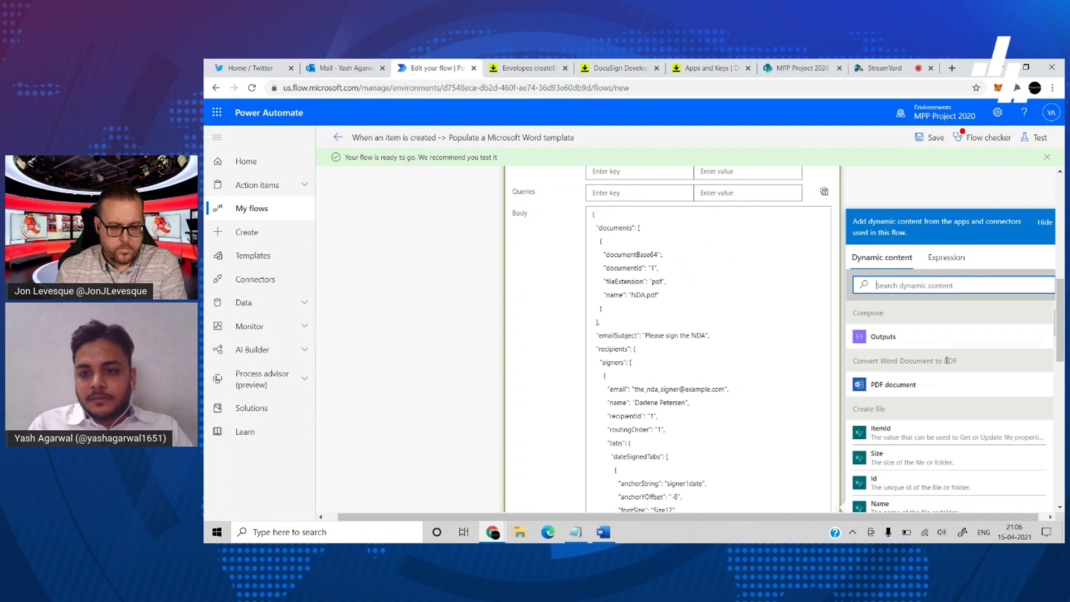
left_click(894, 385)
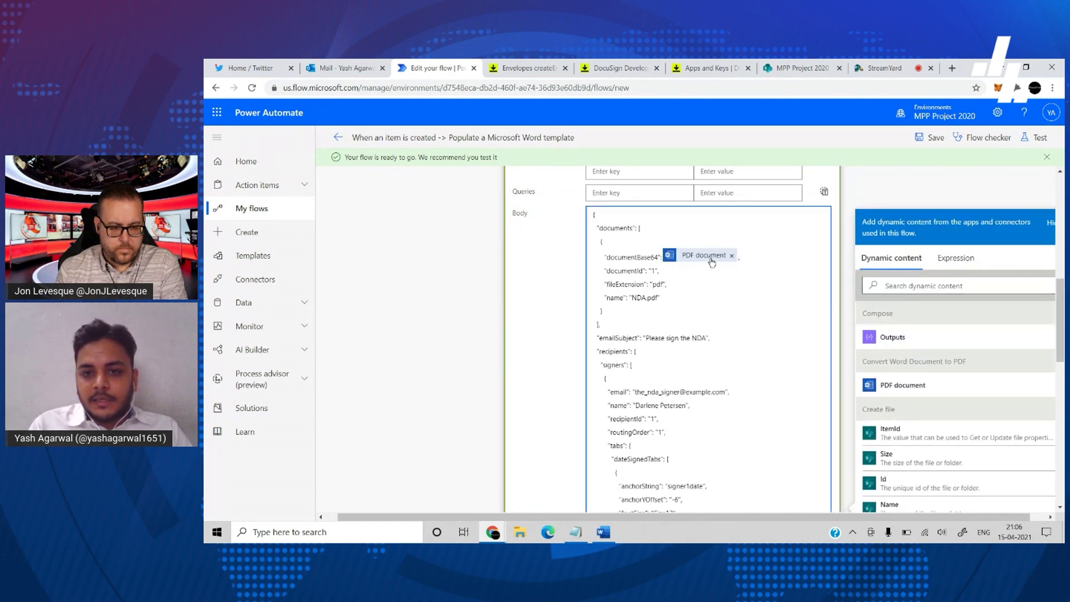
- Change documentBase64 to the expression outputs('Convert_Word_Document_to_PDF')?['body']?['$content']
left_click(712, 261)
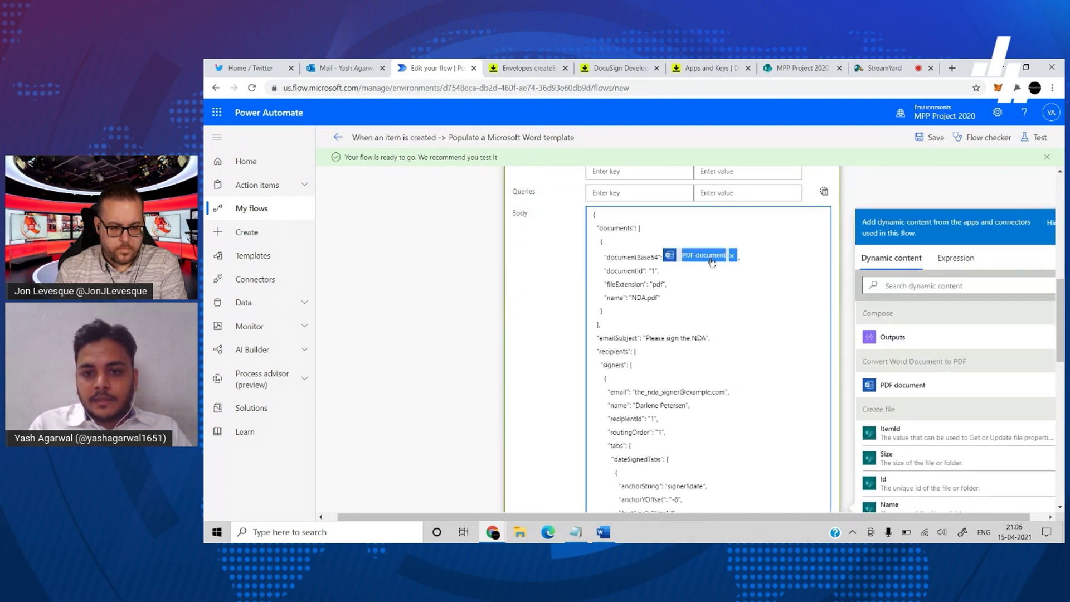
left_click(958, 268)
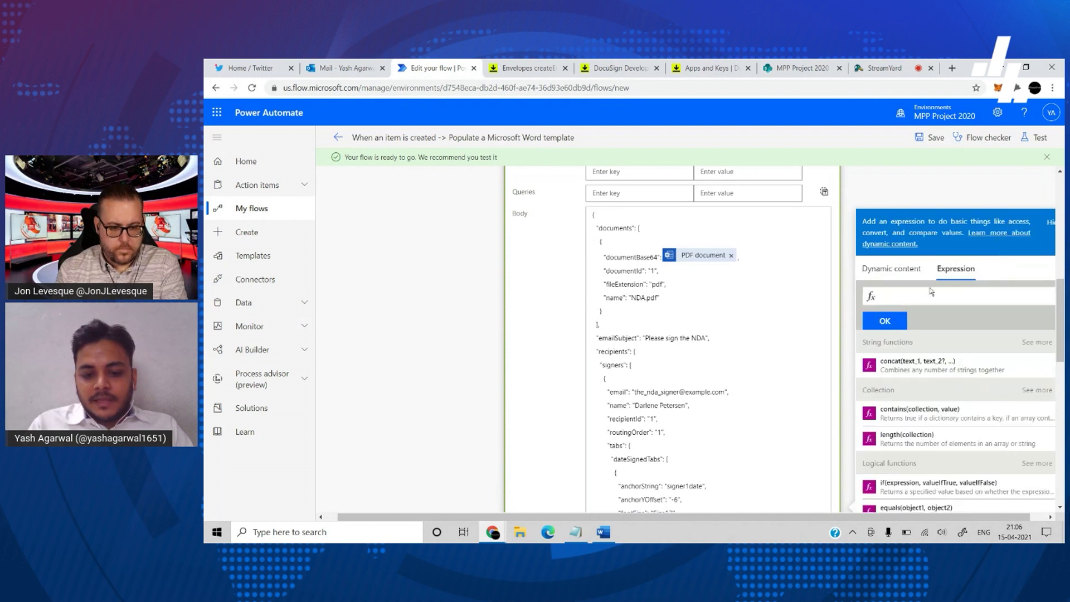
key("ctrl+v")
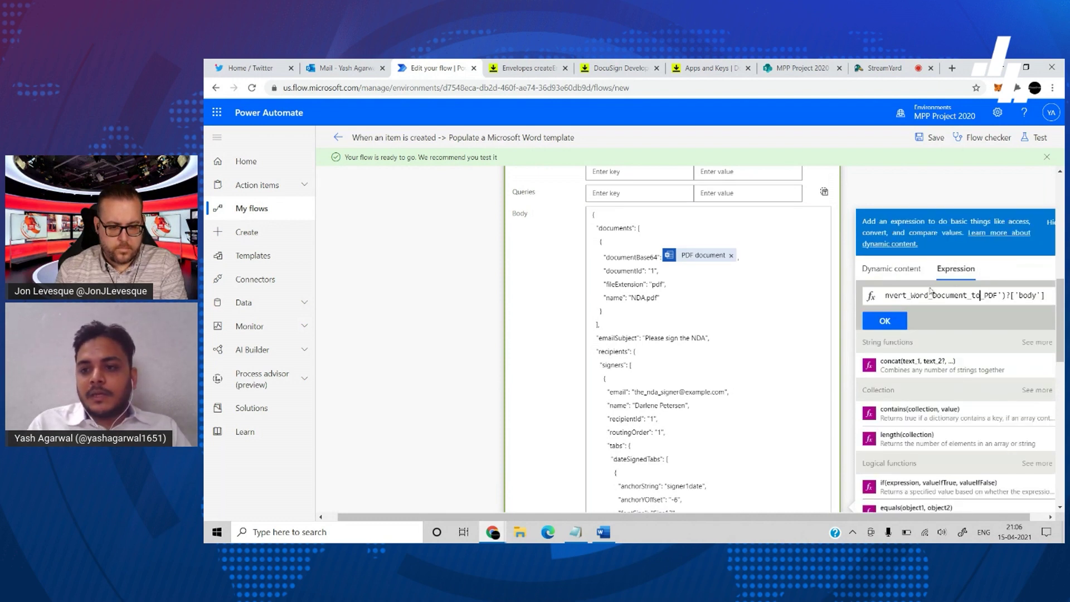
key("Home")
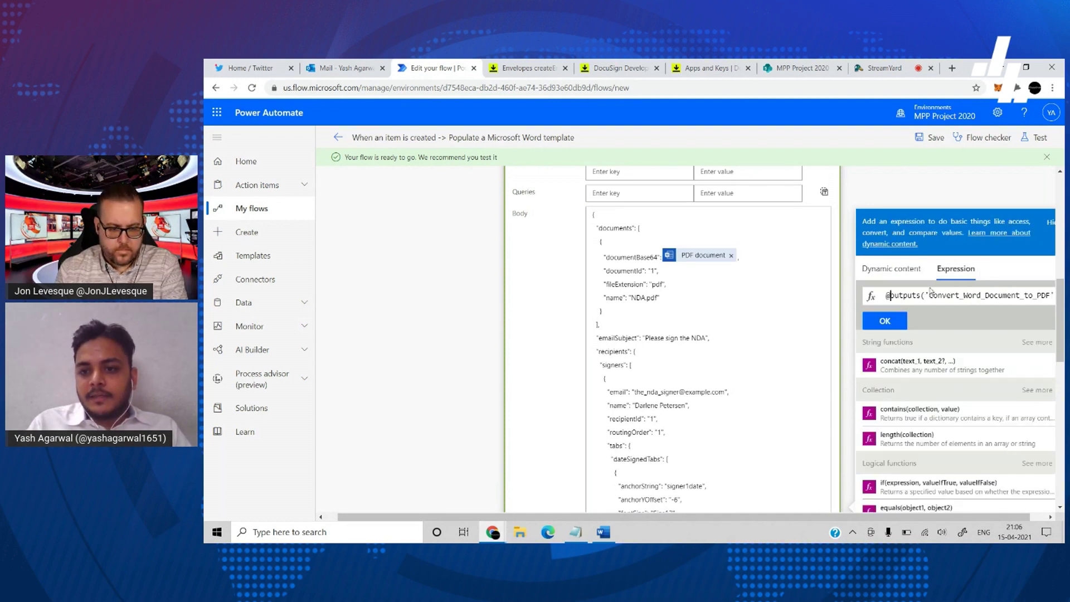
key("Right")
key("Right")
key("Right")
key("Right")
key("Right")
key("Right")
key("Right")
key("Right")
key("Right")
key("Right")
key("Right")
key("Right")
key("Right")
key("Right")
key("Right")
key("Right")
key("Right")
key("Right")
key("Right")
key("Right")
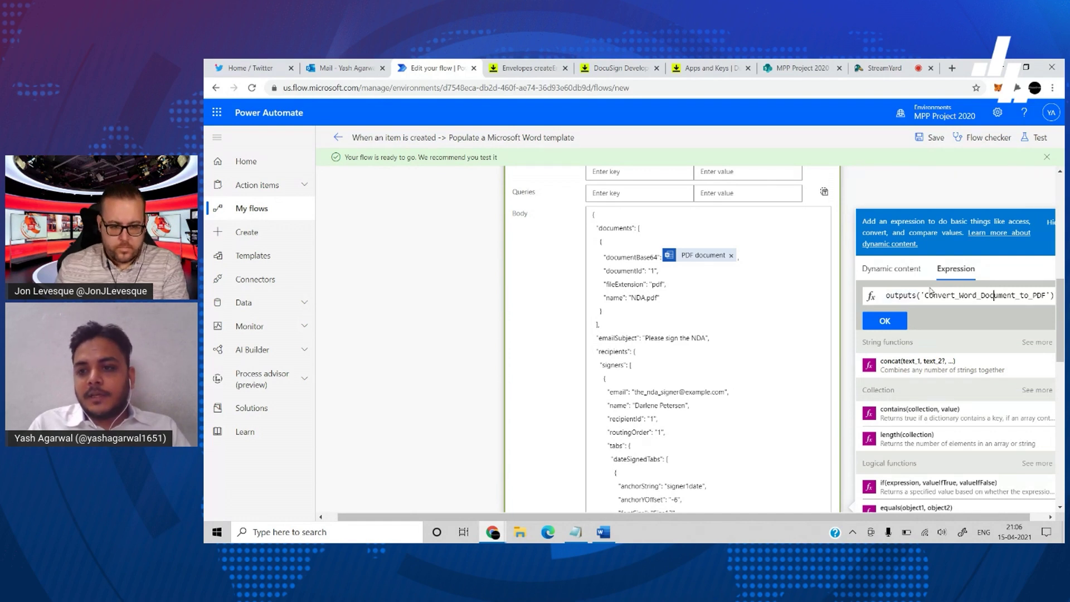
key("Right")
key("Right")
key("Right")
key("Right")
key("Right")
key("Right")
key("Right")
type("?")
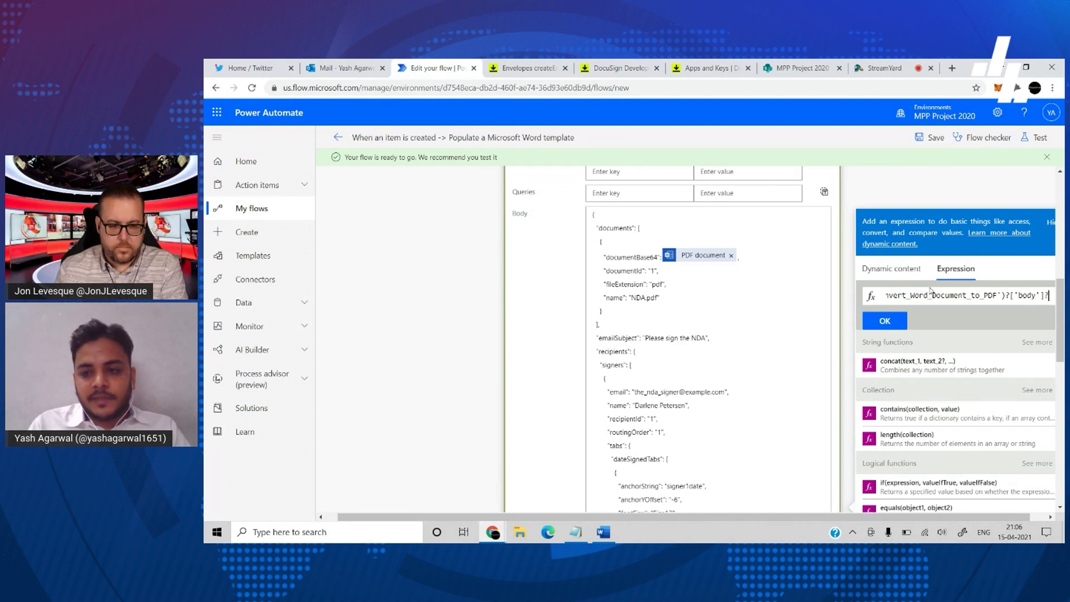
type("[")
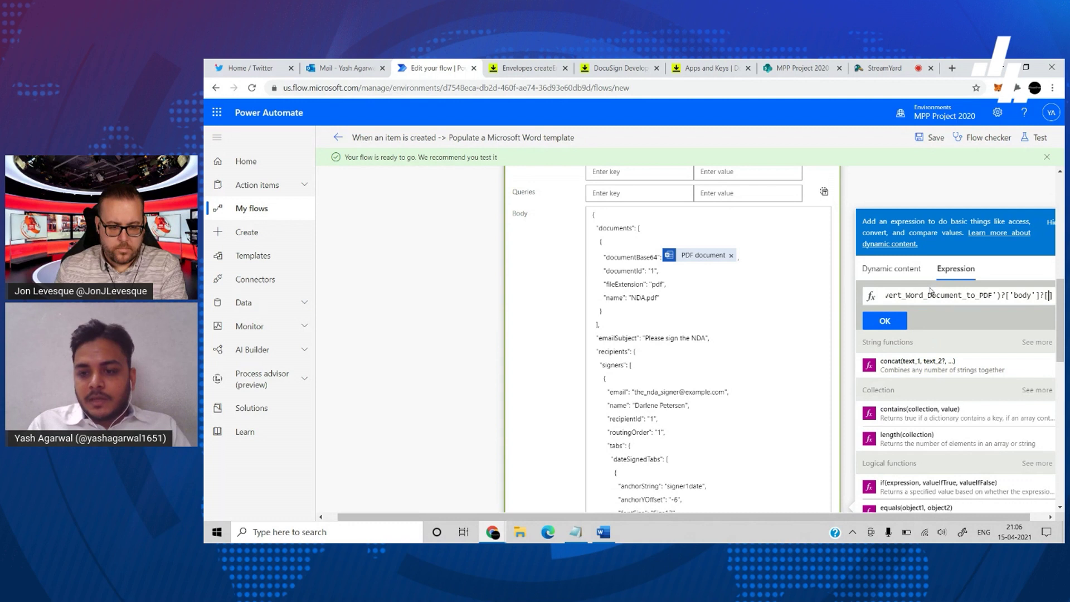
type("'")
type("$conte")
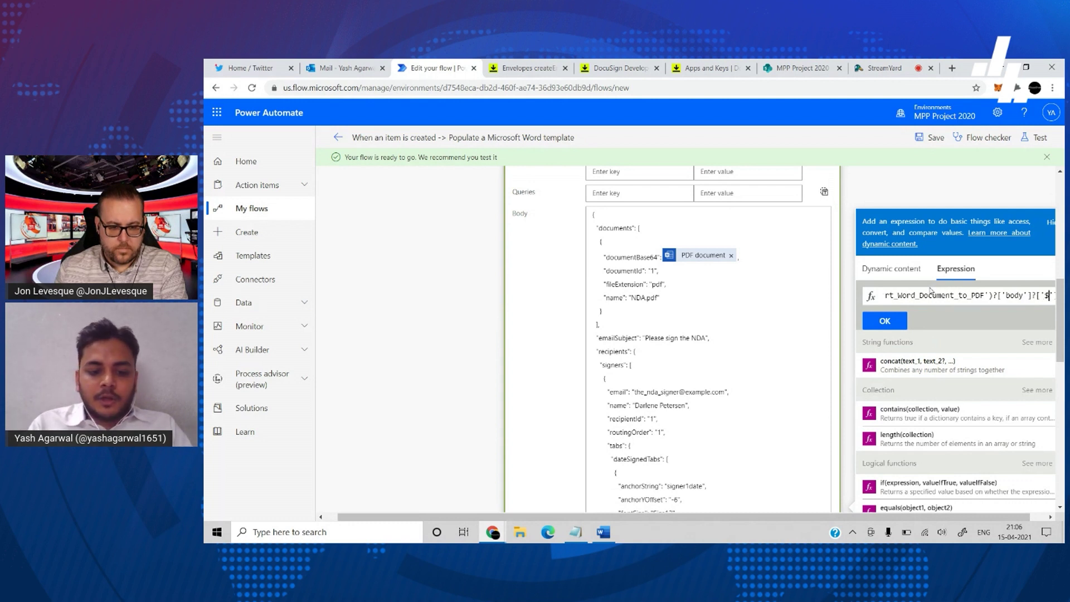
type("nt")
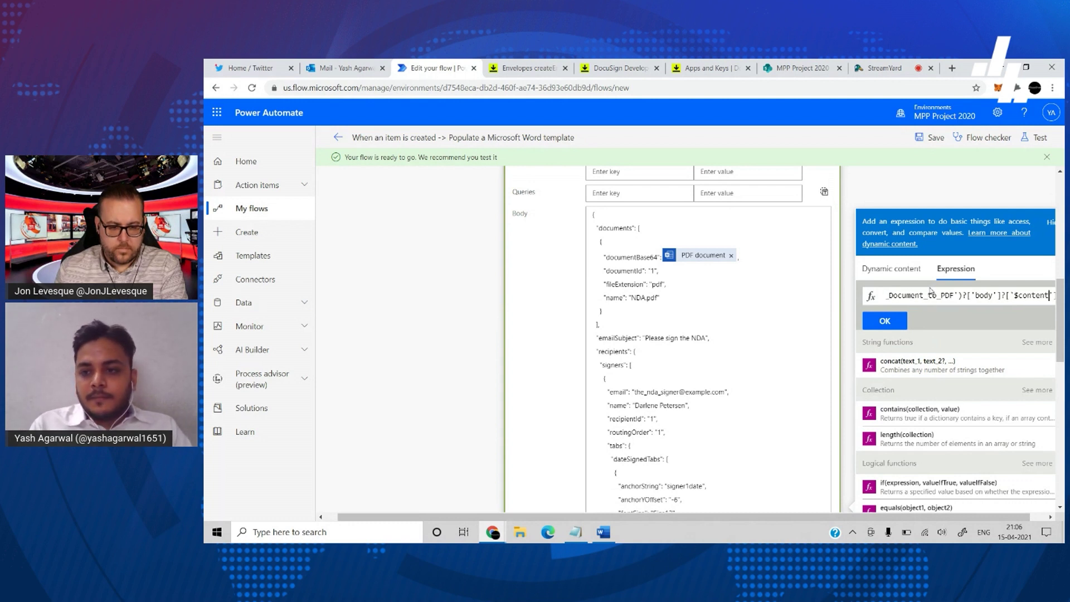
left_click(874, 320)
- Replace 'NDA' in the sample document name with 'Contrac'
left_click(712, 290)
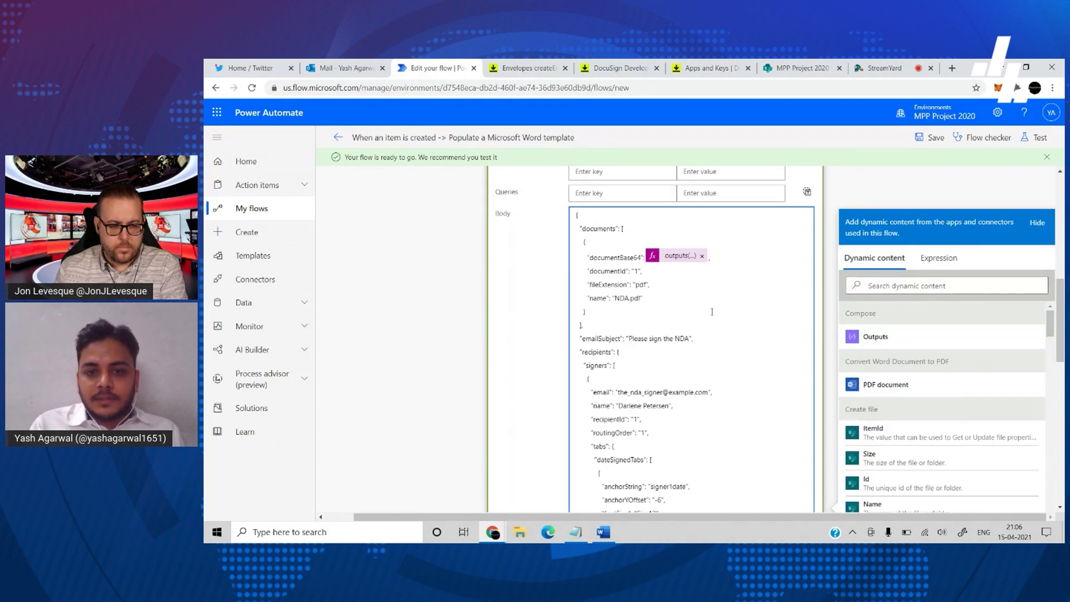
double_click(623, 299)
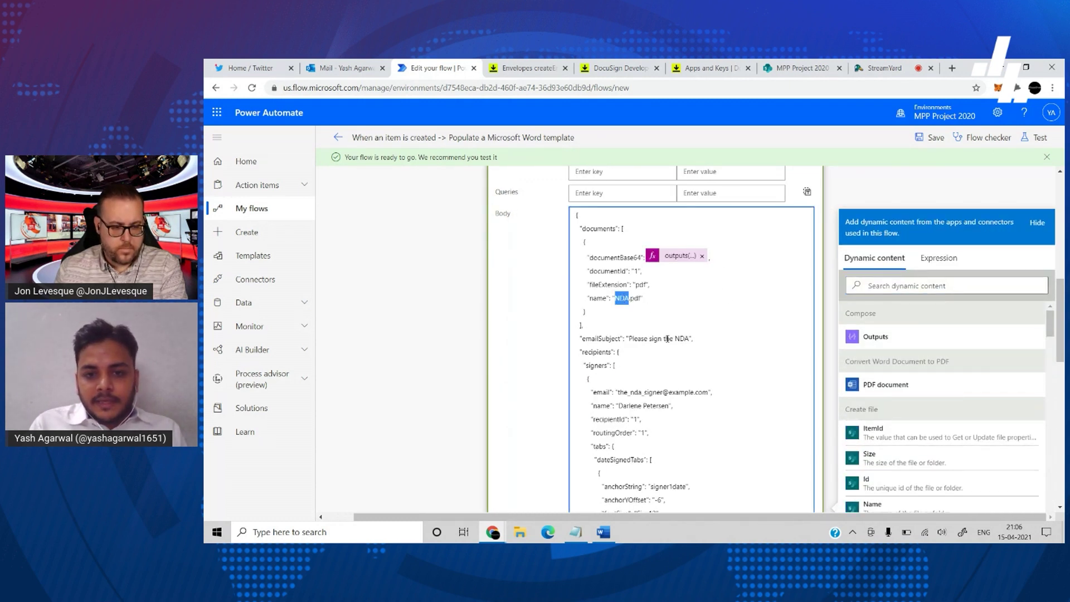
type("Contract")
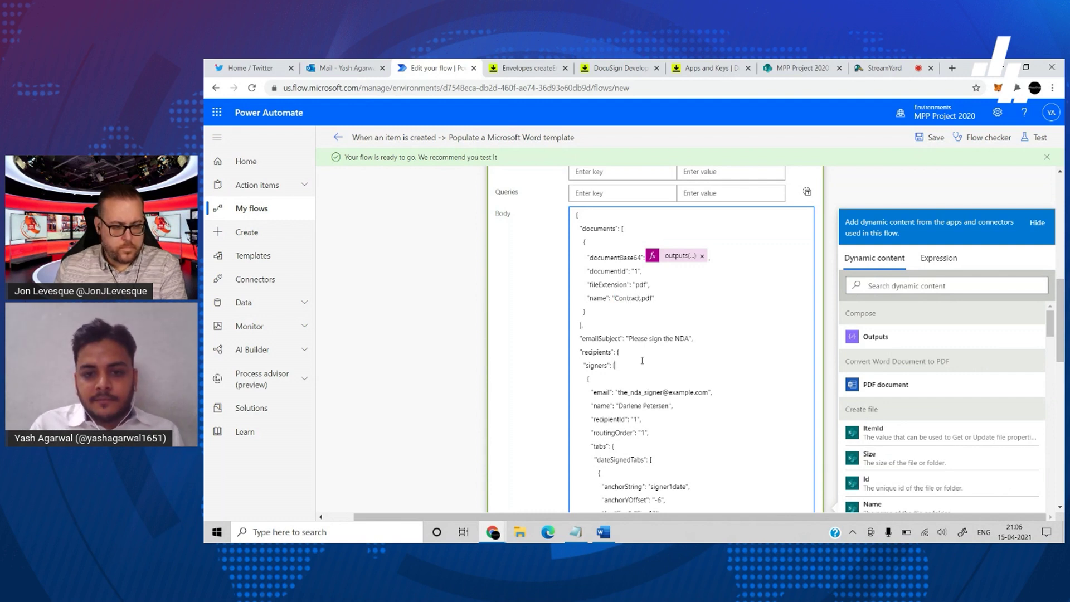
- Replace the sample signer email with the Contractor Email dynamic content
scroll(643, 361, "down", 2)
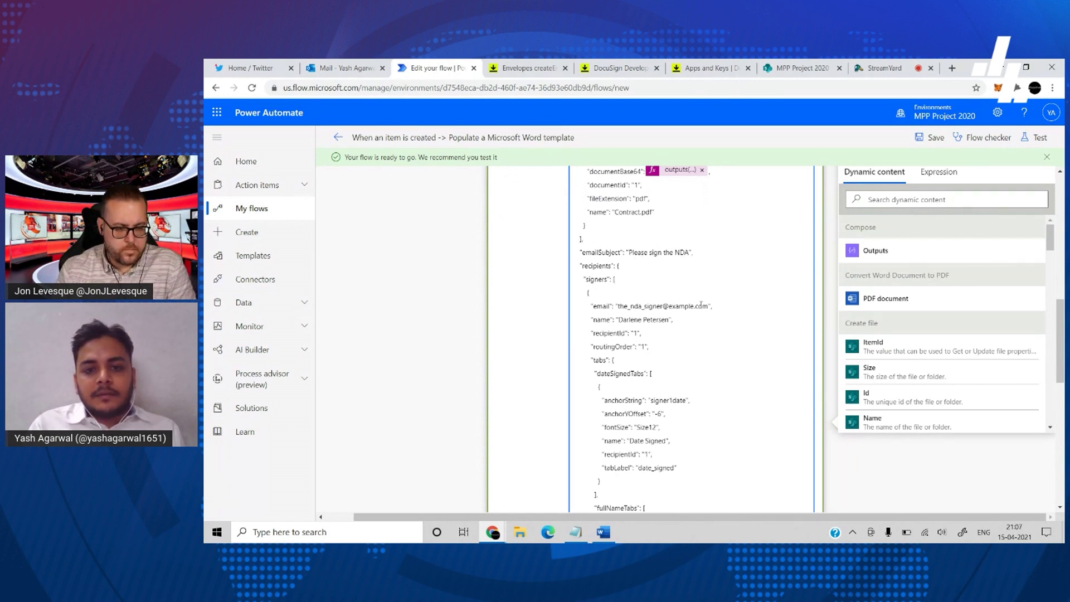
left_click_drag(710, 306, 624, 305)
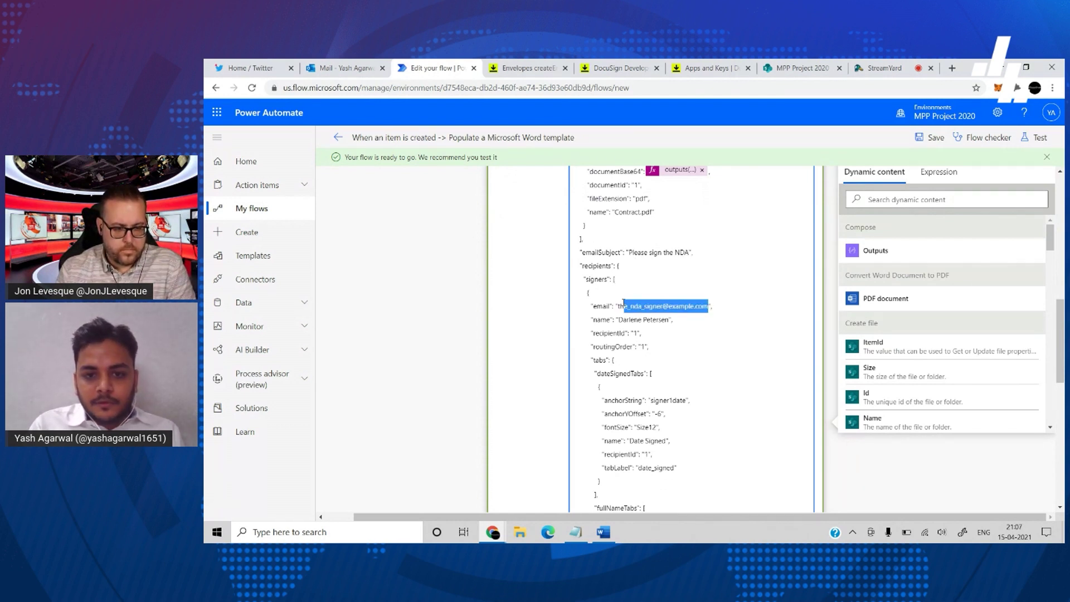
key("BackSpace")
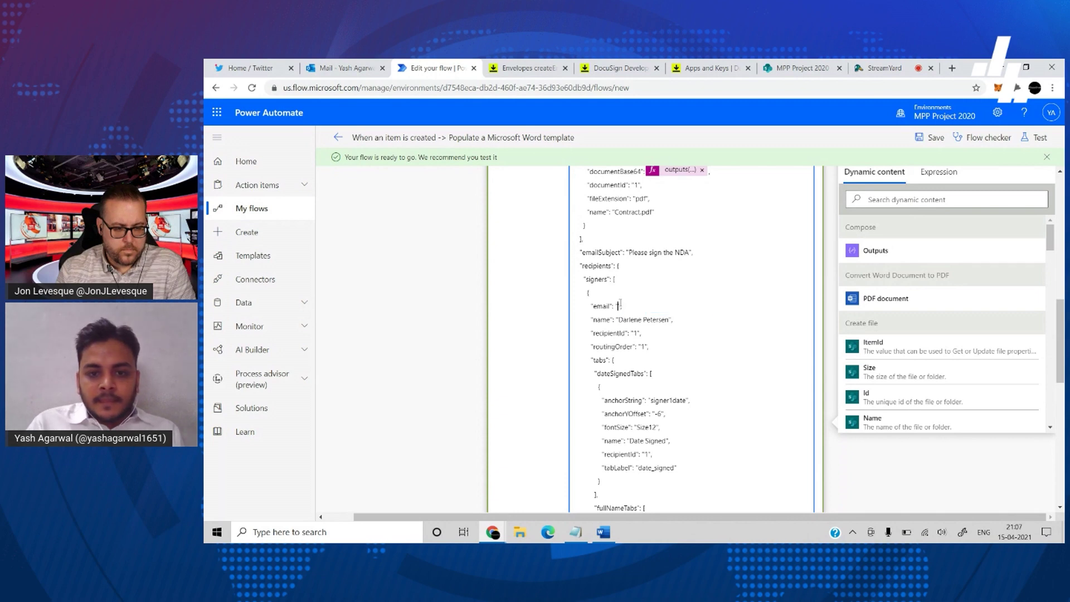
scroll(944, 394, "down", 6)
scroll(943, 393, "down", 10)
scroll(944, 394, "up", 4)
left_click(913, 201)
type("contrac")
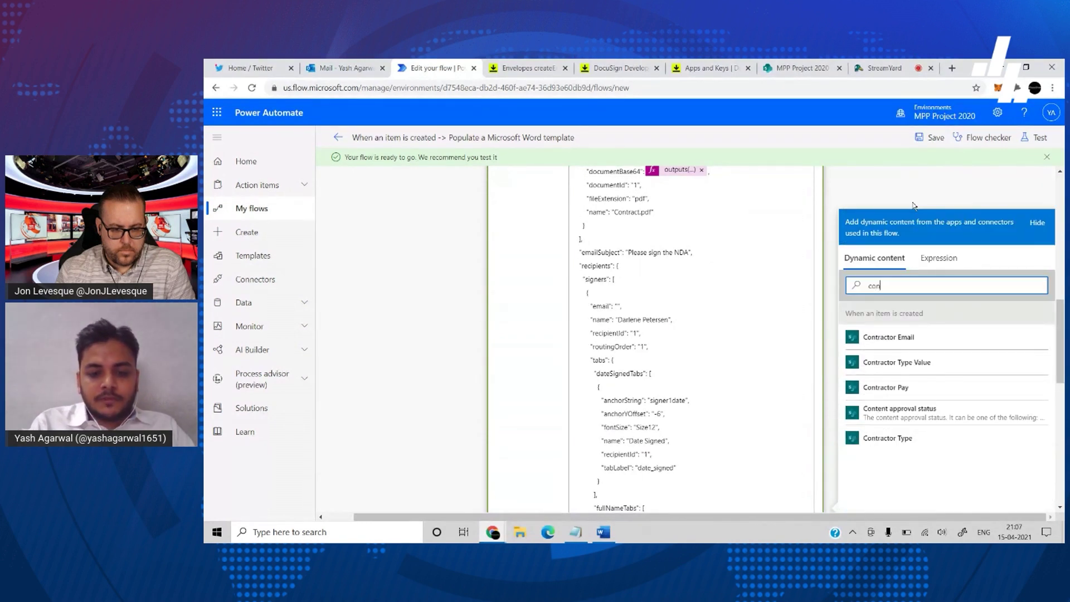
left_click(938, 336)
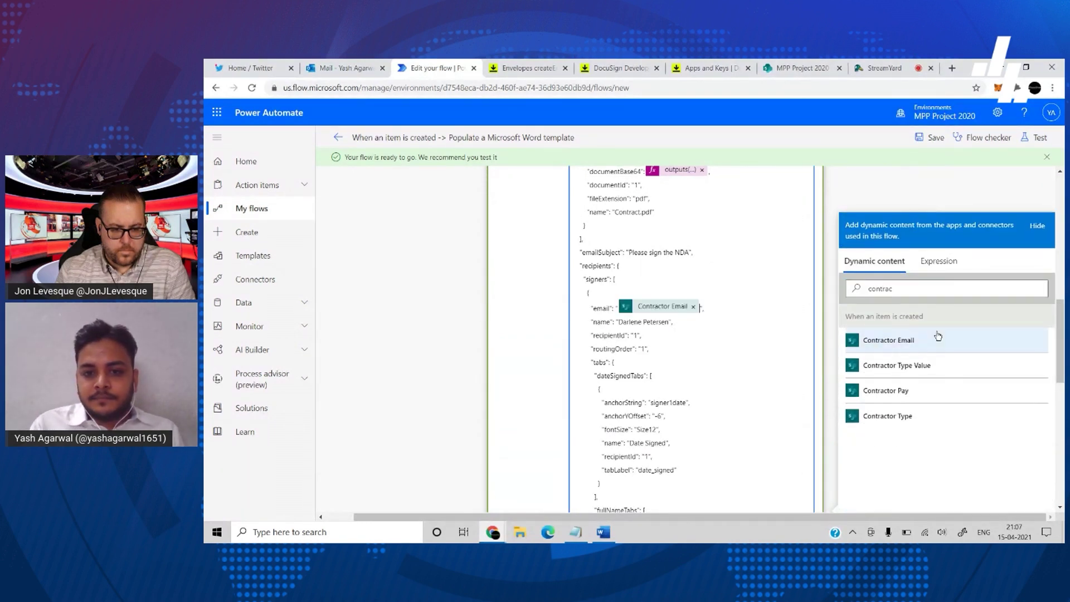
- Replace the hardcoded signer name with the item's Title
left_click_drag(668, 324, 617, 323)
key("BackSpace")
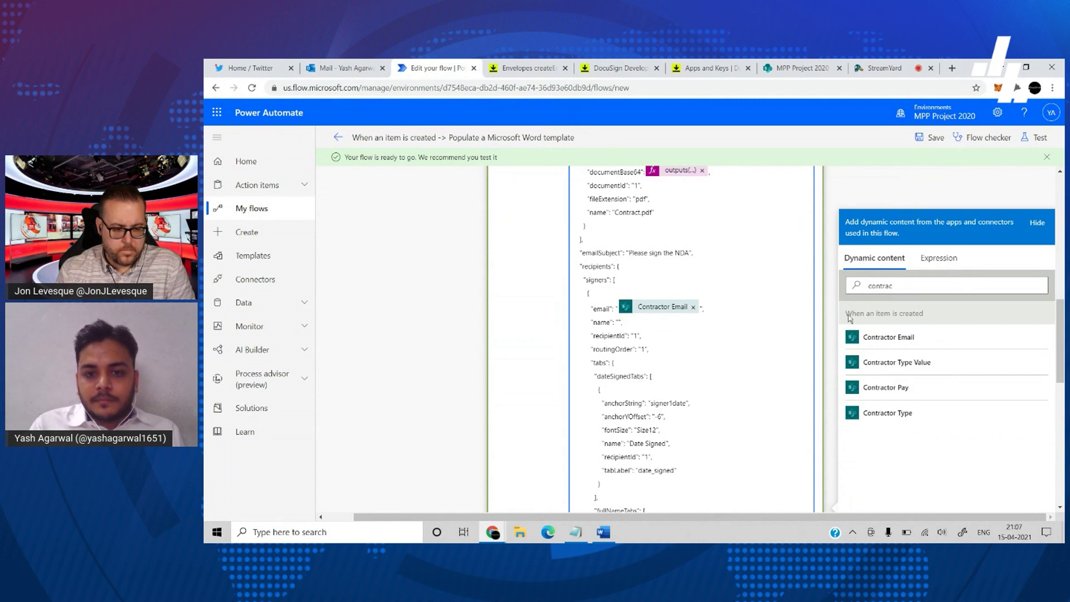
double_click(922, 287)
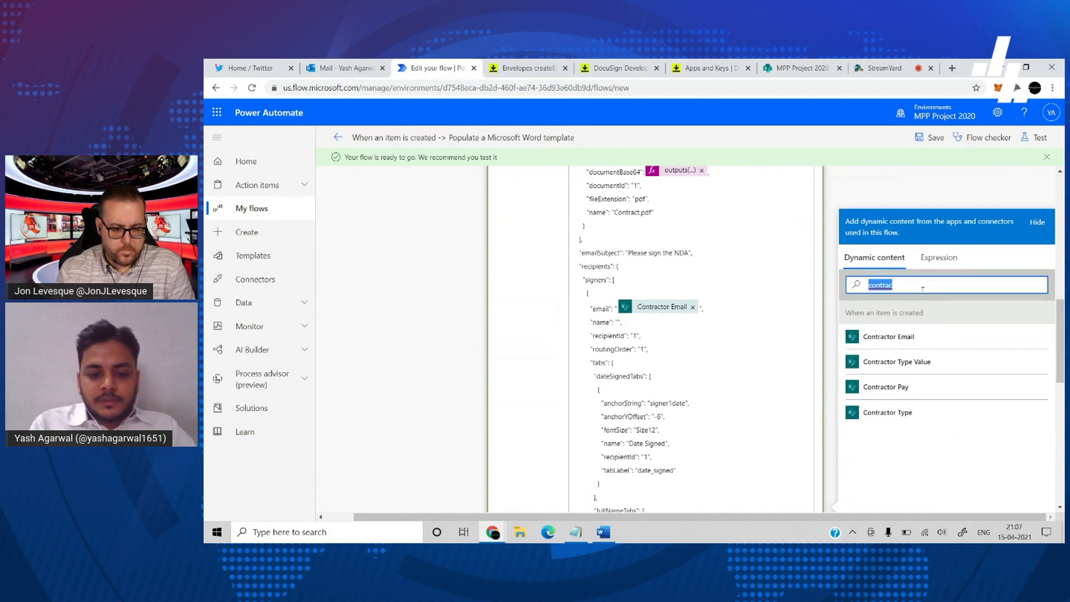
type("titl")
left_click(896, 343)
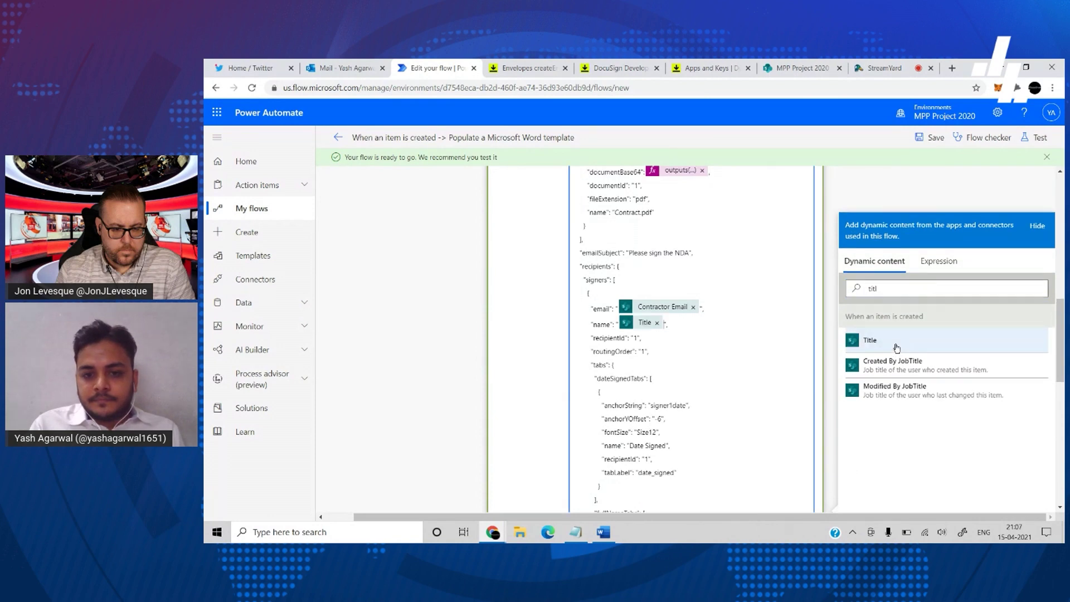
left_click(749, 418)
- Finish editing the request body and collapse the HTTP action
scroll(749, 414, "down", 4)
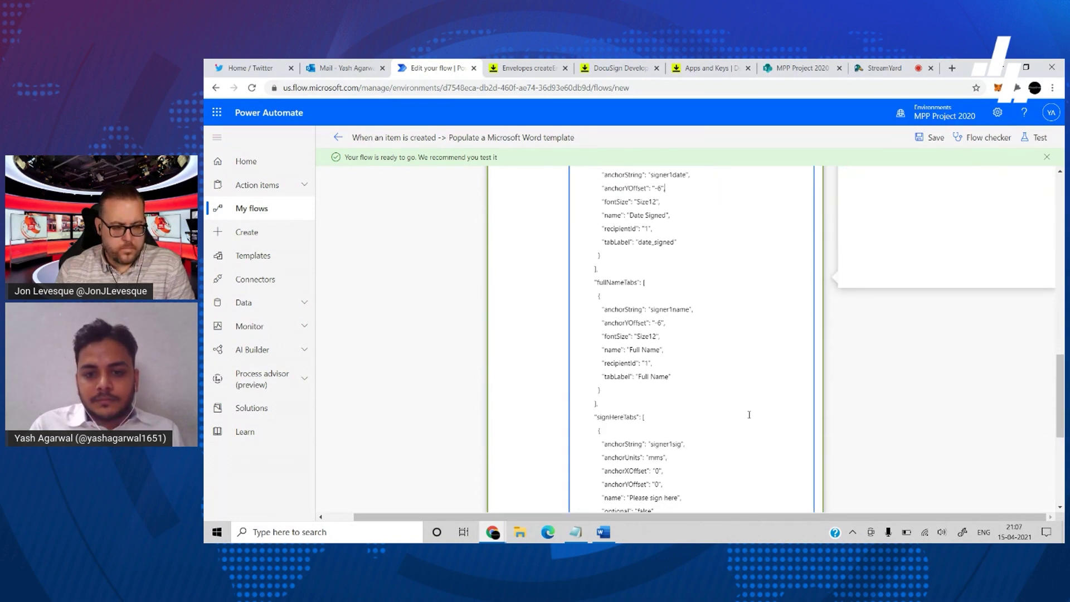
scroll(749, 415, "down", 4)
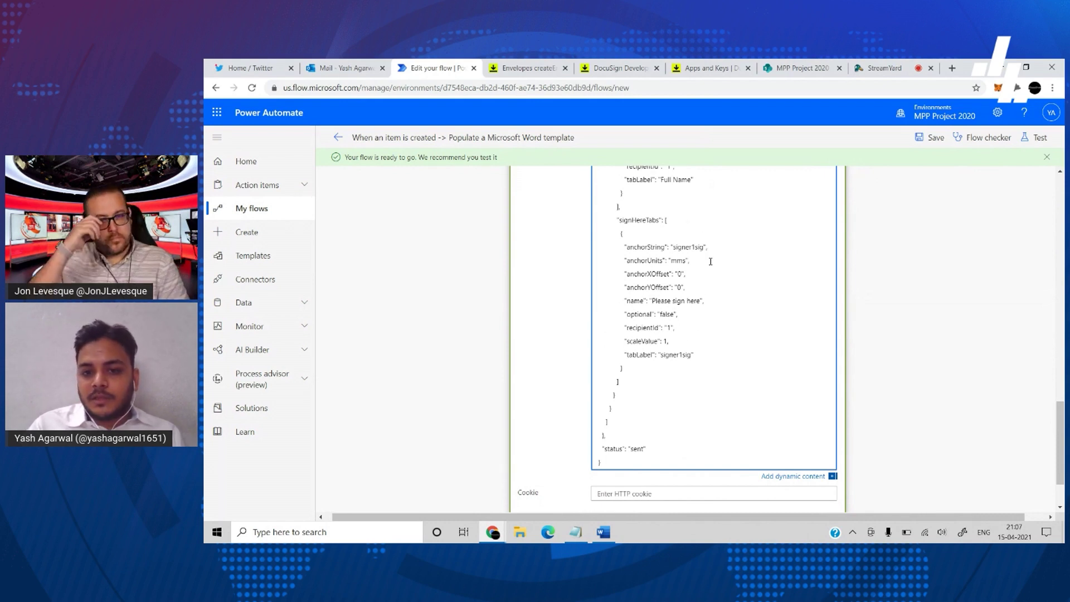
scroll(710, 262, "up", 4)
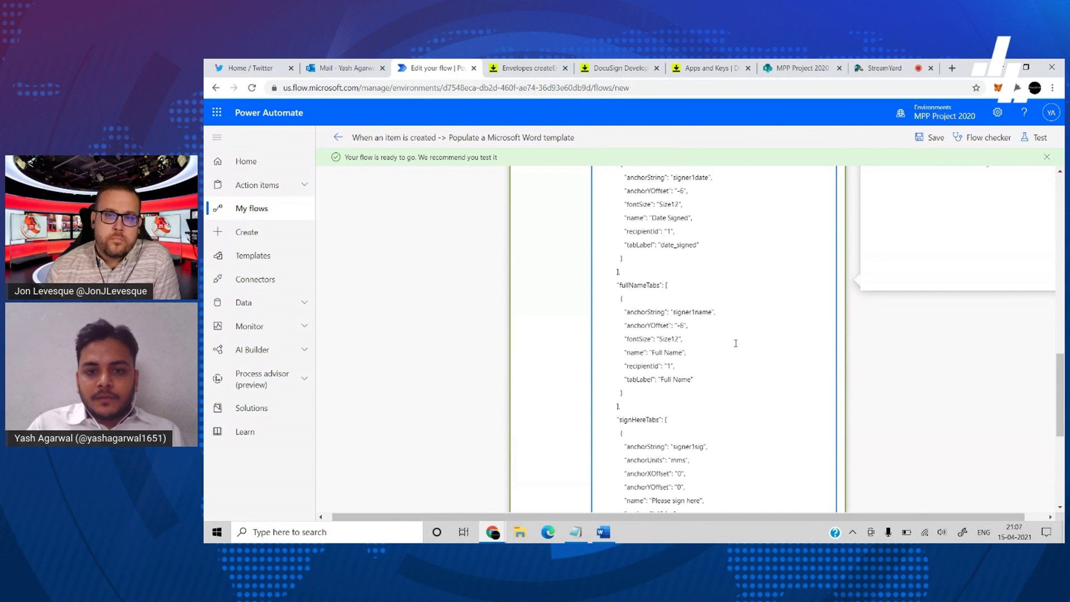
scroll(683, 300, "up", 2)
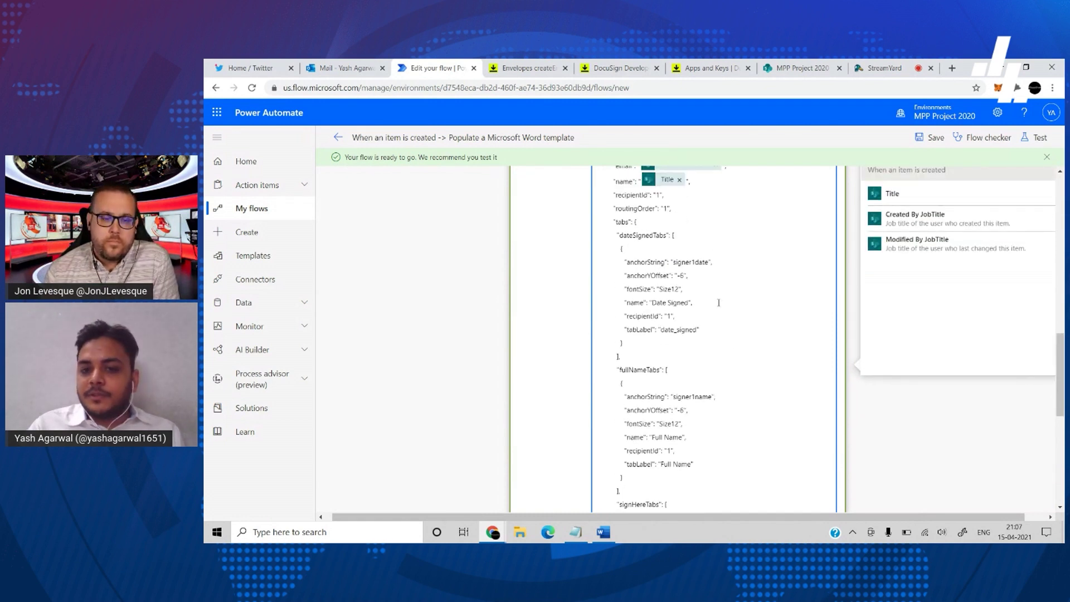
left_click(877, 438)
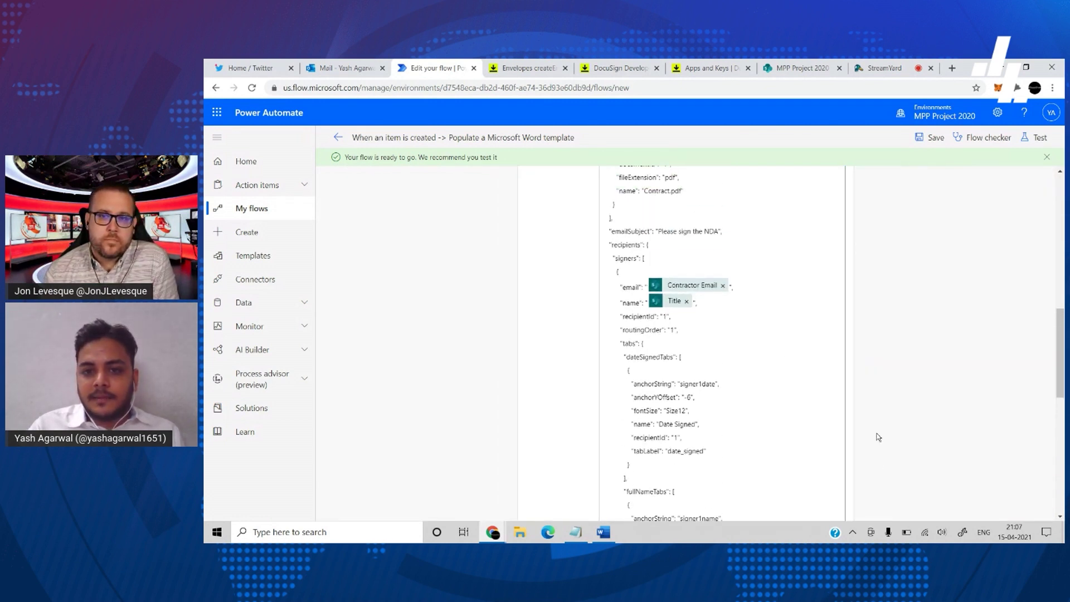
scroll(809, 419, "up", 6)
scroll(754, 287, "up", 2)
left_click(714, 310)
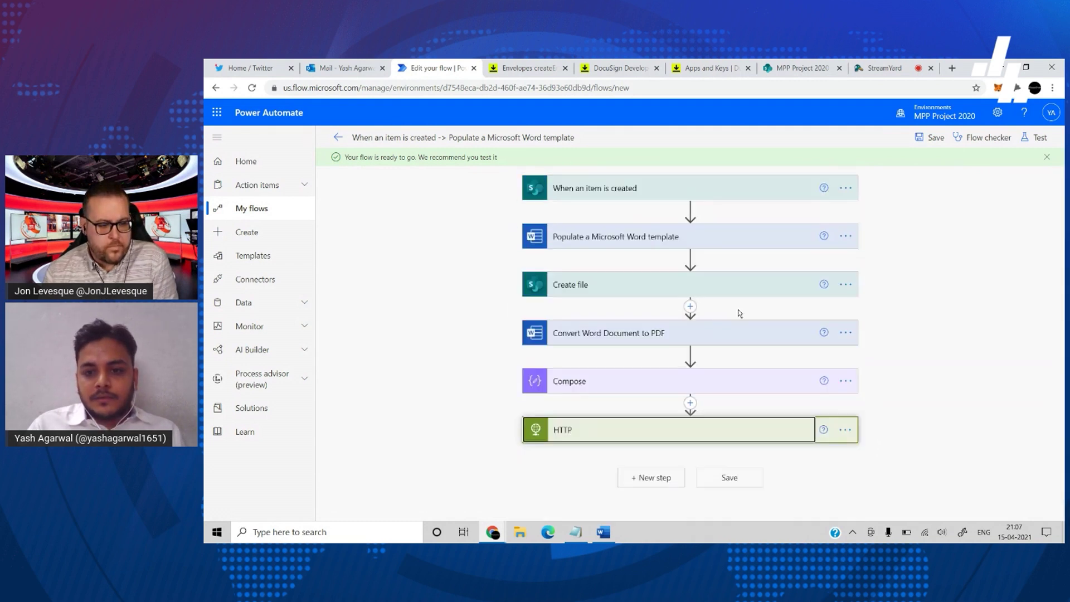
- Save the flow, start a manual test, and go to the SharePoint Contracts list
left_click(932, 141)
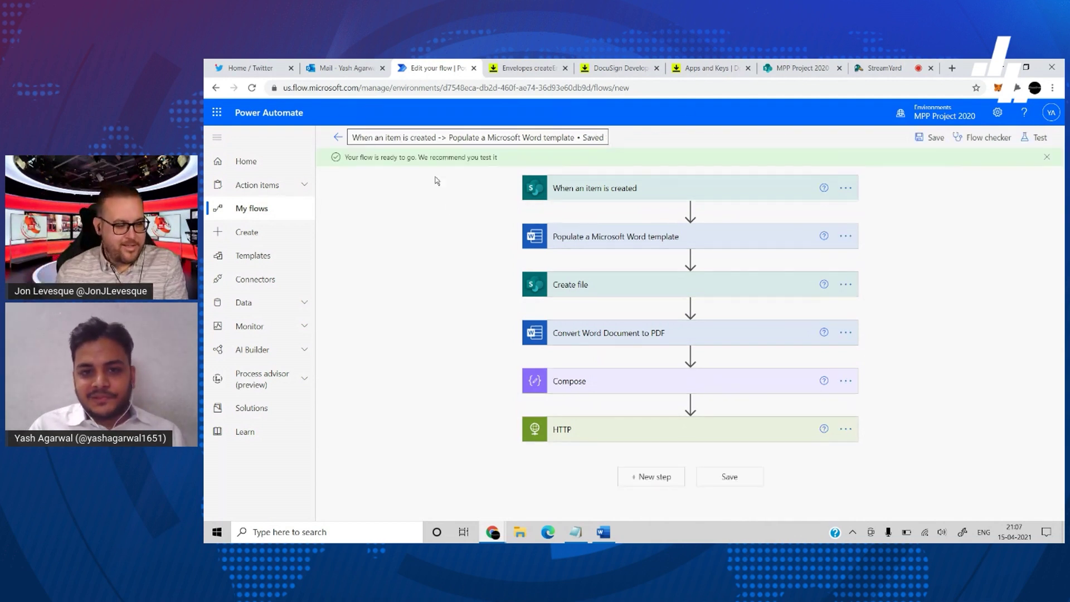
left_click(730, 477)
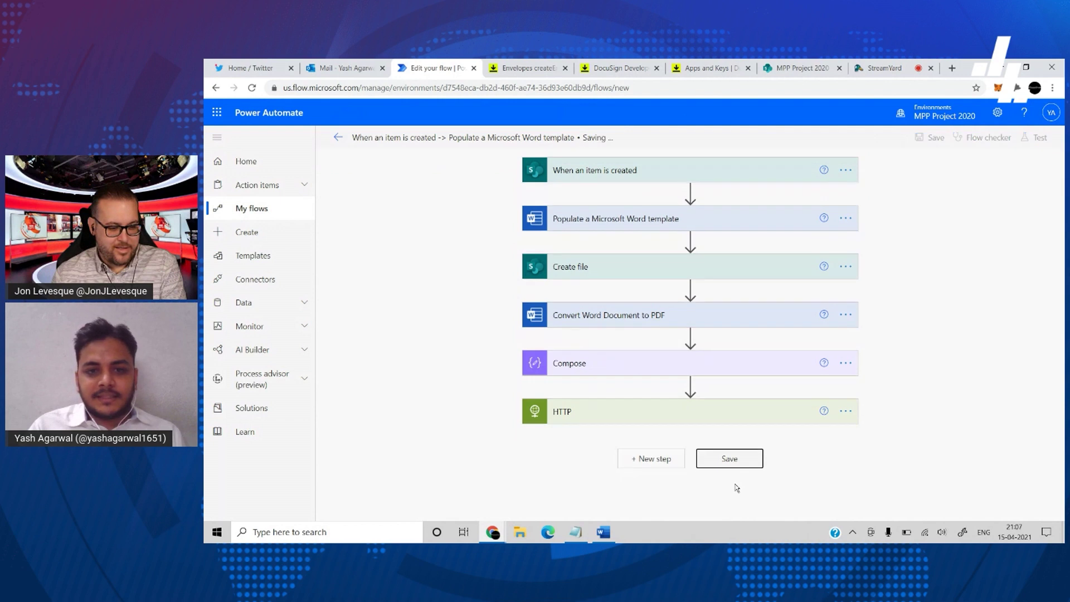
left_click(1038, 138)
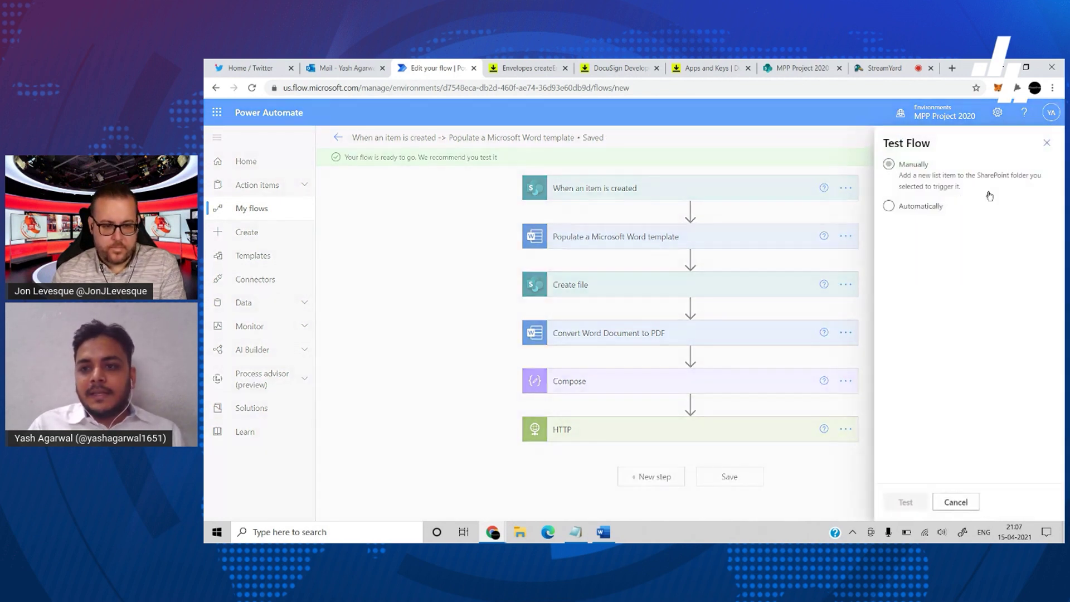
left_click(906, 503)
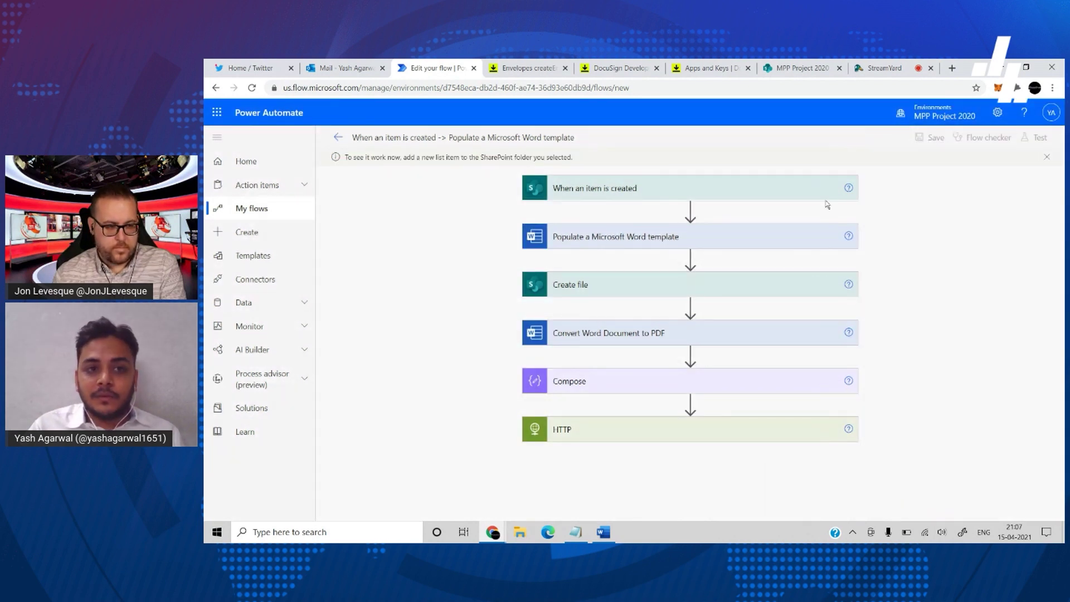
left_click(804, 66)
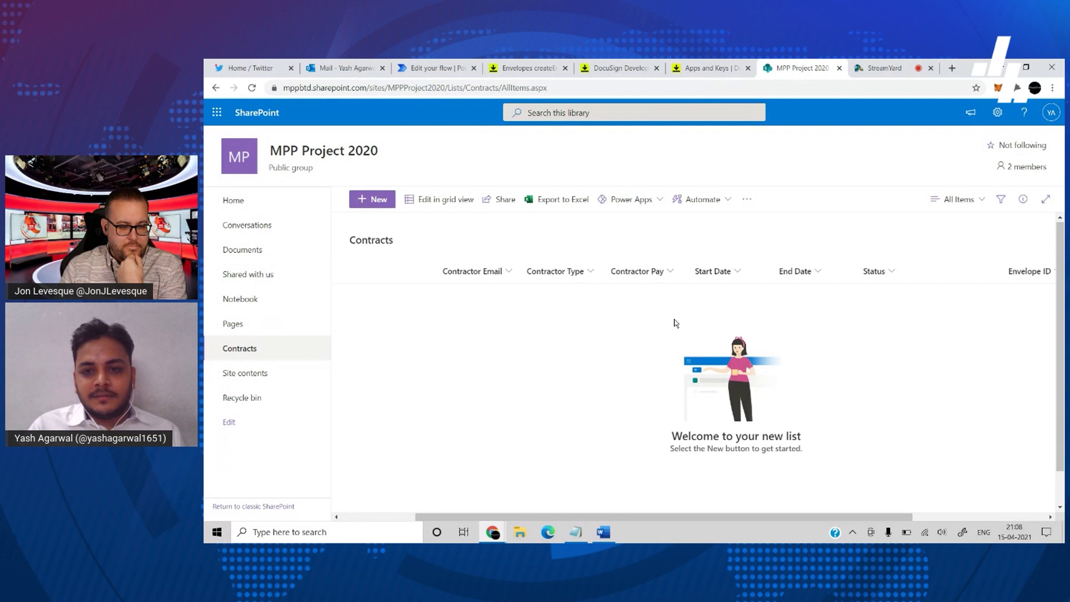
- Start a new Contracts item with the contractor's name, e-mail, type Hour and pay 20
left_click(372, 202)
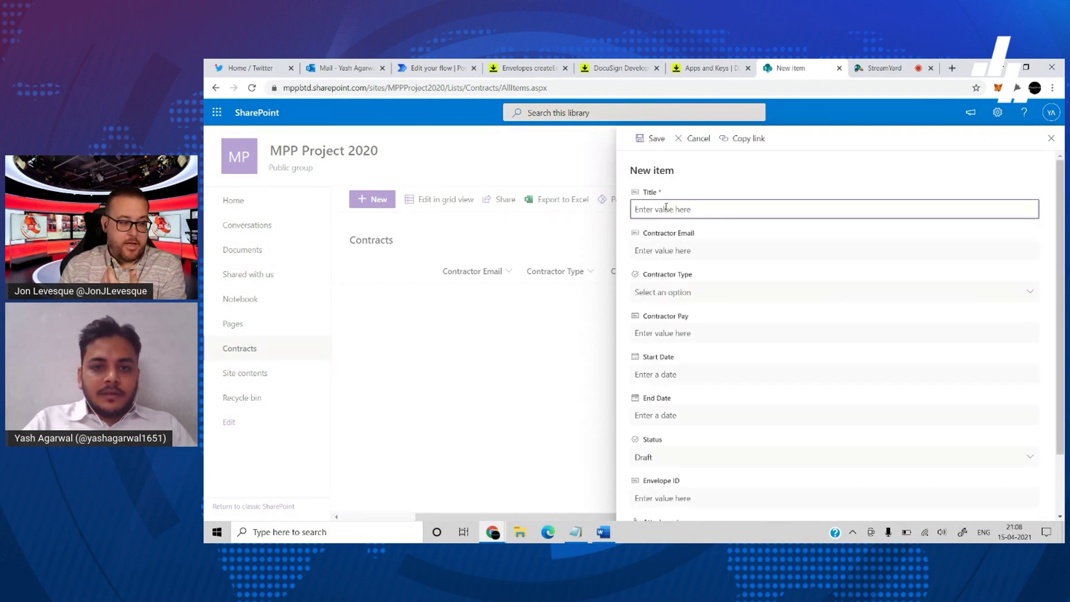
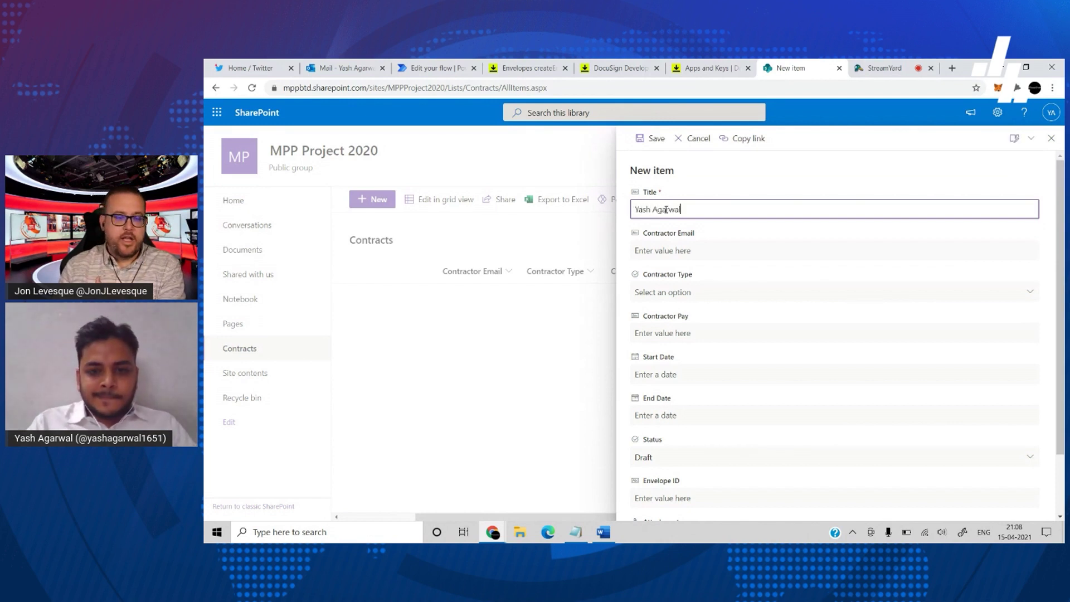
left_click(715, 251)
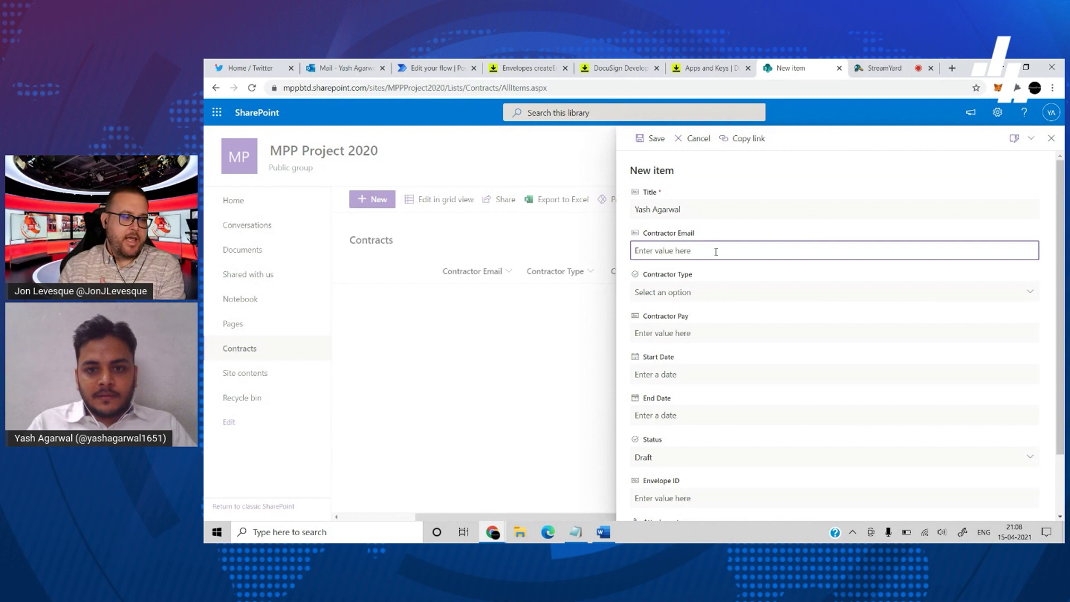
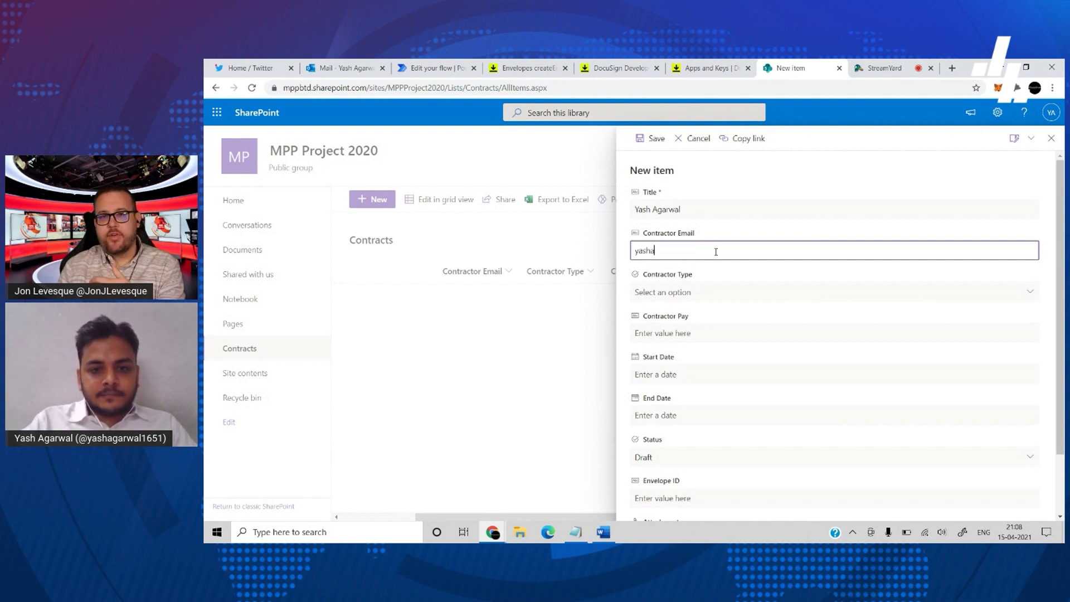
left_click(717, 290)
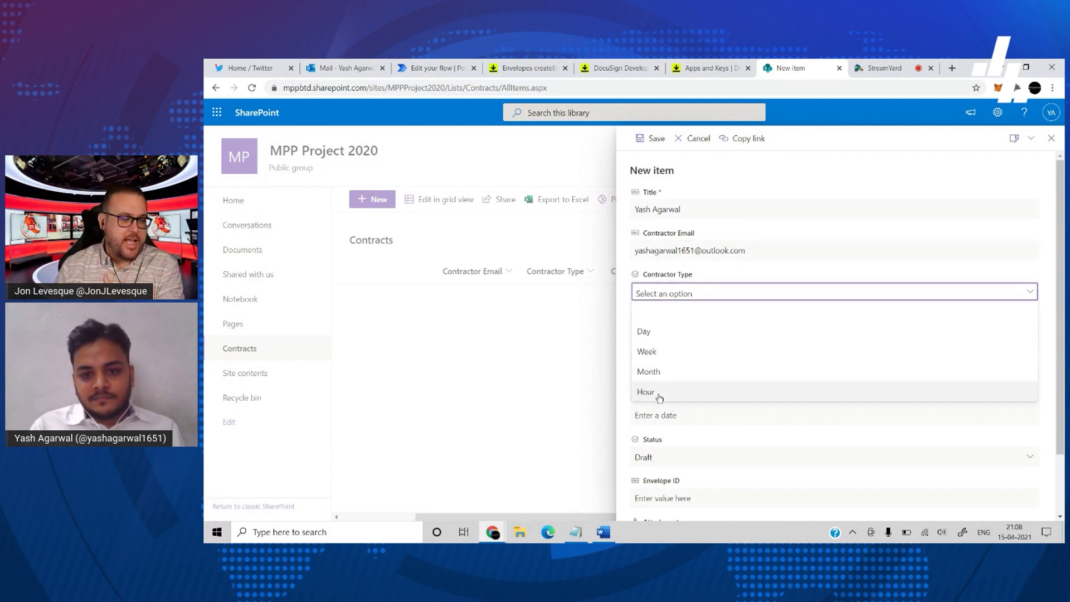
left_click(659, 394)
left_click(709, 330)
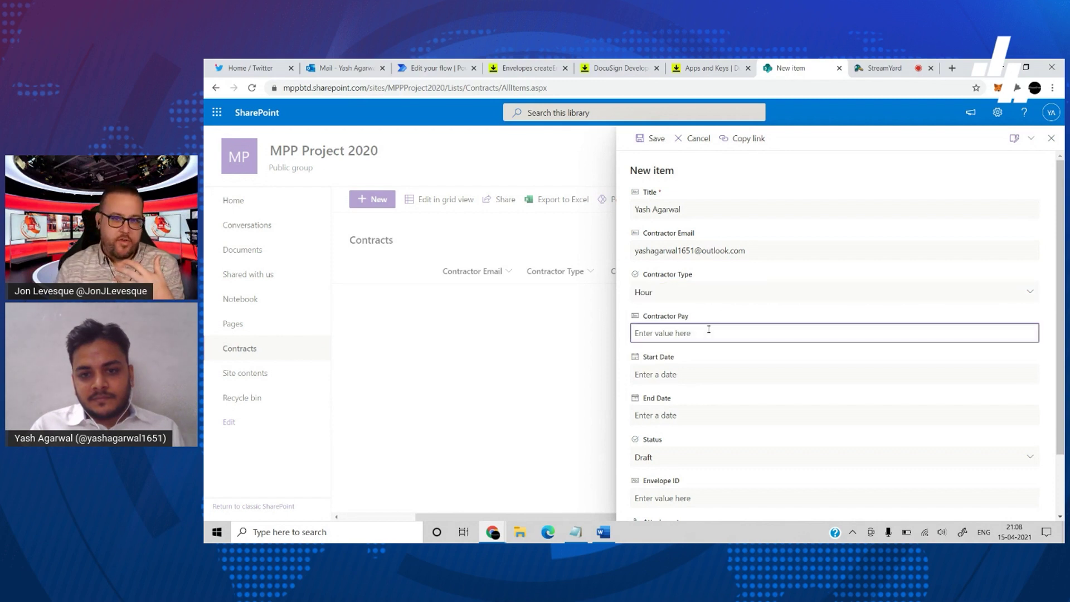
type("20")
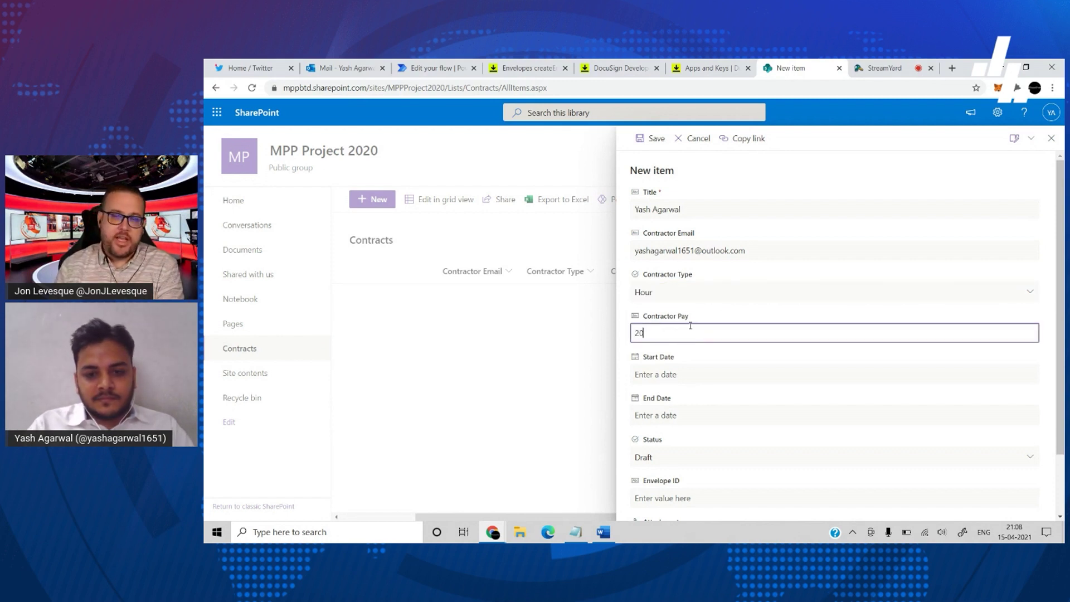
- Set start and end dates to 4/15/2021 and status Approved, then return to the flow
left_click(688, 374)
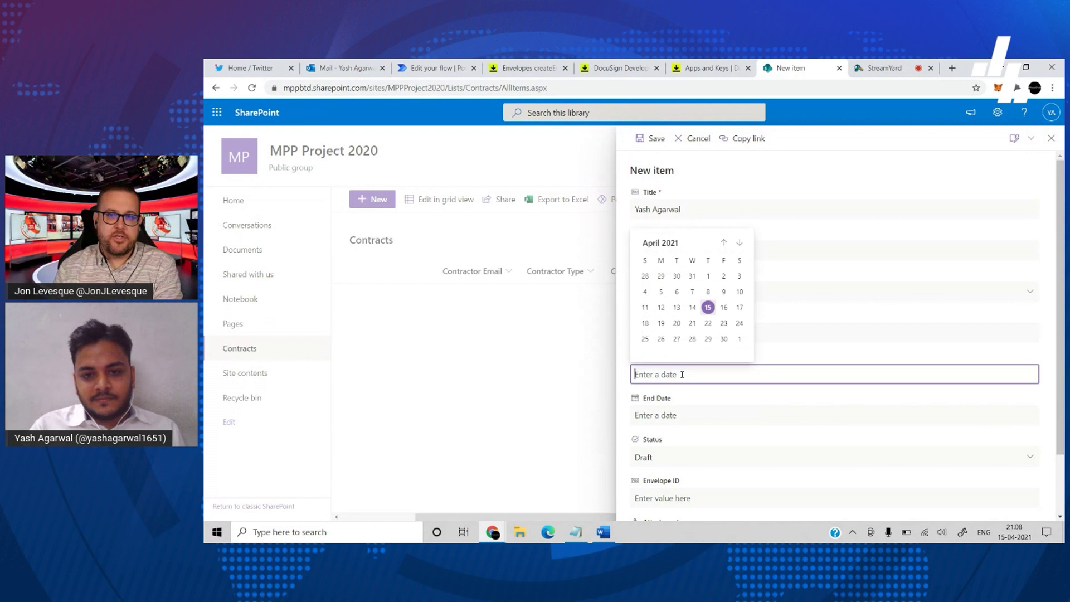
left_click(708, 308)
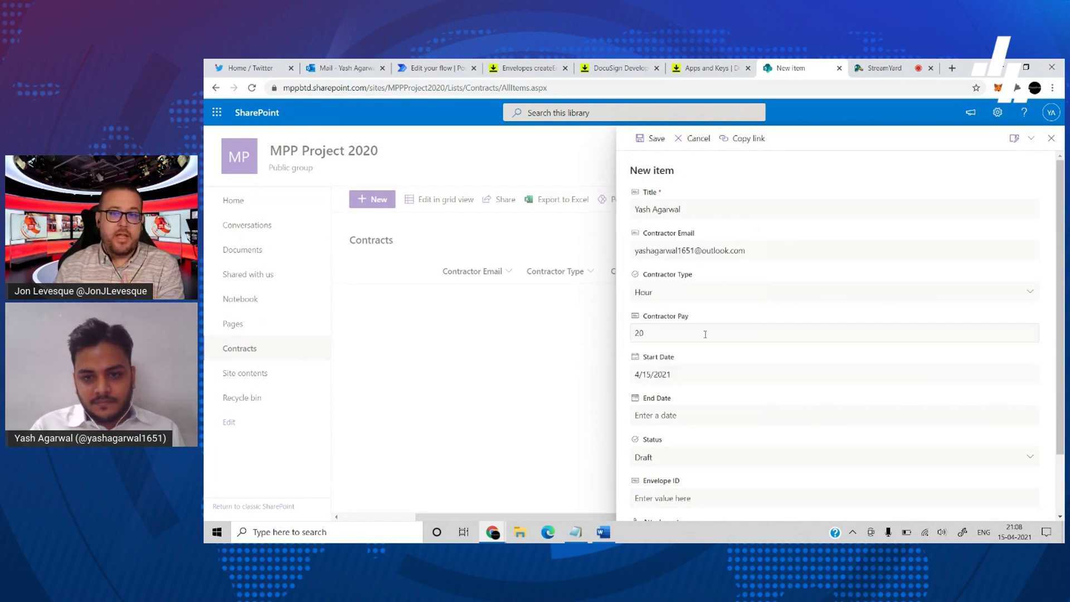
scroll(681, 355, "down", 1)
left_click(681, 359)
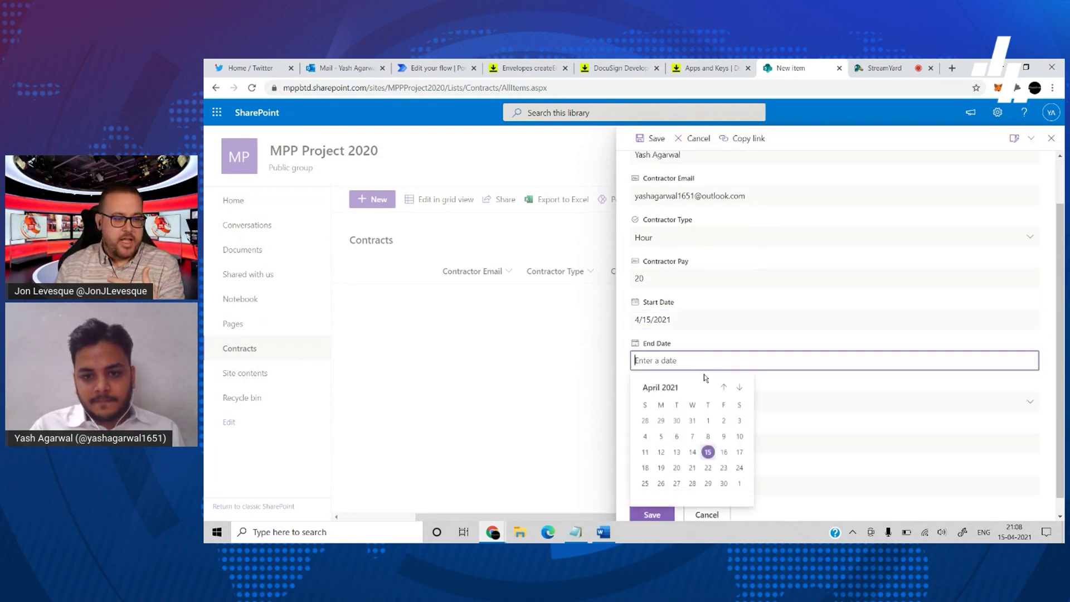
left_click(708, 450)
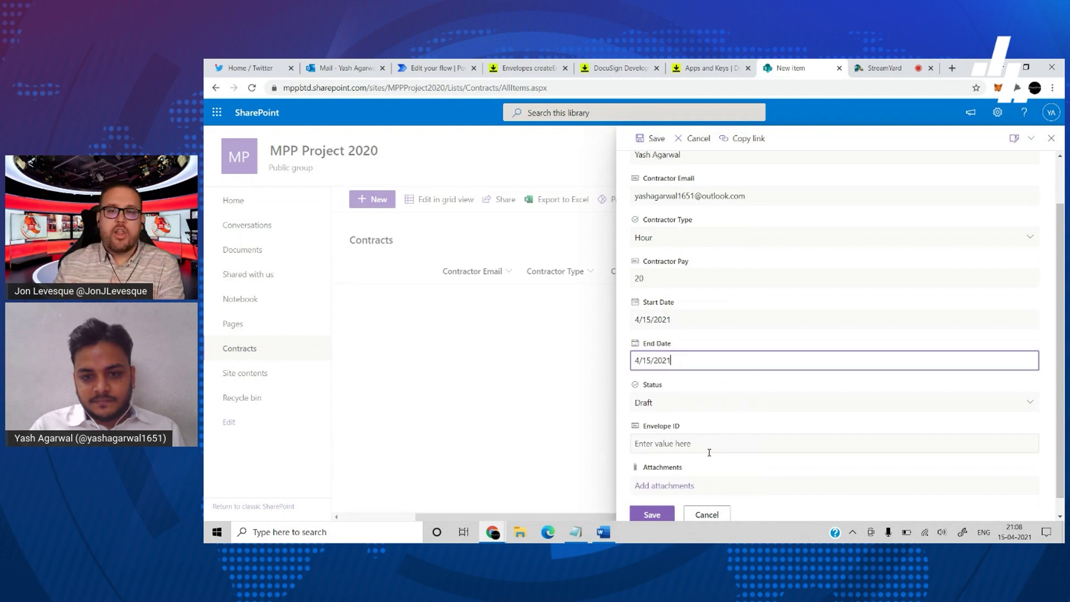
left_click(681, 412)
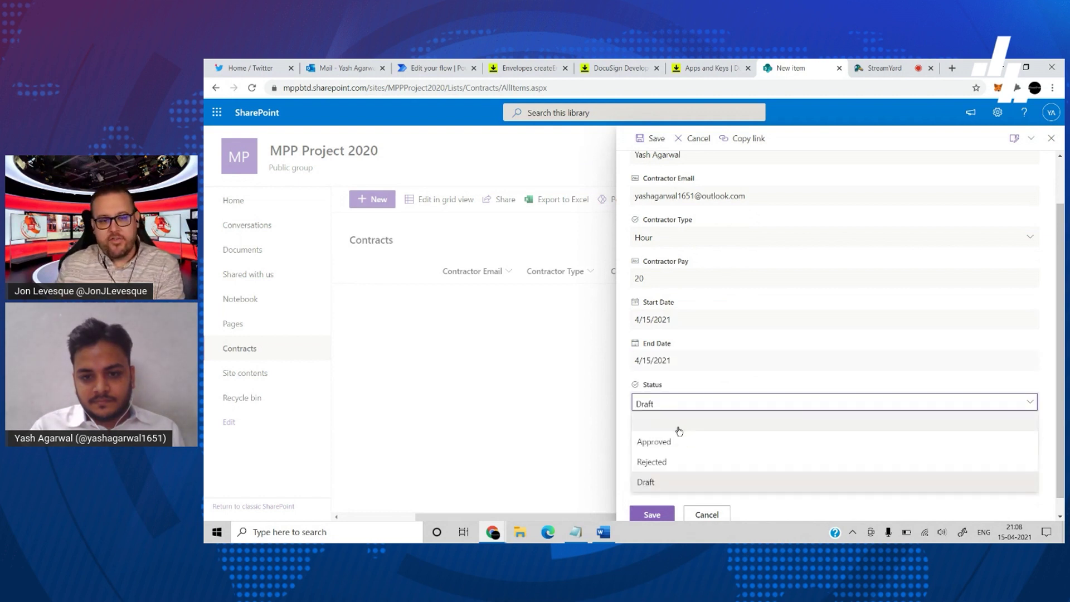
left_click(675, 442)
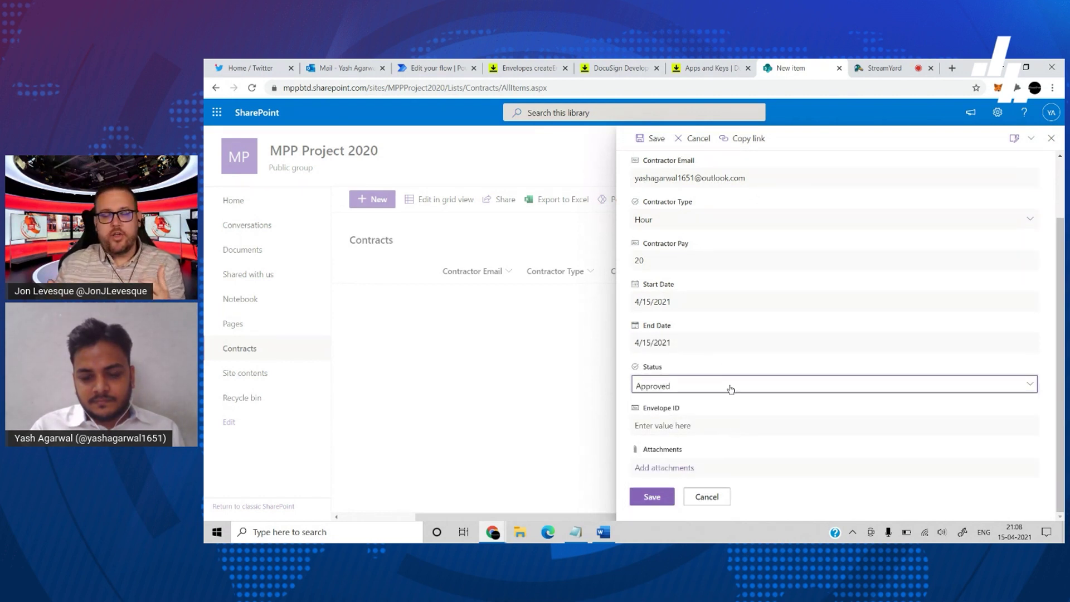
scroll(731, 390, "up", 2)
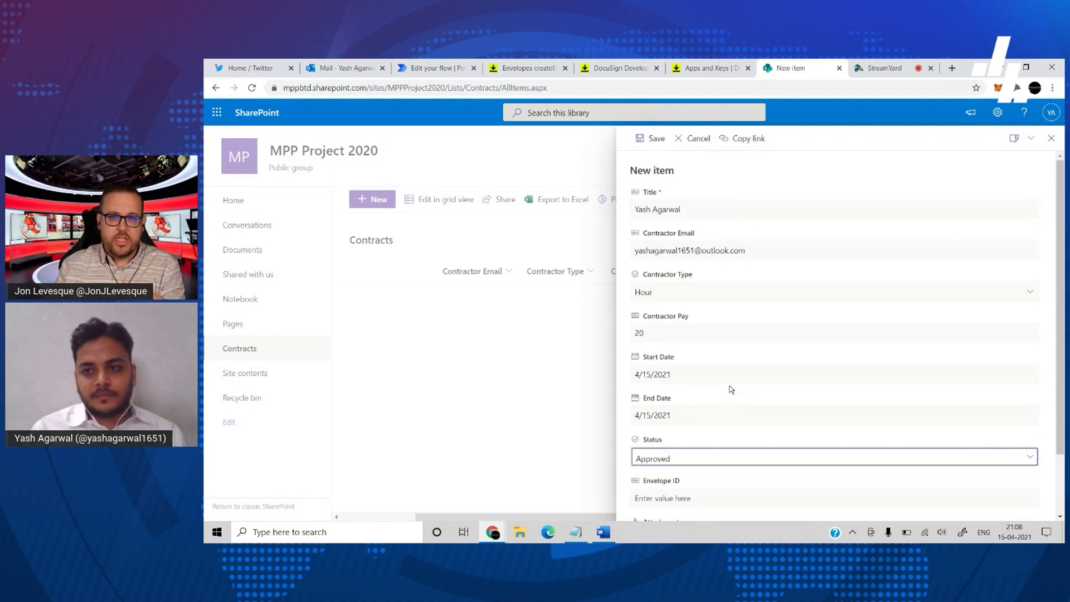
scroll(731, 390, "down", 1)
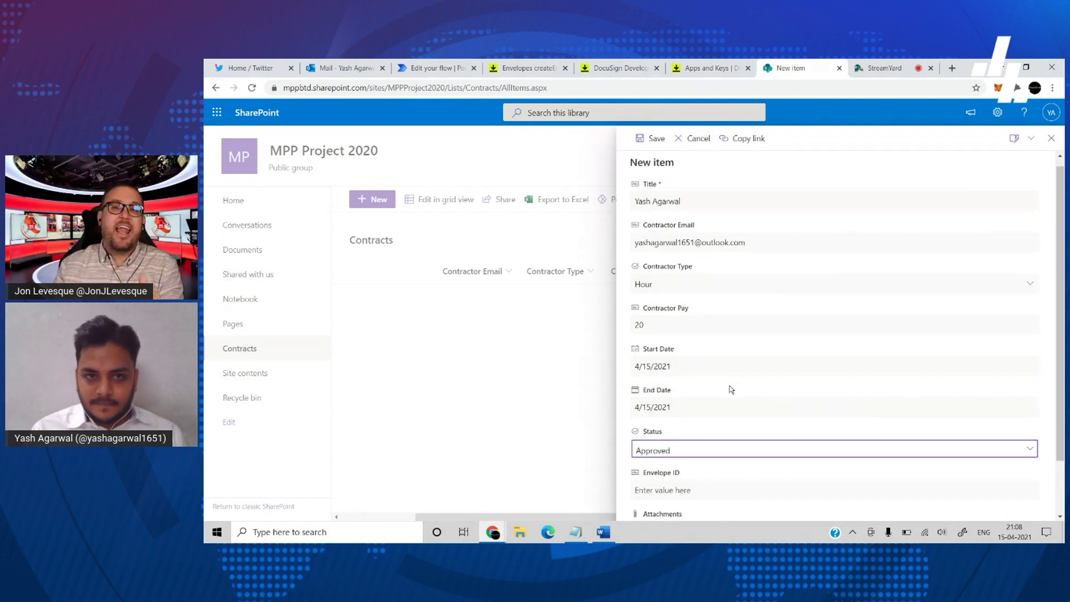
scroll(730, 389, "up", 1)
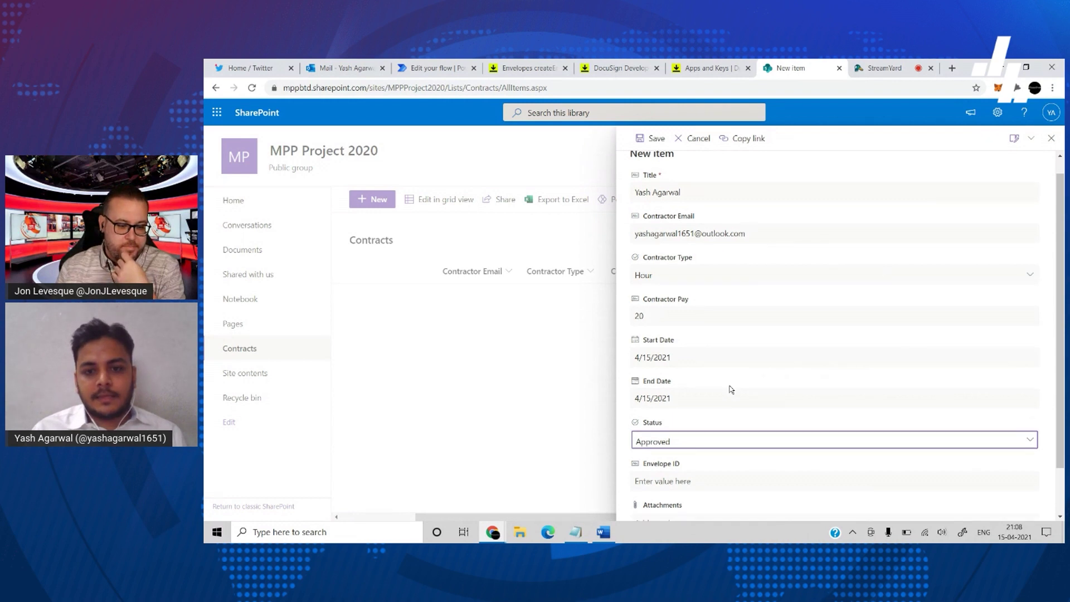
scroll(716, 388, "down", 3)
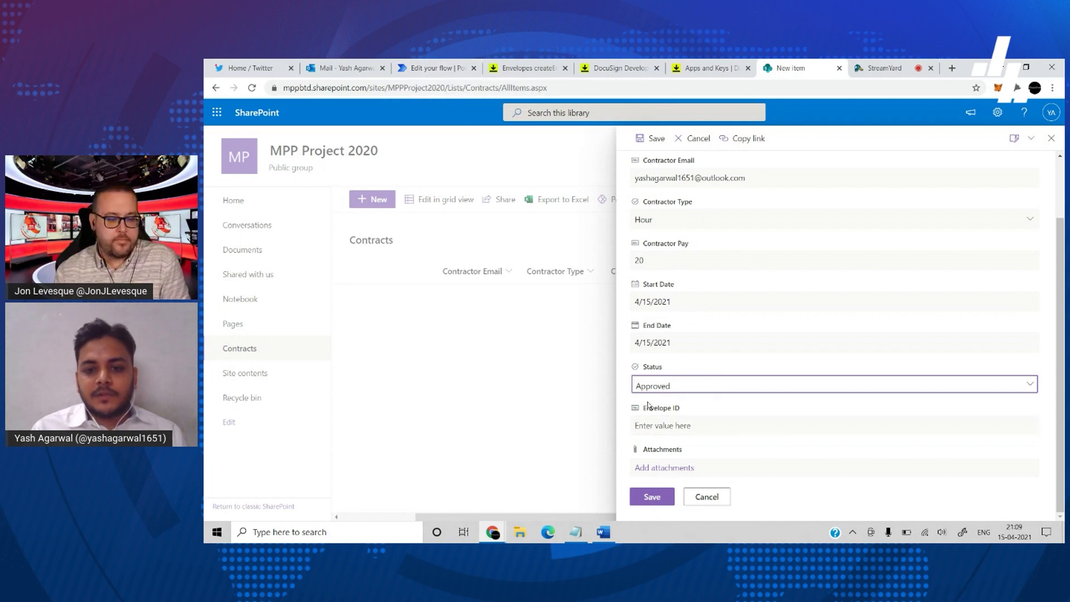
left_click(411, 65)
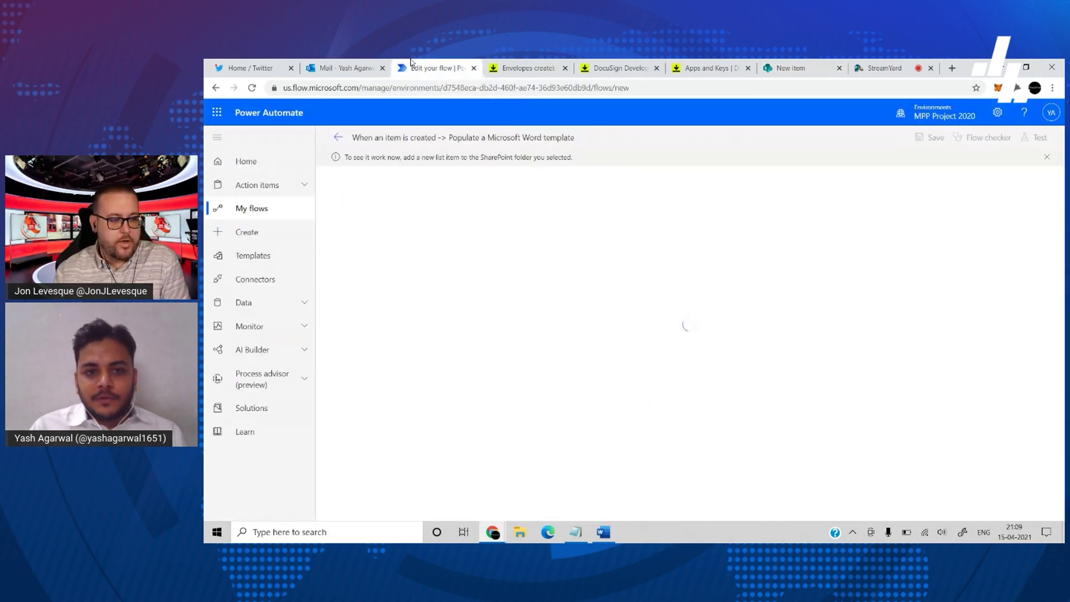
- Add a SharePoint Update item step for site MPP Project 2020, list Contracts
left_click(339, 137)
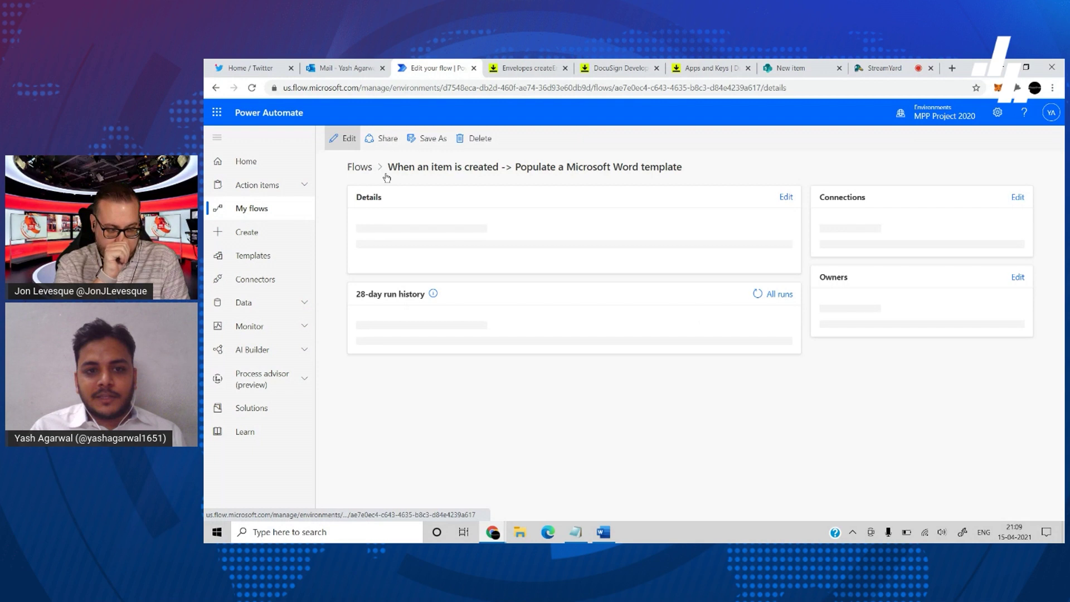
left_click(342, 138)
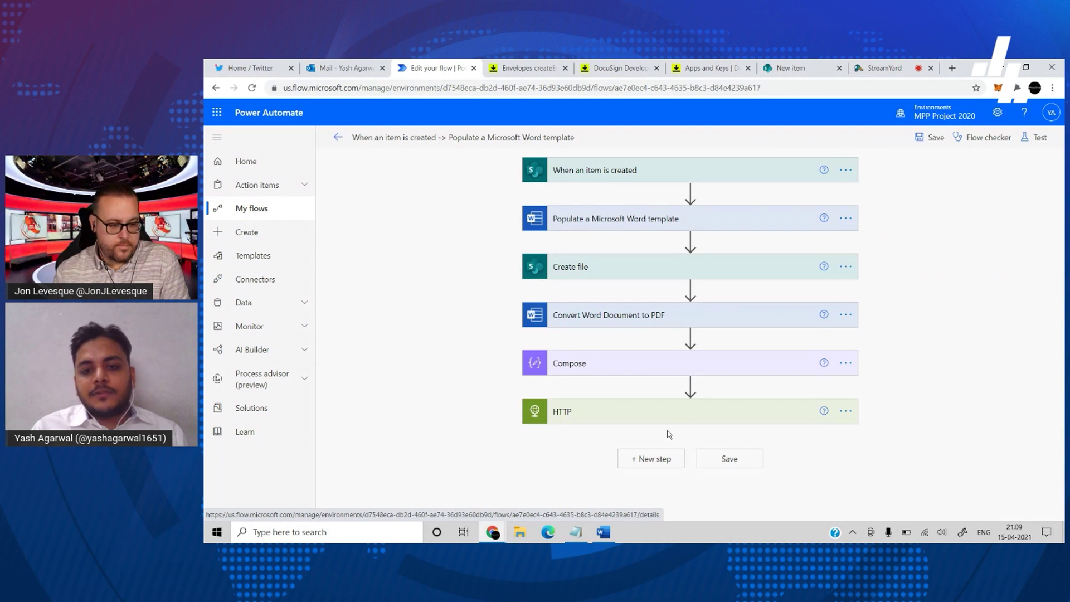
left_click(660, 459)
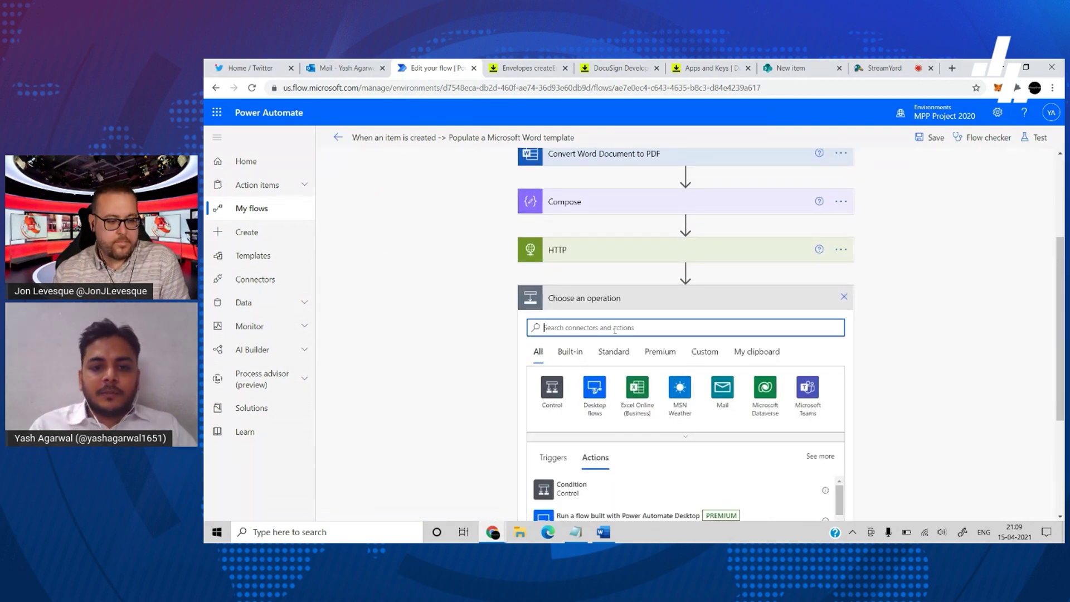
type("update item")
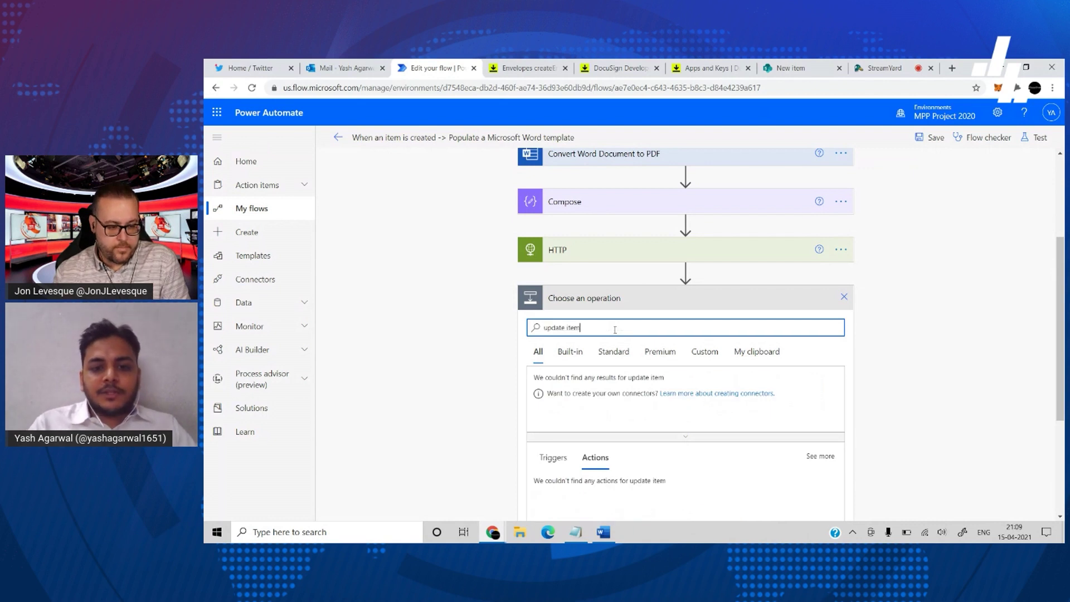
left_click(607, 408)
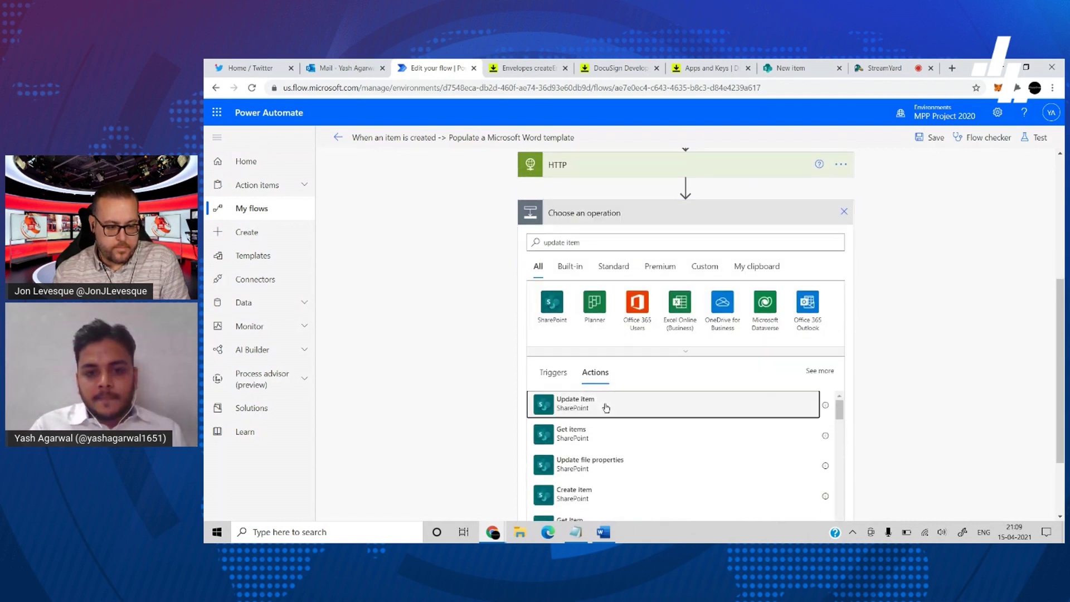
left_click(667, 390)
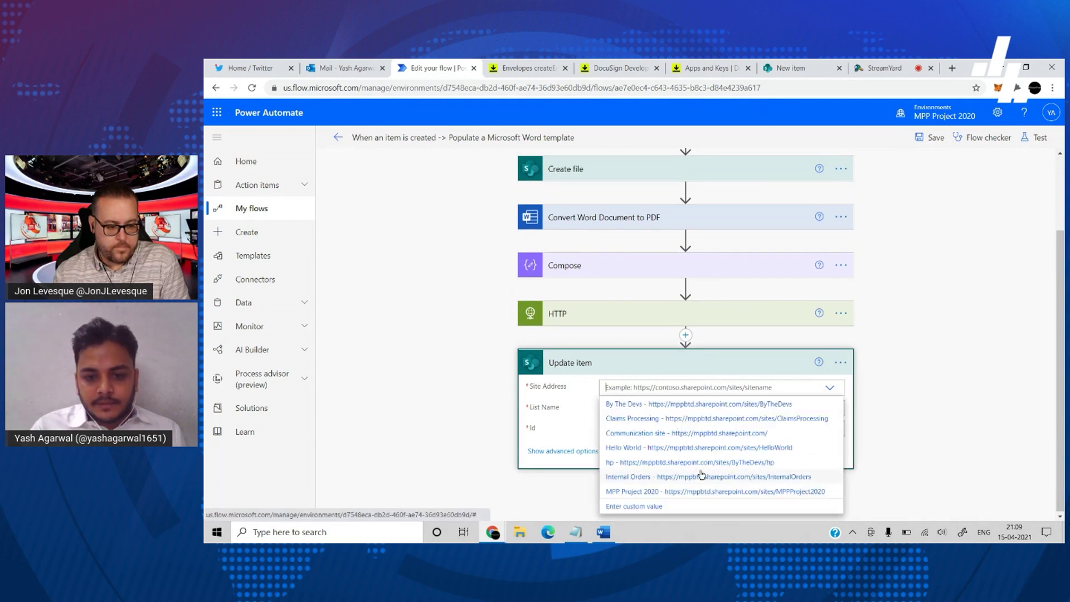
left_click(682, 491)
left_click(663, 420)
left_click(638, 441)
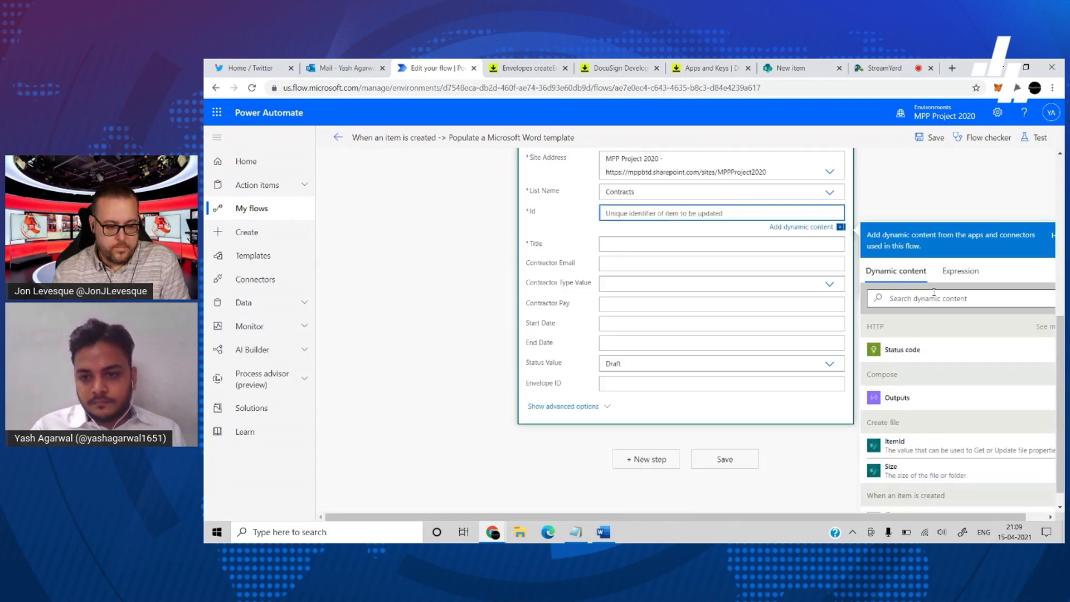
- Fill Id with the trigger's ID, Title with its Title, and Status Value with Approved
type("id")
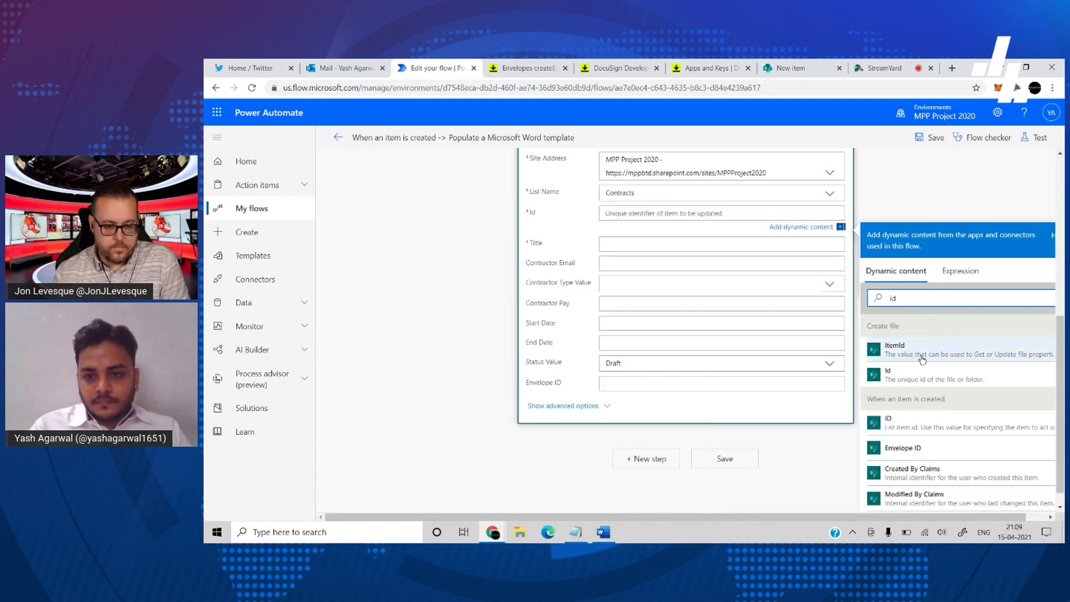
left_click(927, 418)
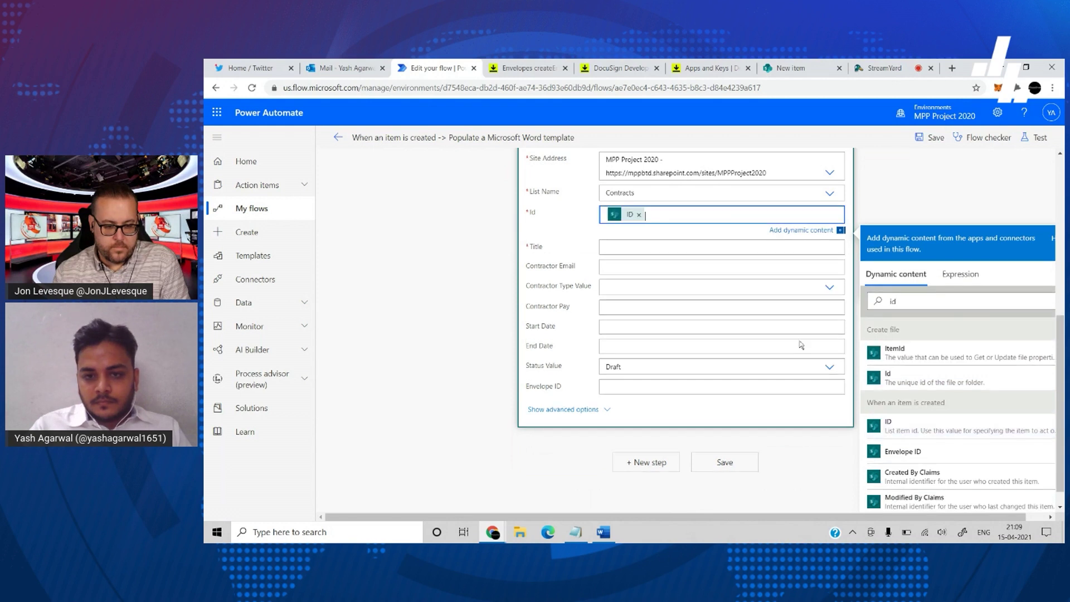
left_click(651, 246)
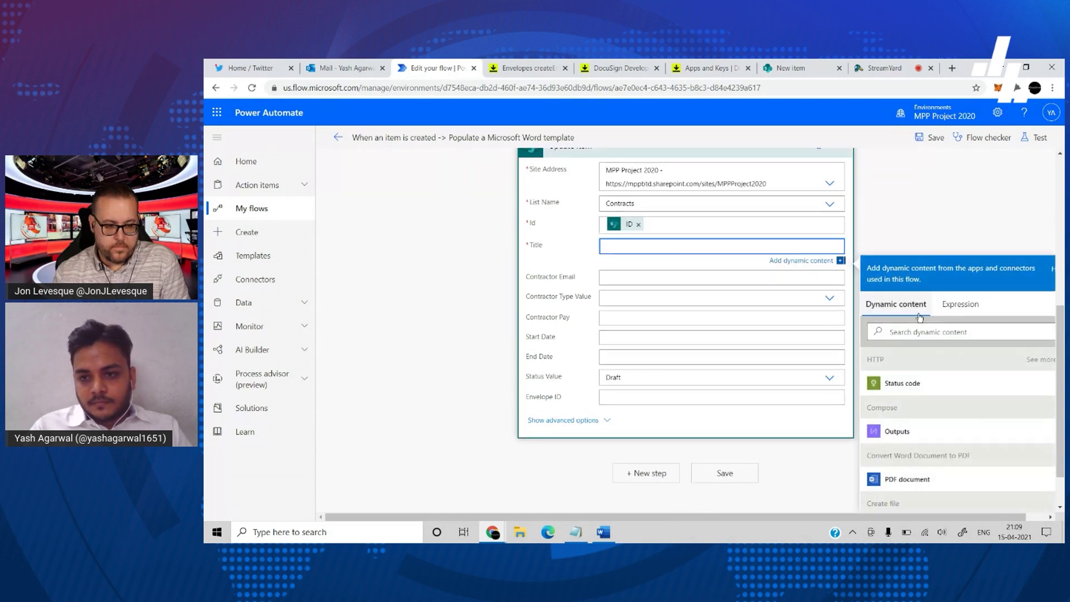
left_click(914, 332)
type("titl")
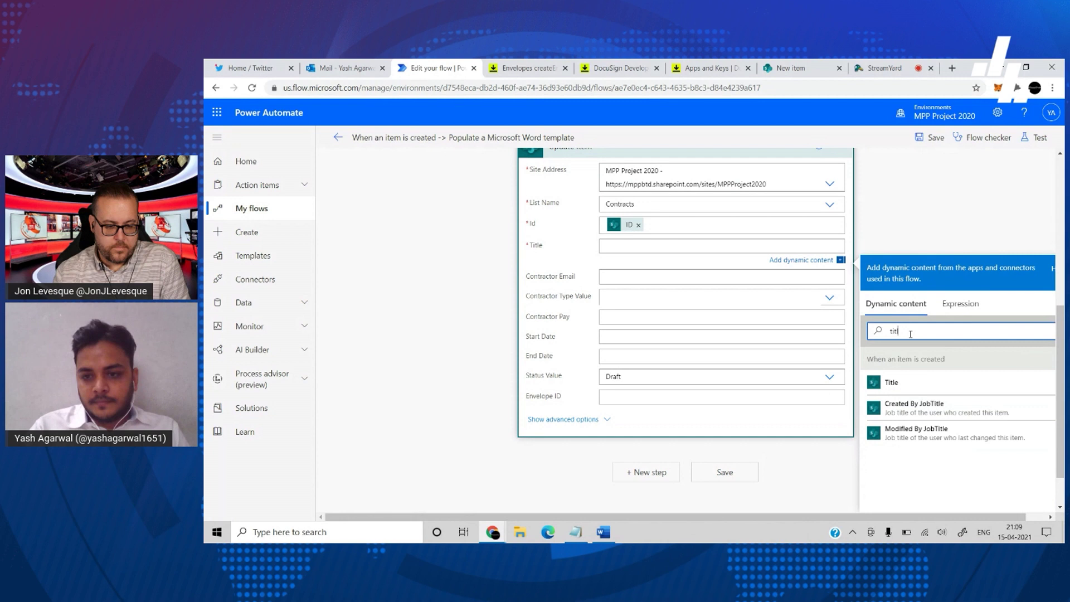
left_click(889, 382)
left_click(749, 379)
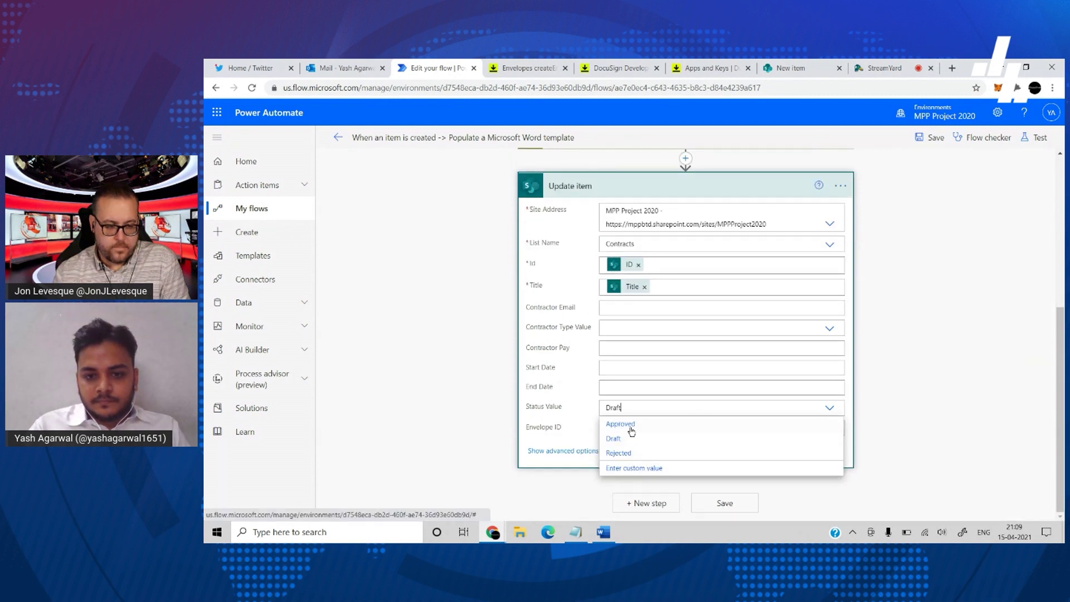
left_click(632, 425)
left_click(631, 429)
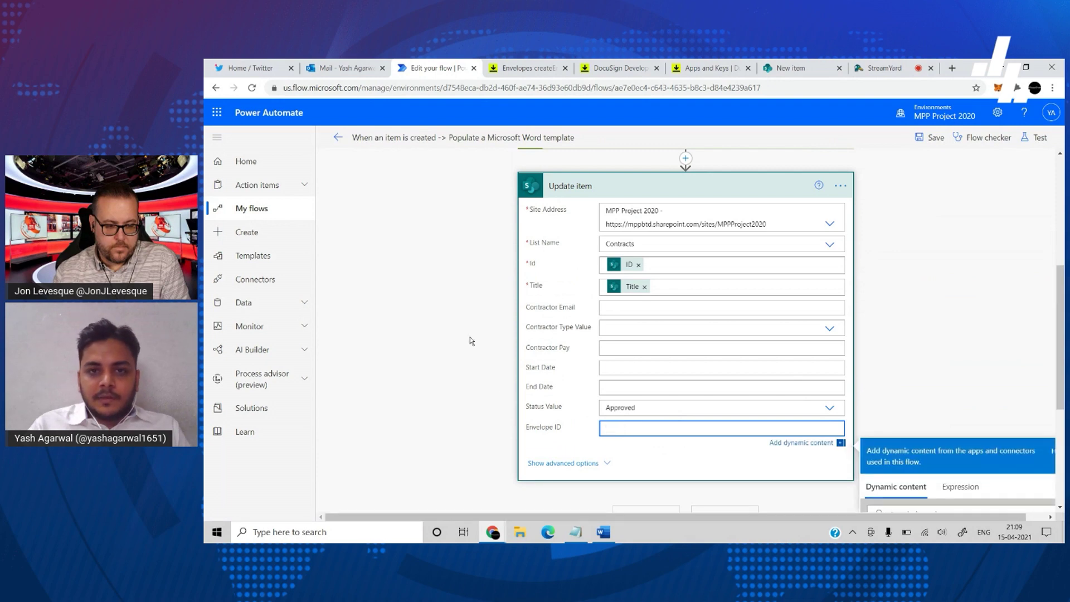
- Look up the envelopeId property in DocuSign's example create-envelope response
left_click(528, 68)
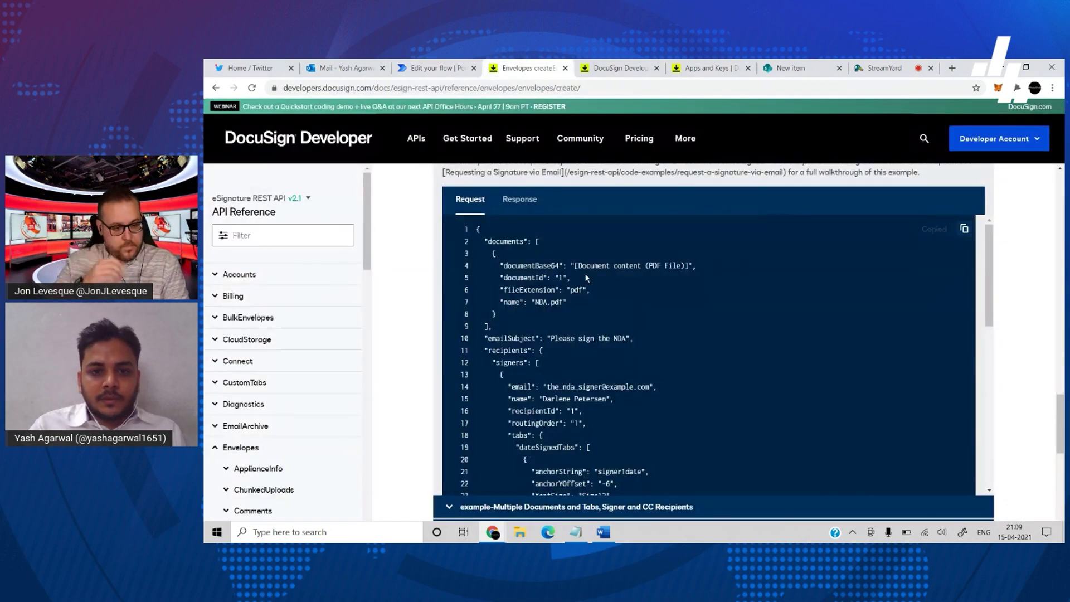
left_click(531, 200)
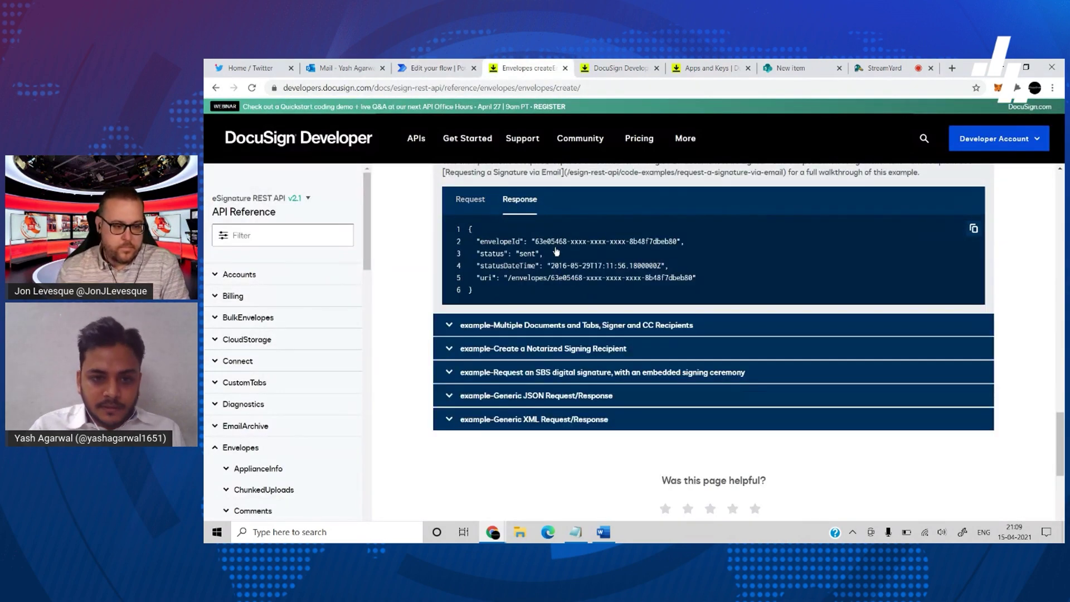
double_click(507, 243)
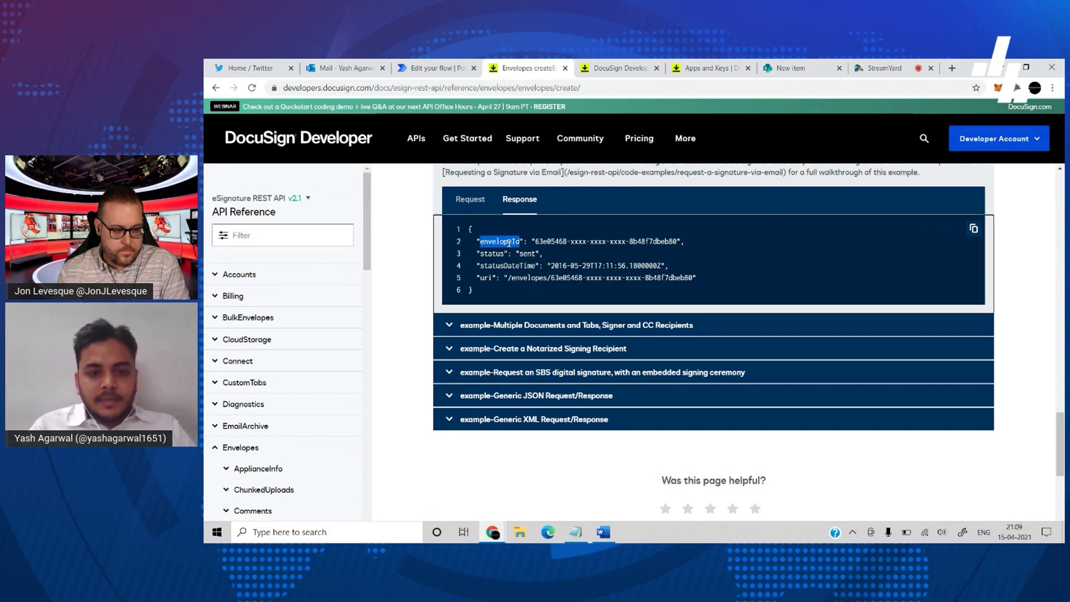
left_click(441, 68)
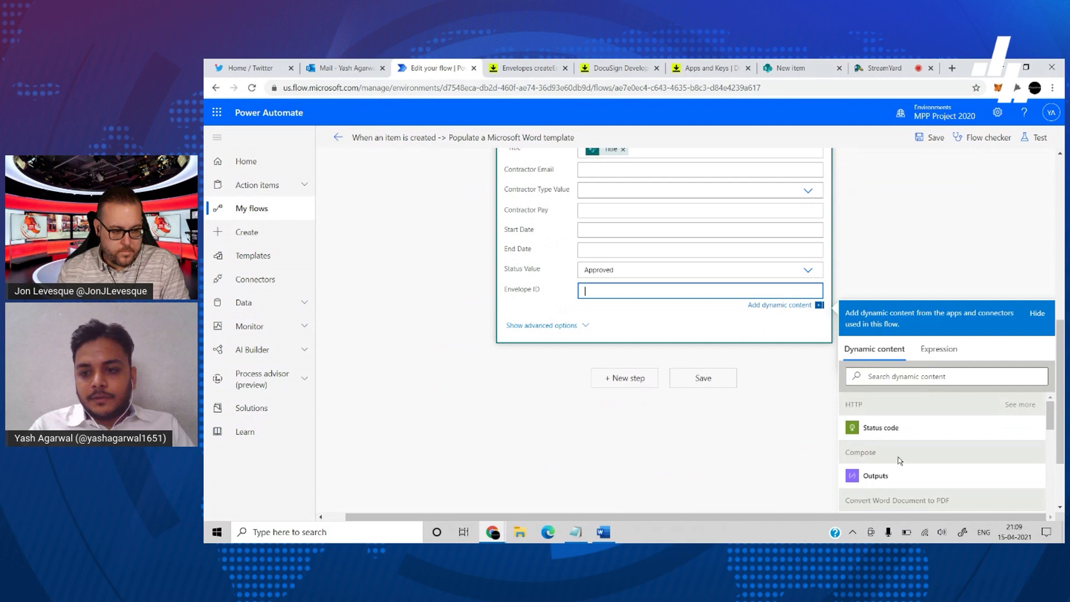
- Set Envelope ID to the expression body('HTTP')?['envelopeId'] and save the flow
left_click(1020, 405)
left_click(925, 455)
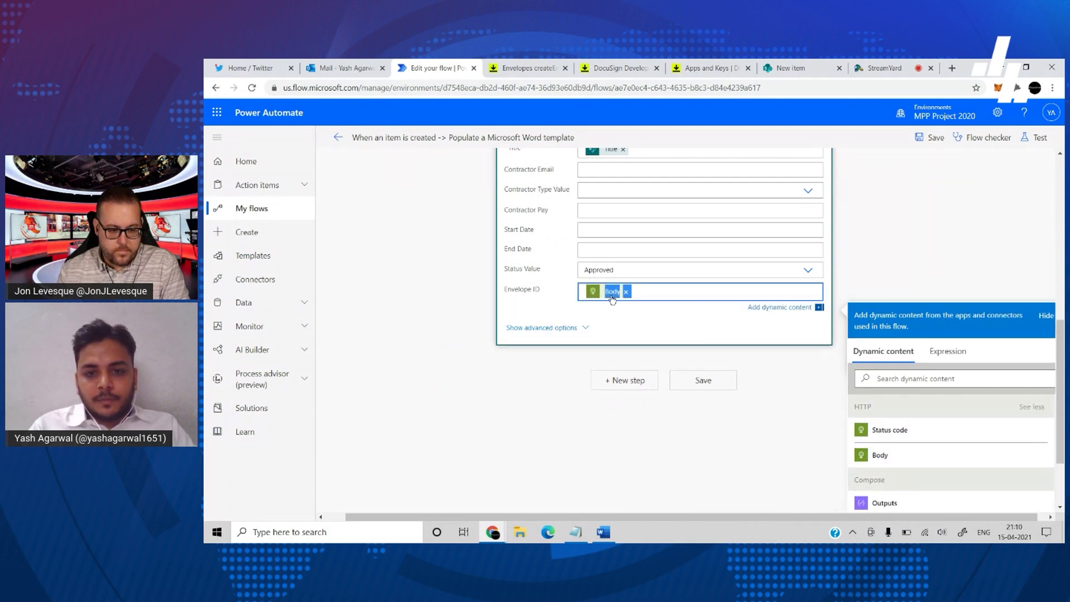
left_click(948, 351)
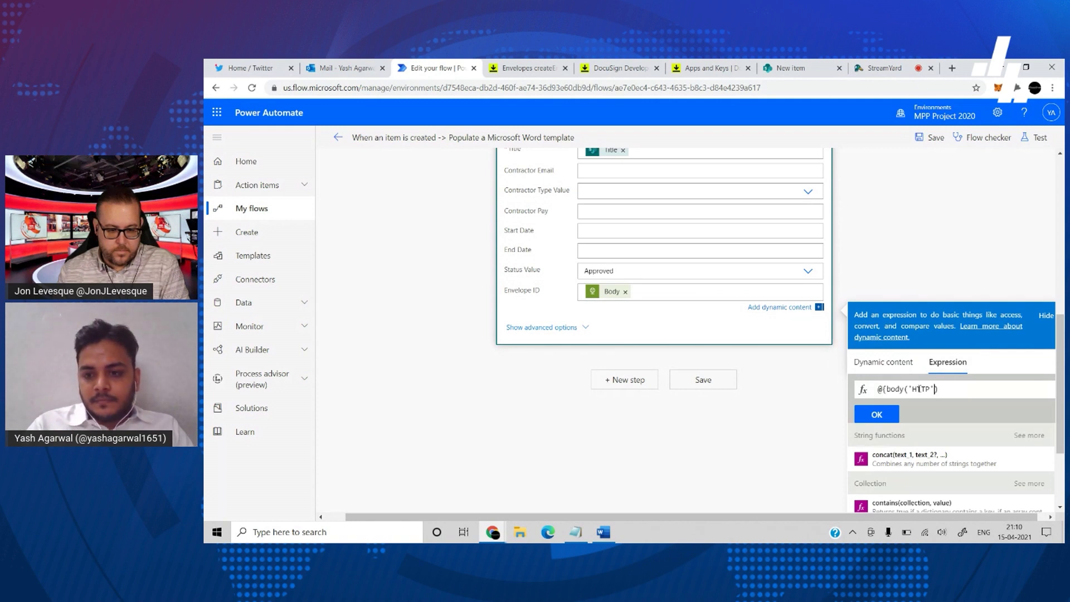
key("Home")
key("Delete")
key("Delete")
key("Right")
key("Right")
key("Right")
key("Right")
key("Right")
key("Right")
key("Right")
key("Right")
key("Right")
key("Right")
key("Right")
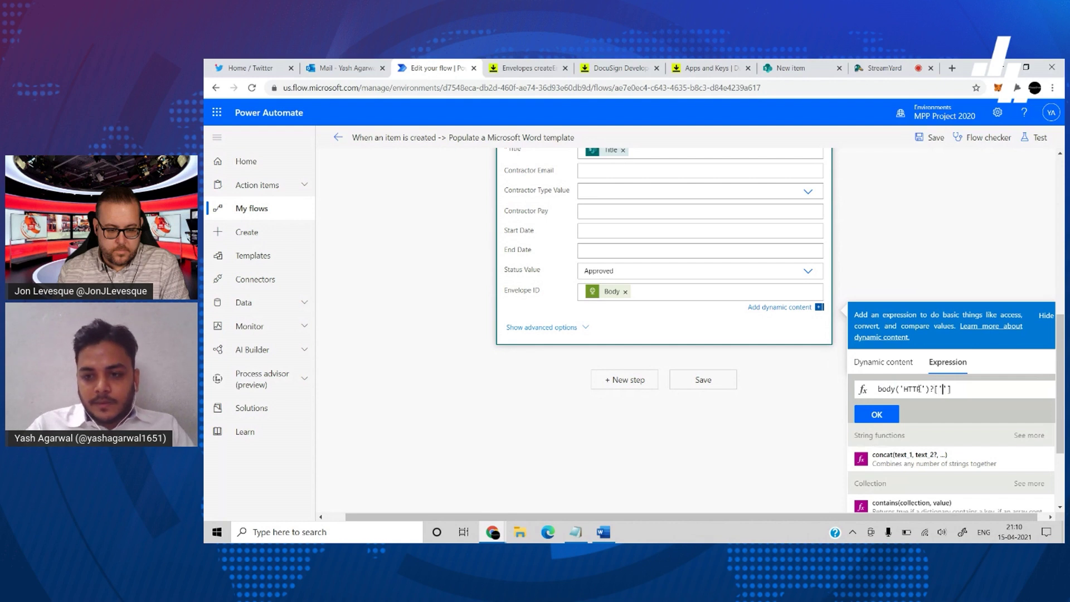
type("?['envelope")
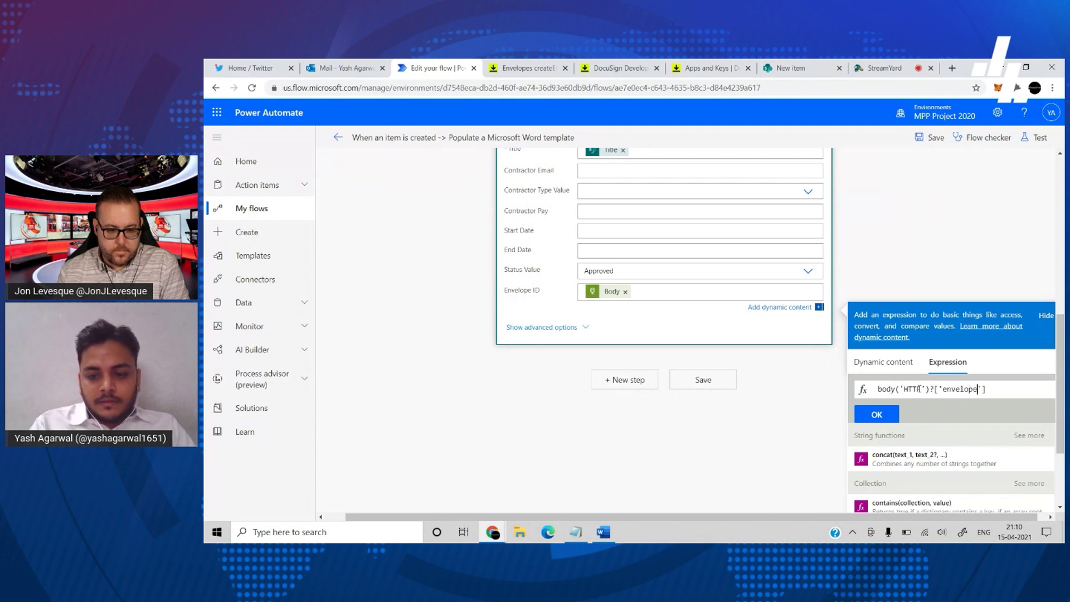
type("Id")
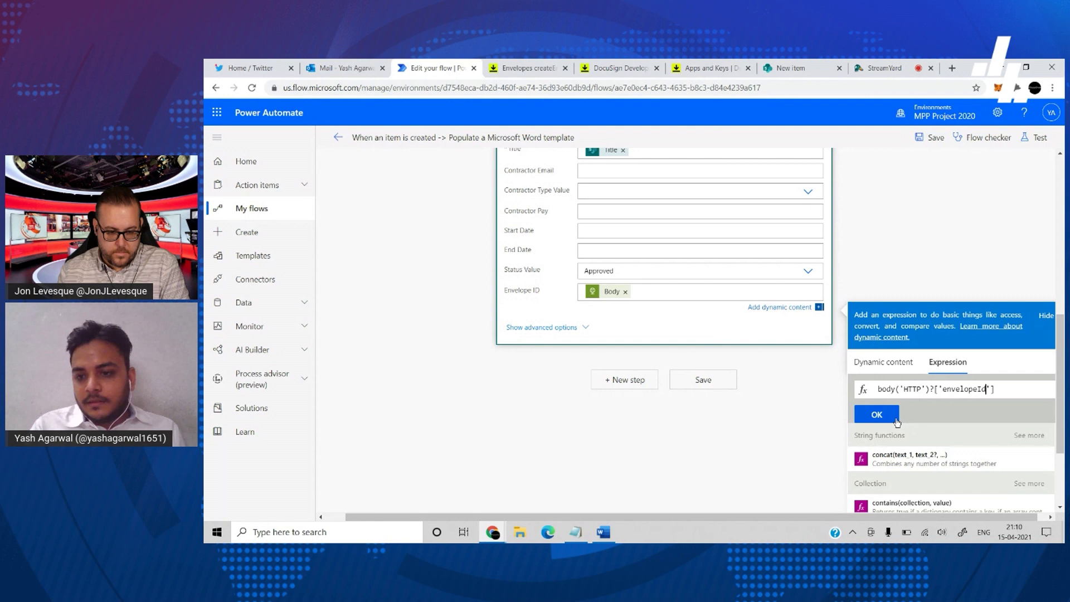
left_click(883, 419)
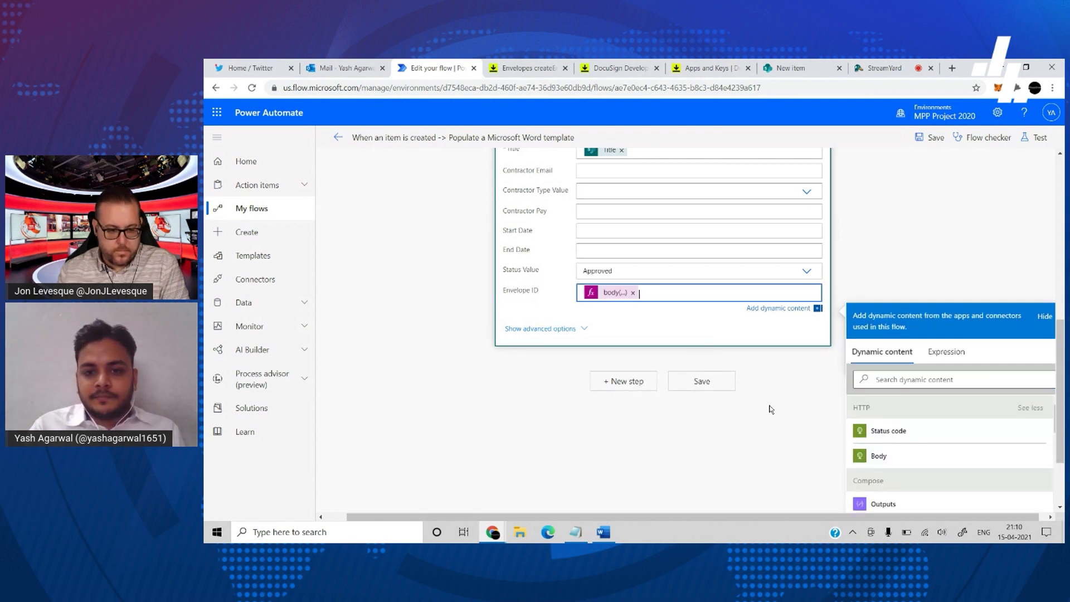
left_click(701, 381)
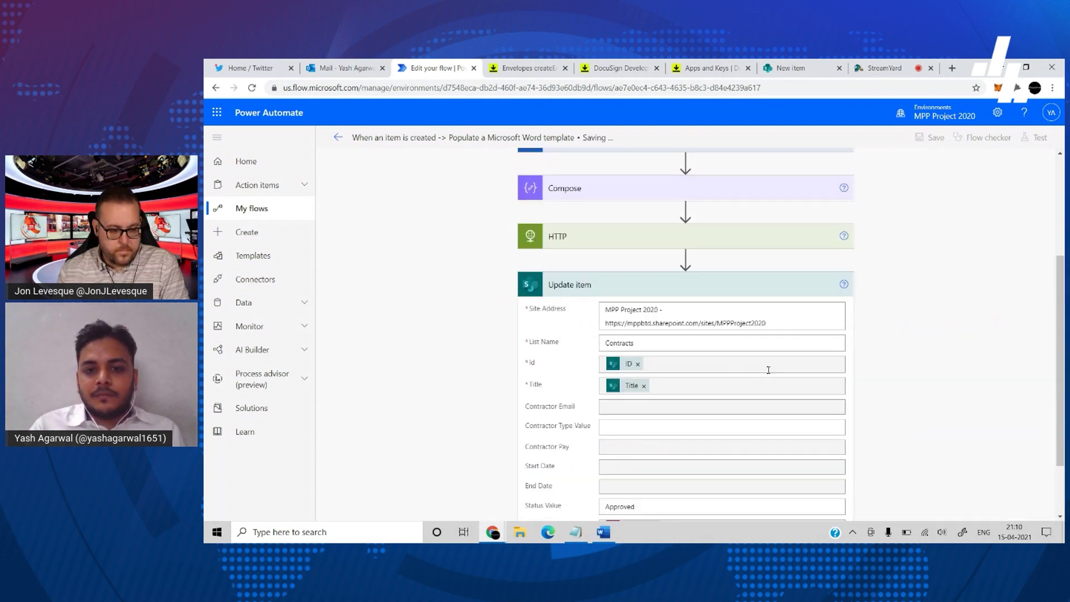
- Review the Update item fields, run a manual test, and return to SharePoint's new-item form
left_click(735, 358)
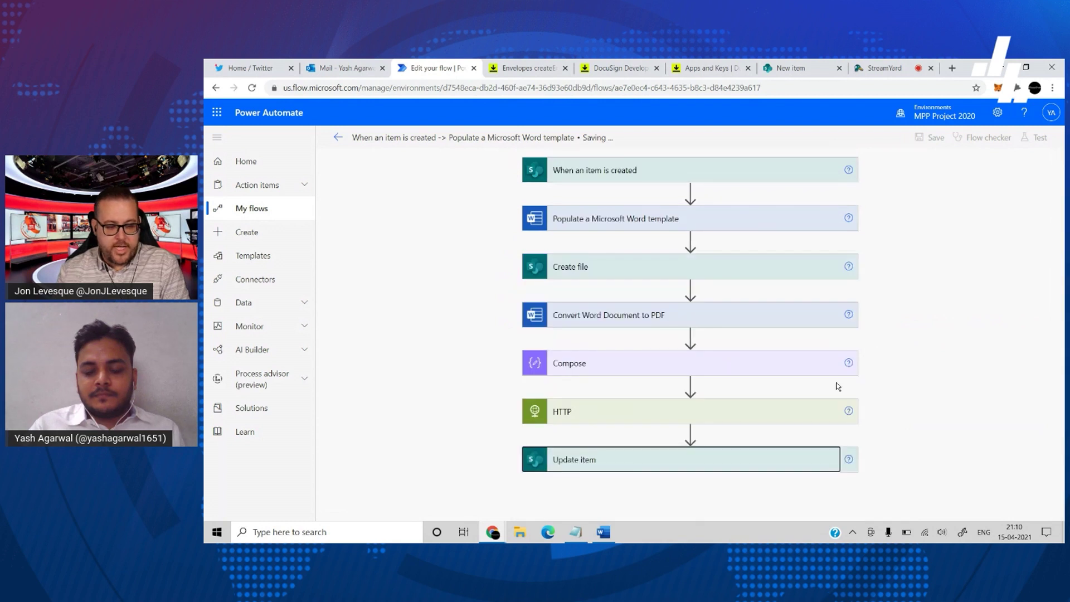
scroll(892, 406, "down", 1)
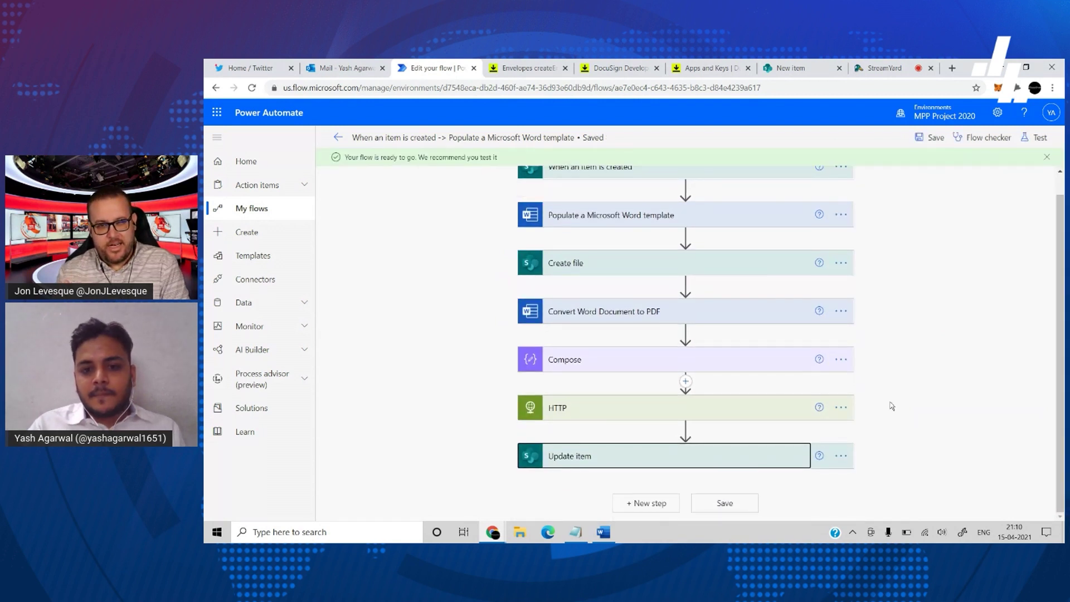
left_click(752, 460)
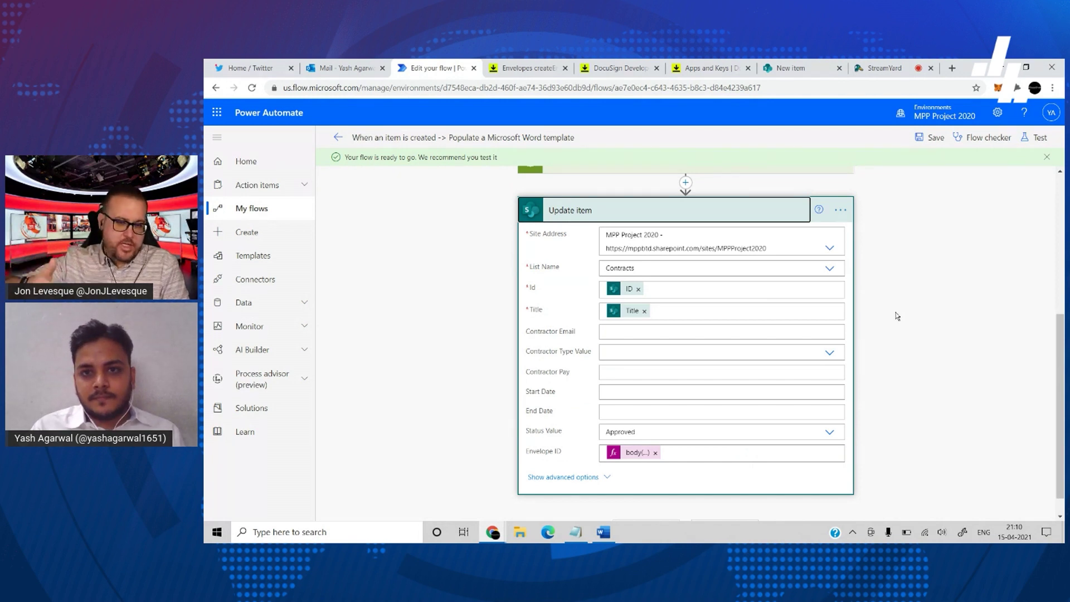
left_click(737, 215)
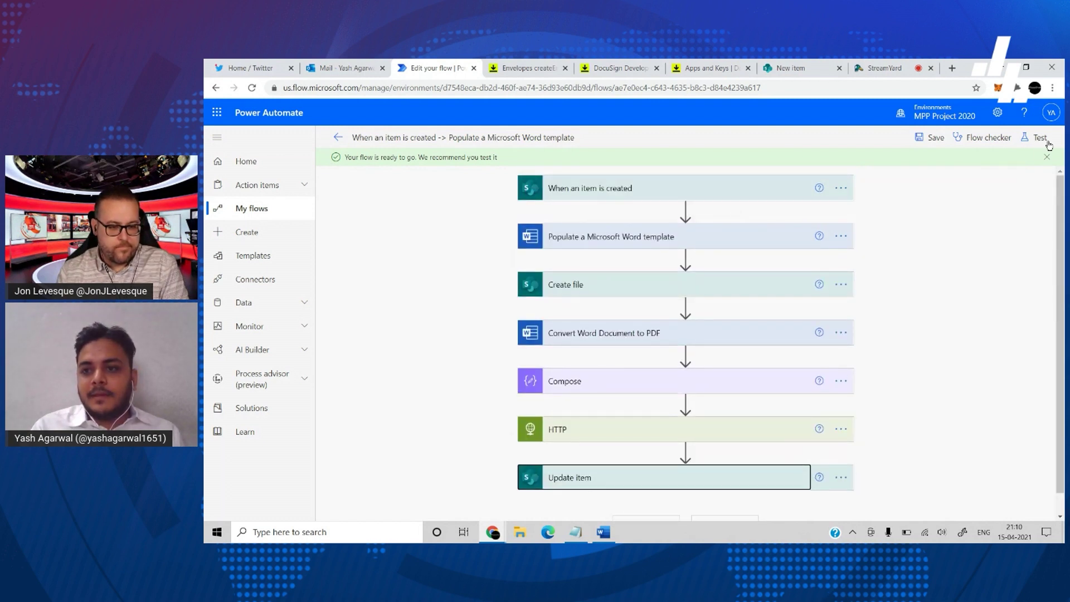
left_click(1048, 144)
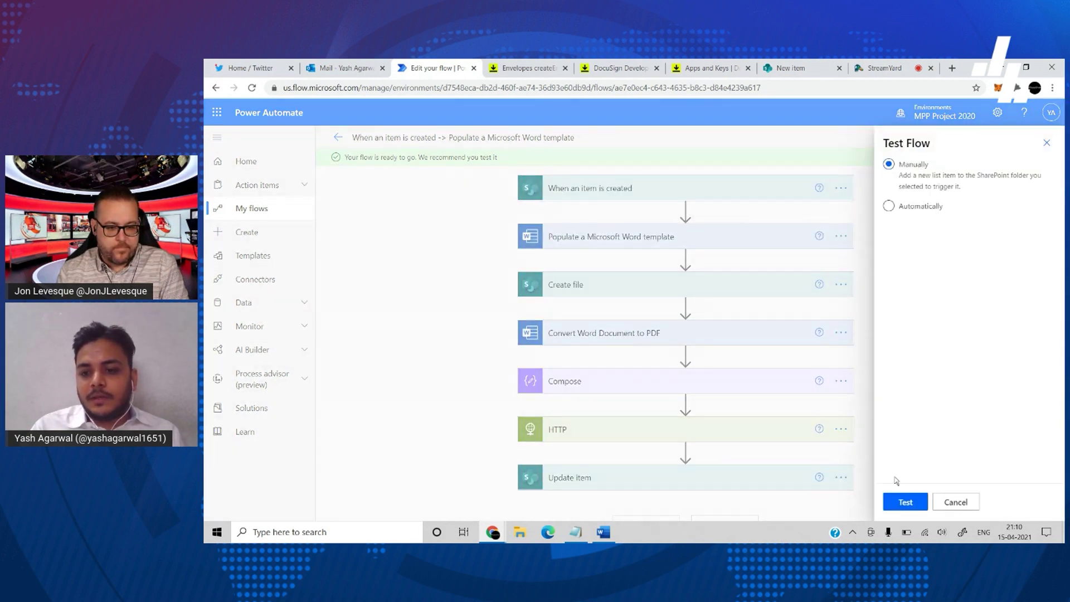
left_click(902, 500)
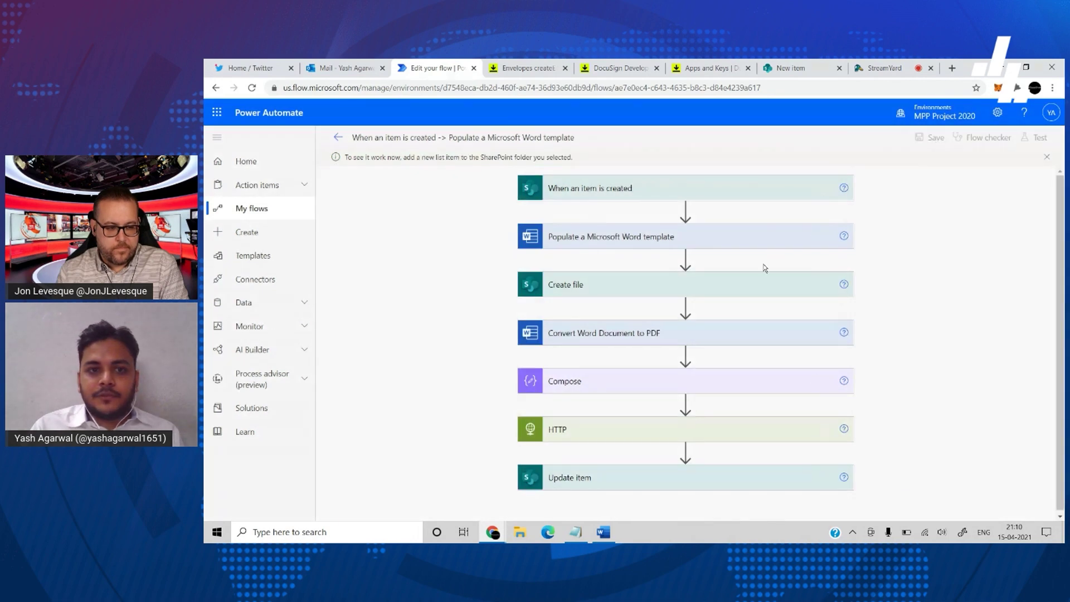
left_click(785, 70)
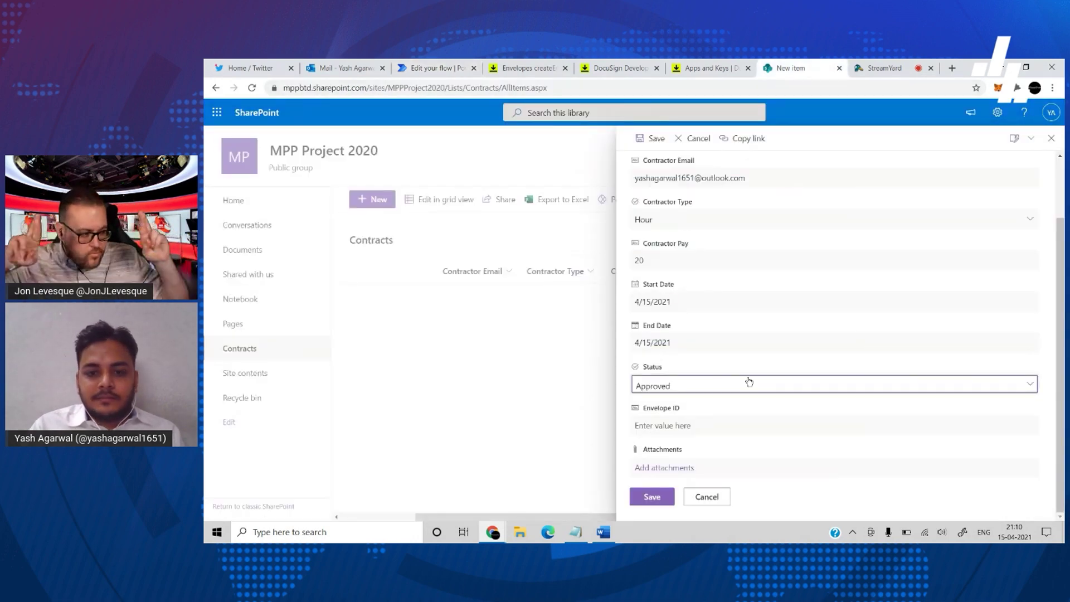
- Save the new approved Contracts item and watch the flow's run in Power Automate's run history
scroll(742, 268, "up", 3)
scroll(742, 267, "down", 3)
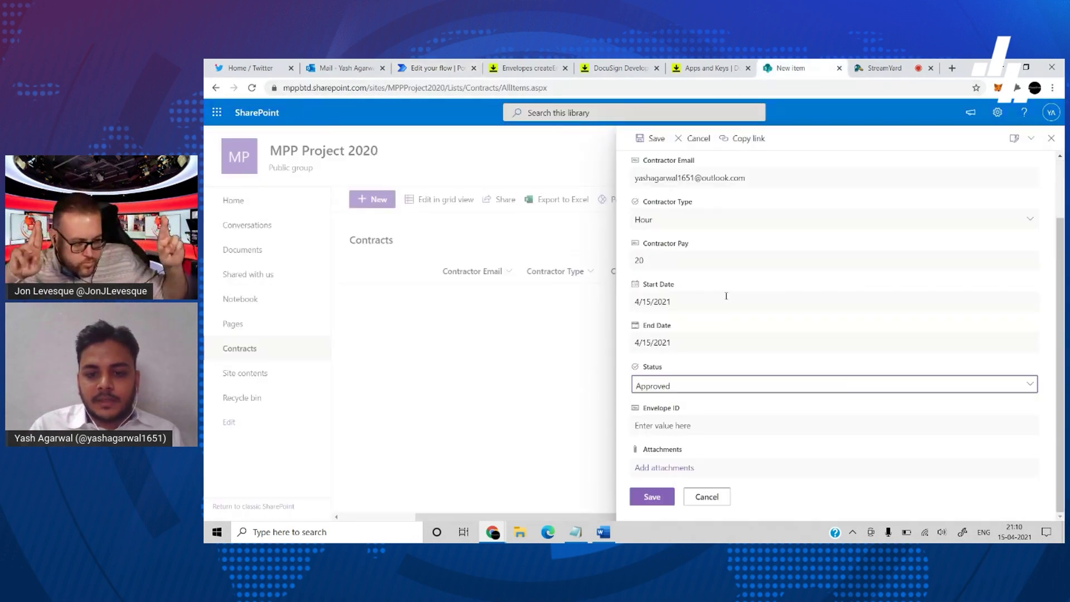
left_click(650, 496)
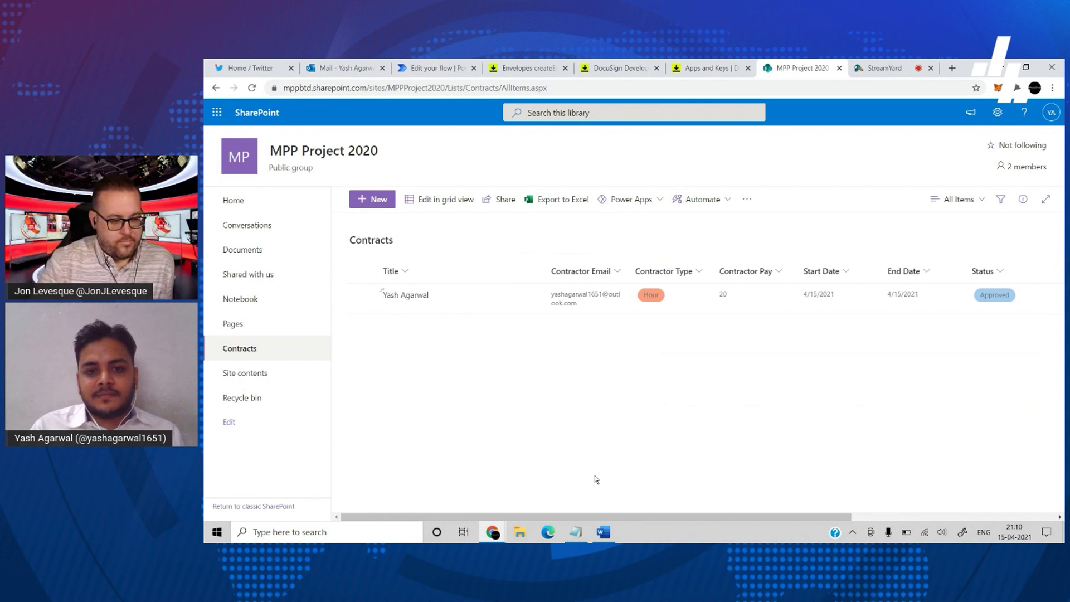
left_click(439, 66)
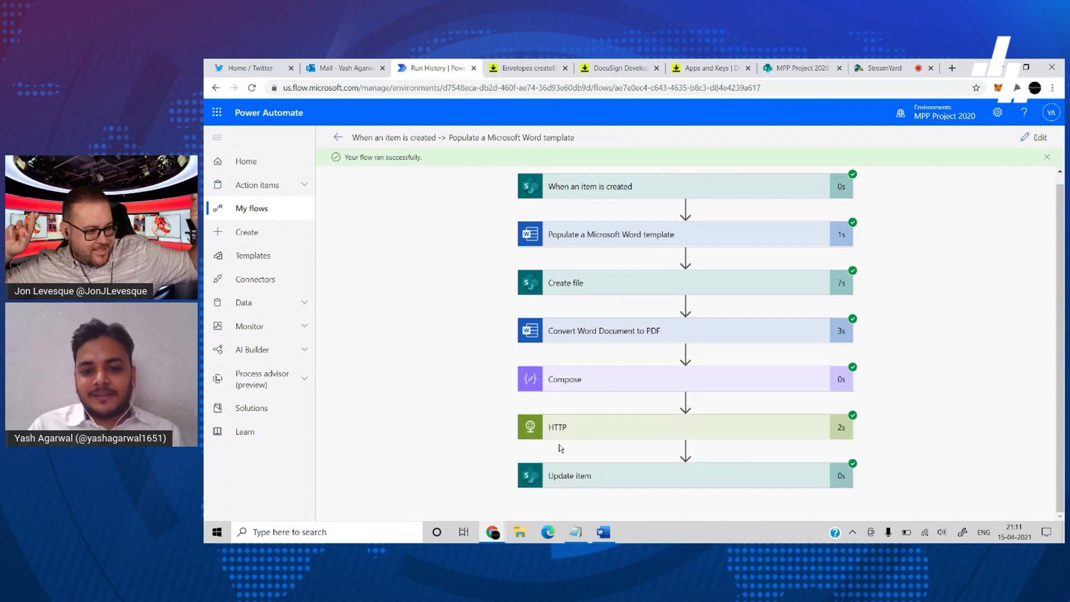
- Inspect the HTTP step's 201 result with envelopeId and the Update item step's Envelope ID
left_click(614, 427)
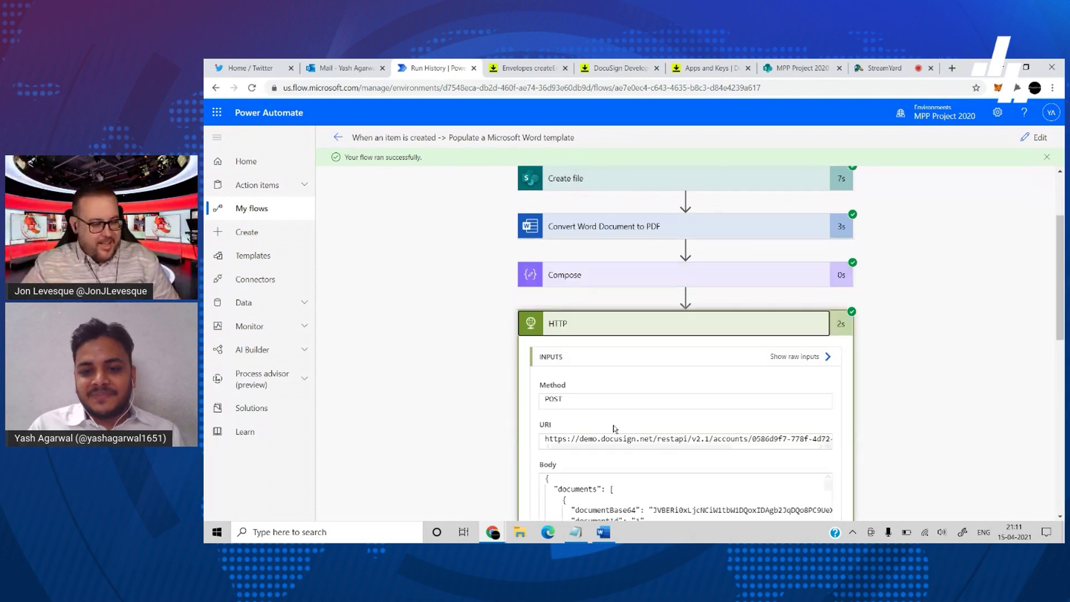
scroll(616, 428, "down", 3)
scroll(614, 426, "down", 6)
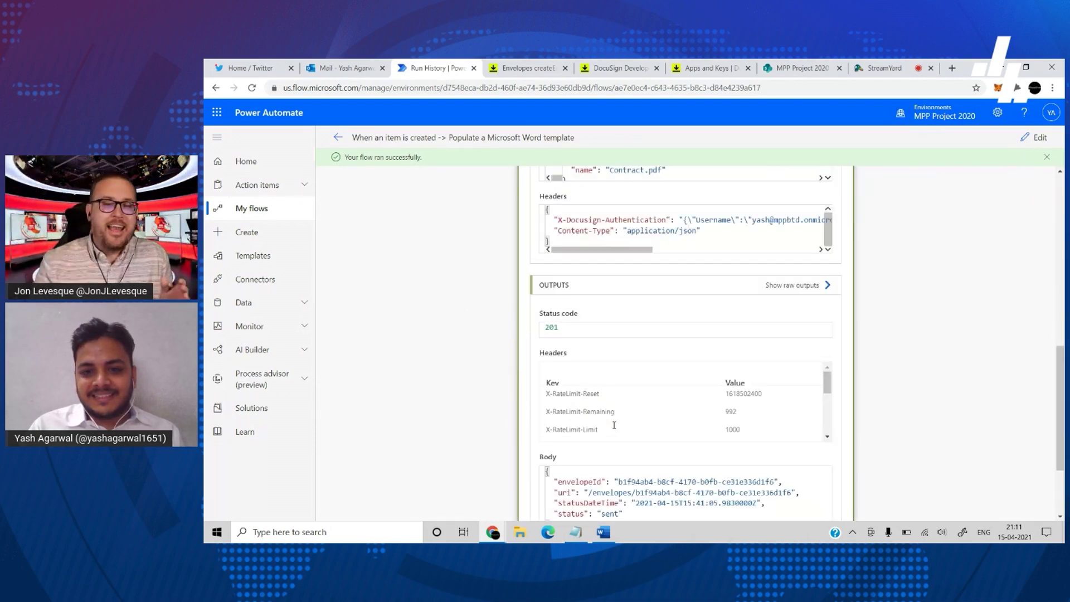
scroll(615, 428, "down", 2)
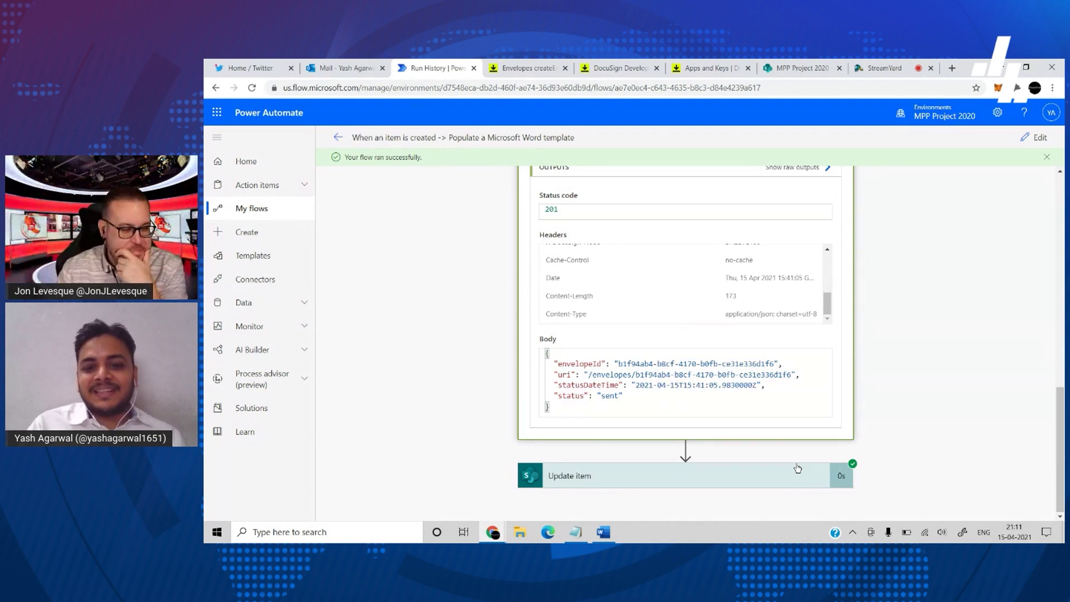
left_click(784, 475)
scroll(785, 477, "down", 3)
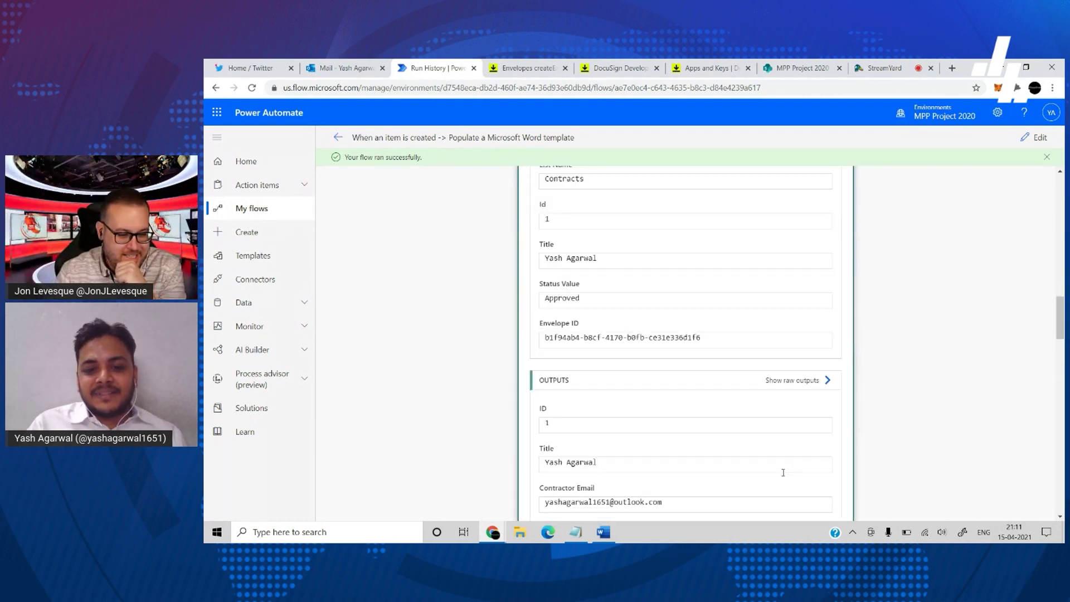
scroll(651, 336, "up", 8)
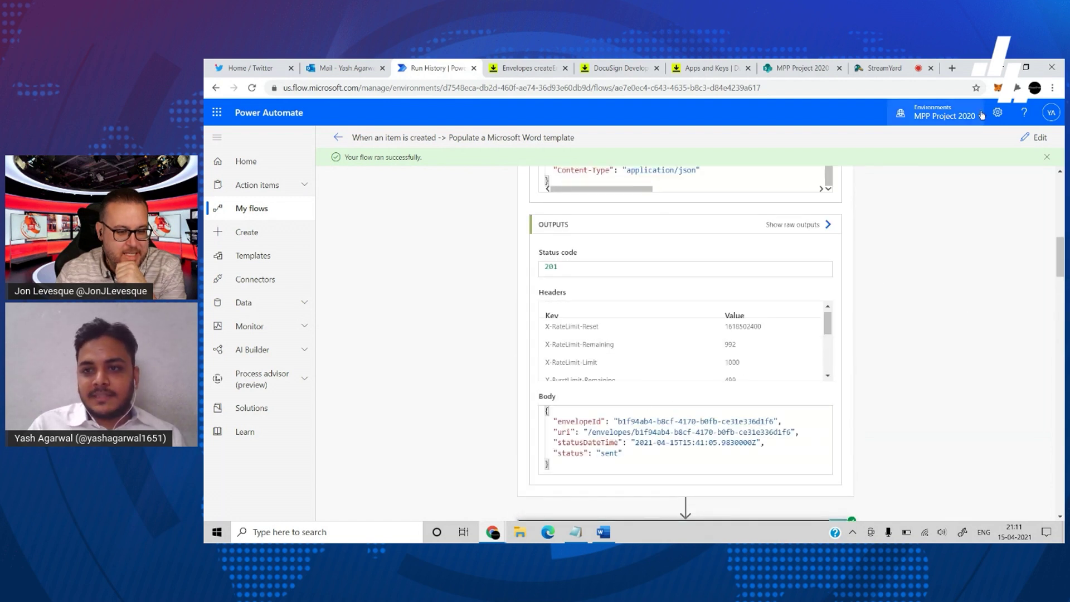
- Open a new browser tab and dismiss the profile menu
left_click(954, 68)
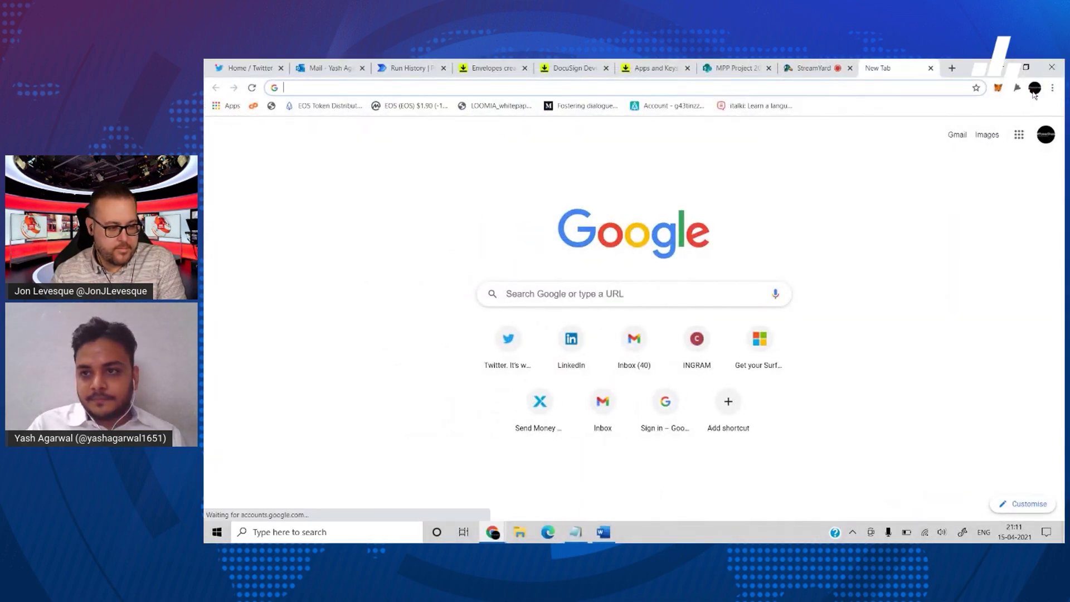
left_click(1035, 88)
left_click(1035, 88)
- Go to outlook.live.com in the new tab
left_click(874, 89)
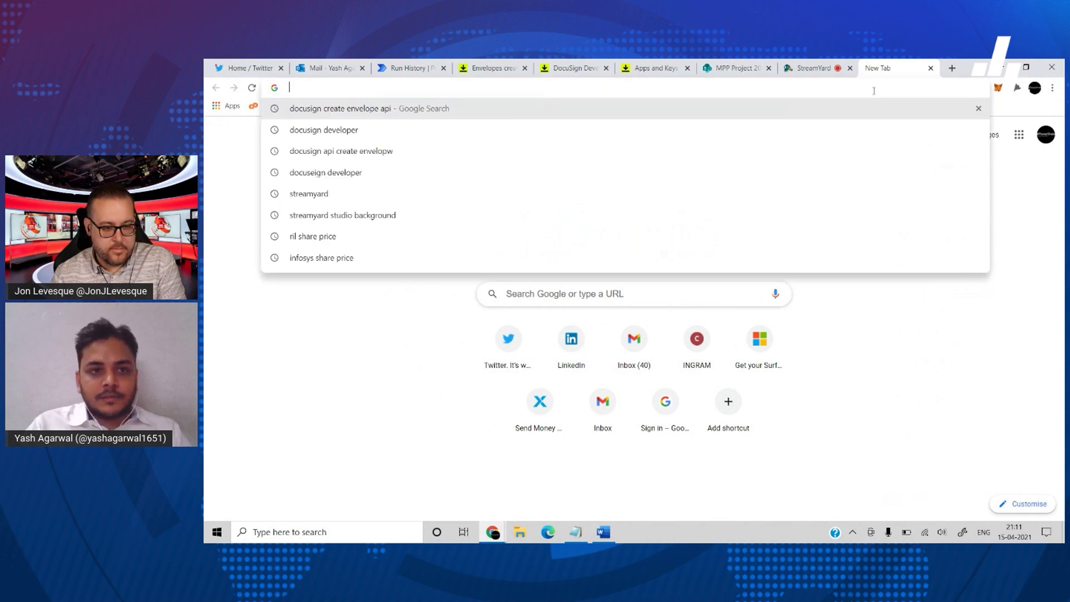
type("outlook.live")
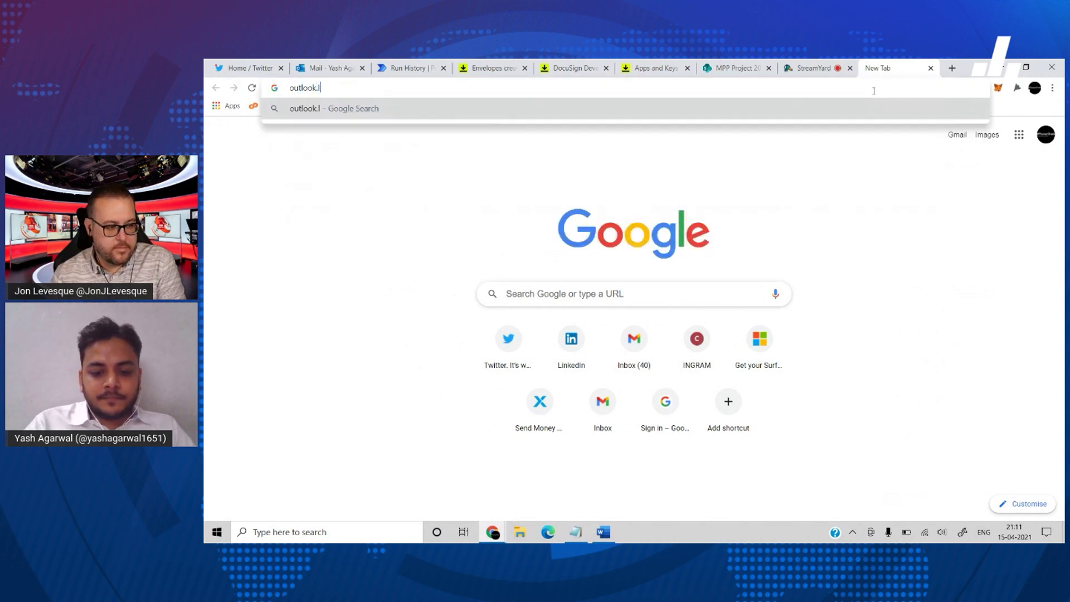
type(".com")
key("Return")
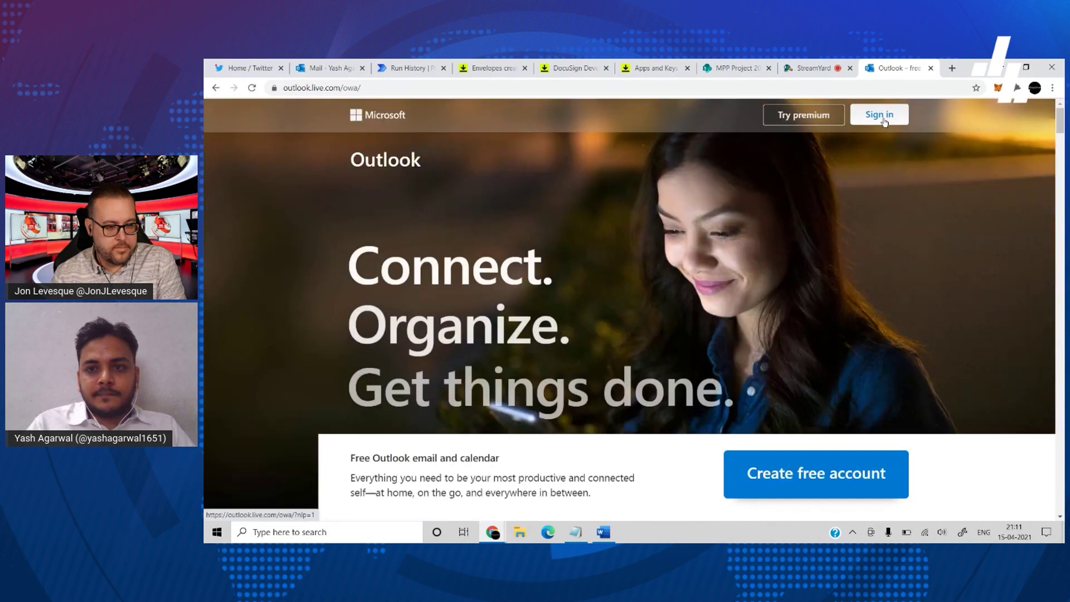
- Sign in with the contractor's outlook.com e-mail and password, declining to save the password
left_click(882, 114)
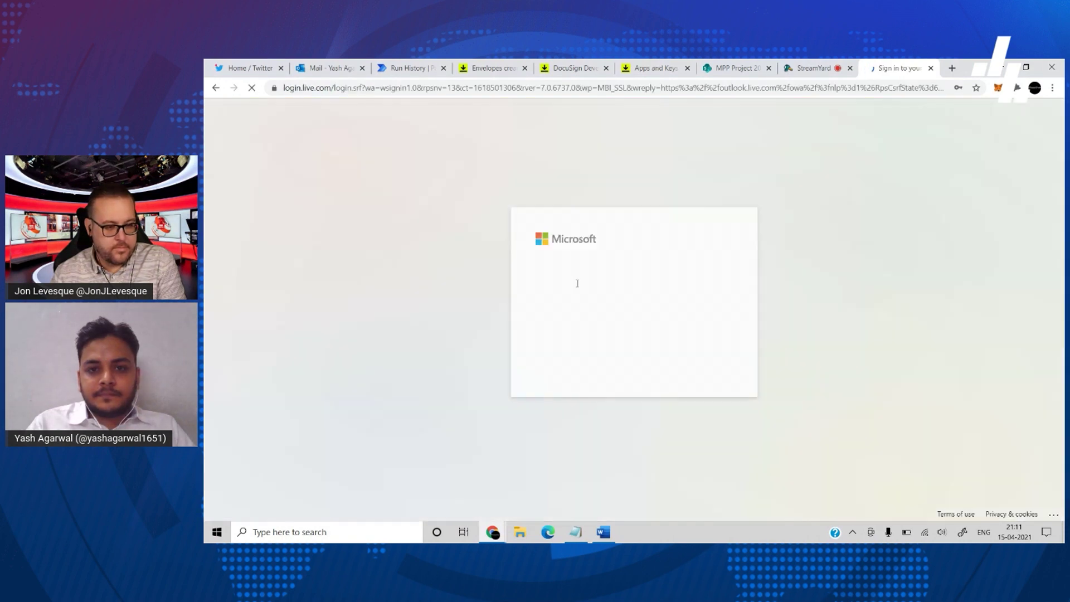
left_click(631, 270)
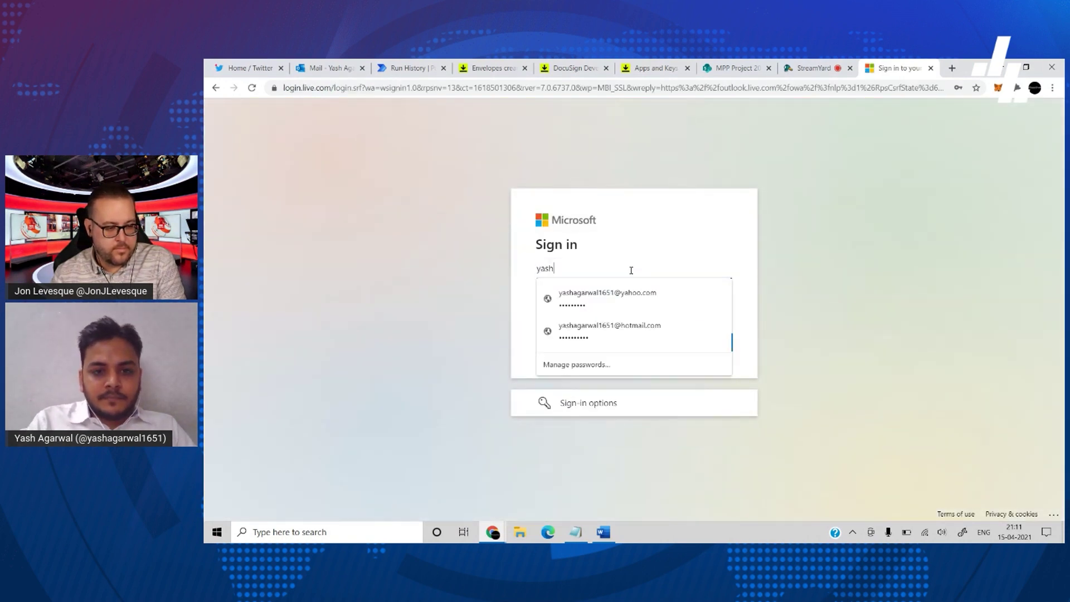
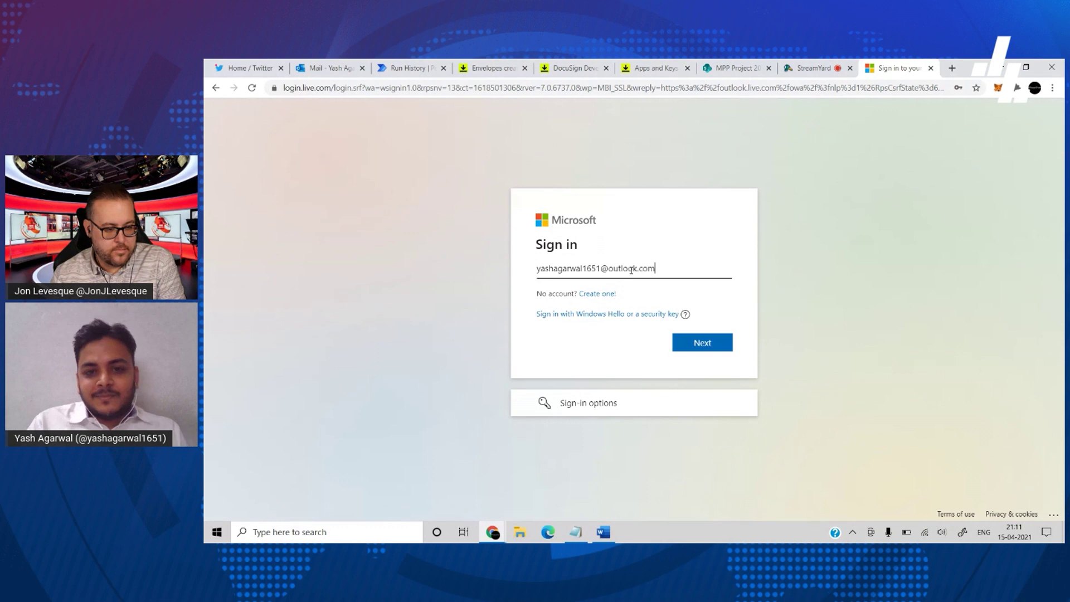
left_click(698, 344)
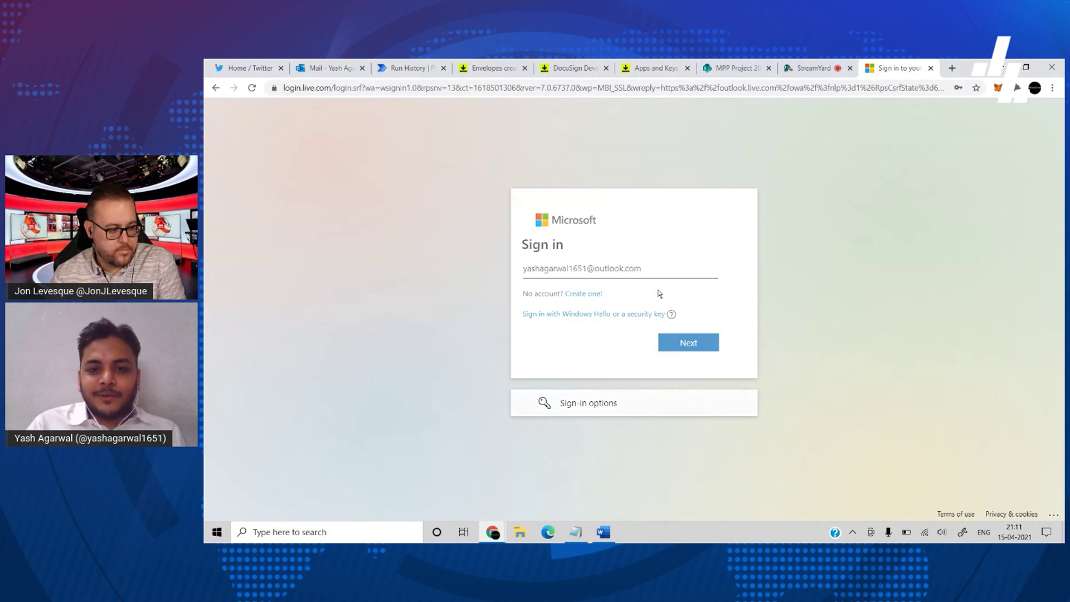
type("••••••••••")
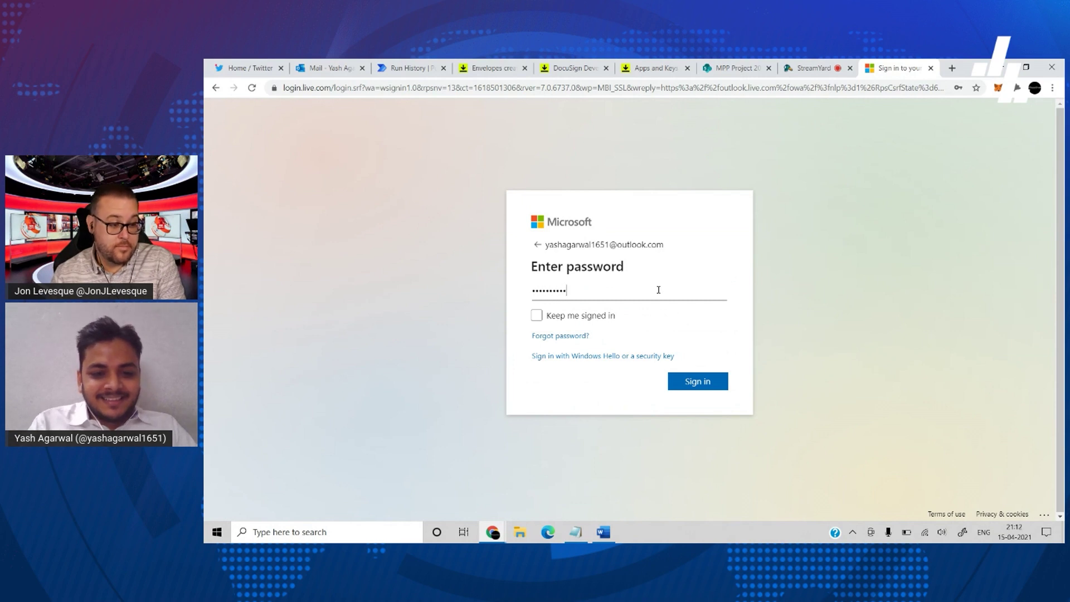
key("Return")
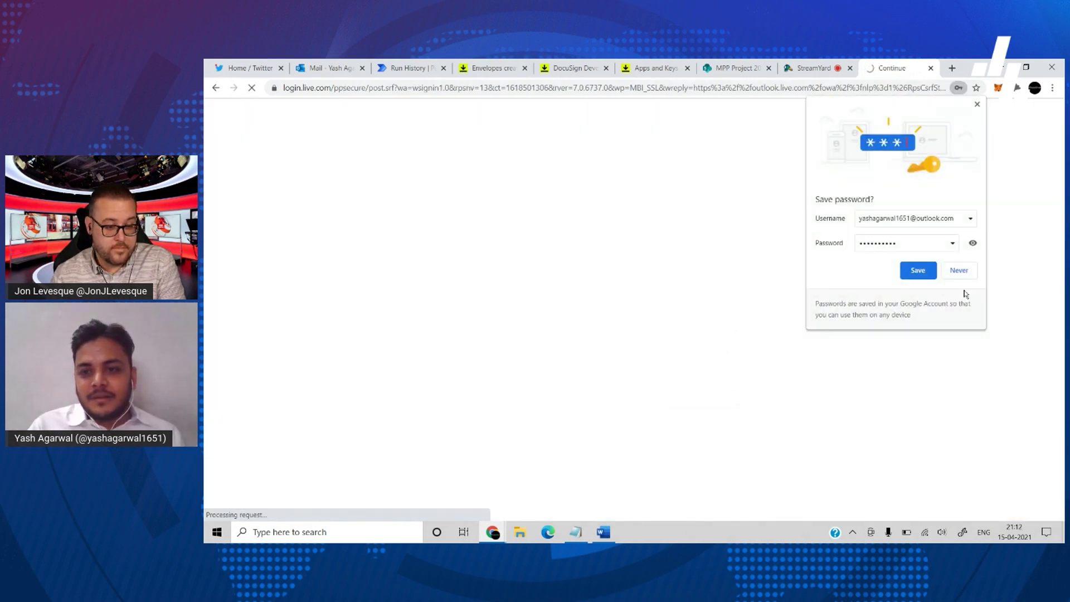
left_click(961, 277)
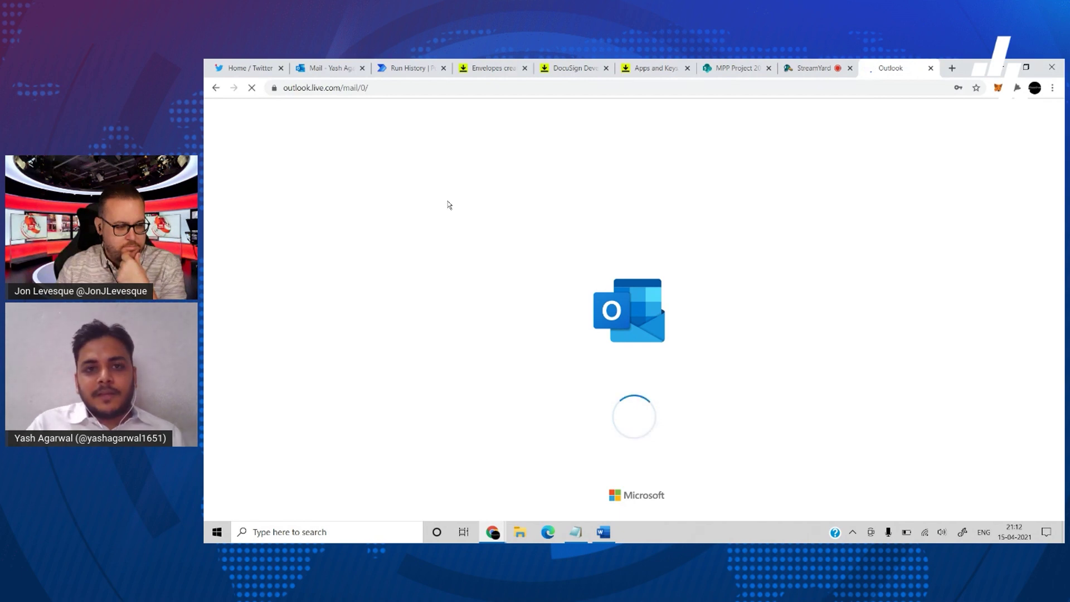
- Review the HTTP body's NDA email subject and signers block, then return to the Outlook inbox
left_click(403, 76)
scroll(685, 436, "up", 4)
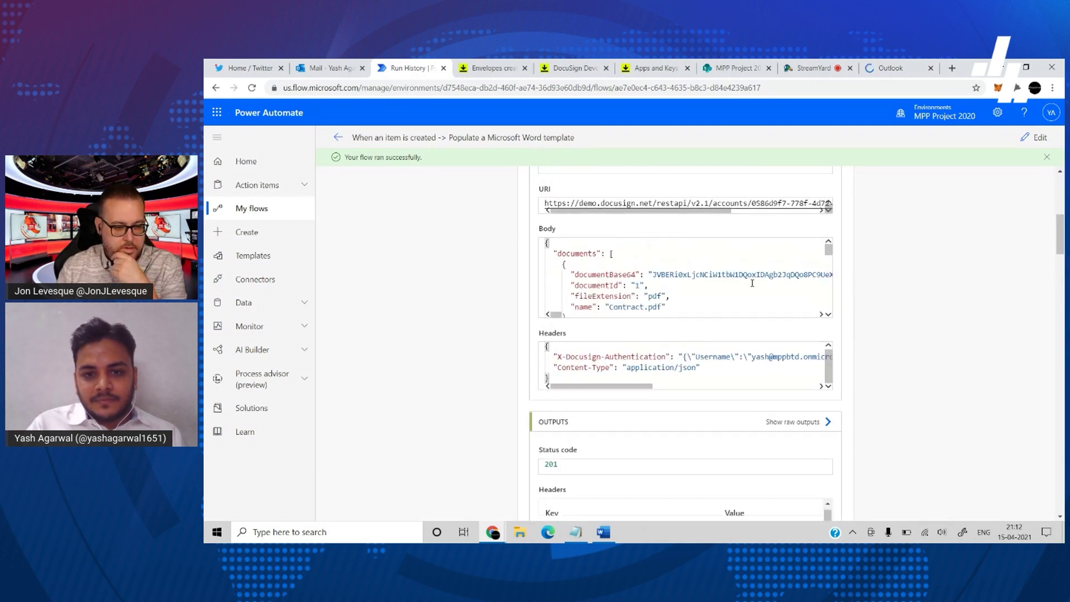
scroll(820, 282, "down", 1)
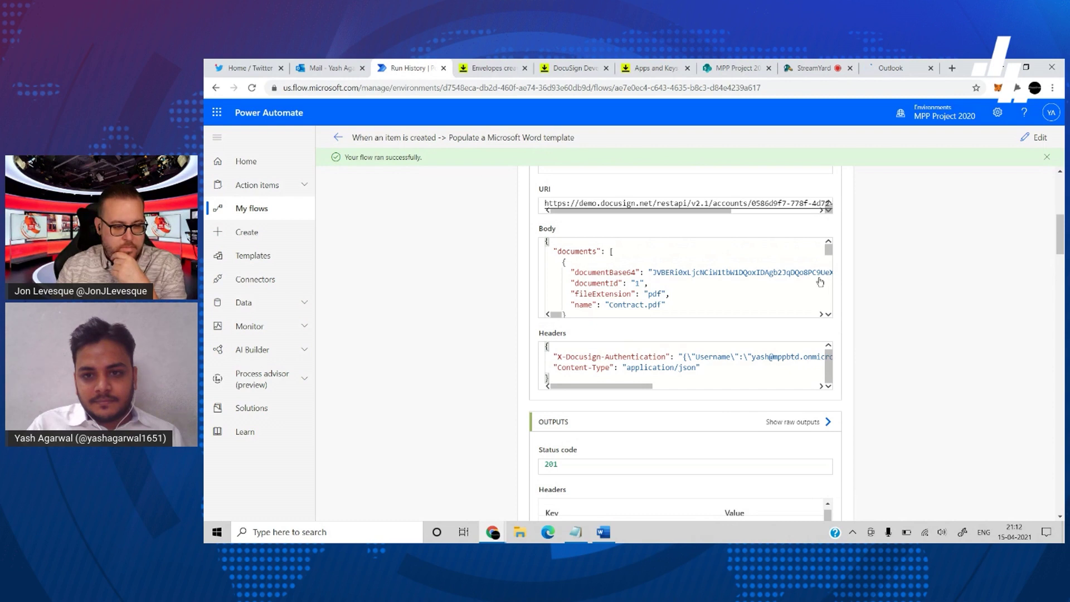
scroll(821, 281, "down", 8)
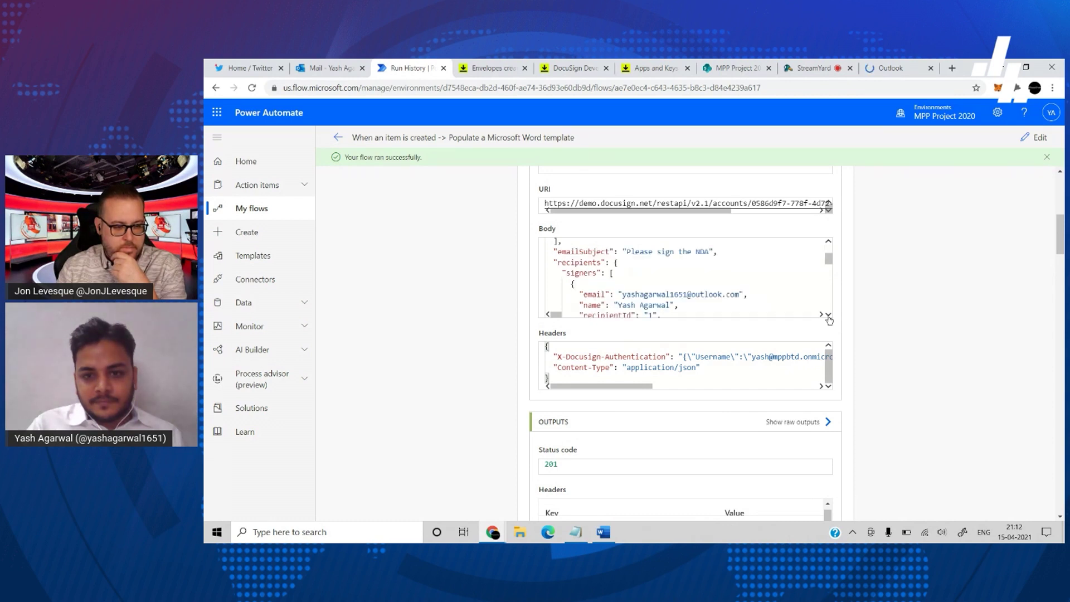
scroll(825, 245, "up", 5)
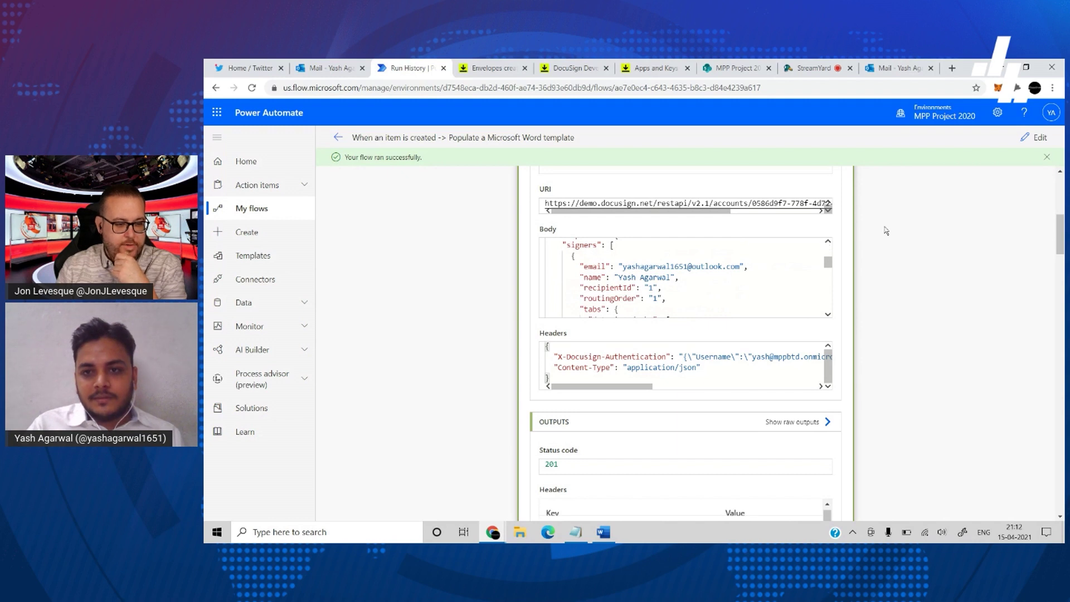
left_click(899, 71)
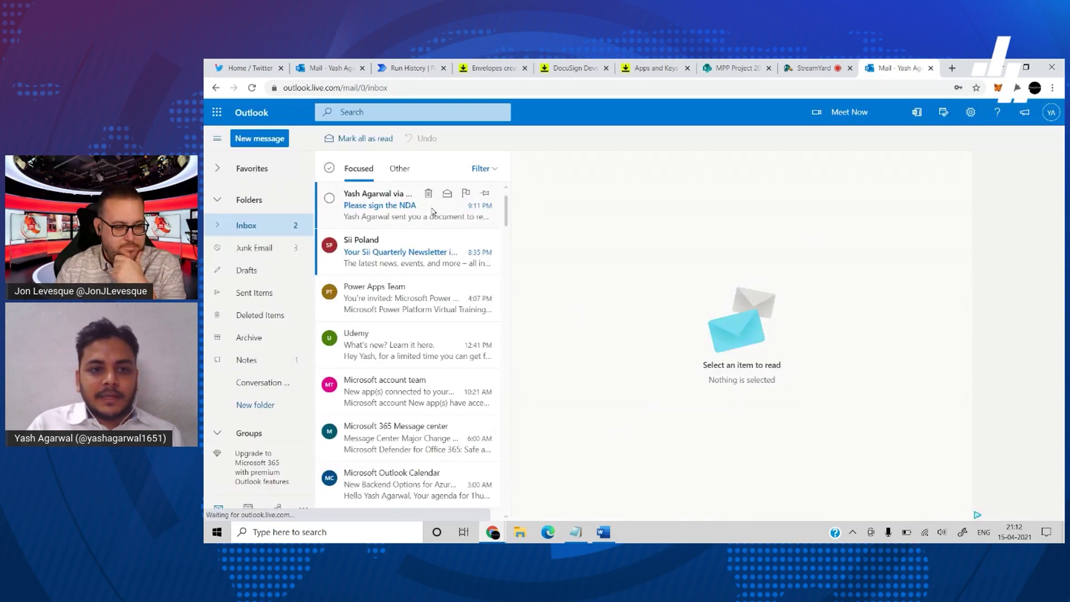
- Open the 'Please sign the NDA' email and launch REVIEW DOCUMENT for signing
left_click(410, 215)
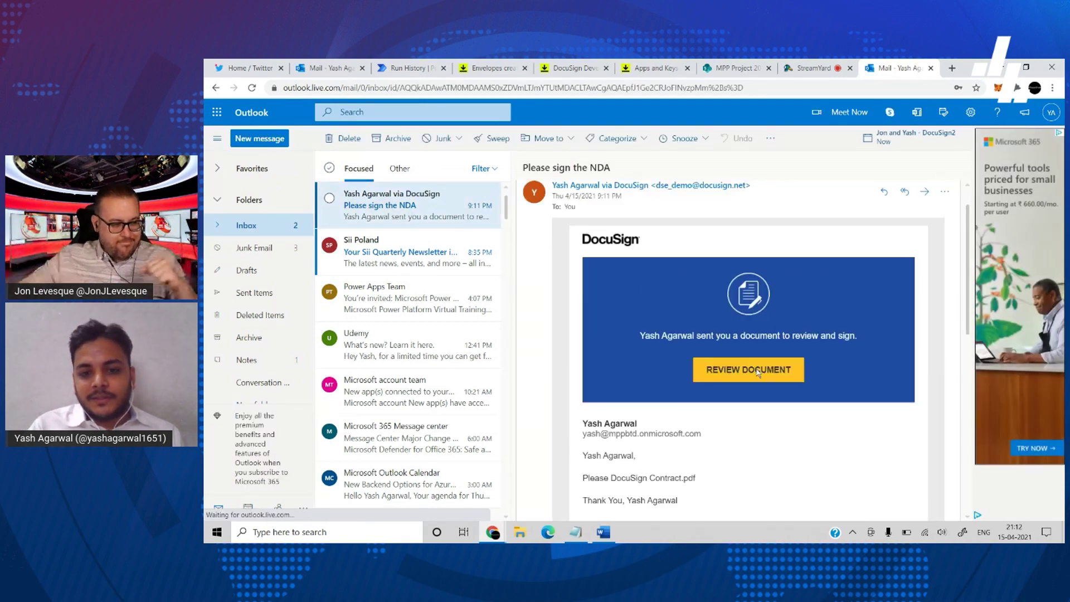
left_click(700, 376)
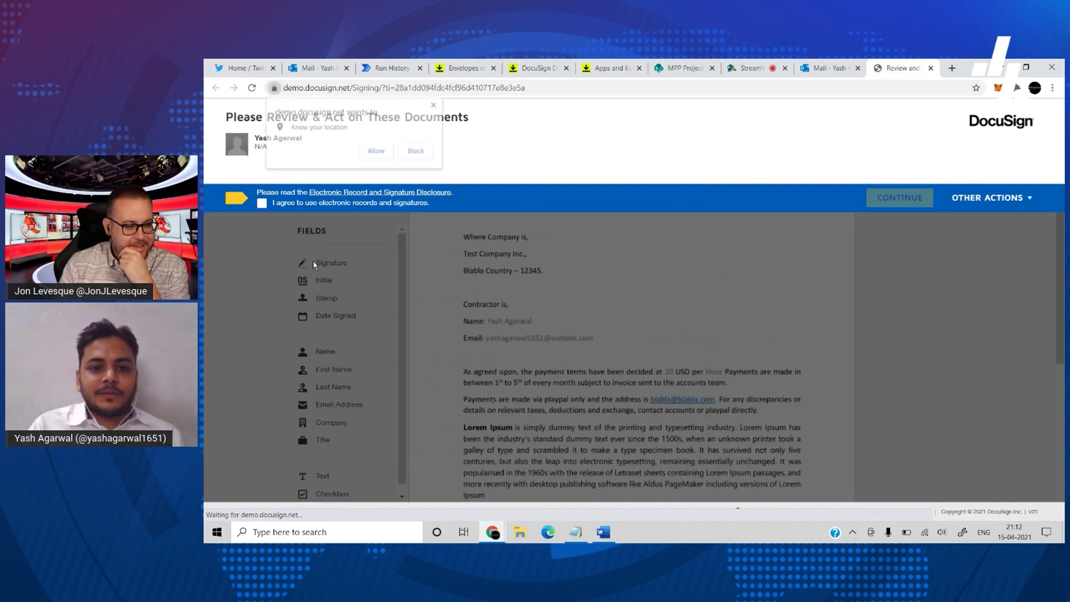
- Allow location access, agree to electronic records and signatures, and continue to the contract
left_click(369, 154)
left_click(261, 204)
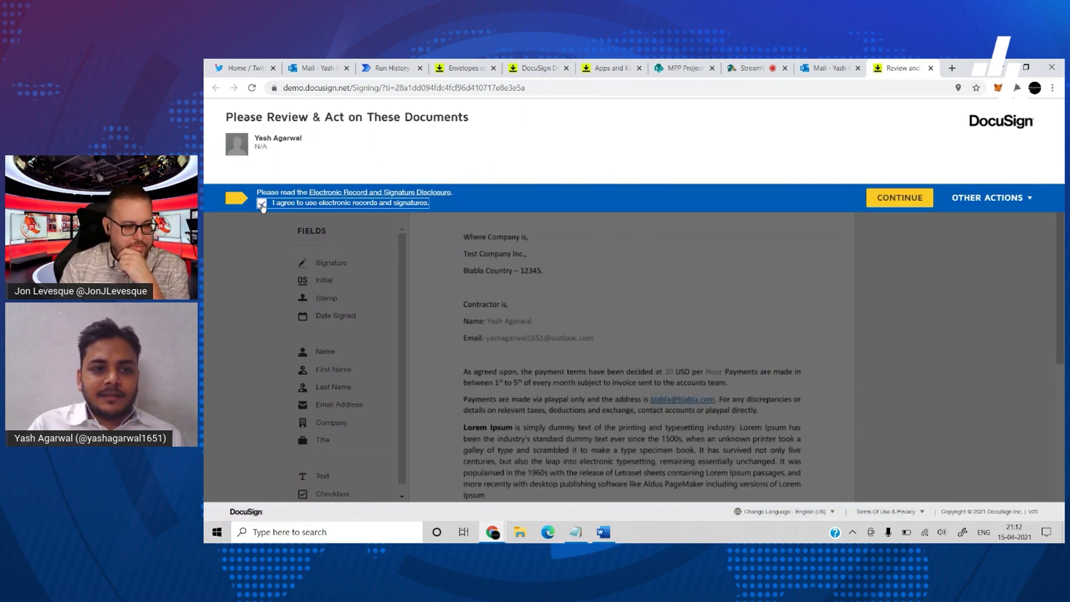
left_click(901, 200)
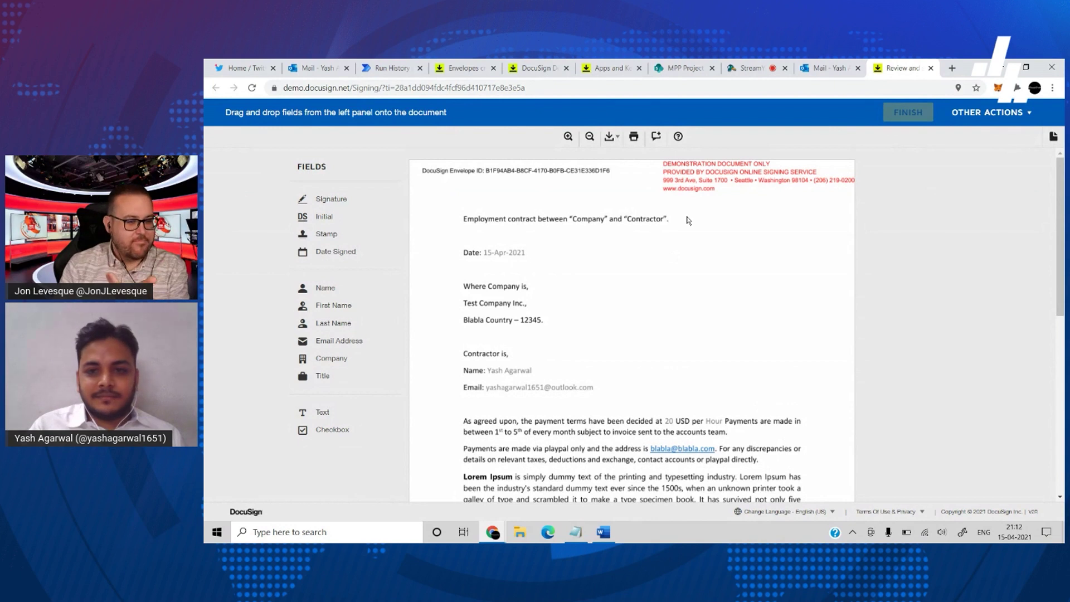
- Scroll down to the contract's Sign here line and place a signature field on it
scroll(708, 269, "down", 1)
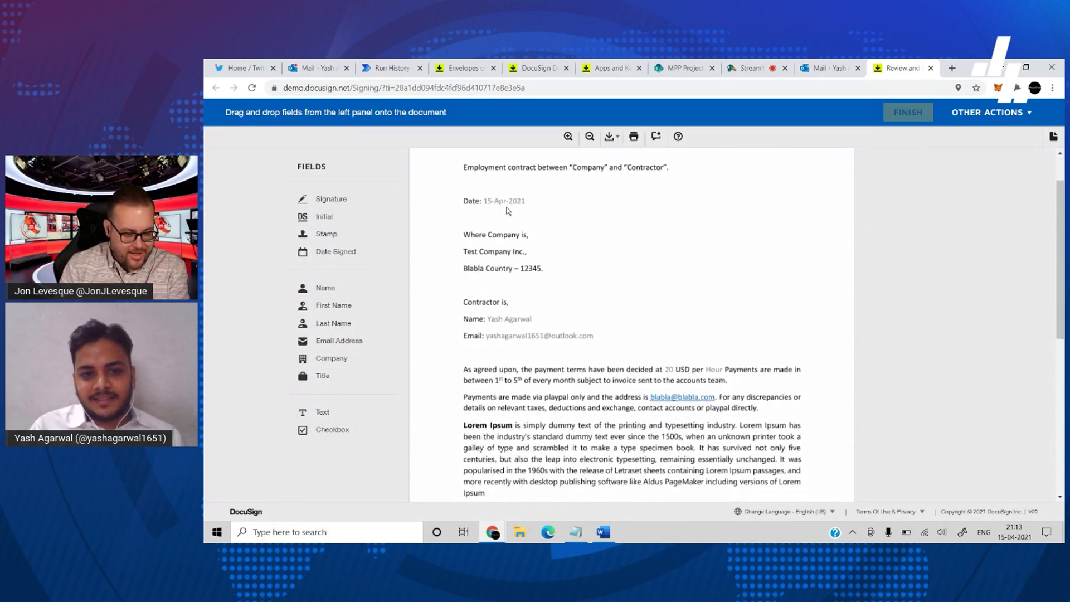
scroll(551, 236, "down", 1)
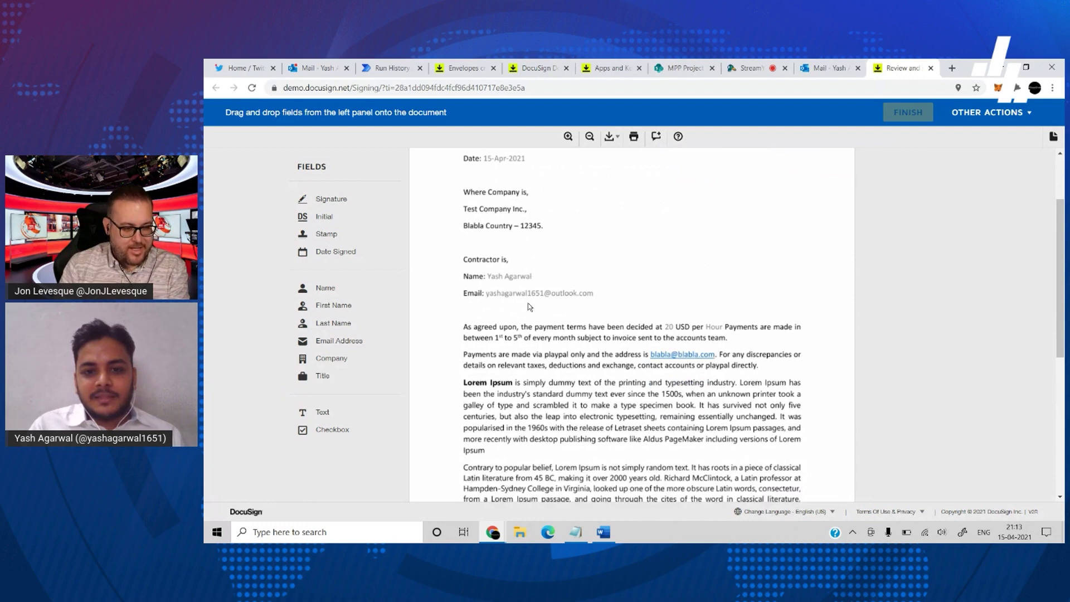
scroll(570, 300, "down", 1)
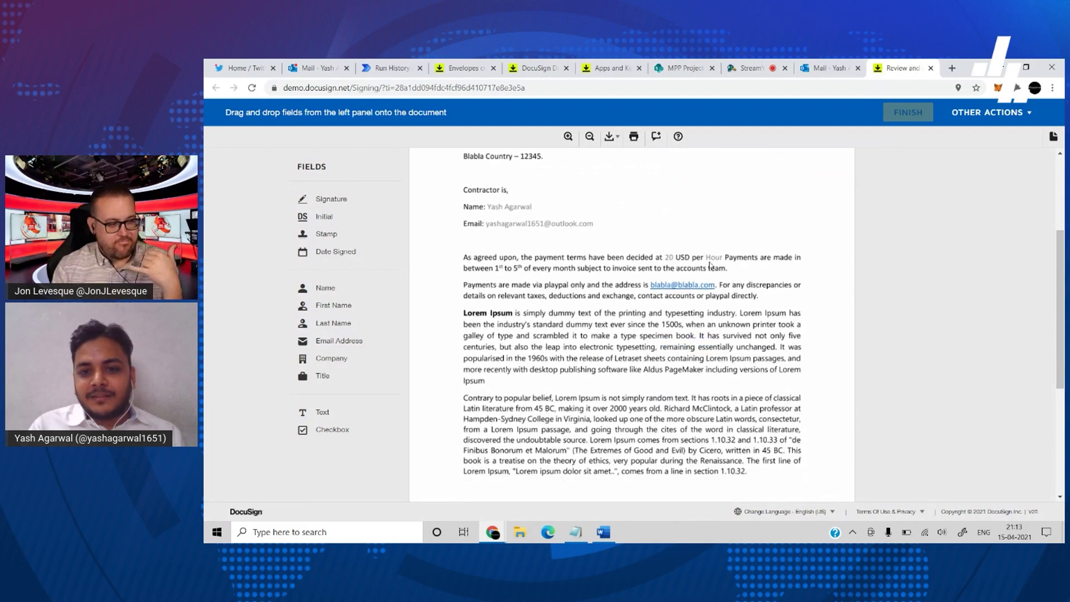
scroll(749, 278, "down", 3)
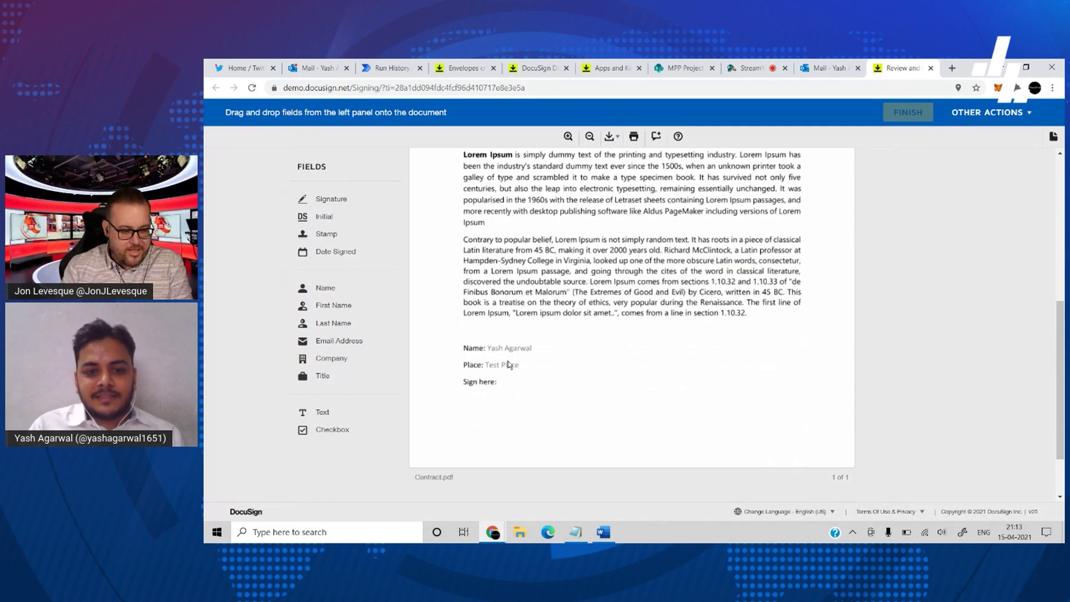
scroll(530, 390, "down", 1)
mouse_move(330, 200)
left_mouse_down()
mouse_move(519, 353)
mouse_move(500, 353)
left_mouse_up()
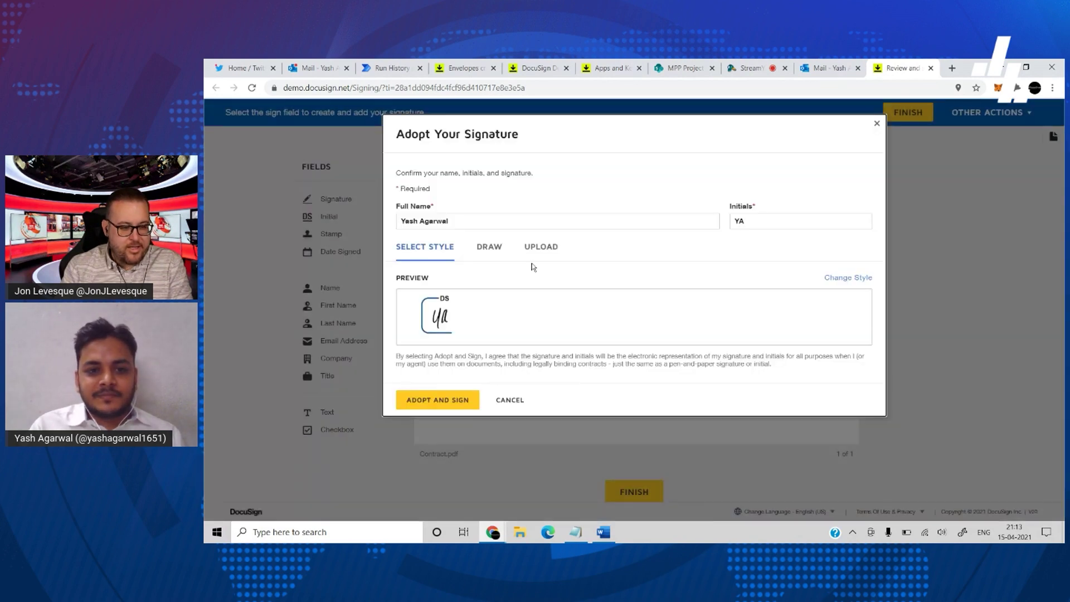
- Adopt the suggested signature, finish the contract, and decline saving a copy
left_click(441, 399)
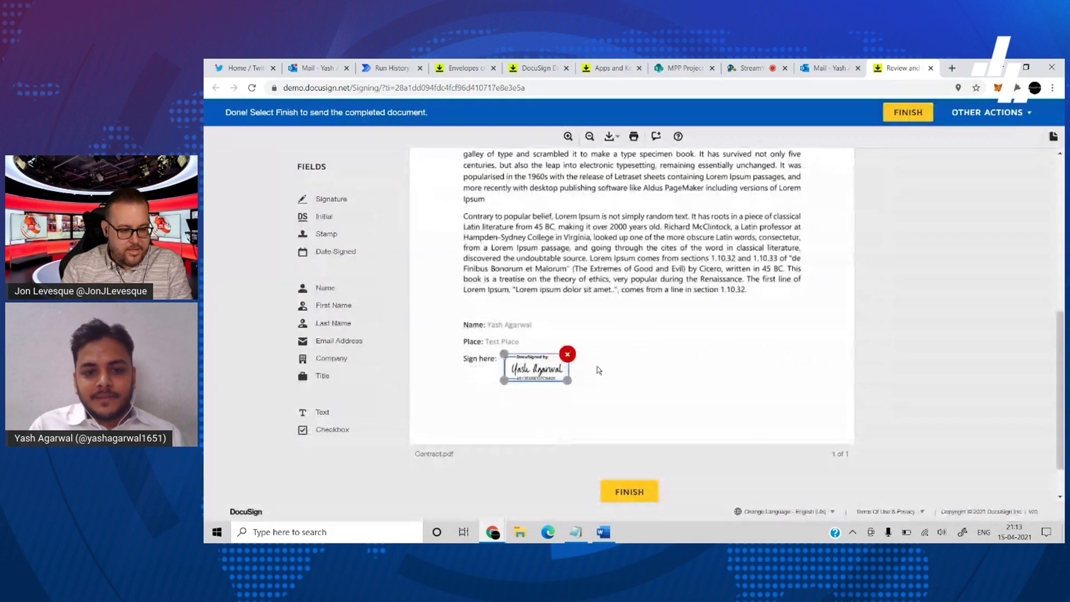
left_click(634, 490)
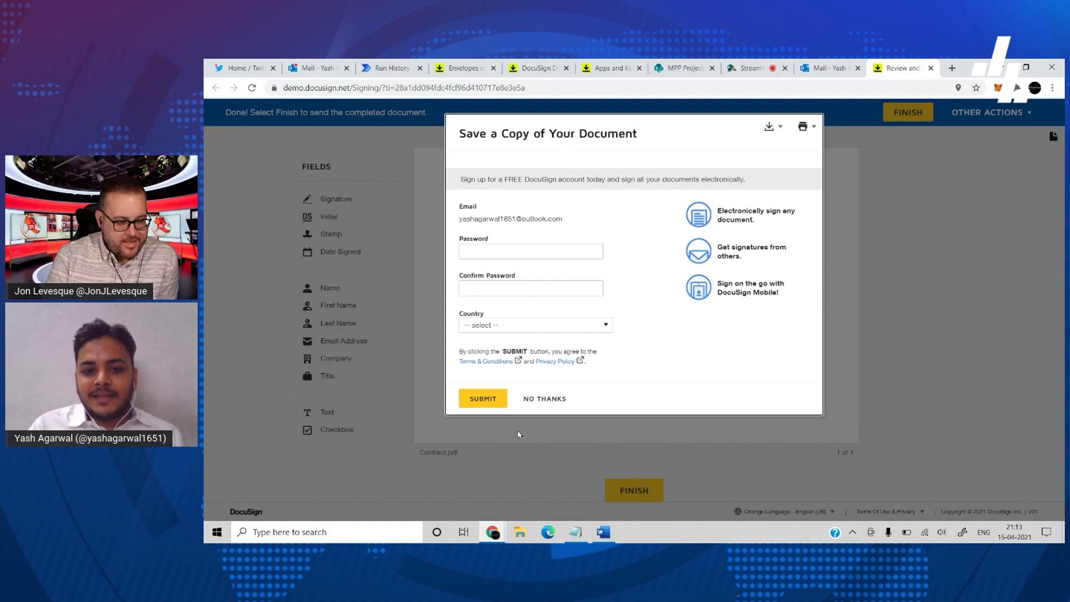
left_click(533, 398)
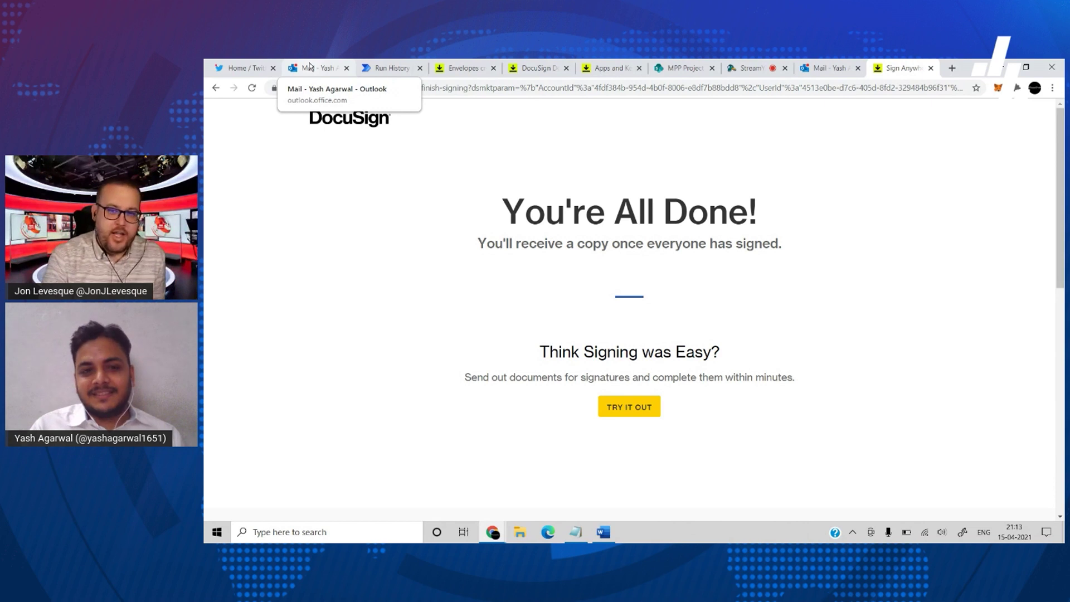
- Open the 'Completed: Please sign the NDA' email in the Outlook mailbox
left_click(310, 67)
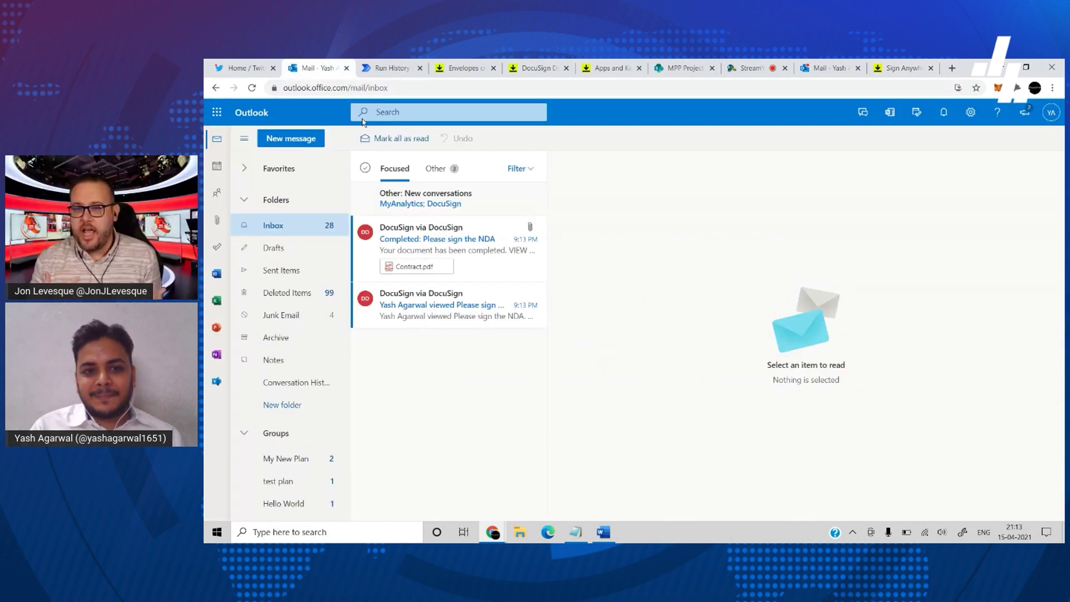
left_click(467, 265)
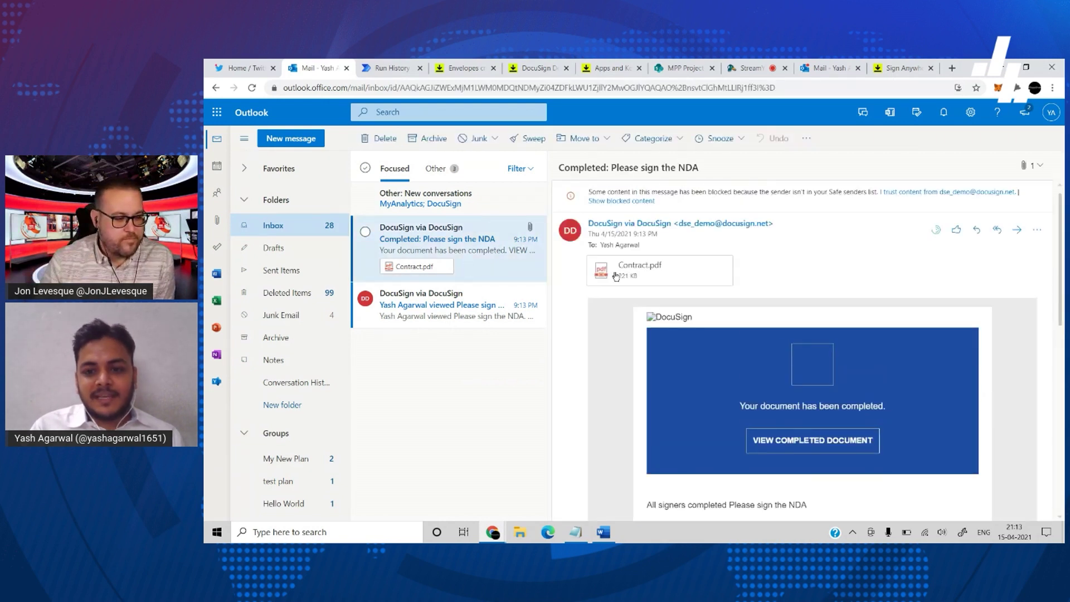
scroll(641, 375, "down", 5)
scroll(641, 375, "up", 5)
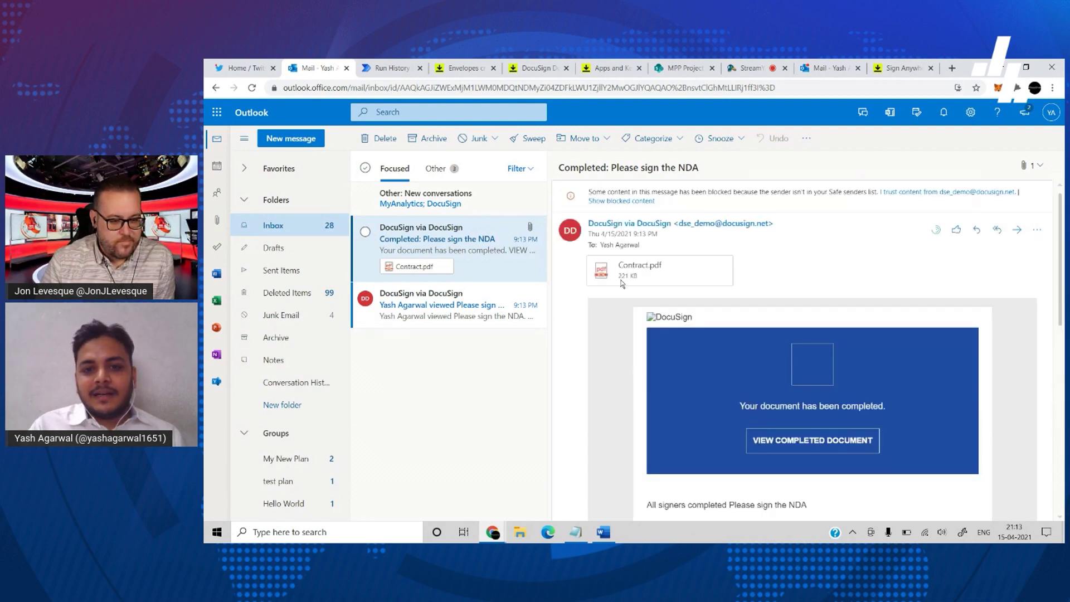
- Preview the attached Contract.pdf to confirm the signature, then close the preview
left_click(634, 271)
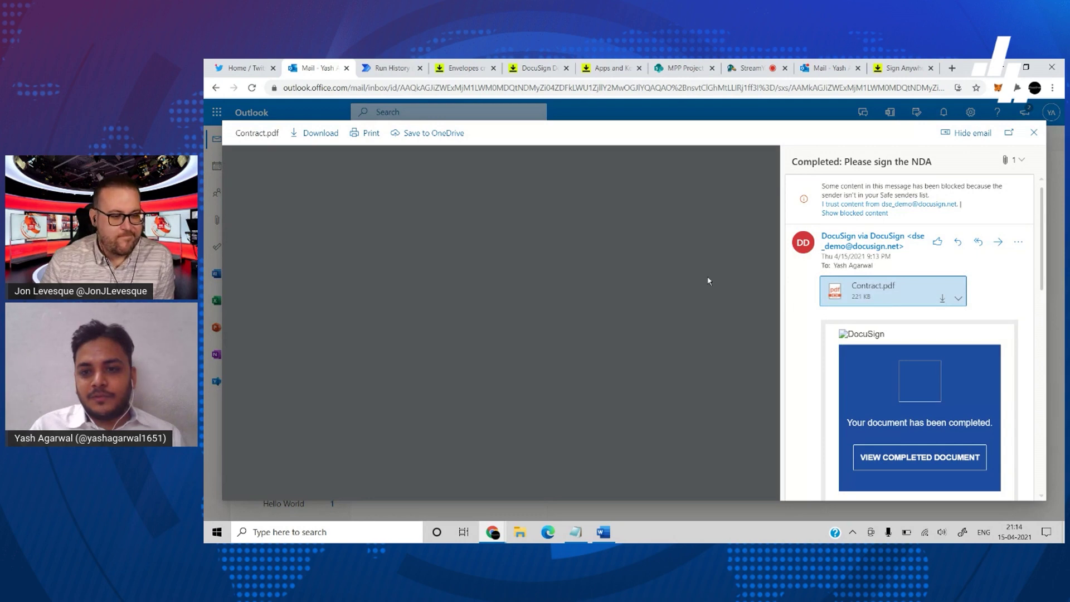
scroll(673, 275, "down", 5)
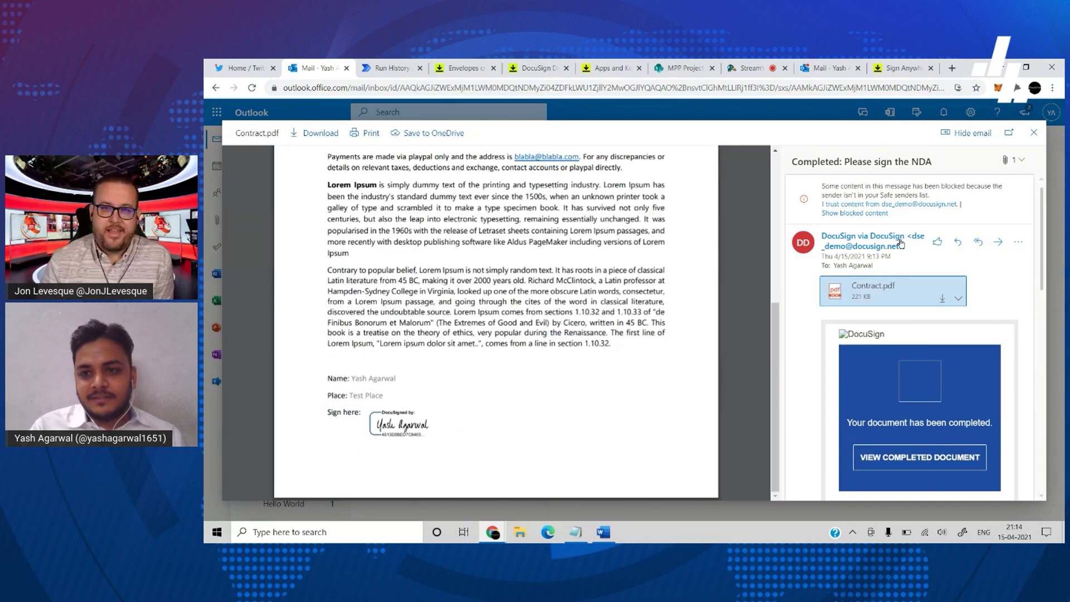
left_click(1034, 132)
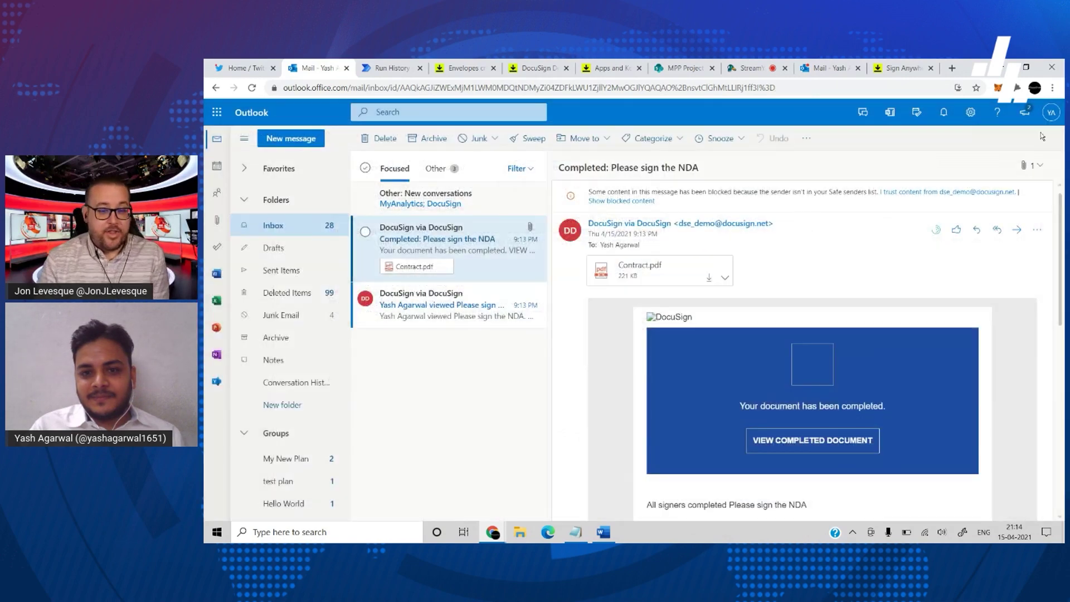
left_click(657, 268)
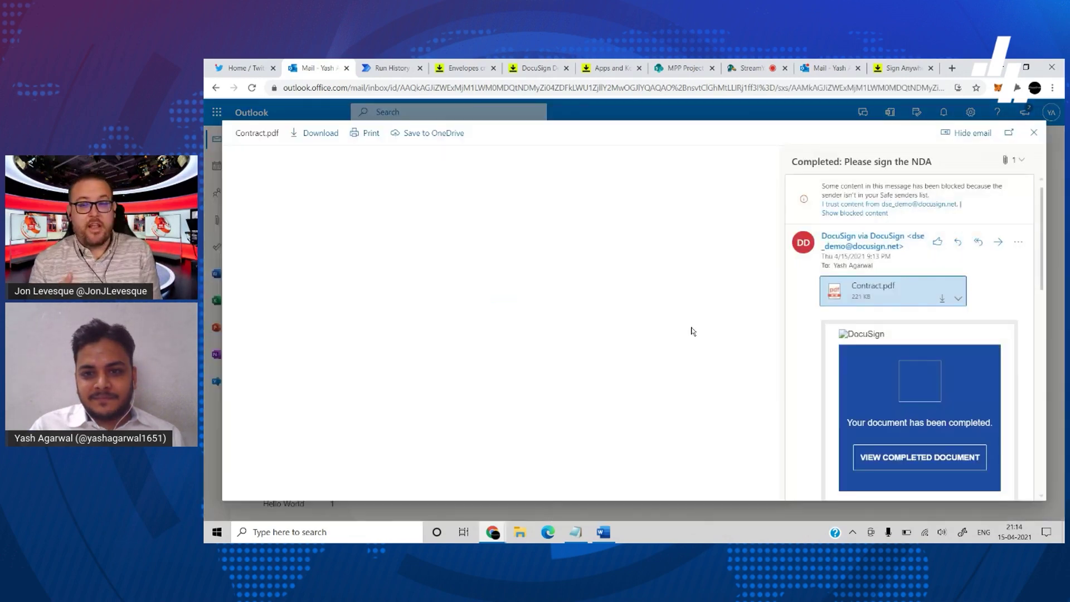
scroll(692, 331, "down", 5)
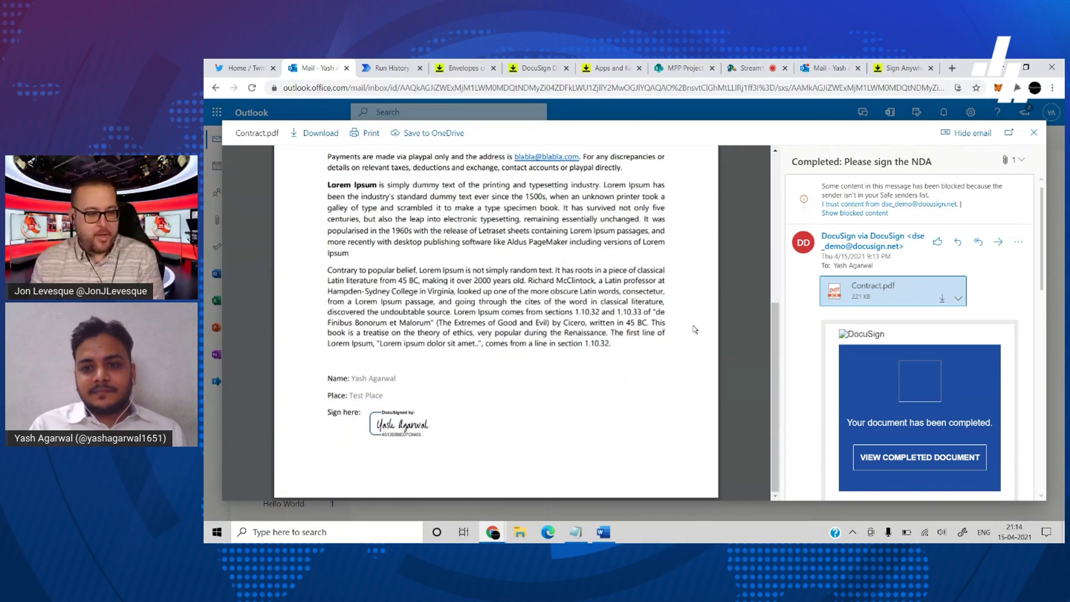
left_click(1034, 136)
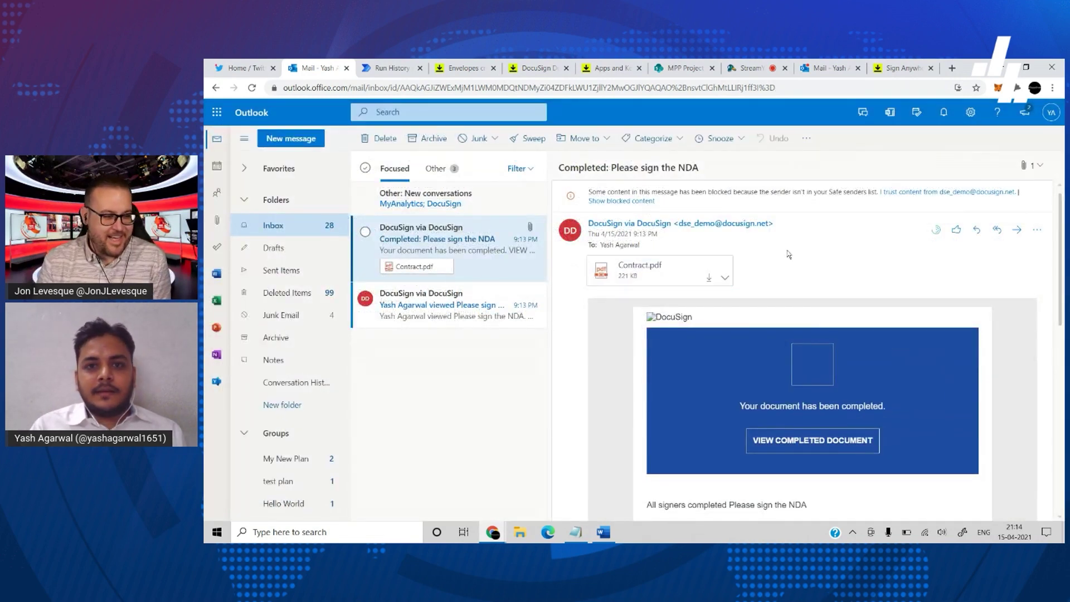
- Open the SharePoint Contracts list and scroll across to the item's Envelope ID column
left_click(671, 73)
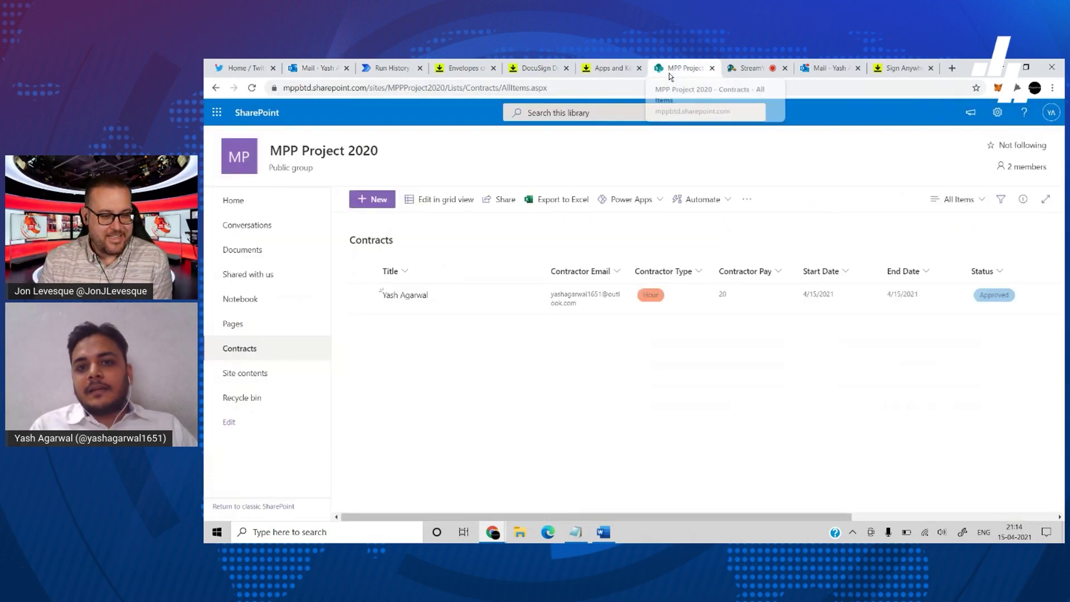
scroll(855, 375, "right", 5)
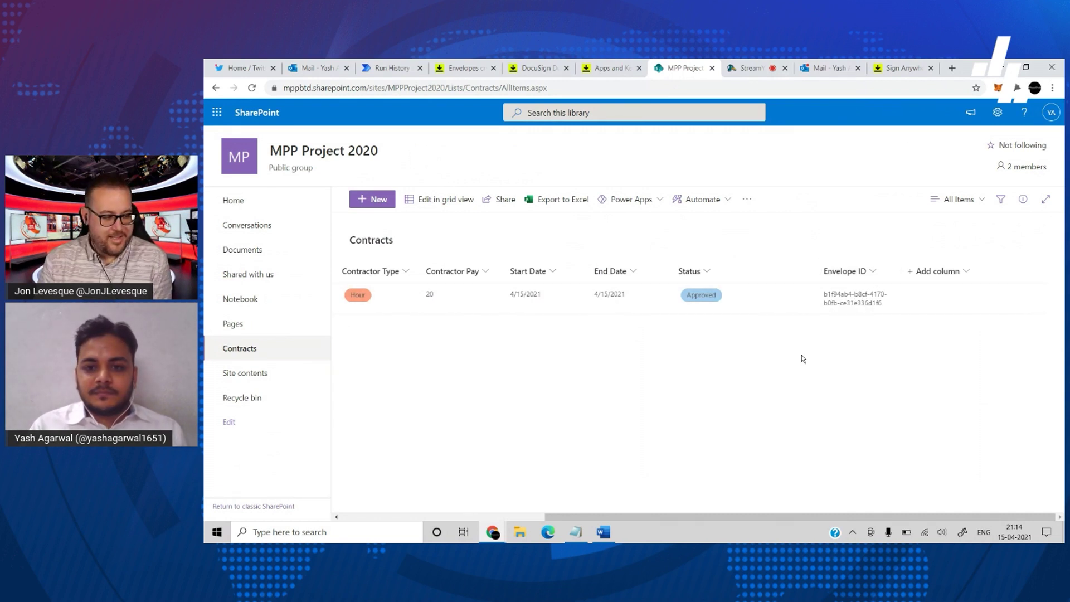
scroll(802, 359, "left", 1)
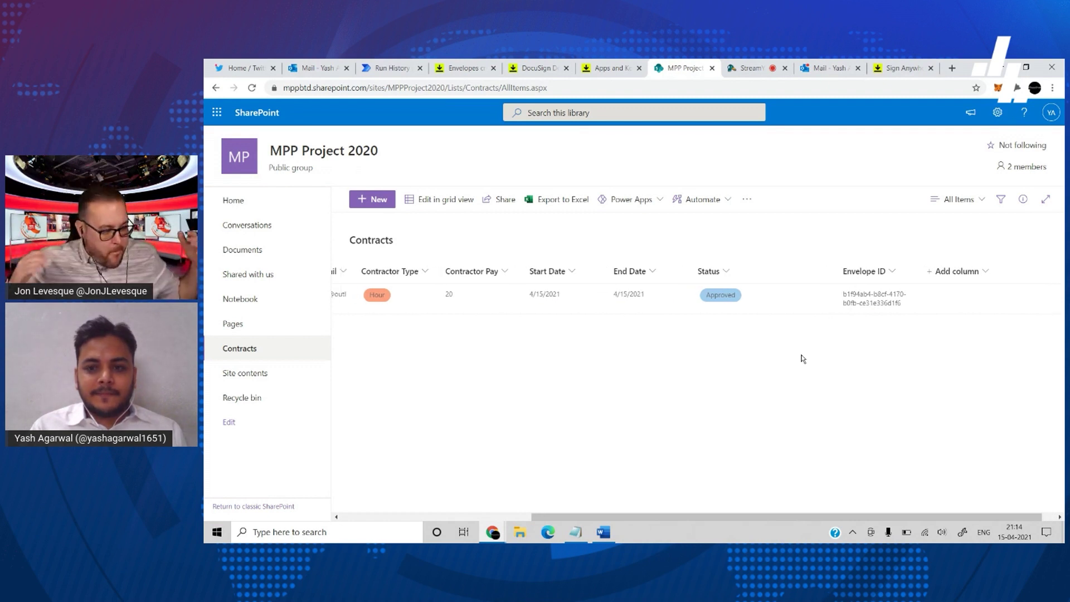
scroll(802, 358, "left", 1)
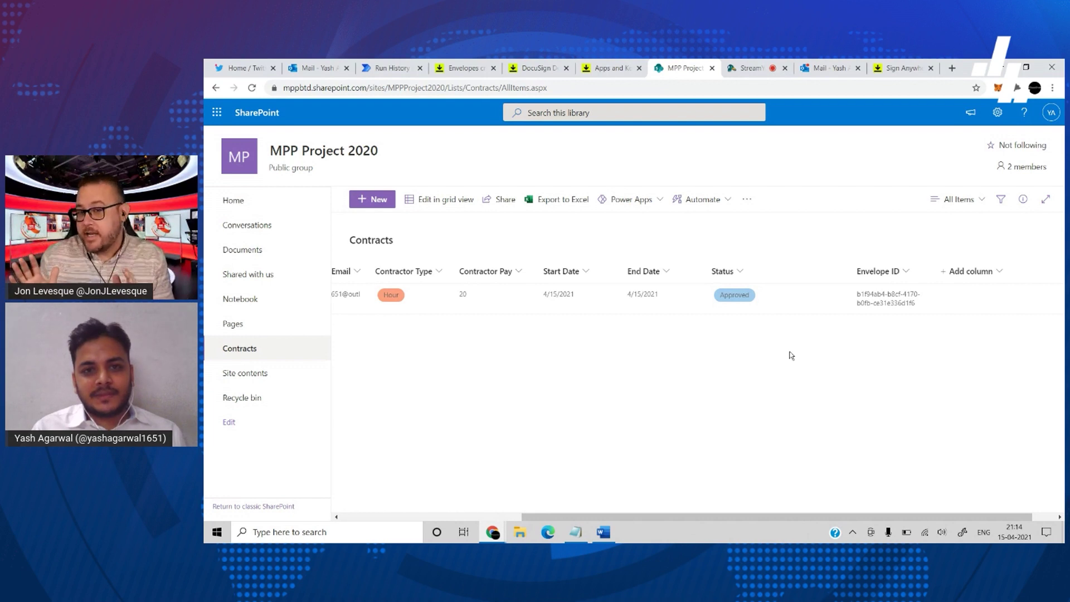
scroll(704, 334, "left", 2)
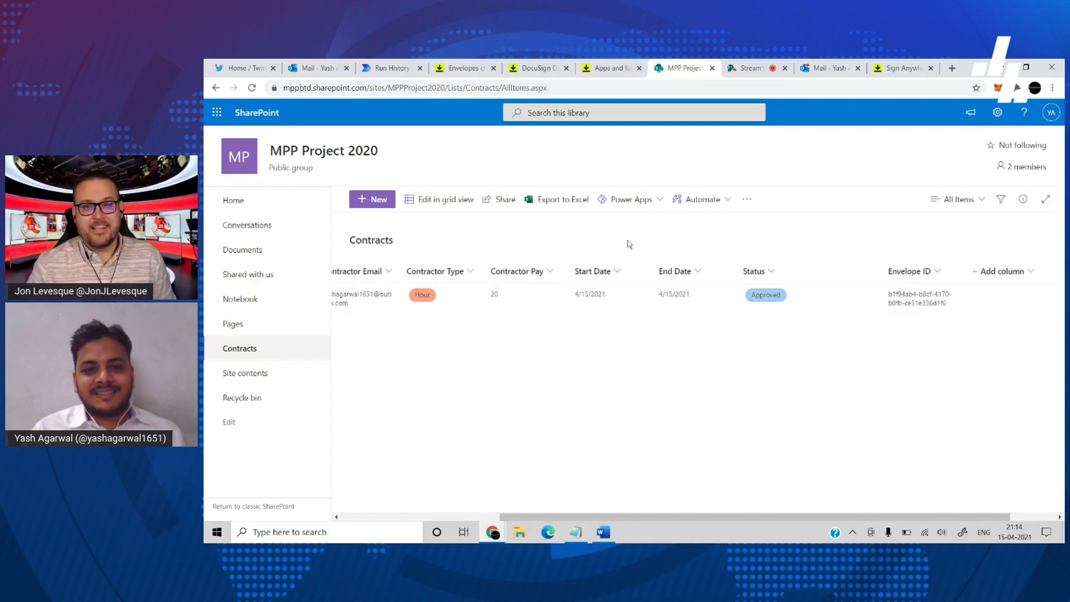
scroll(597, 337, "left", 4)
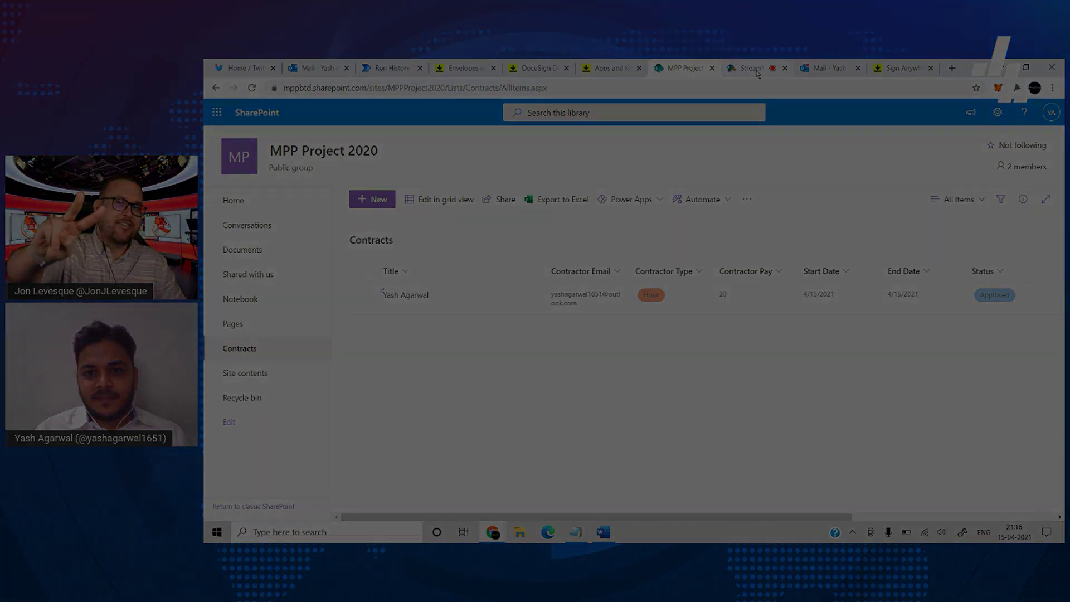
- Switch to the Stream browser tab to wrap up the demo
left_click(755, 70)
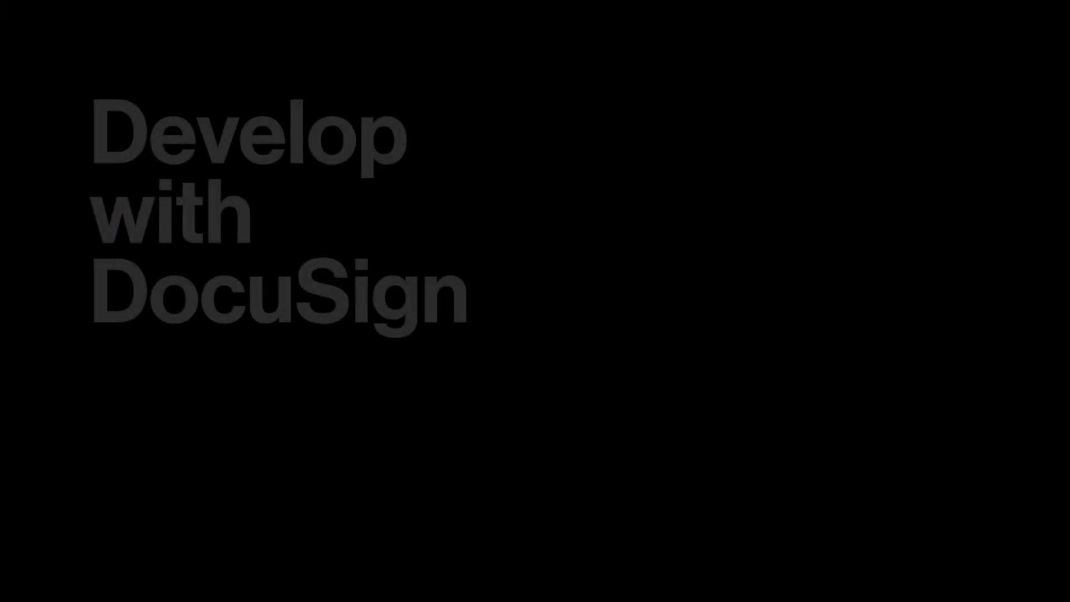